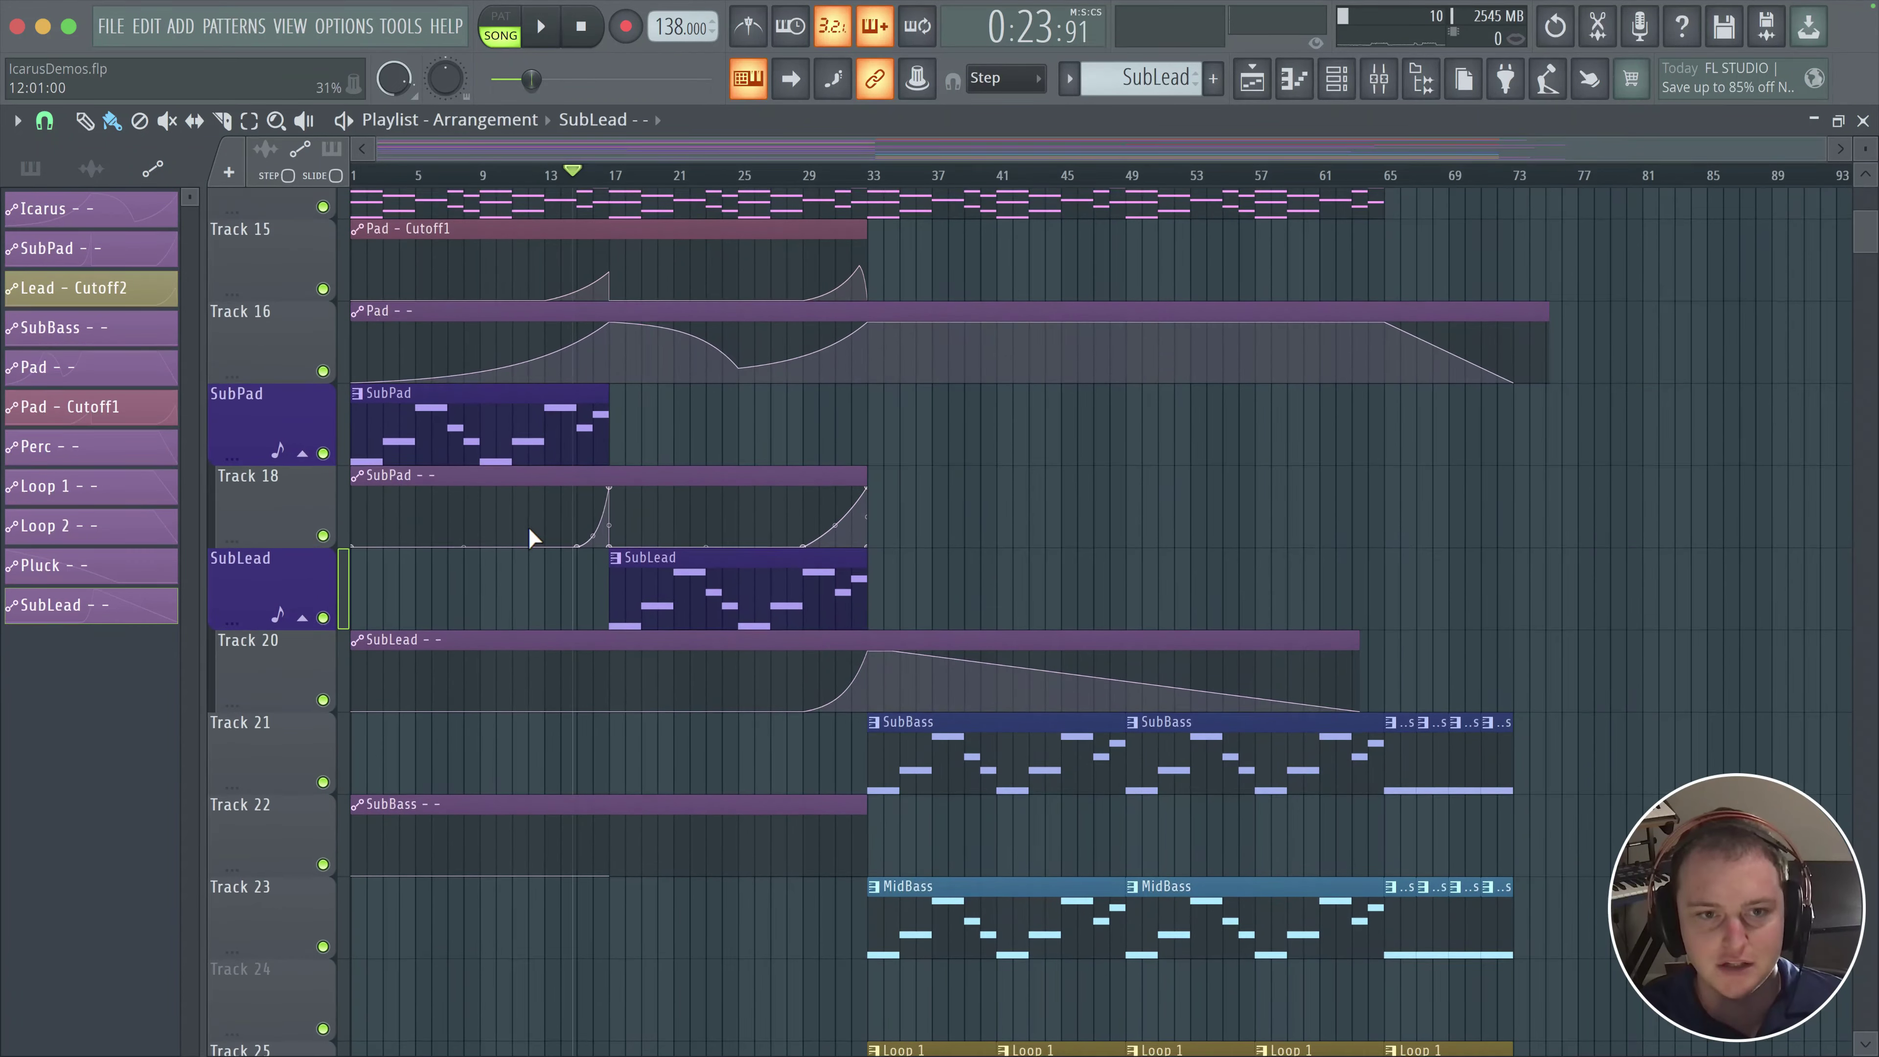
- Examine the SubPad and SubLead clips in the playlist along with the surrounding Lead and Pad automation
left_click_drag(528, 537, 614, 451)
scroll(592, 463, "up", 3)
scroll(746, 533, "up", 2)
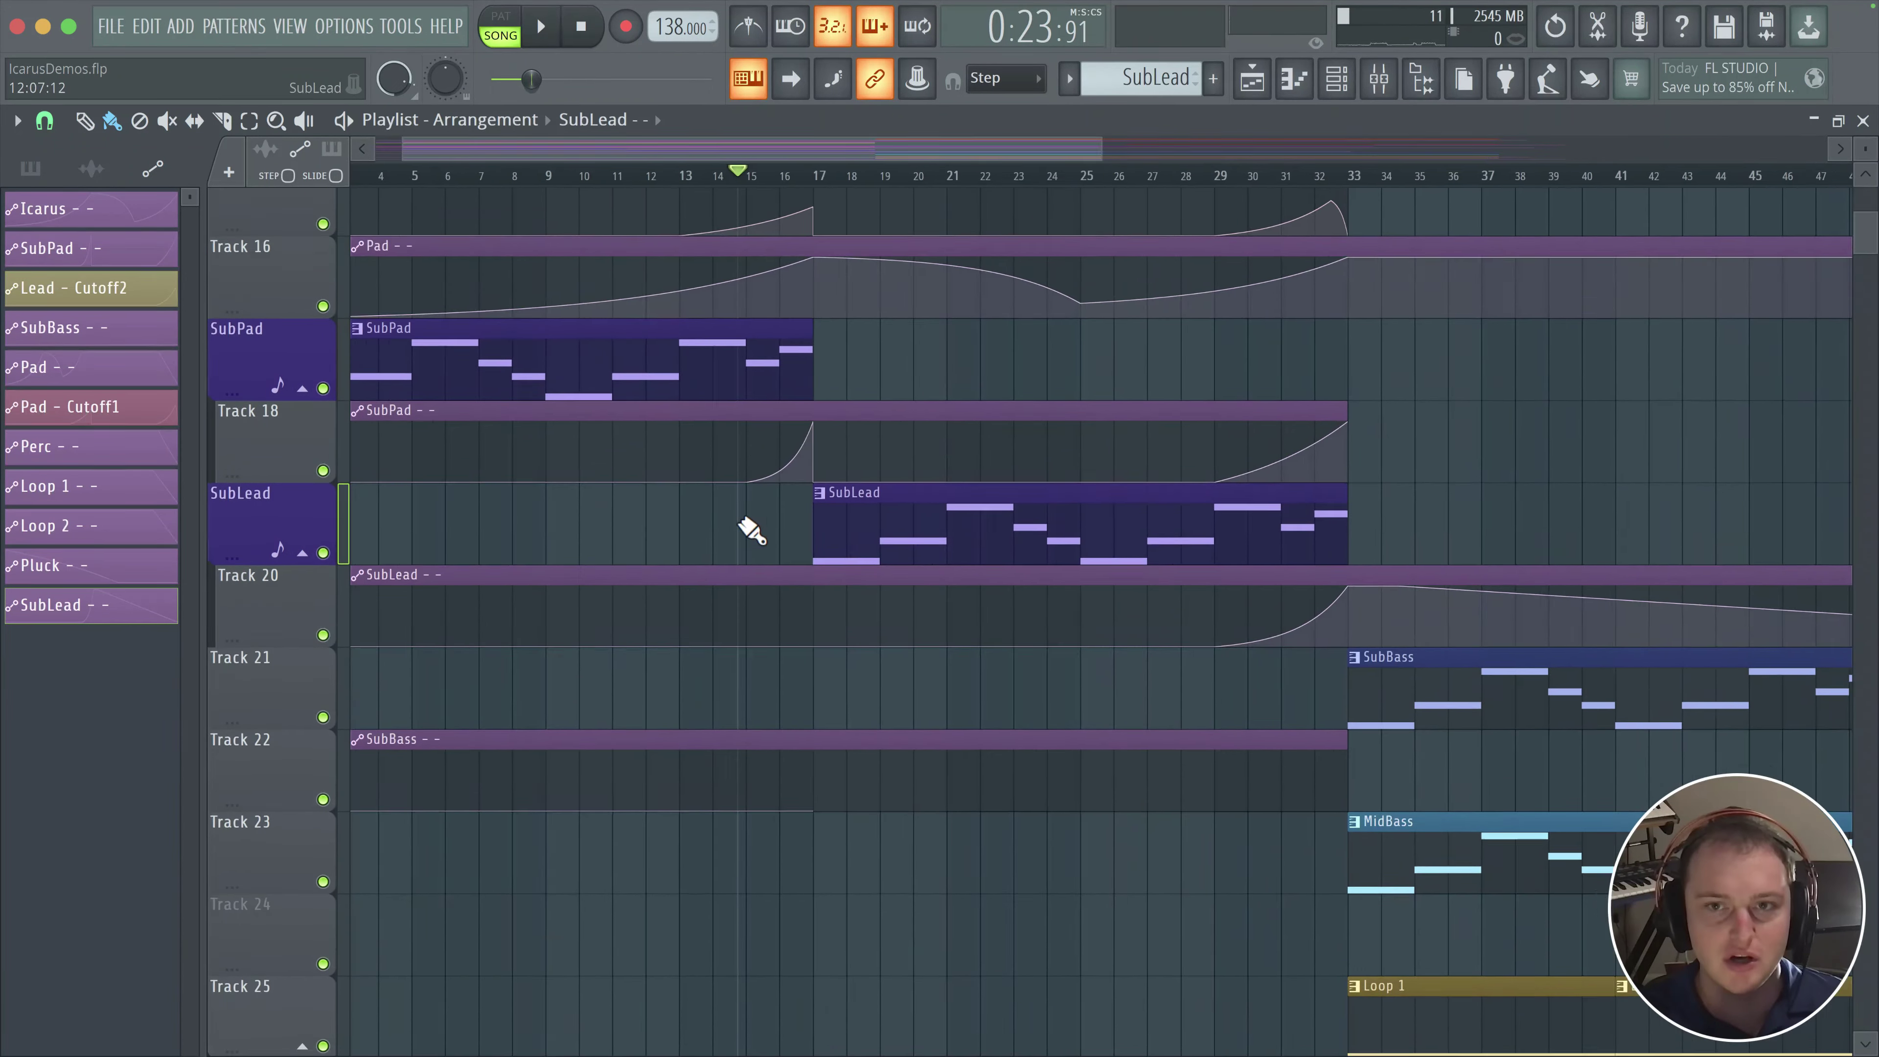
scroll(961, 459, "up", 2)
scroll(884, 230, "down", 6)
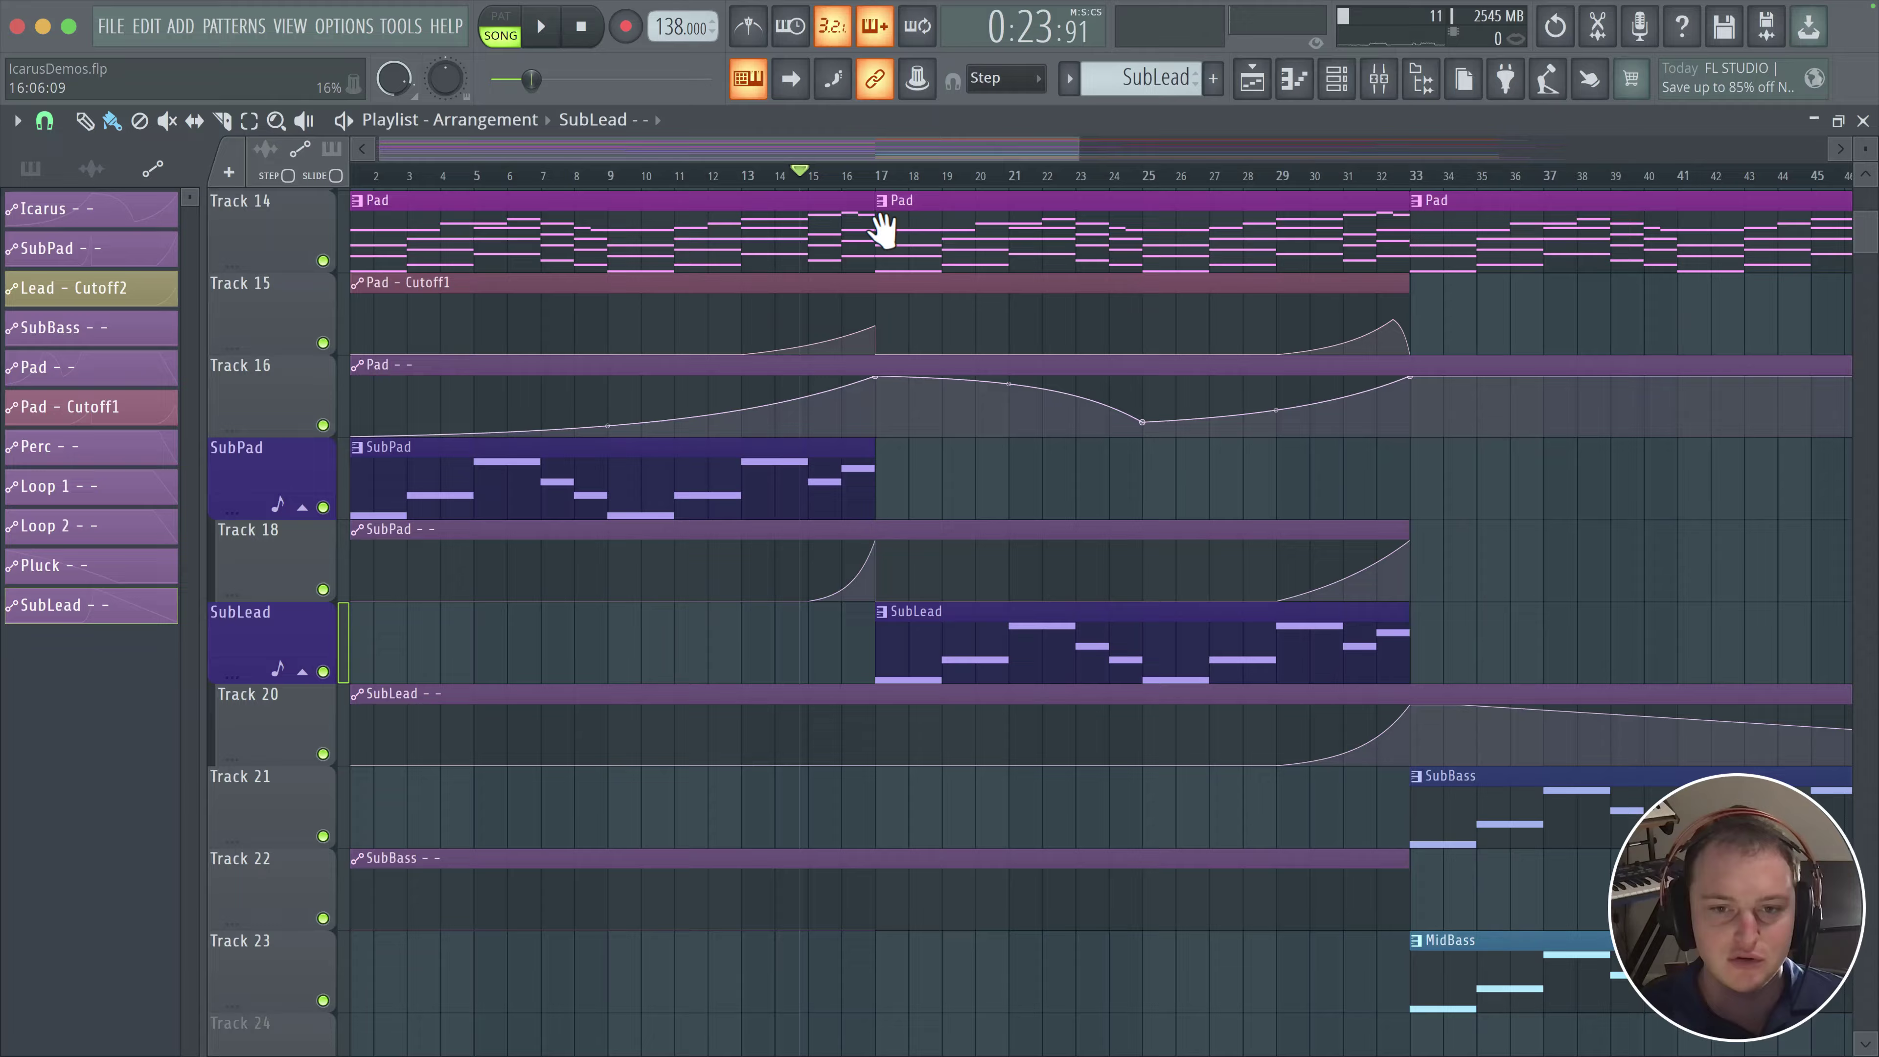
scroll(910, 555, "down", 2)
scroll(919, 550, "up", 14)
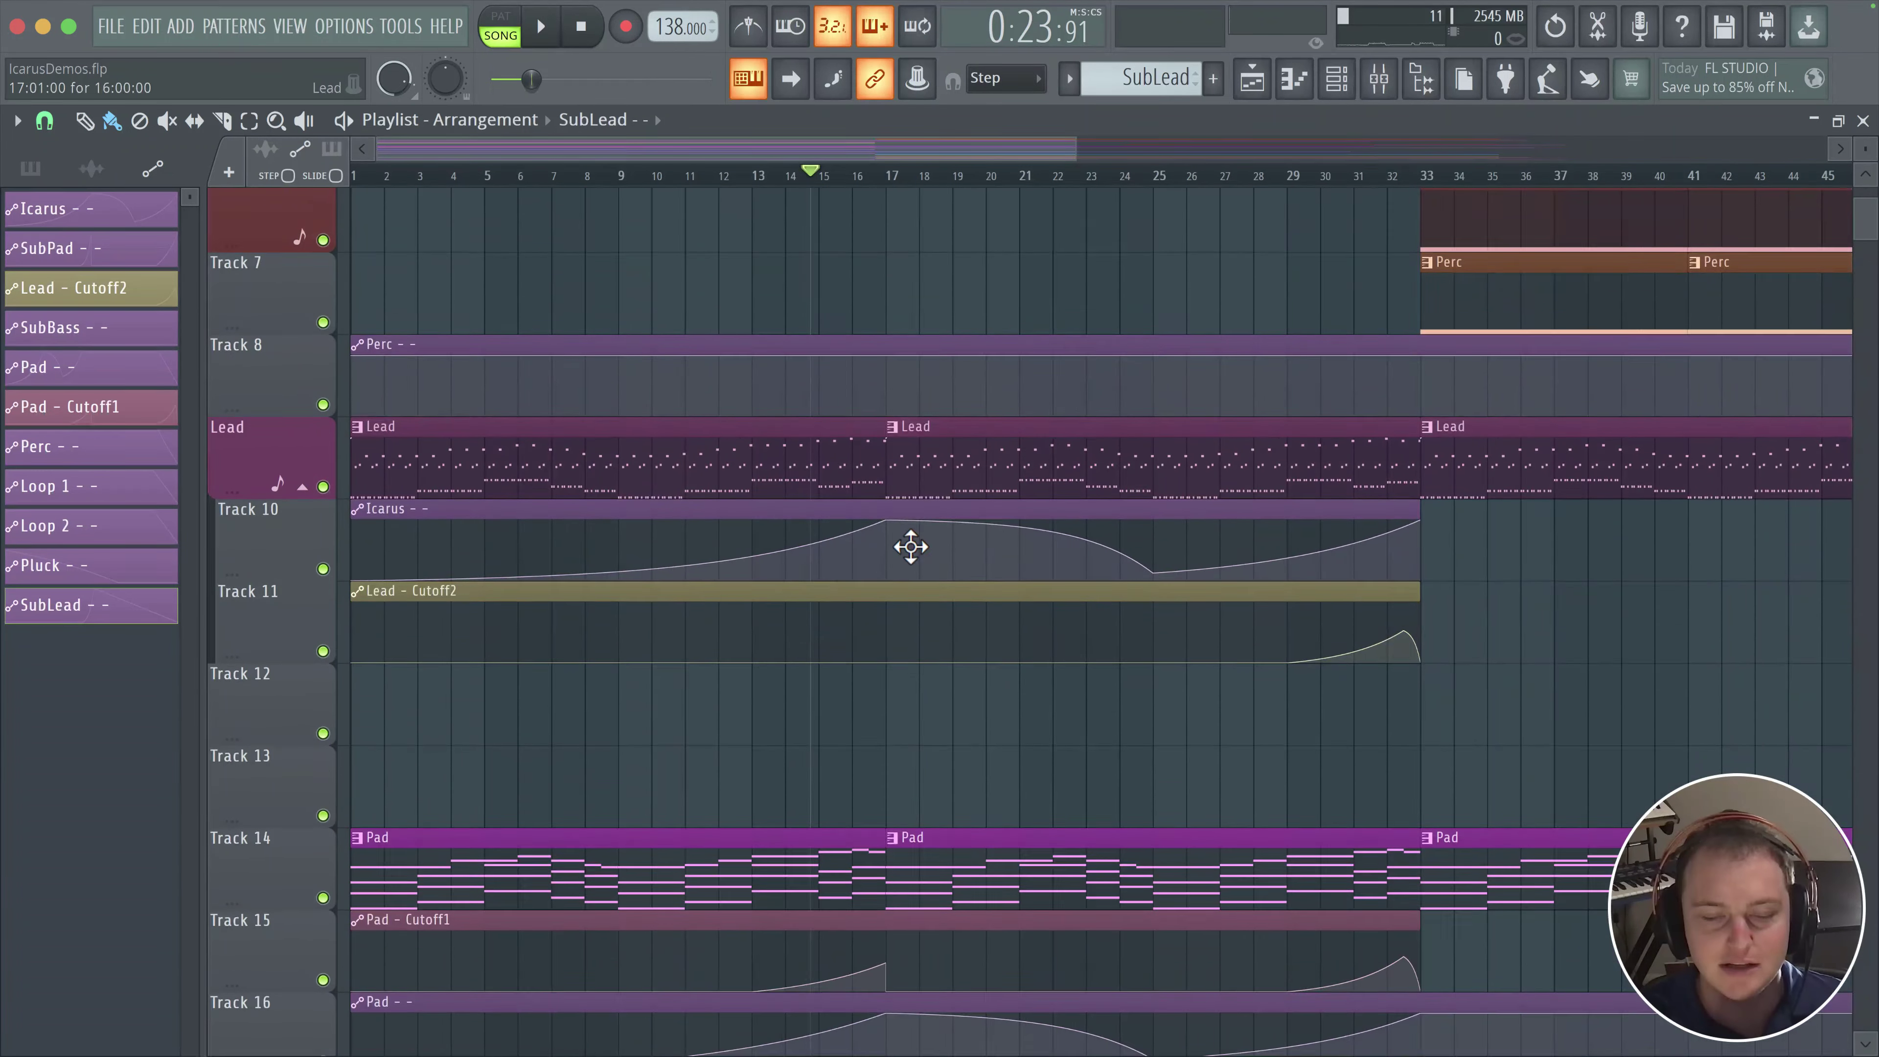
scroll(946, 444, "down", 2)
scroll(954, 429, "down", 2)
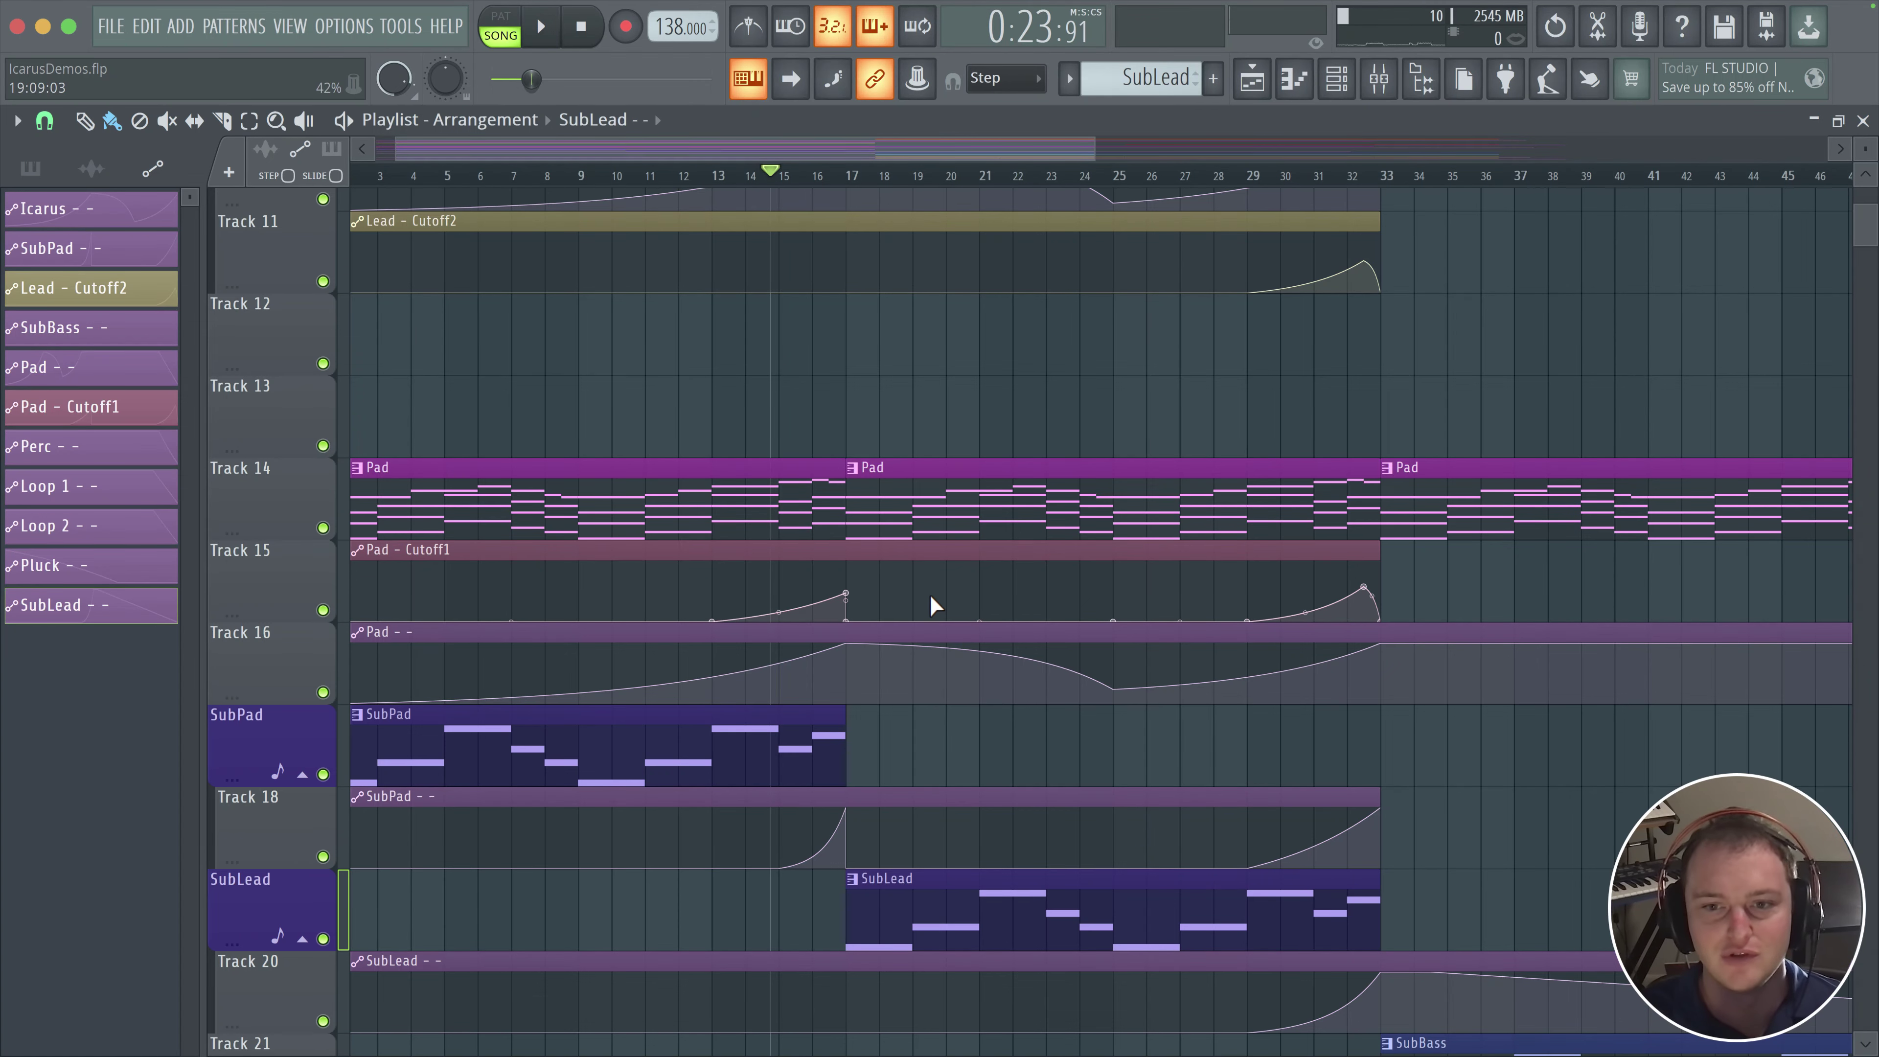
scroll(1405, 851, "down", 2)
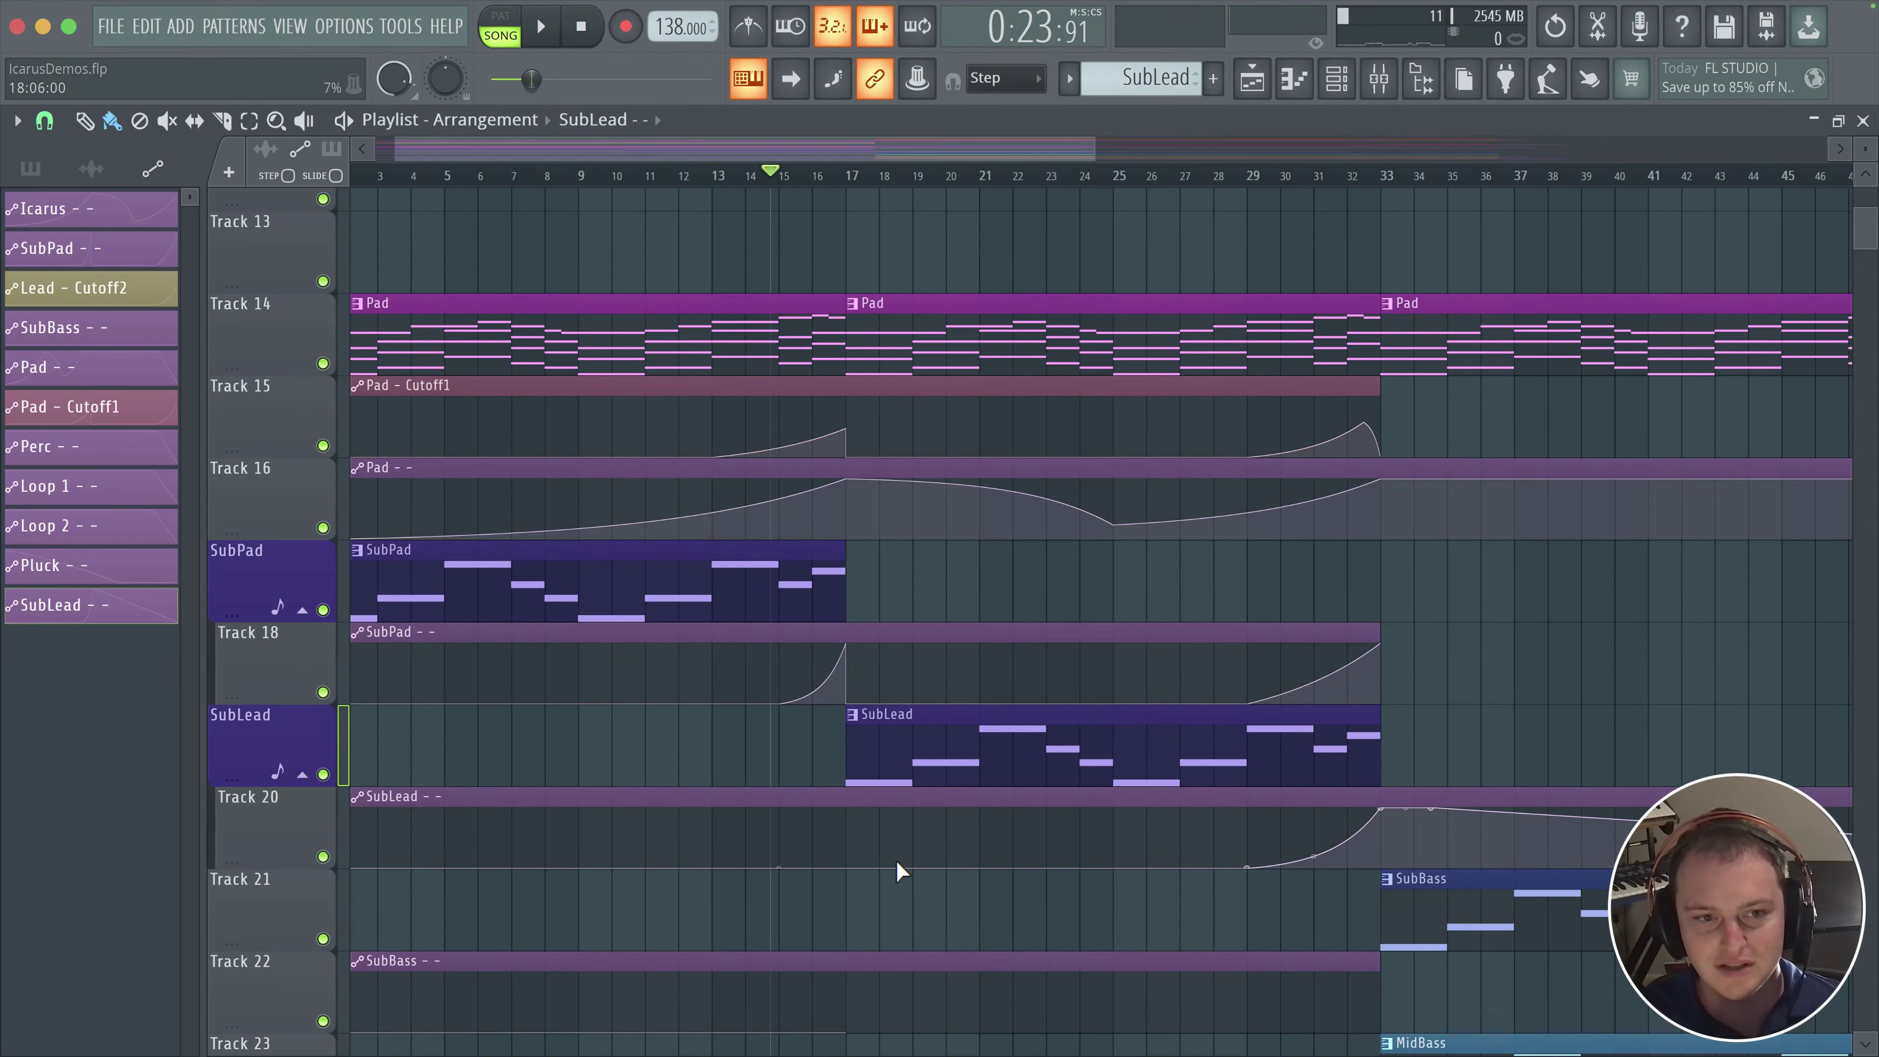
scroll(821, 268, "up", 1)
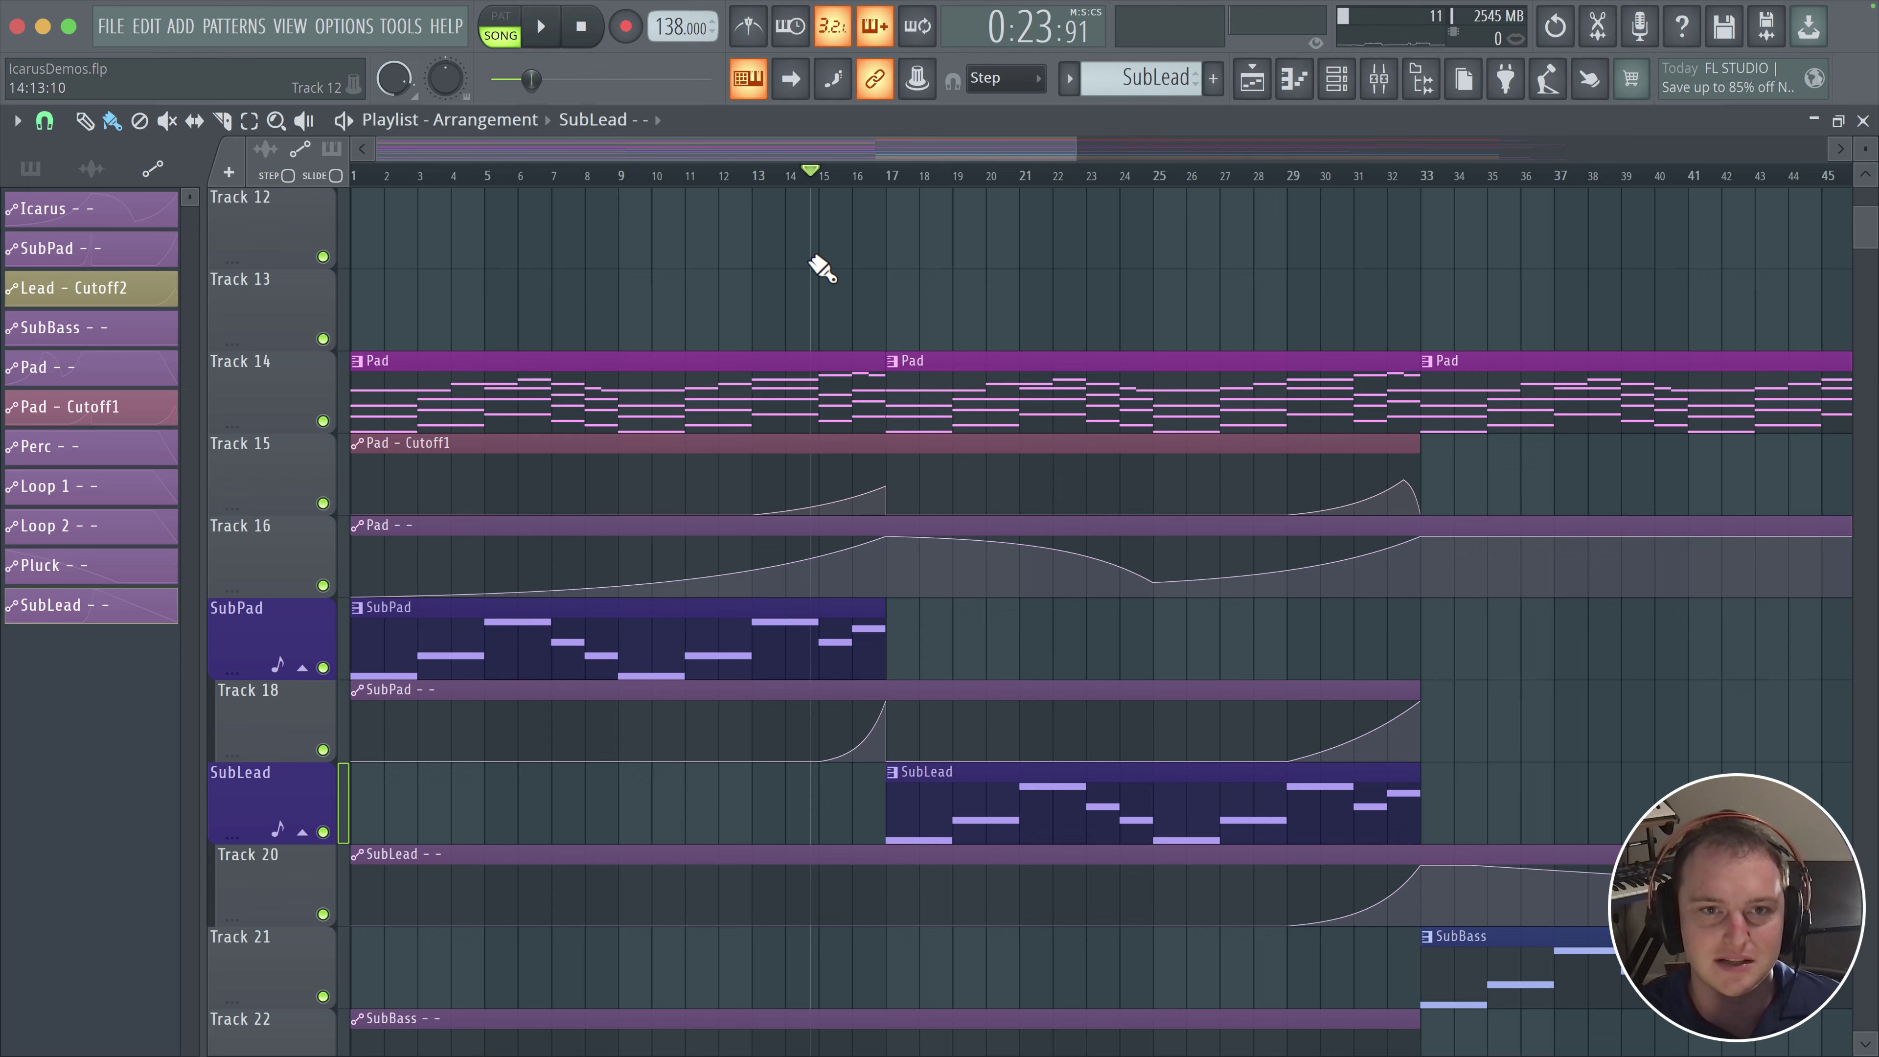
- Play the arrangement from bar 13 and mute, then unmute SubLead in the mixer to compare the sound with and without it
left_click(766, 178)
key("space")
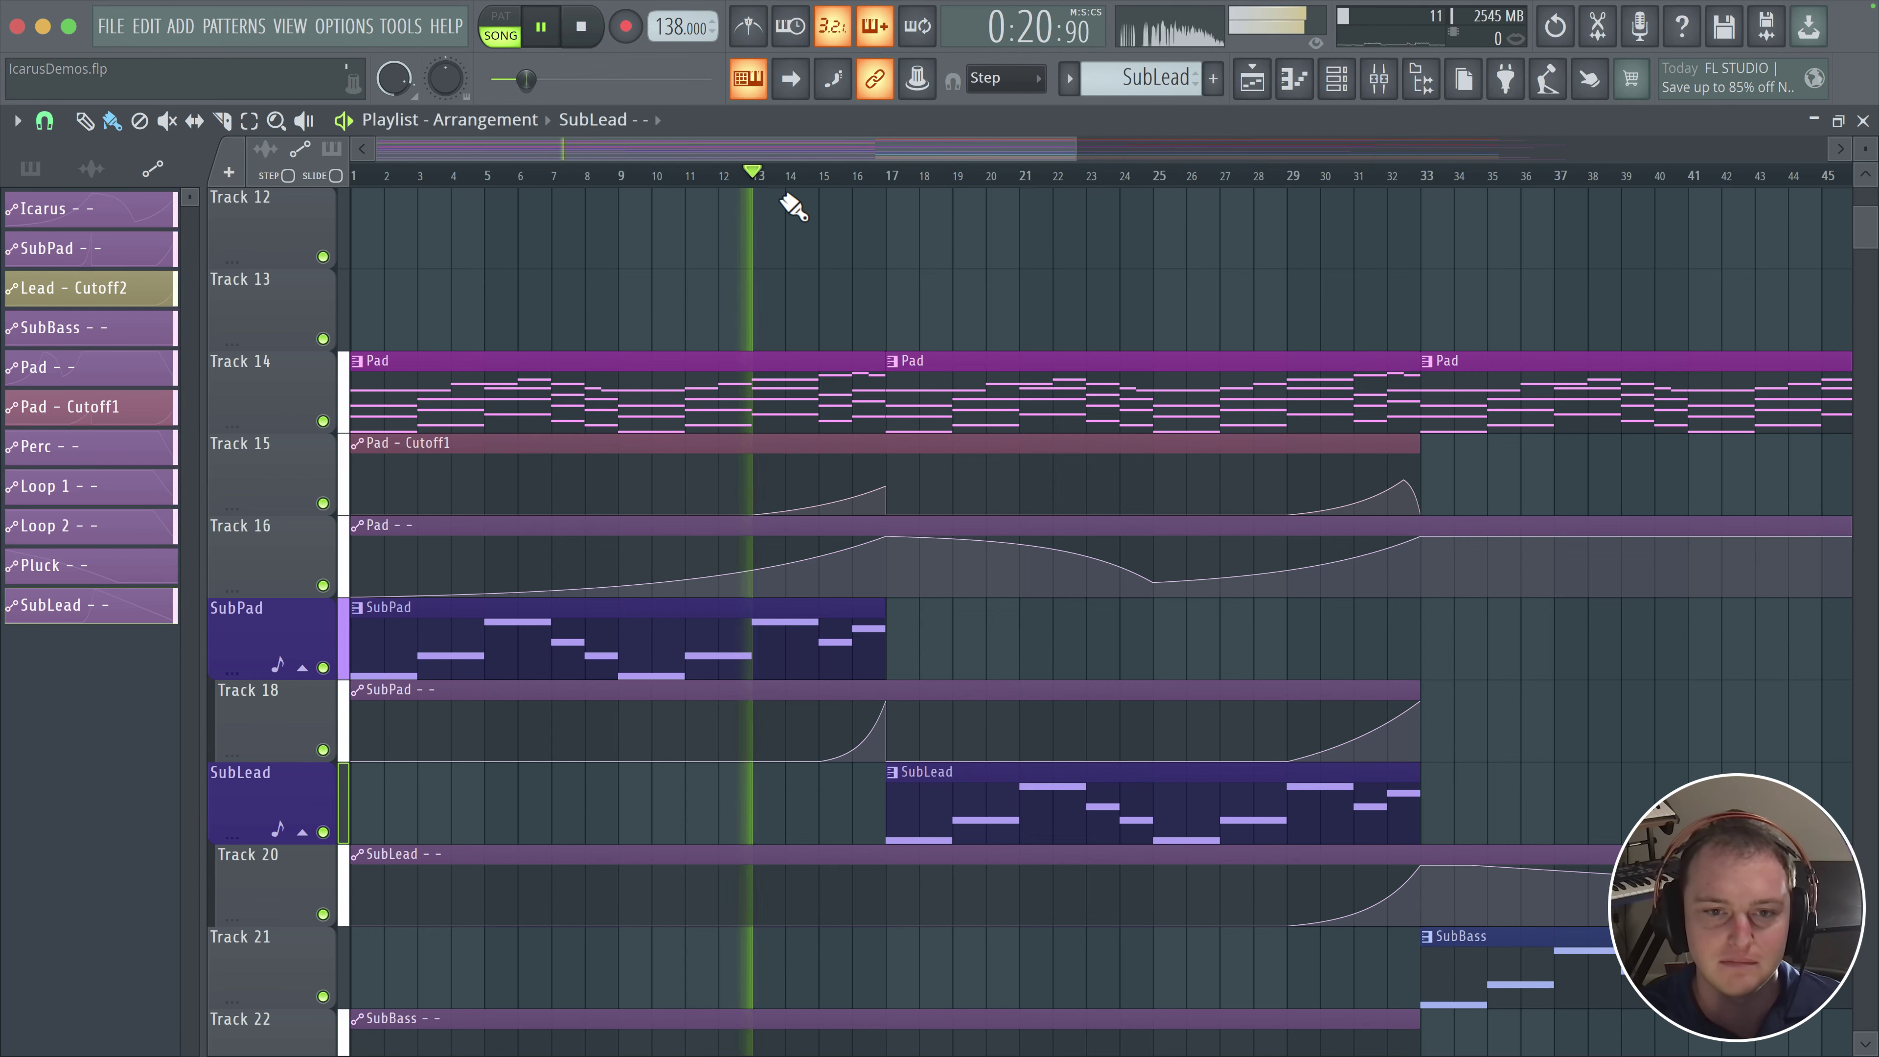
left_click(1384, 83)
left_click(1383, 83)
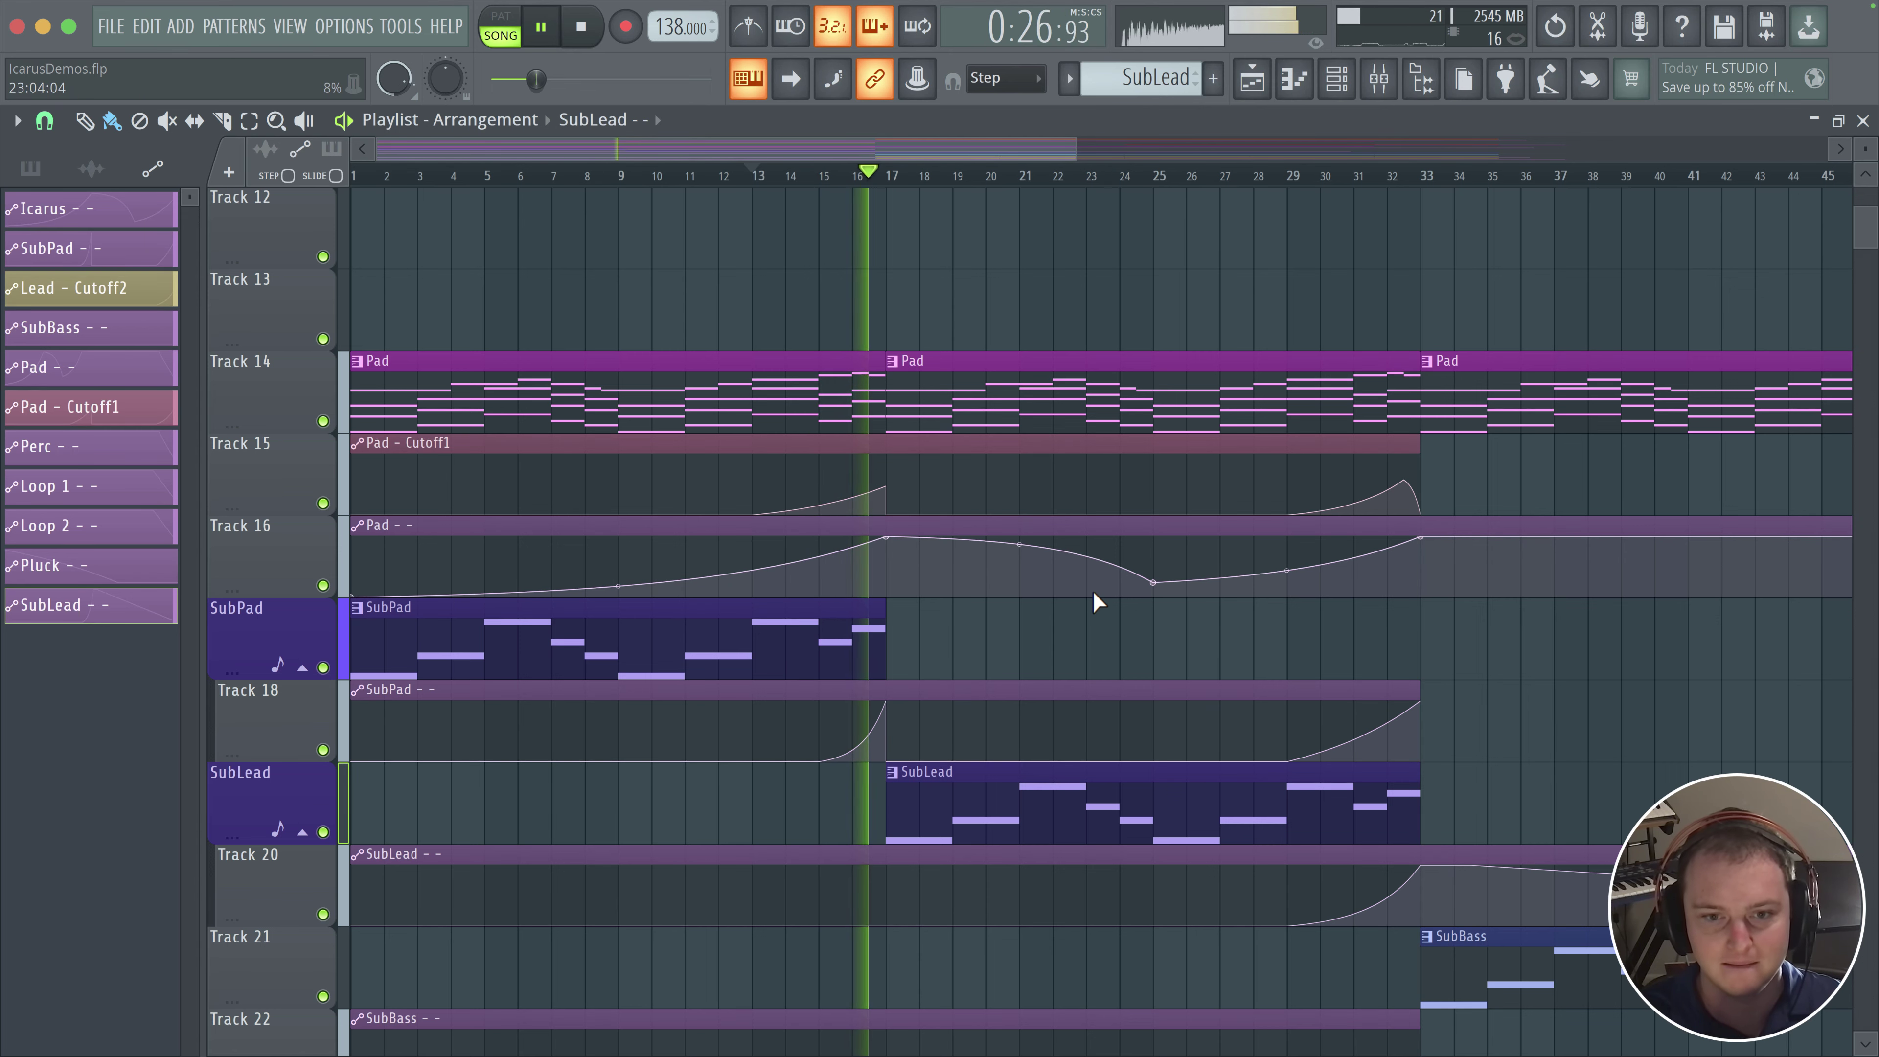
left_click(1379, 78)
left_click(1380, 80)
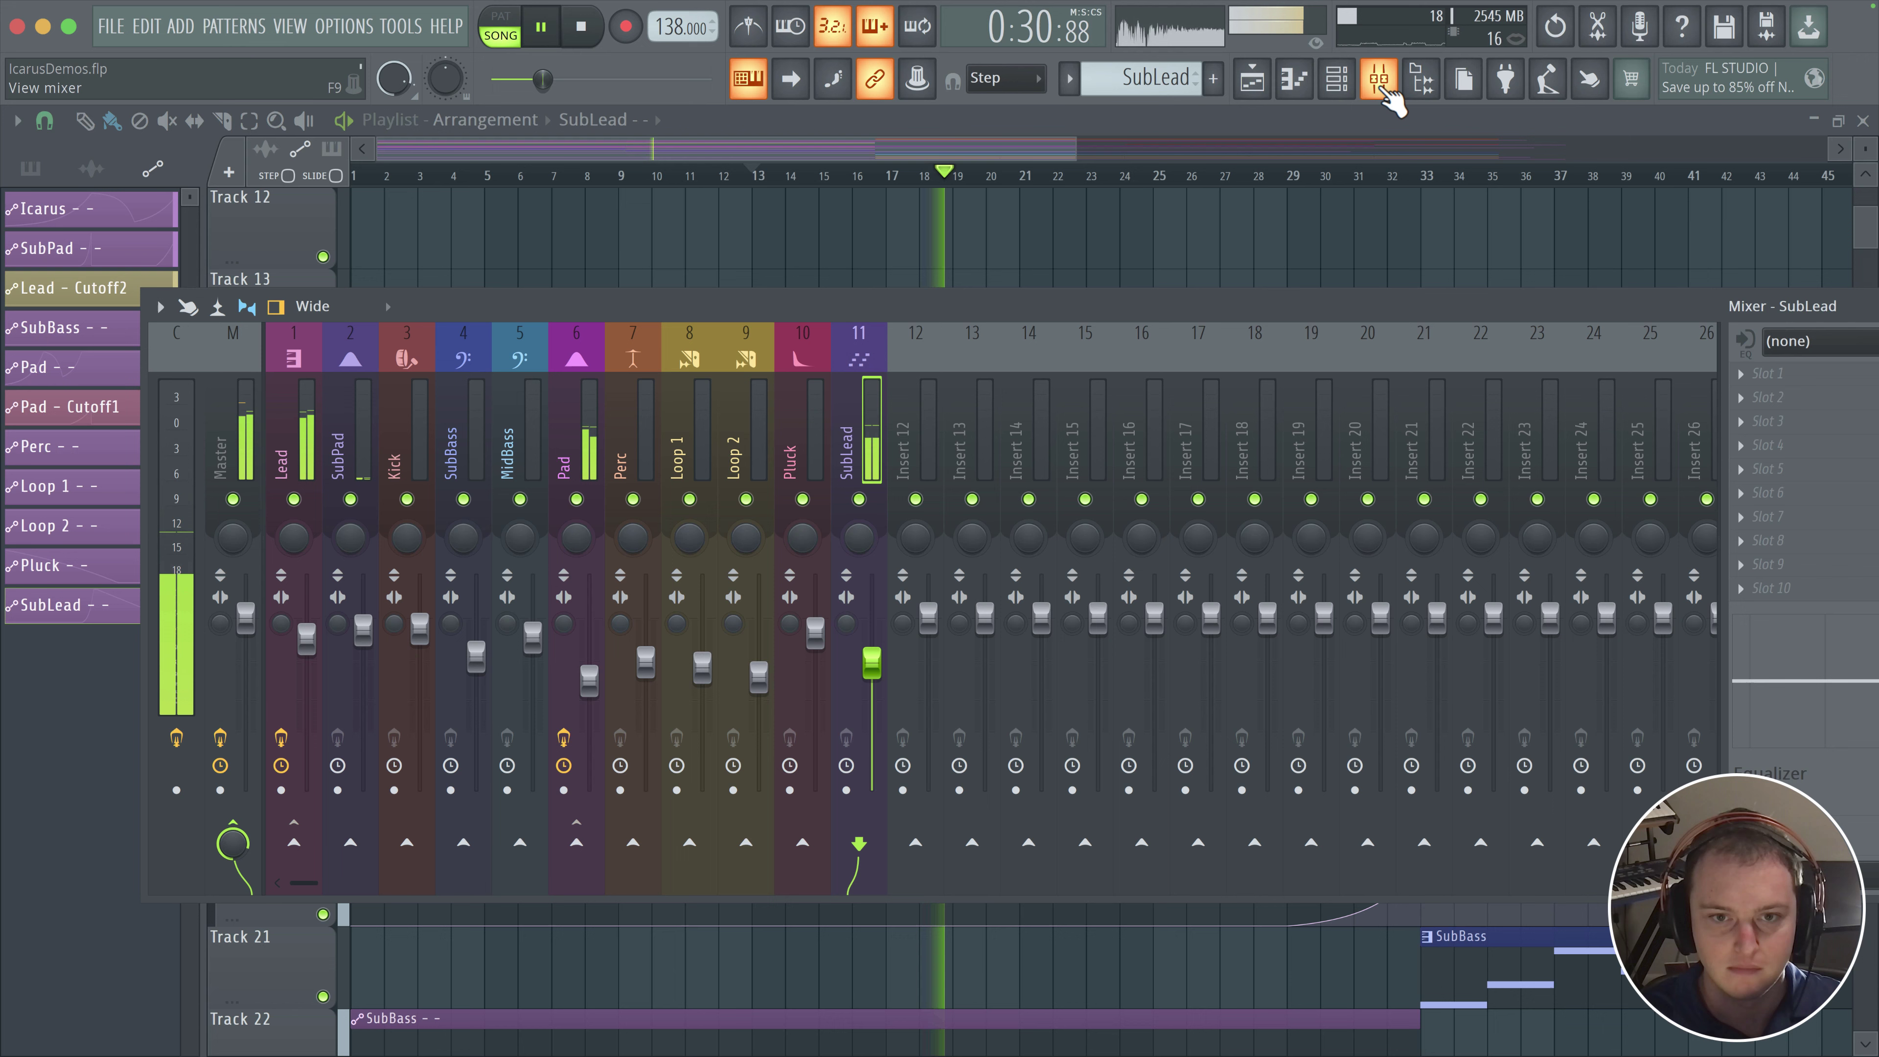
left_click(861, 499)
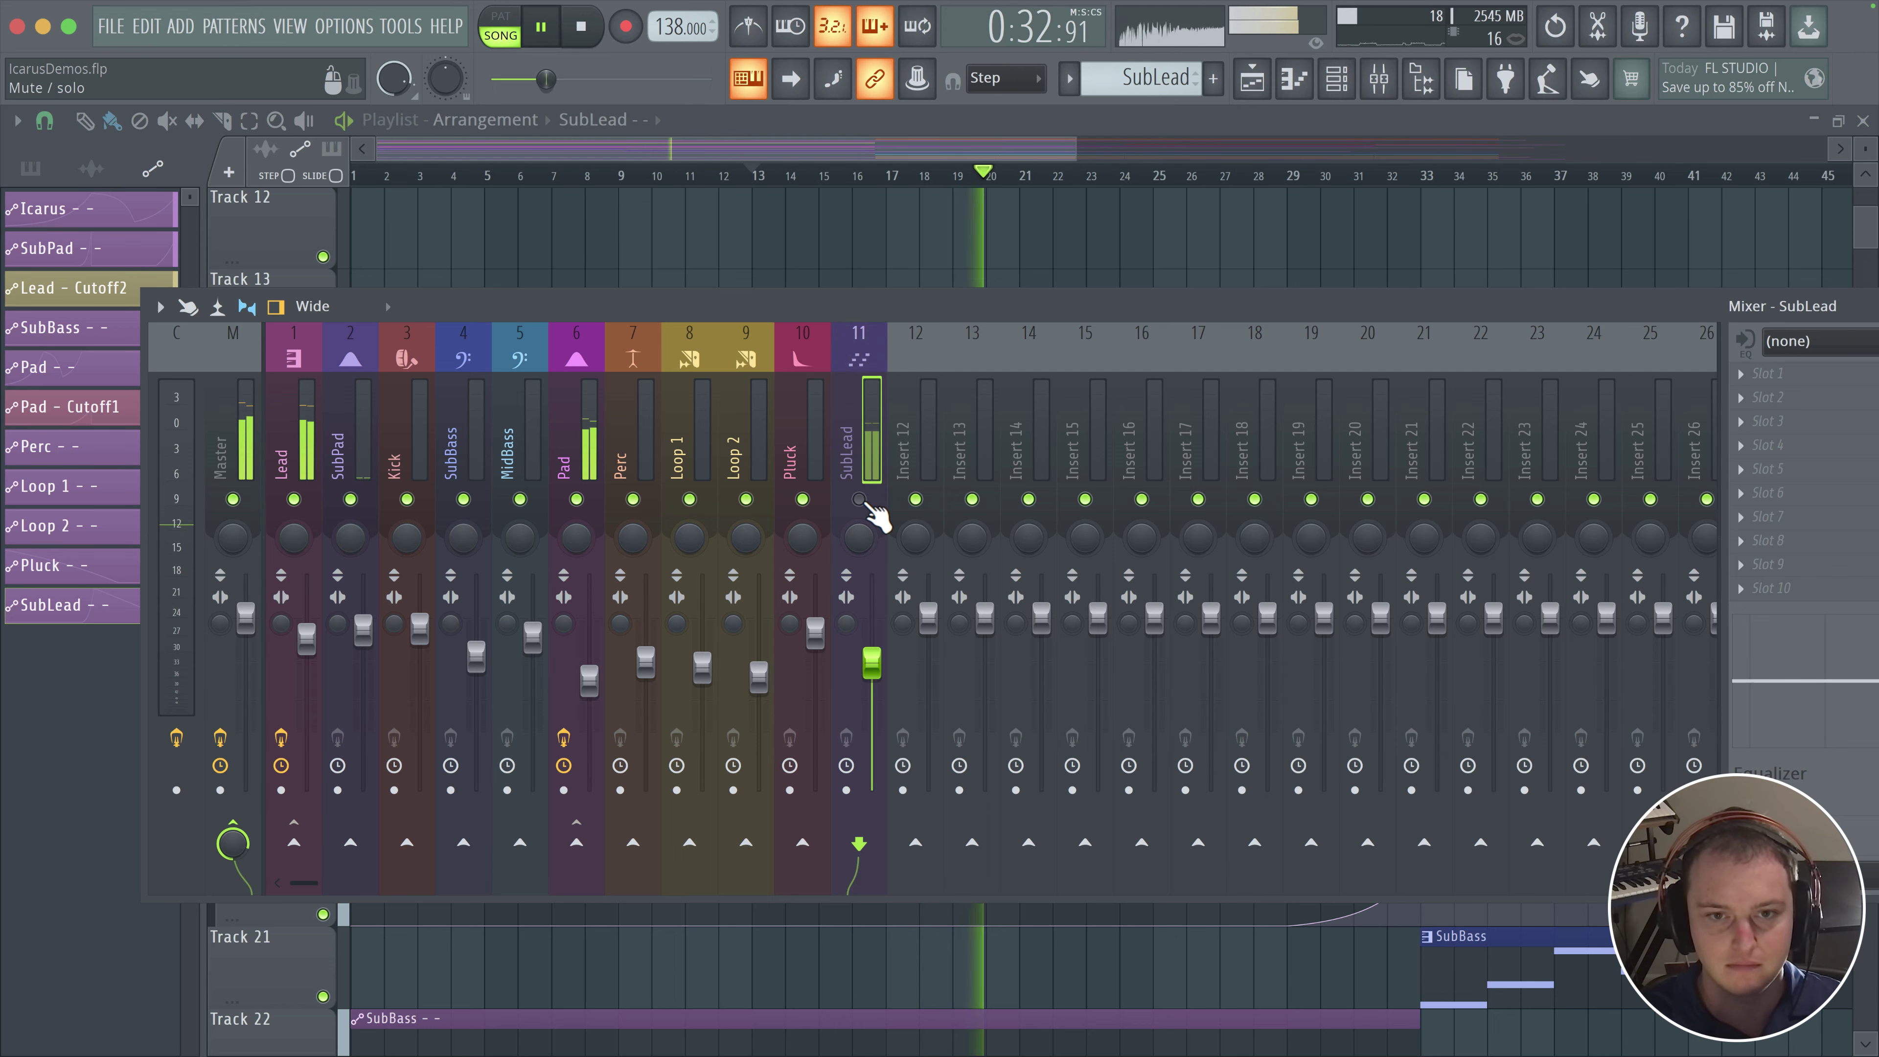
left_click(860, 501)
key("space")
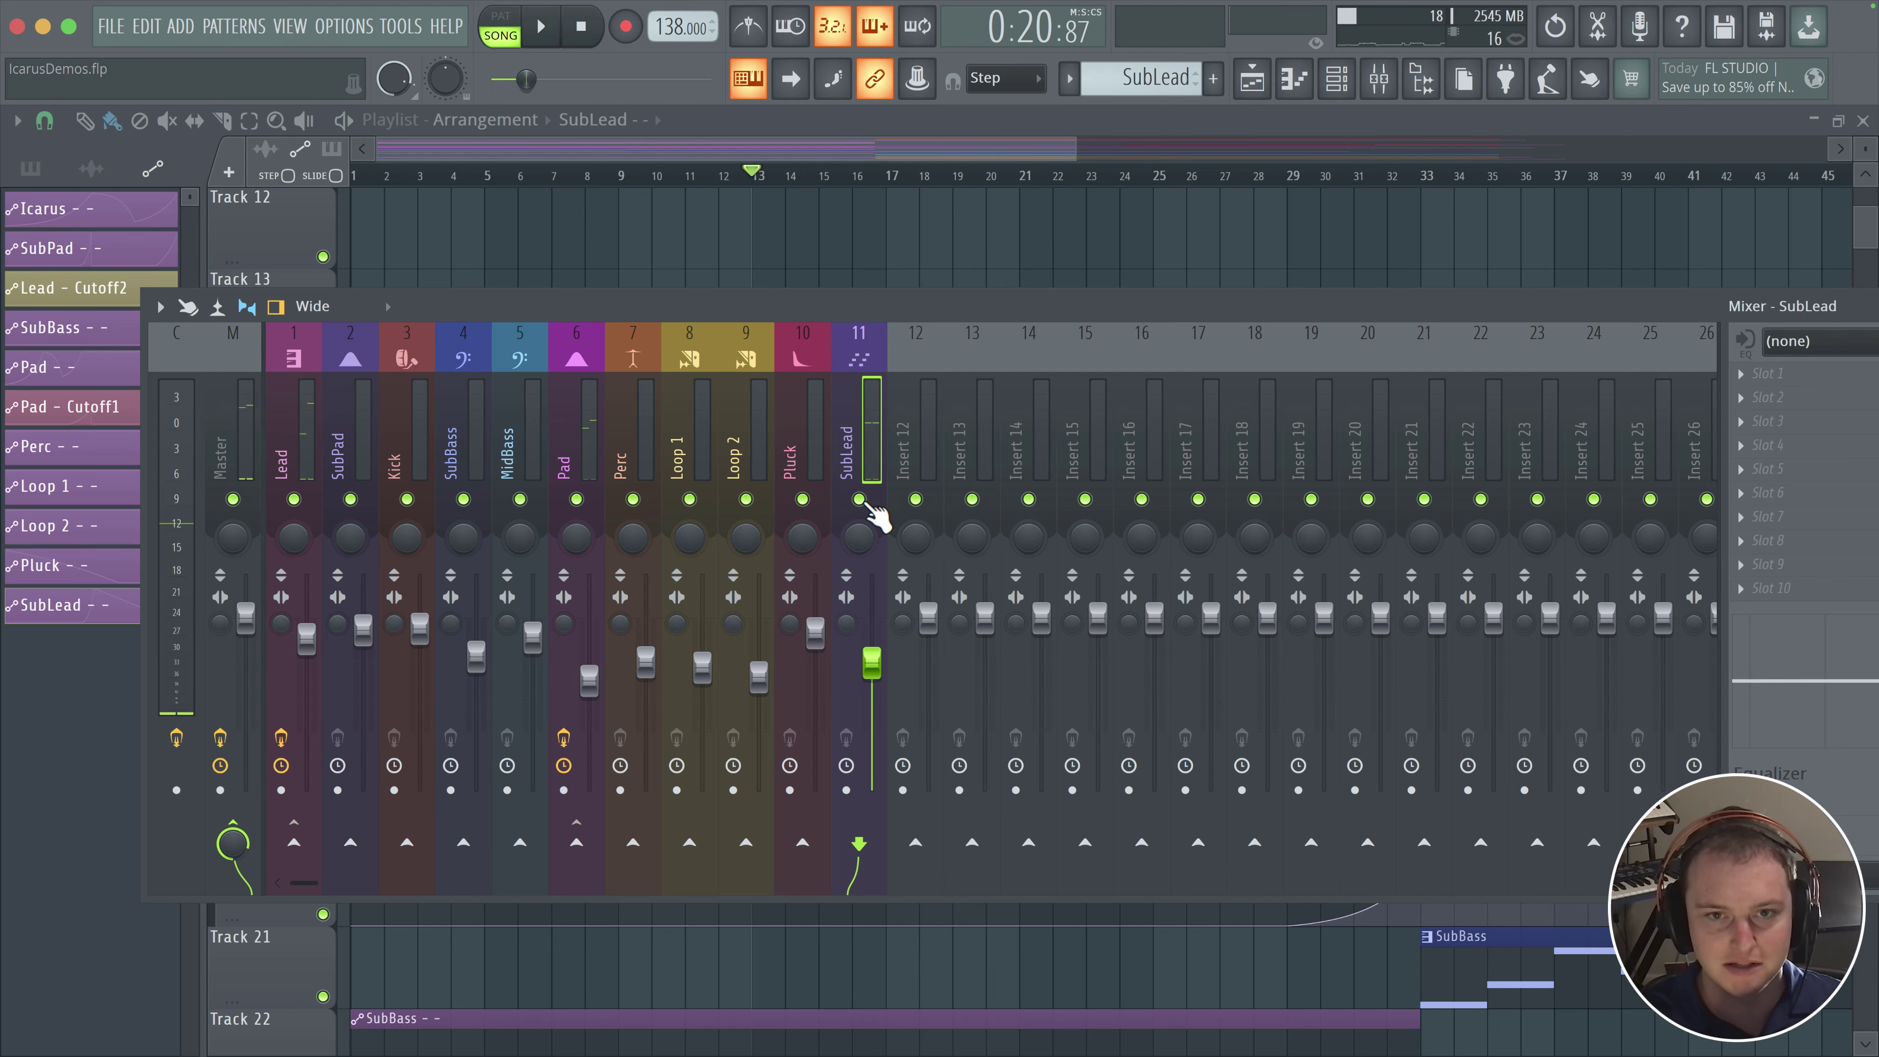
- Play the arrangement from bar 17 and listen to the SubLead mixer track in solo, restoring all tracks when playback is stopped
left_click(892, 175)
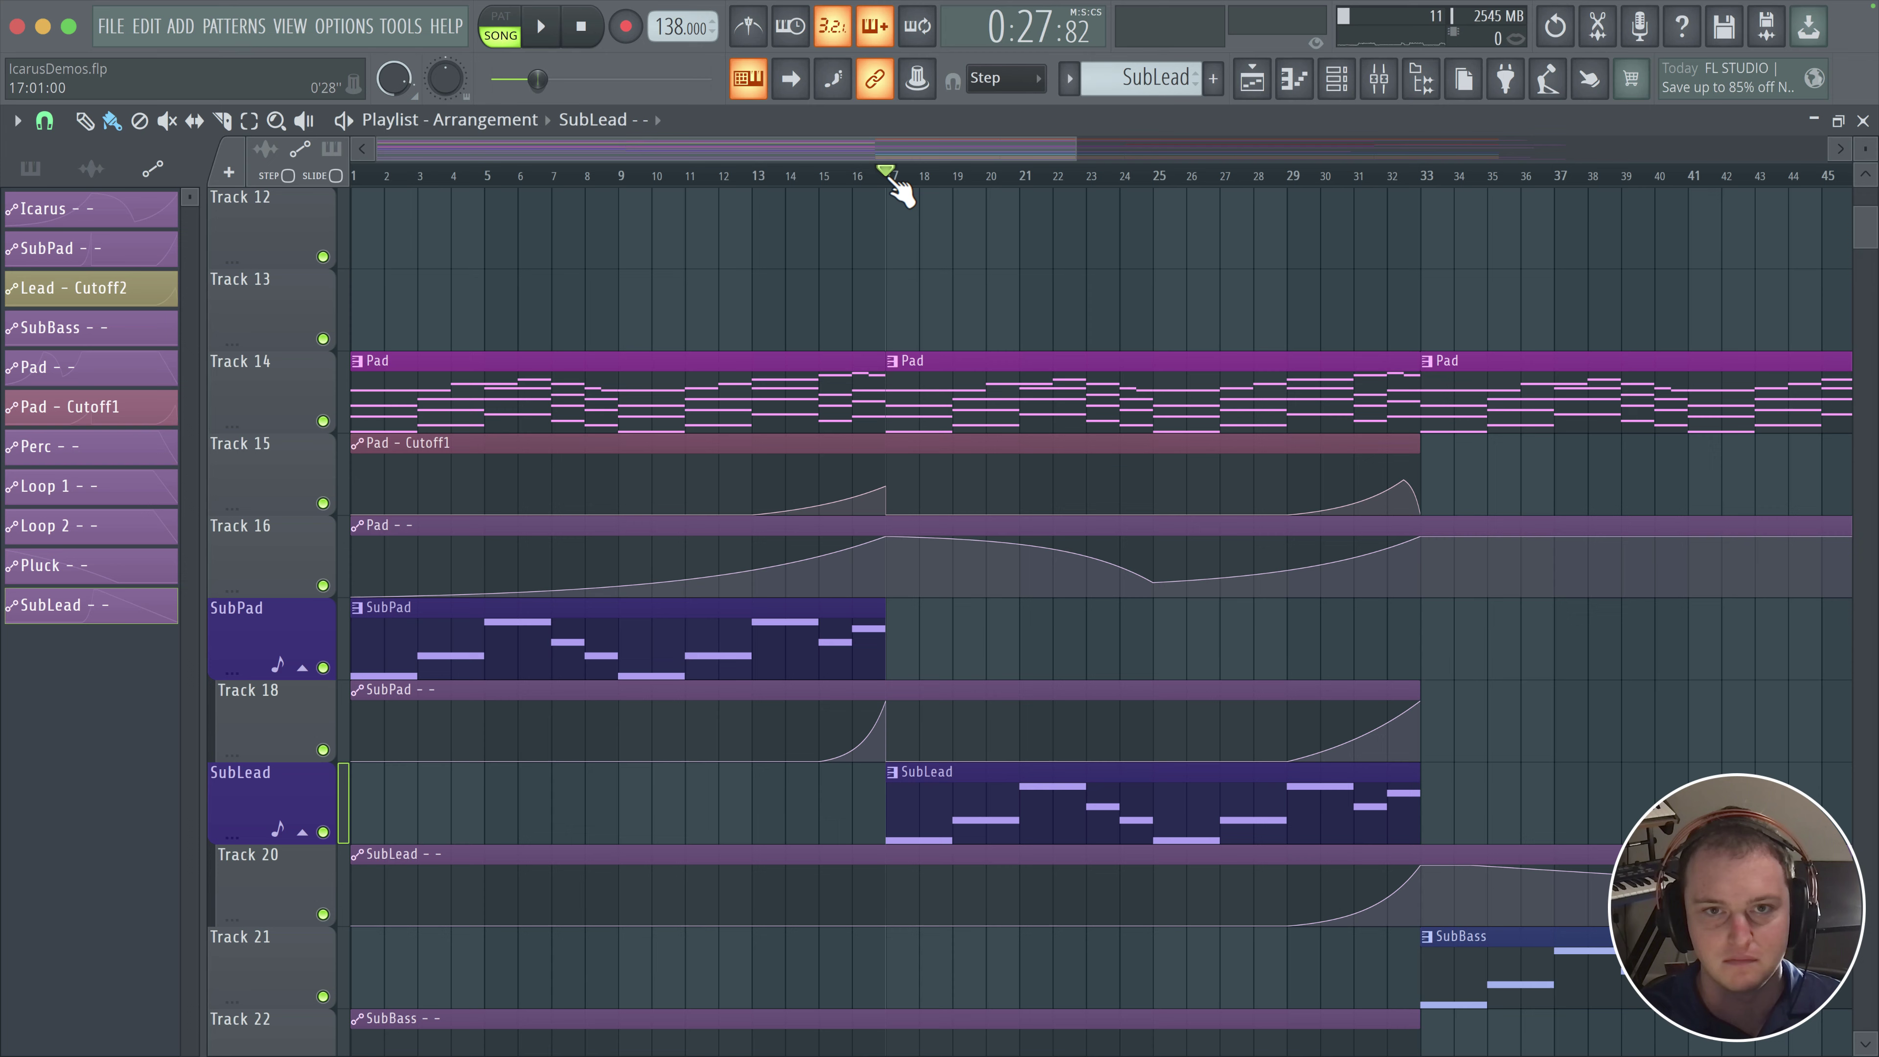
key("space")
left_click(1378, 78)
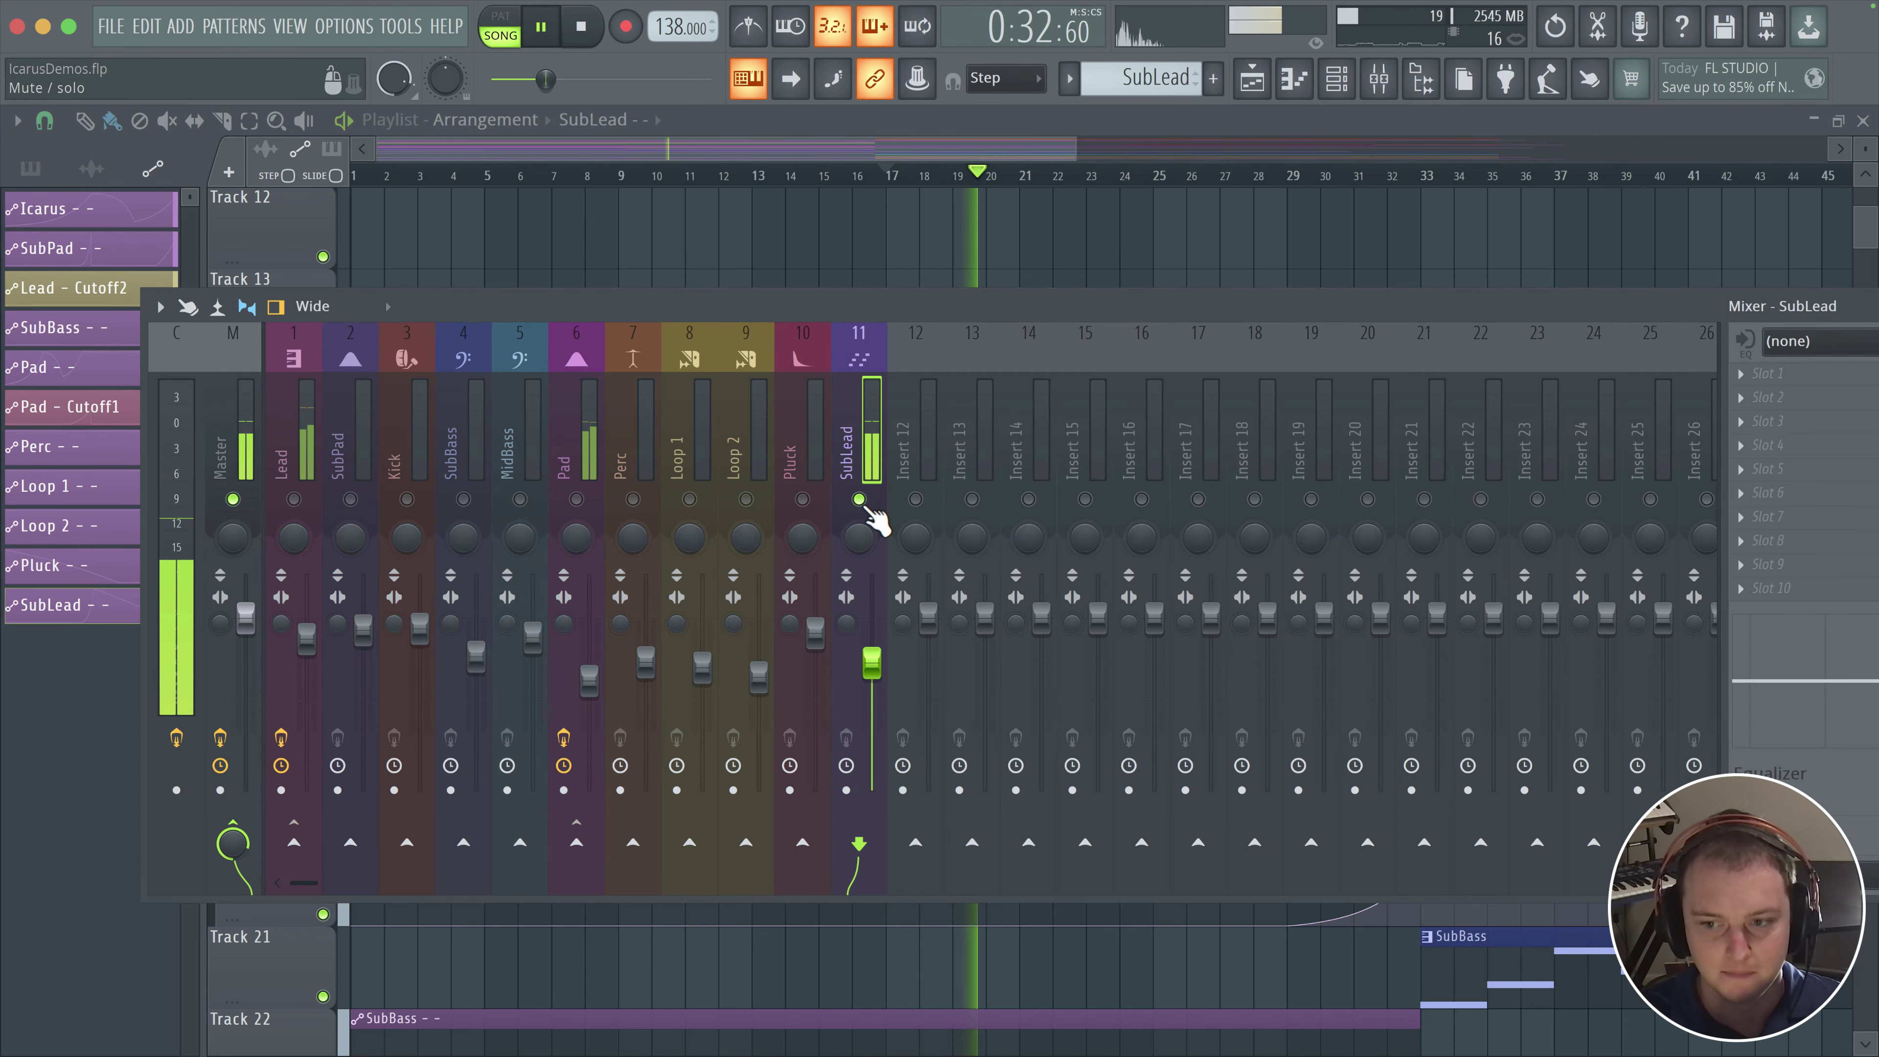
key("space")
right_click(858, 500)
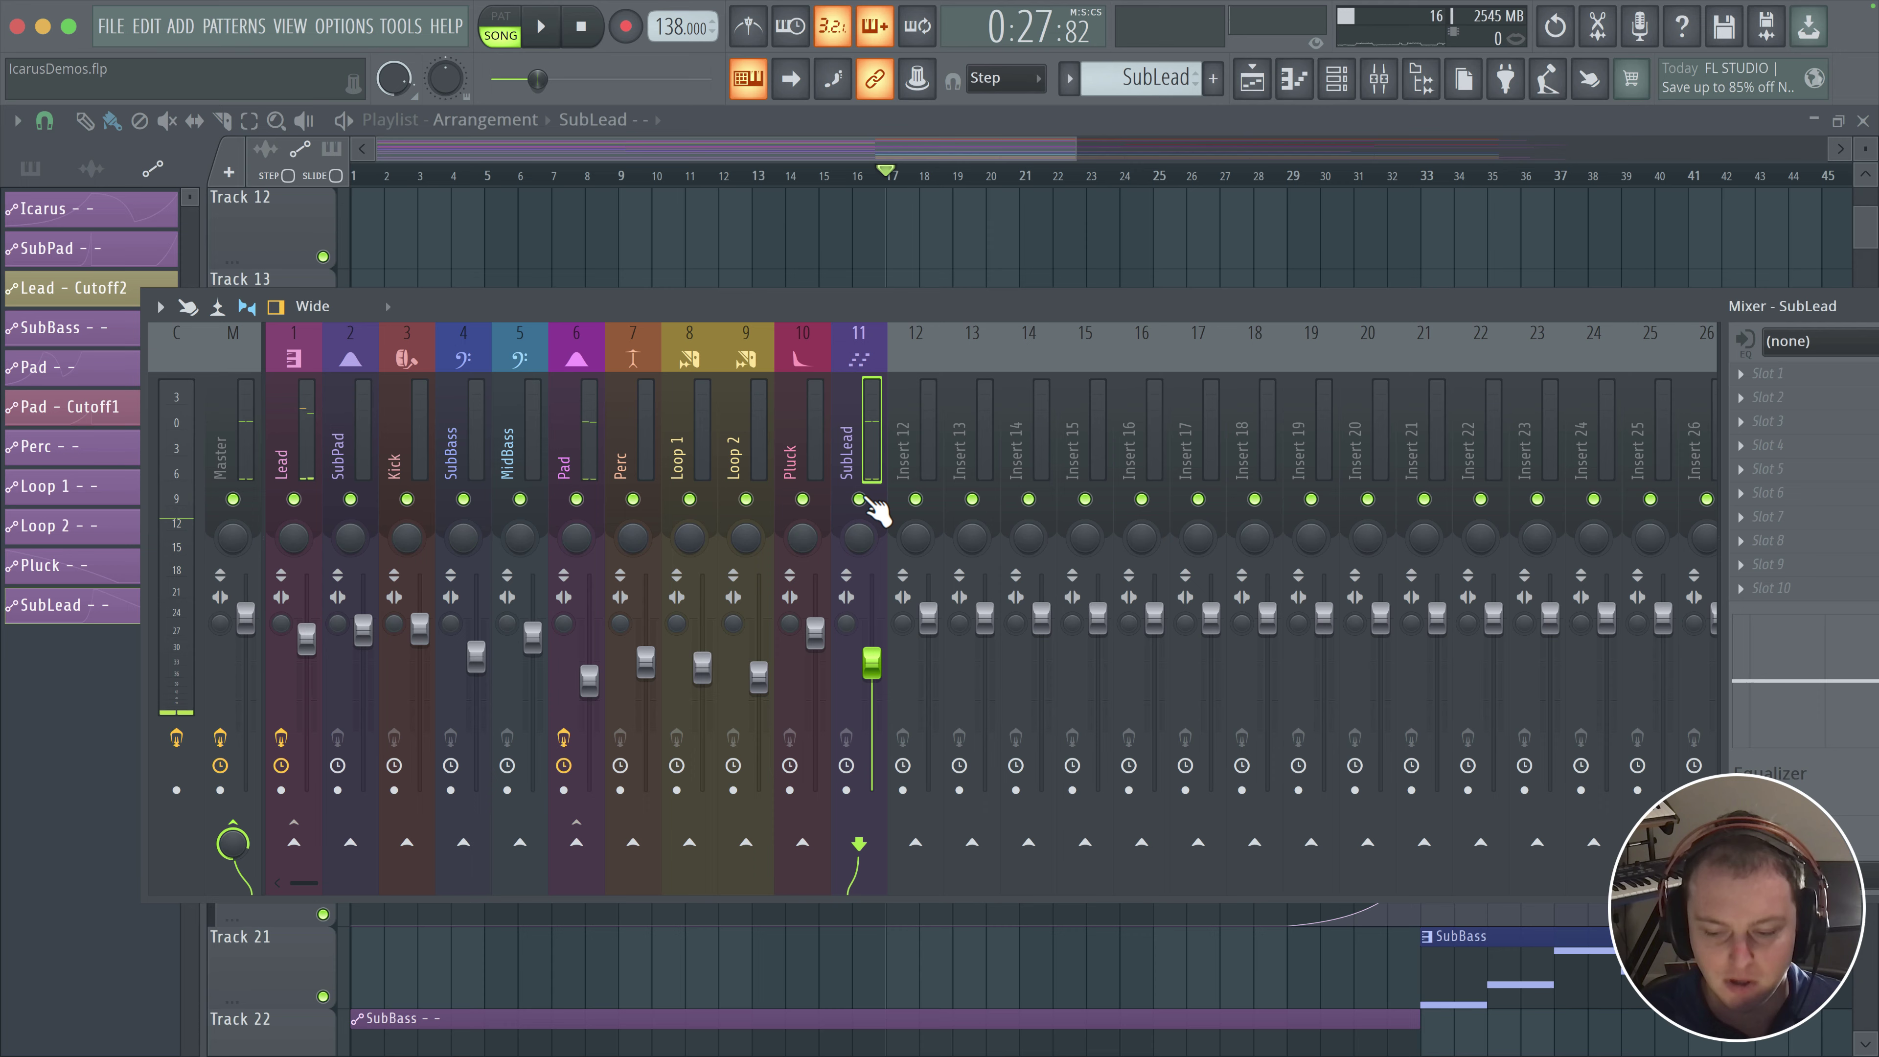
left_click_drag(898, 148, 923, 148)
scroll(888, 274, "right", 2)
scroll(859, 277, "down", 1)
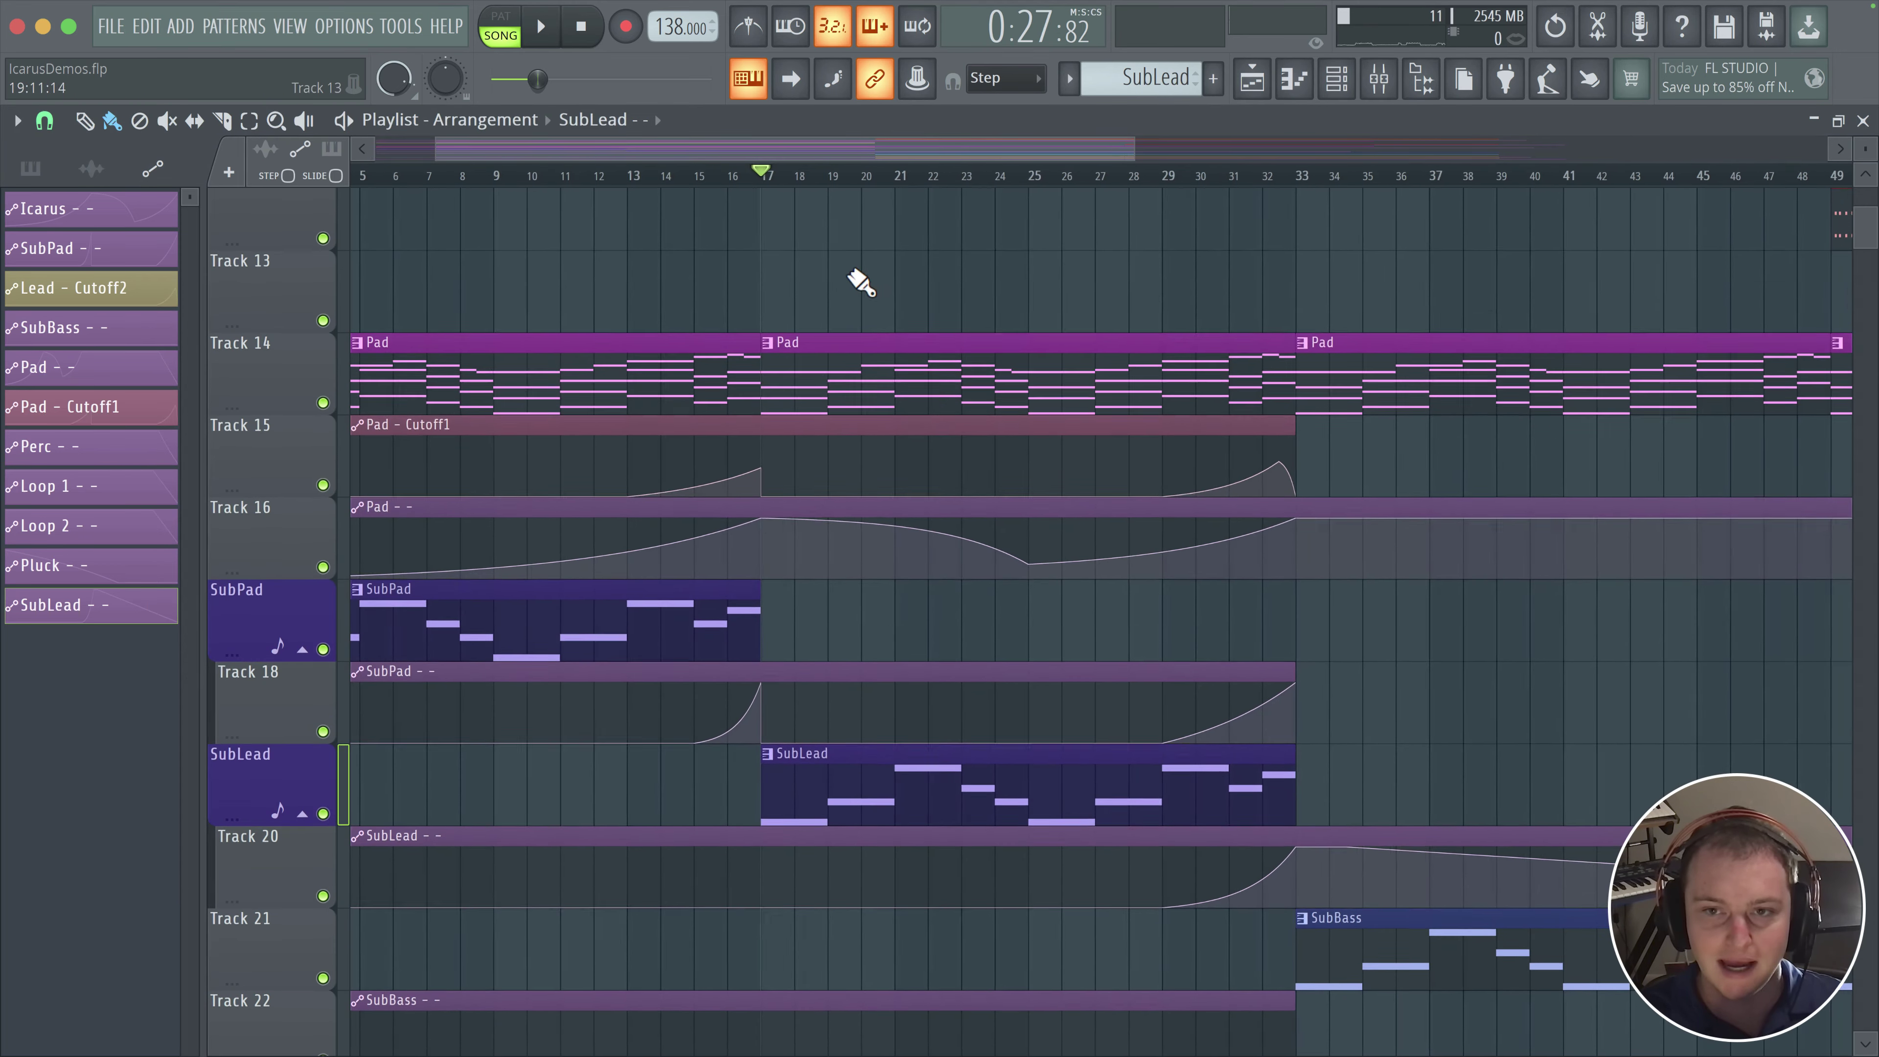
scroll(1008, 562, "down", 4)
scroll(960, 508, "up", 2)
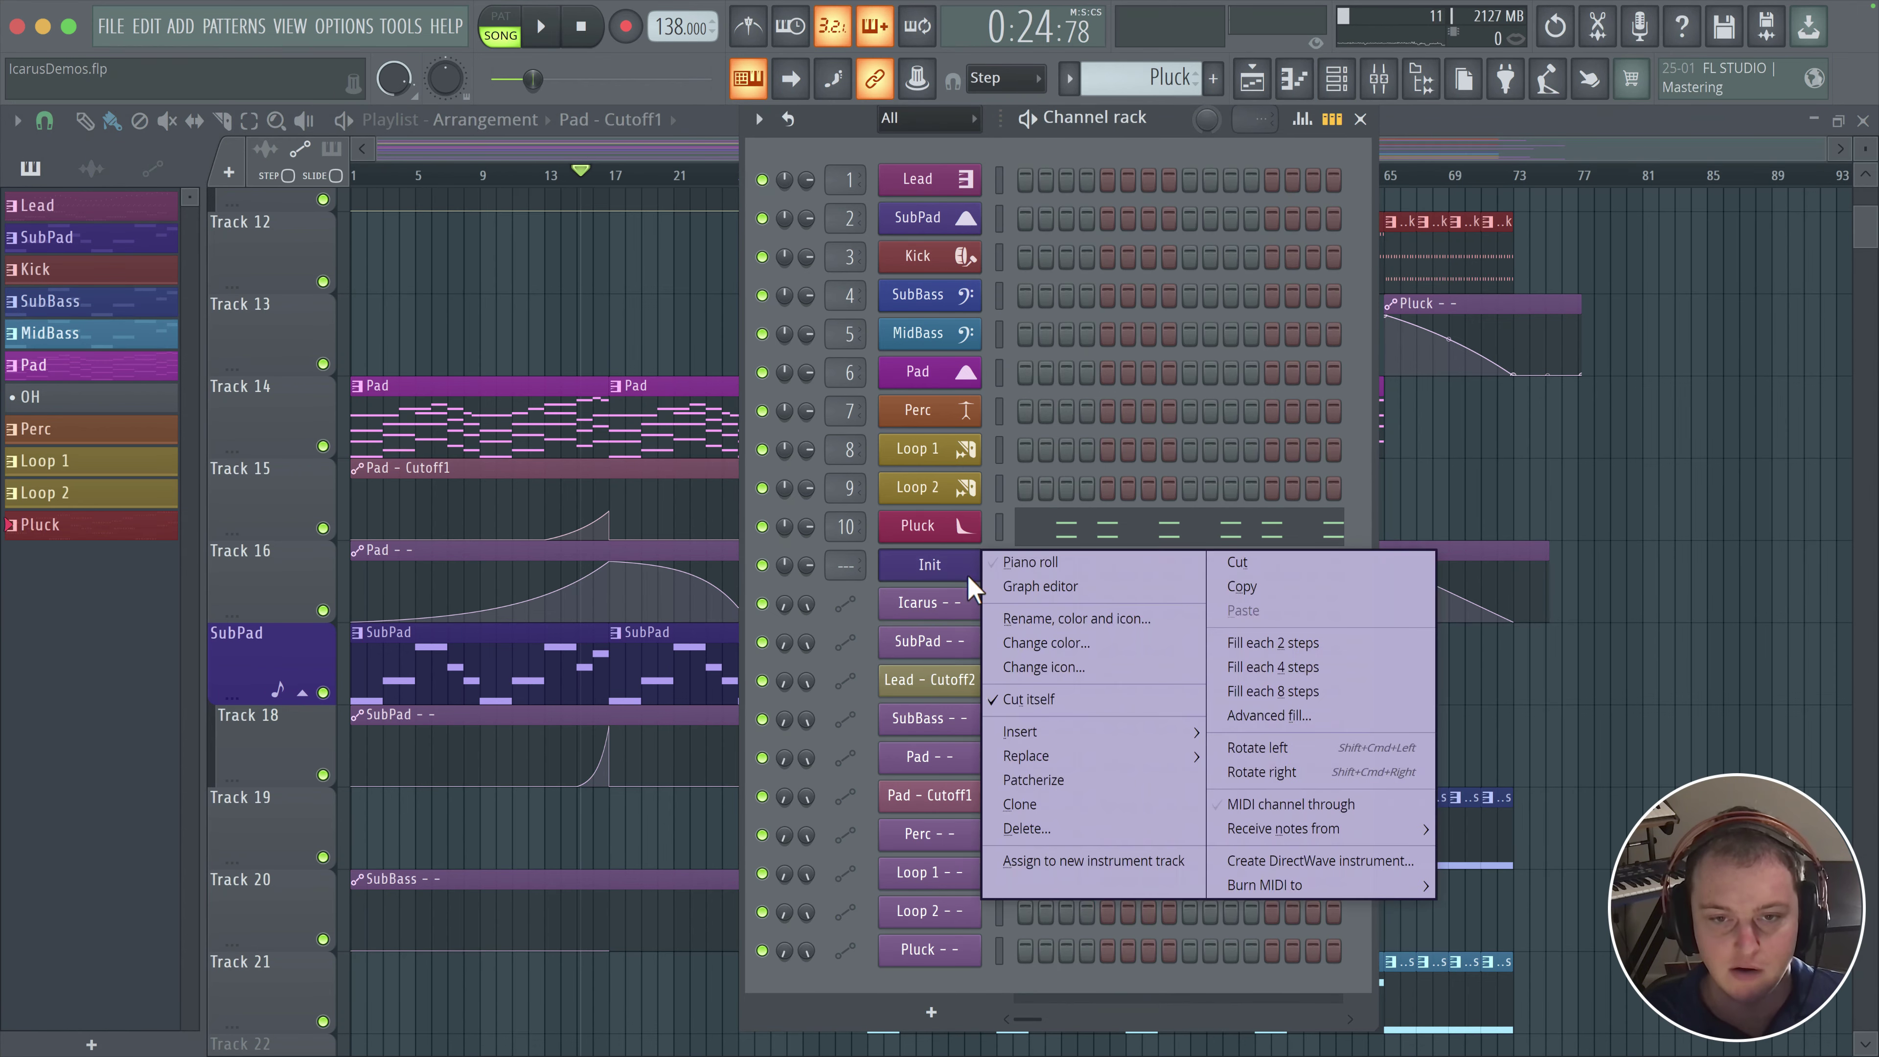
- Clone the Init channel, then name the original channel SubLead and give it the scattered-notes icon
left_click(1022, 804)
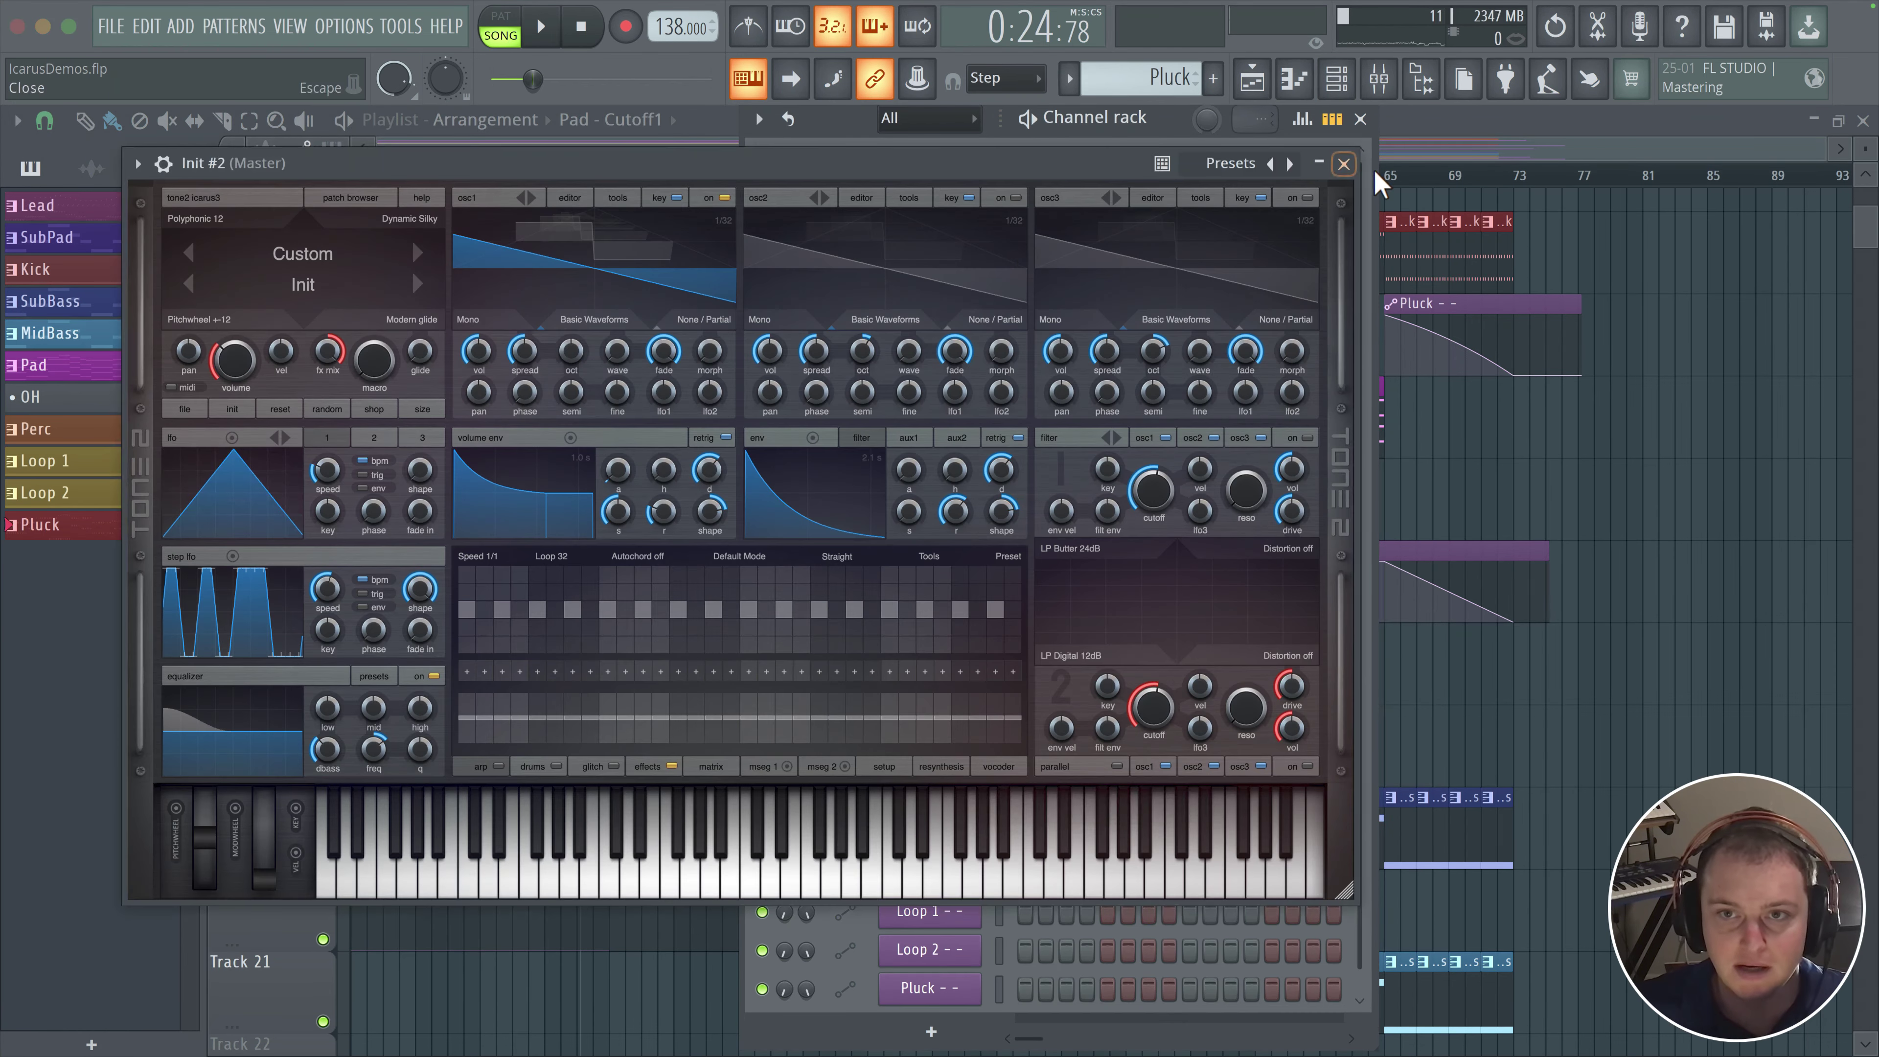
left_click(1345, 165)
left_click(931, 577, "shift")
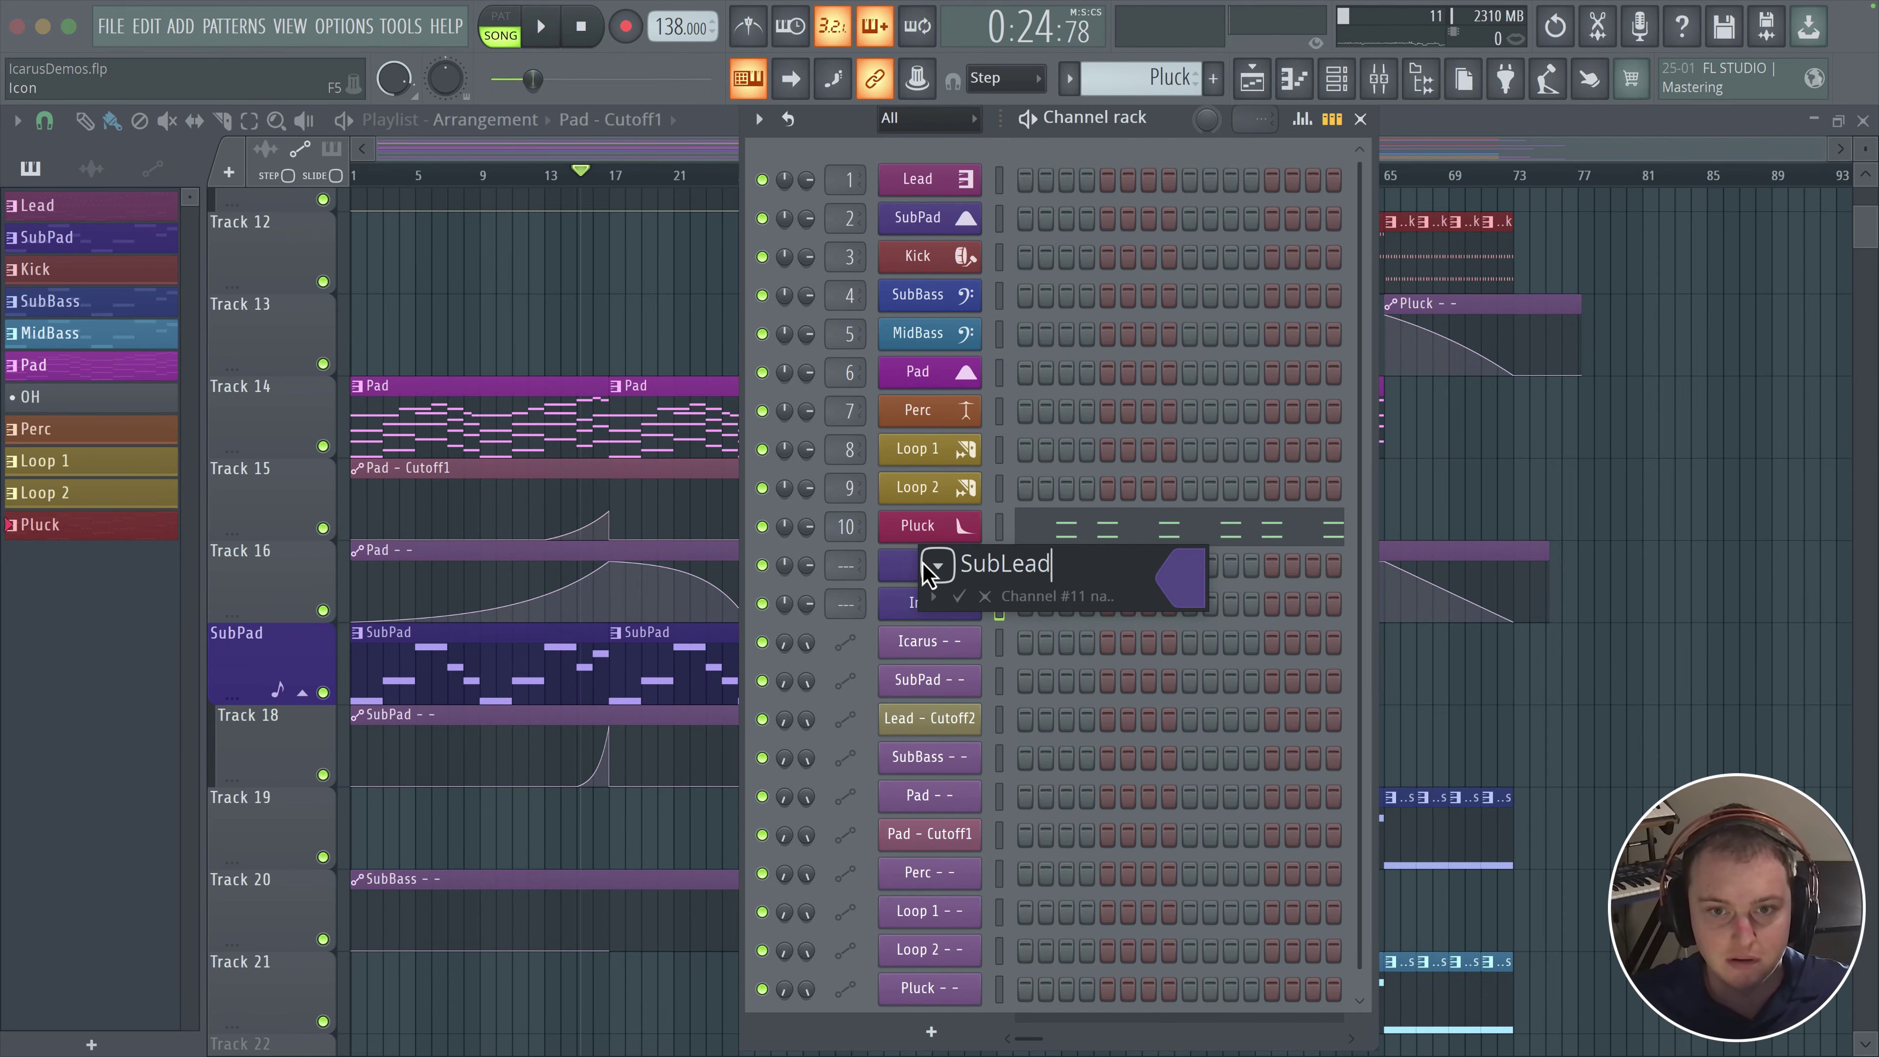
left_click(1181, 577)
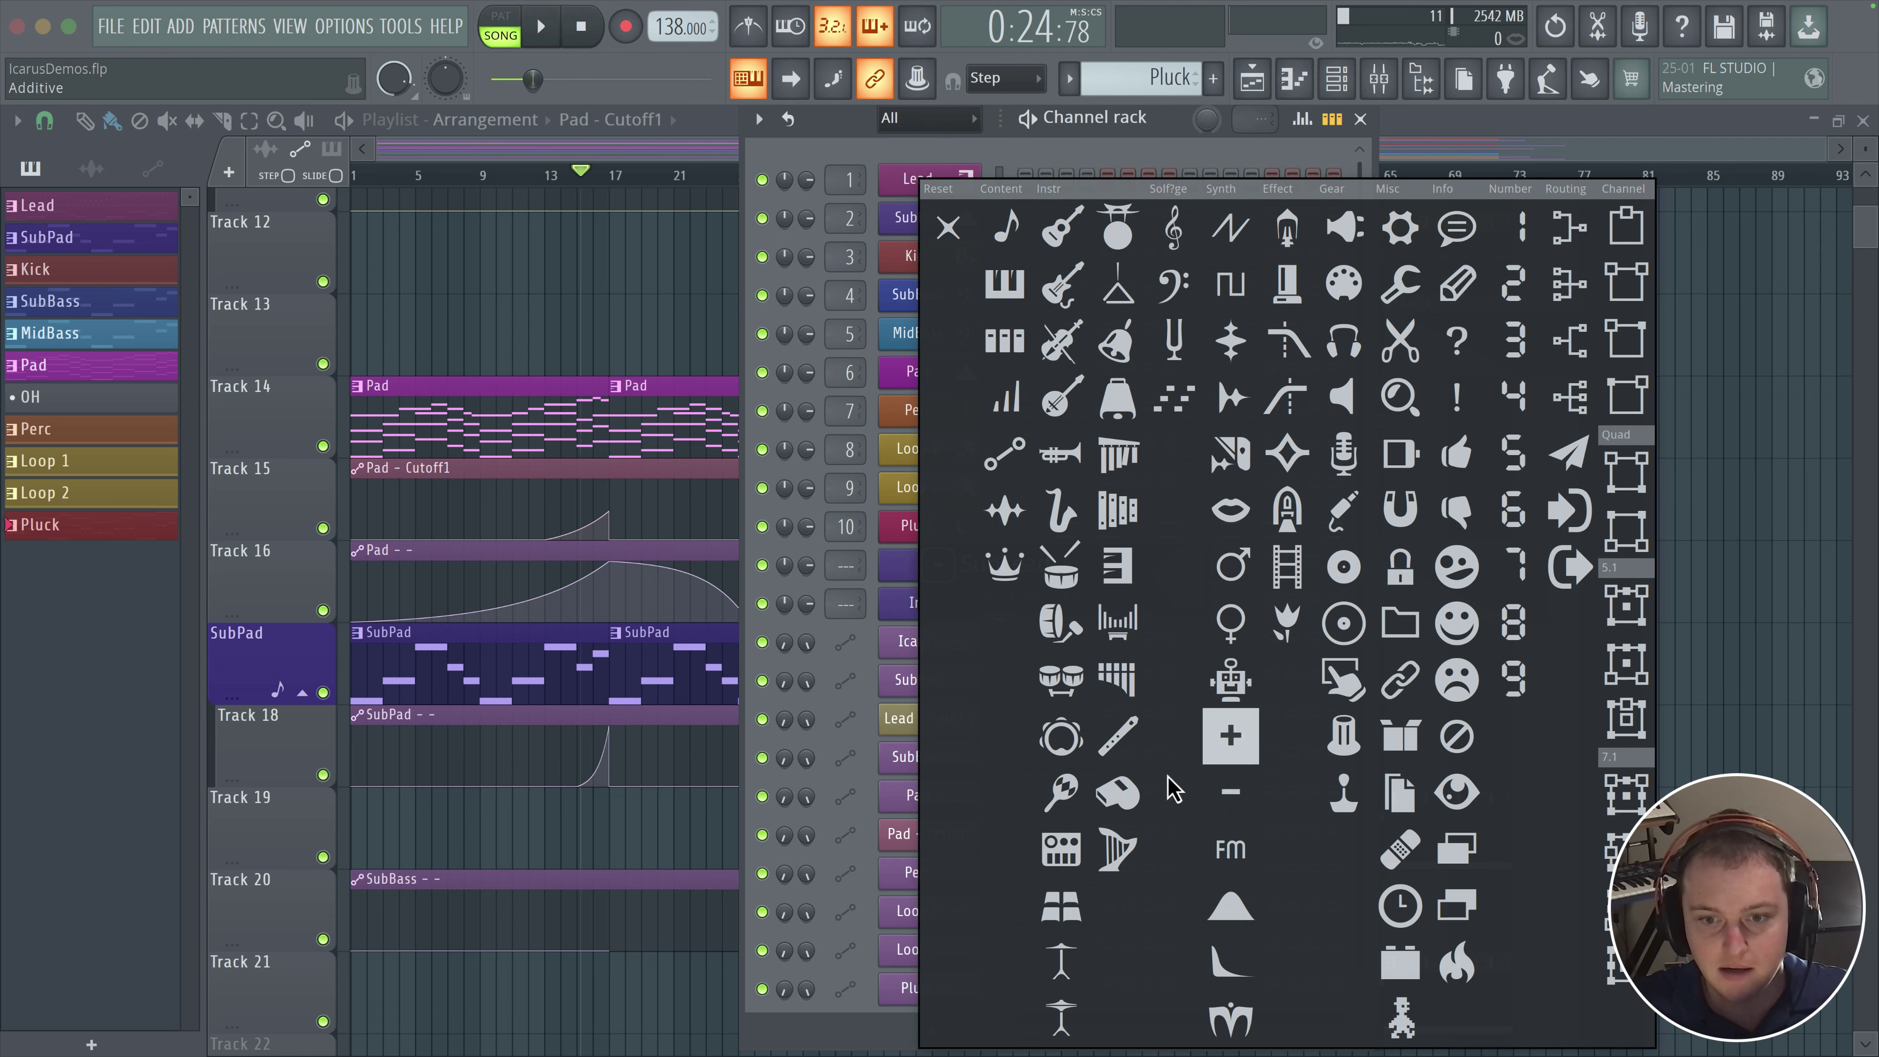
left_click(1177, 394)
key("Return")
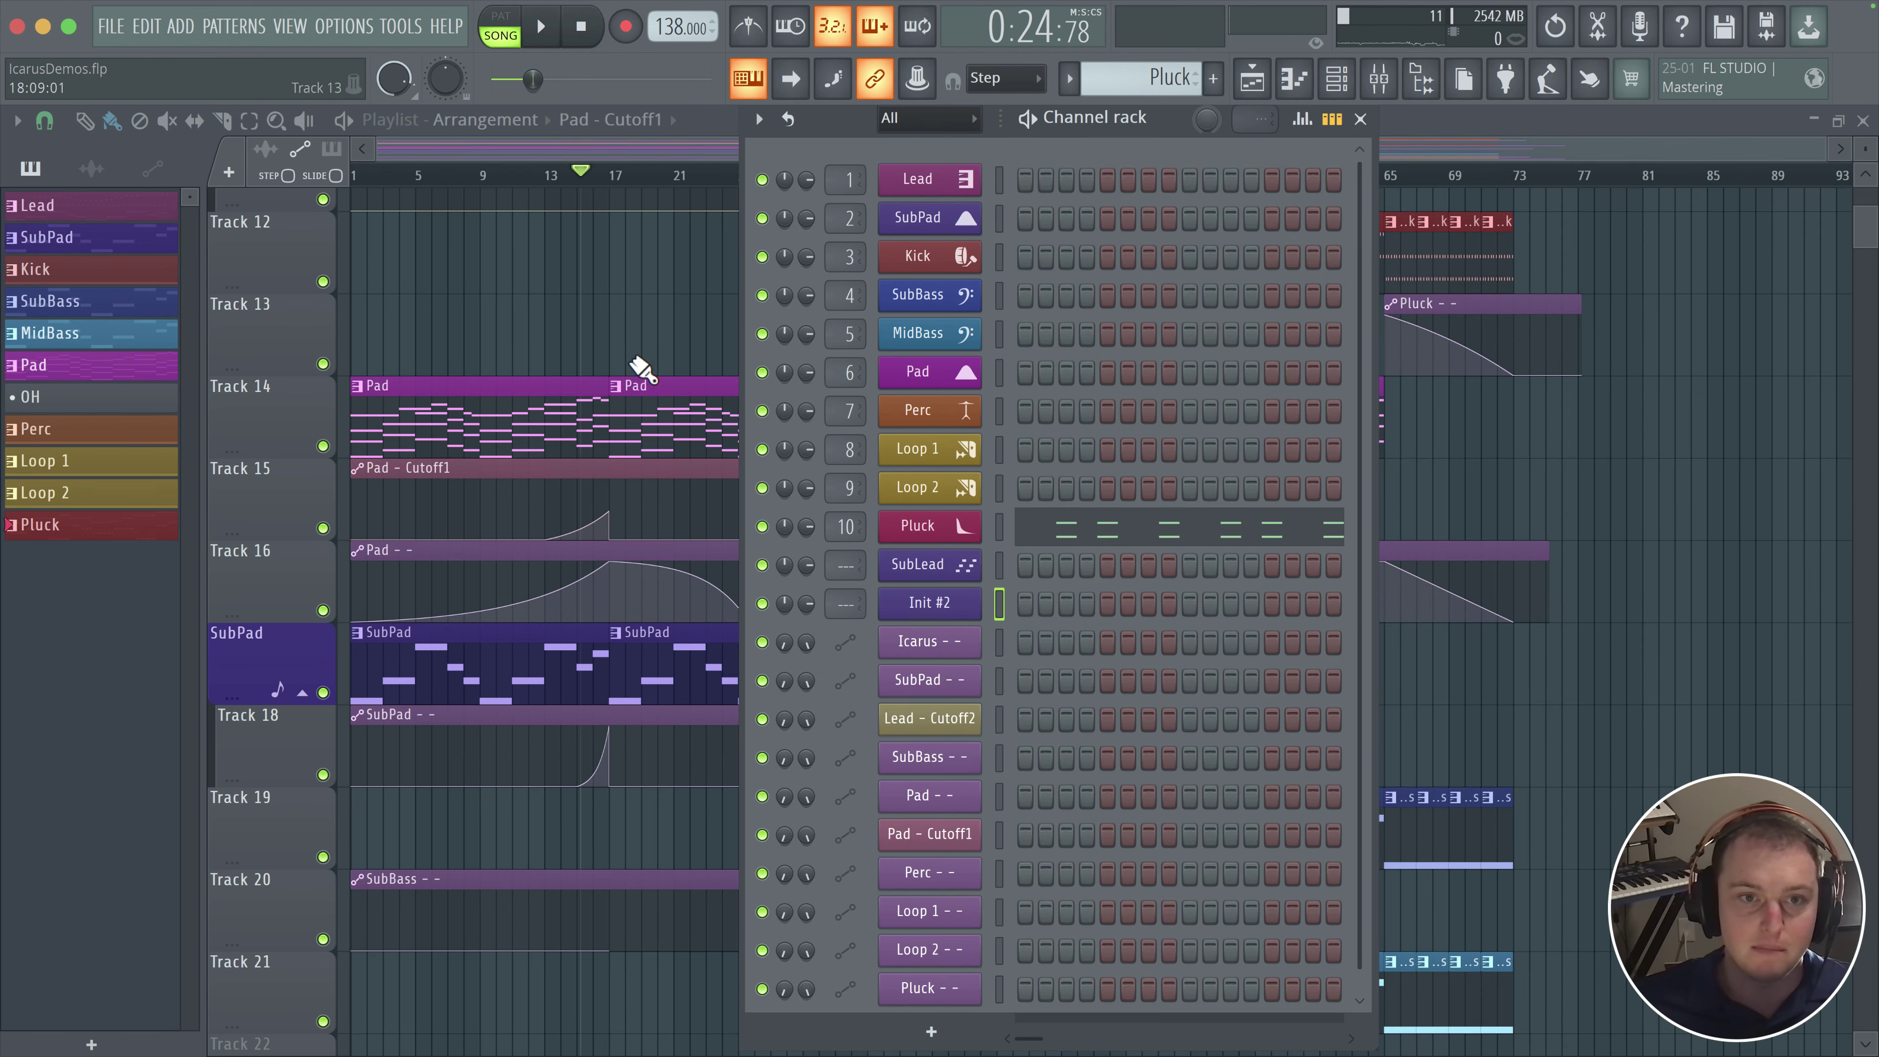
- Make the second SubPad clip, starting at bar 17, a unique pattern and rename it SubLead
key("F6")
scroll(944, 352, "down", 1)
left_click(713, 638)
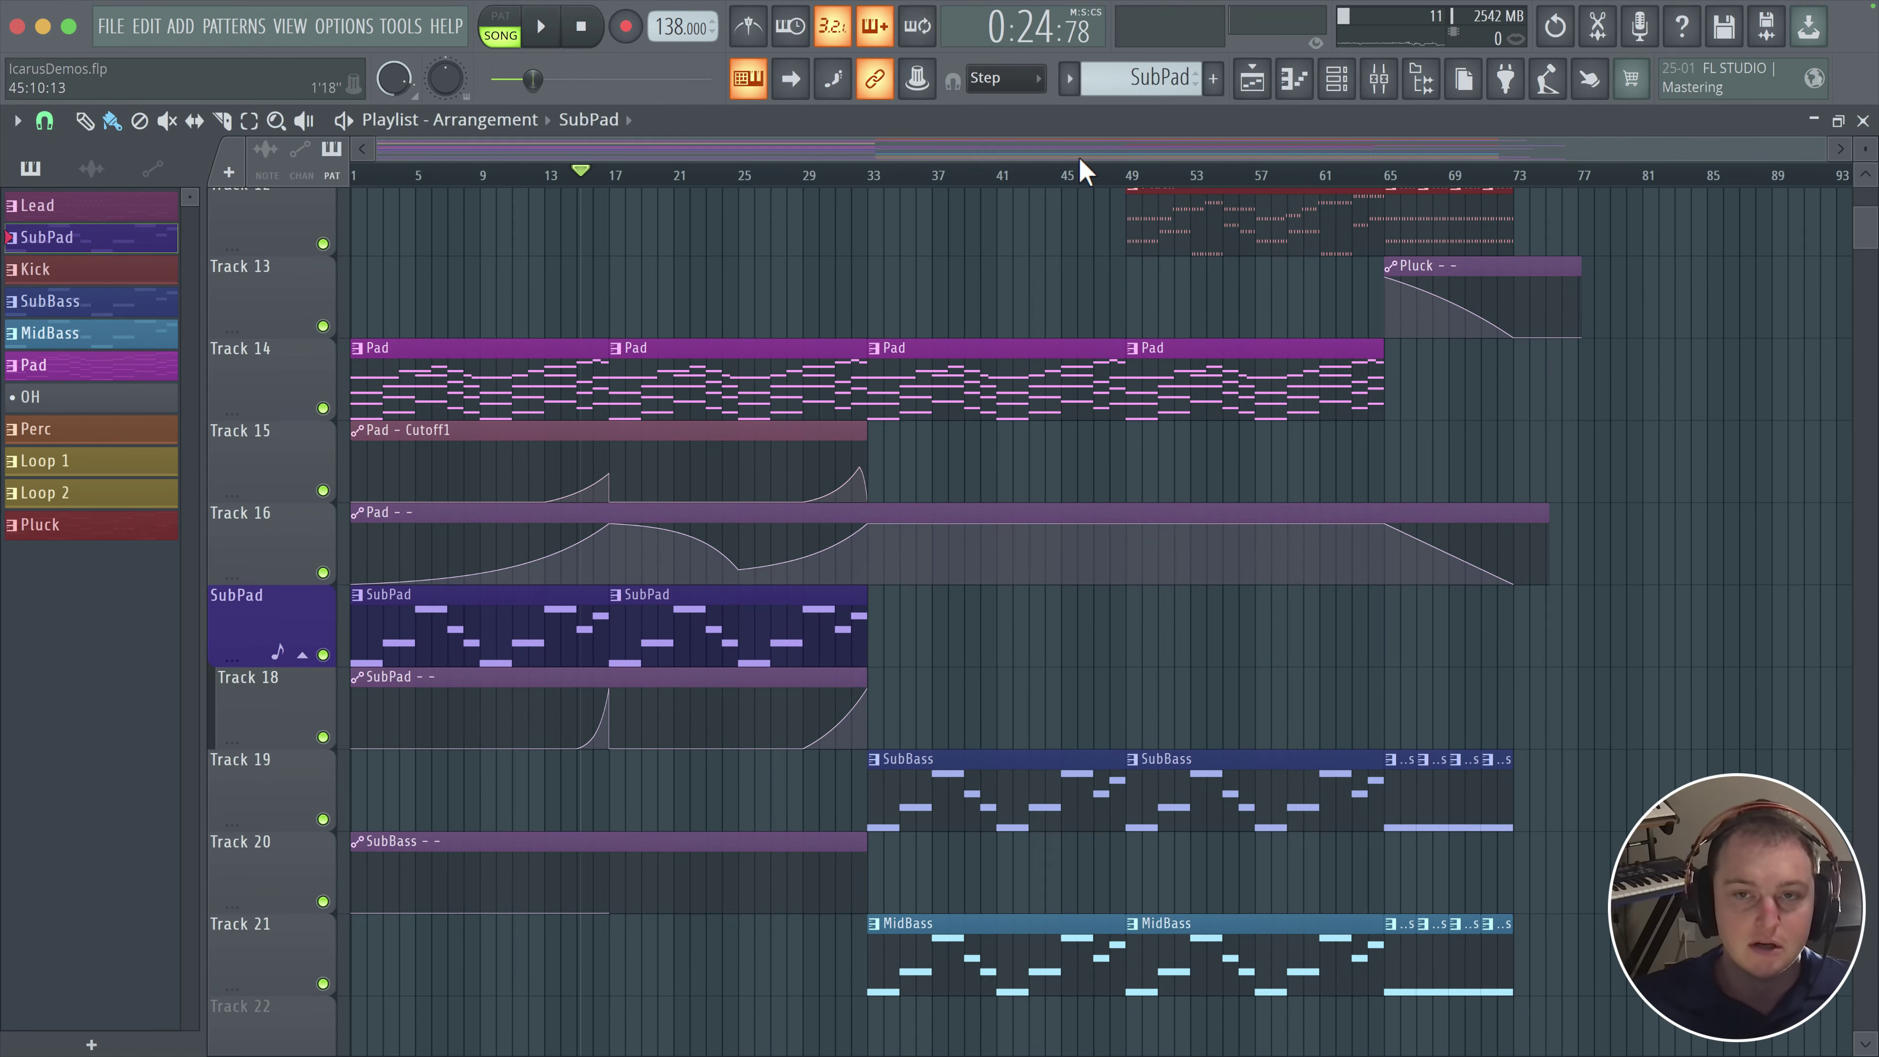
left_click(1333, 80)
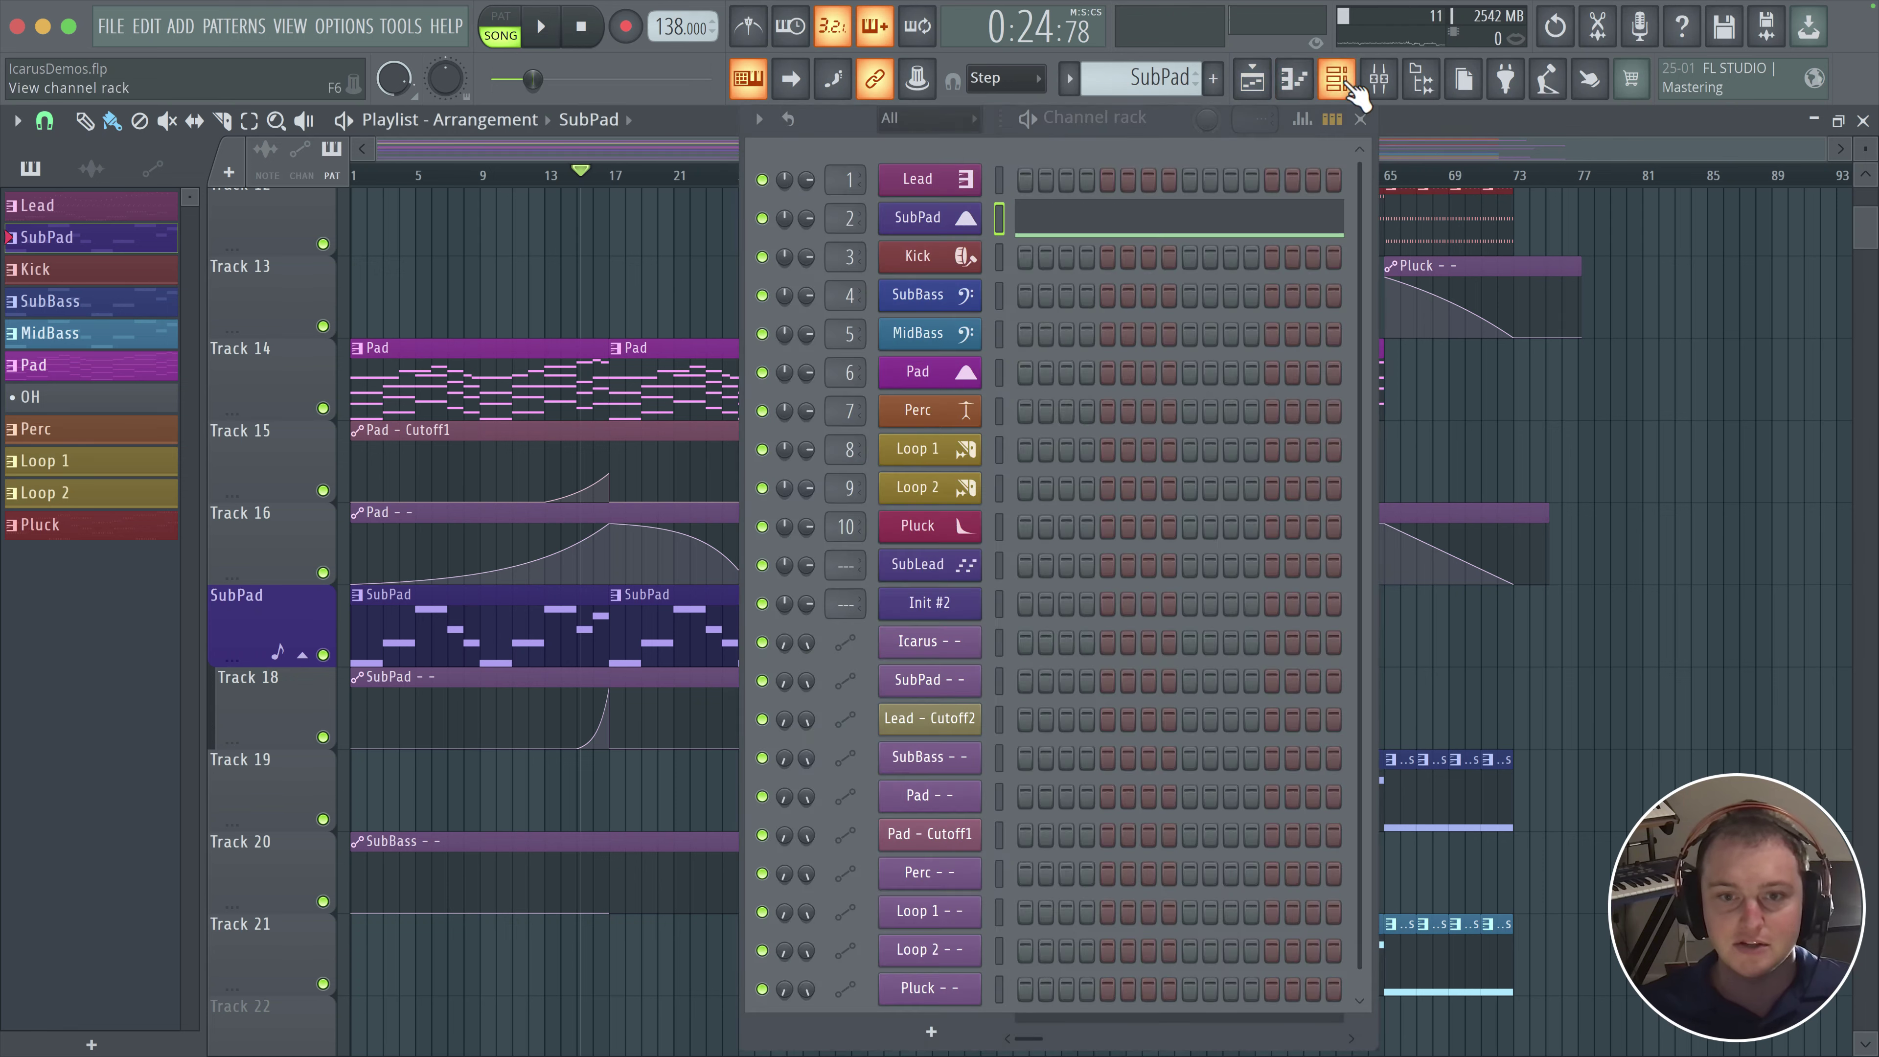
key("F6")
right_click(613, 610)
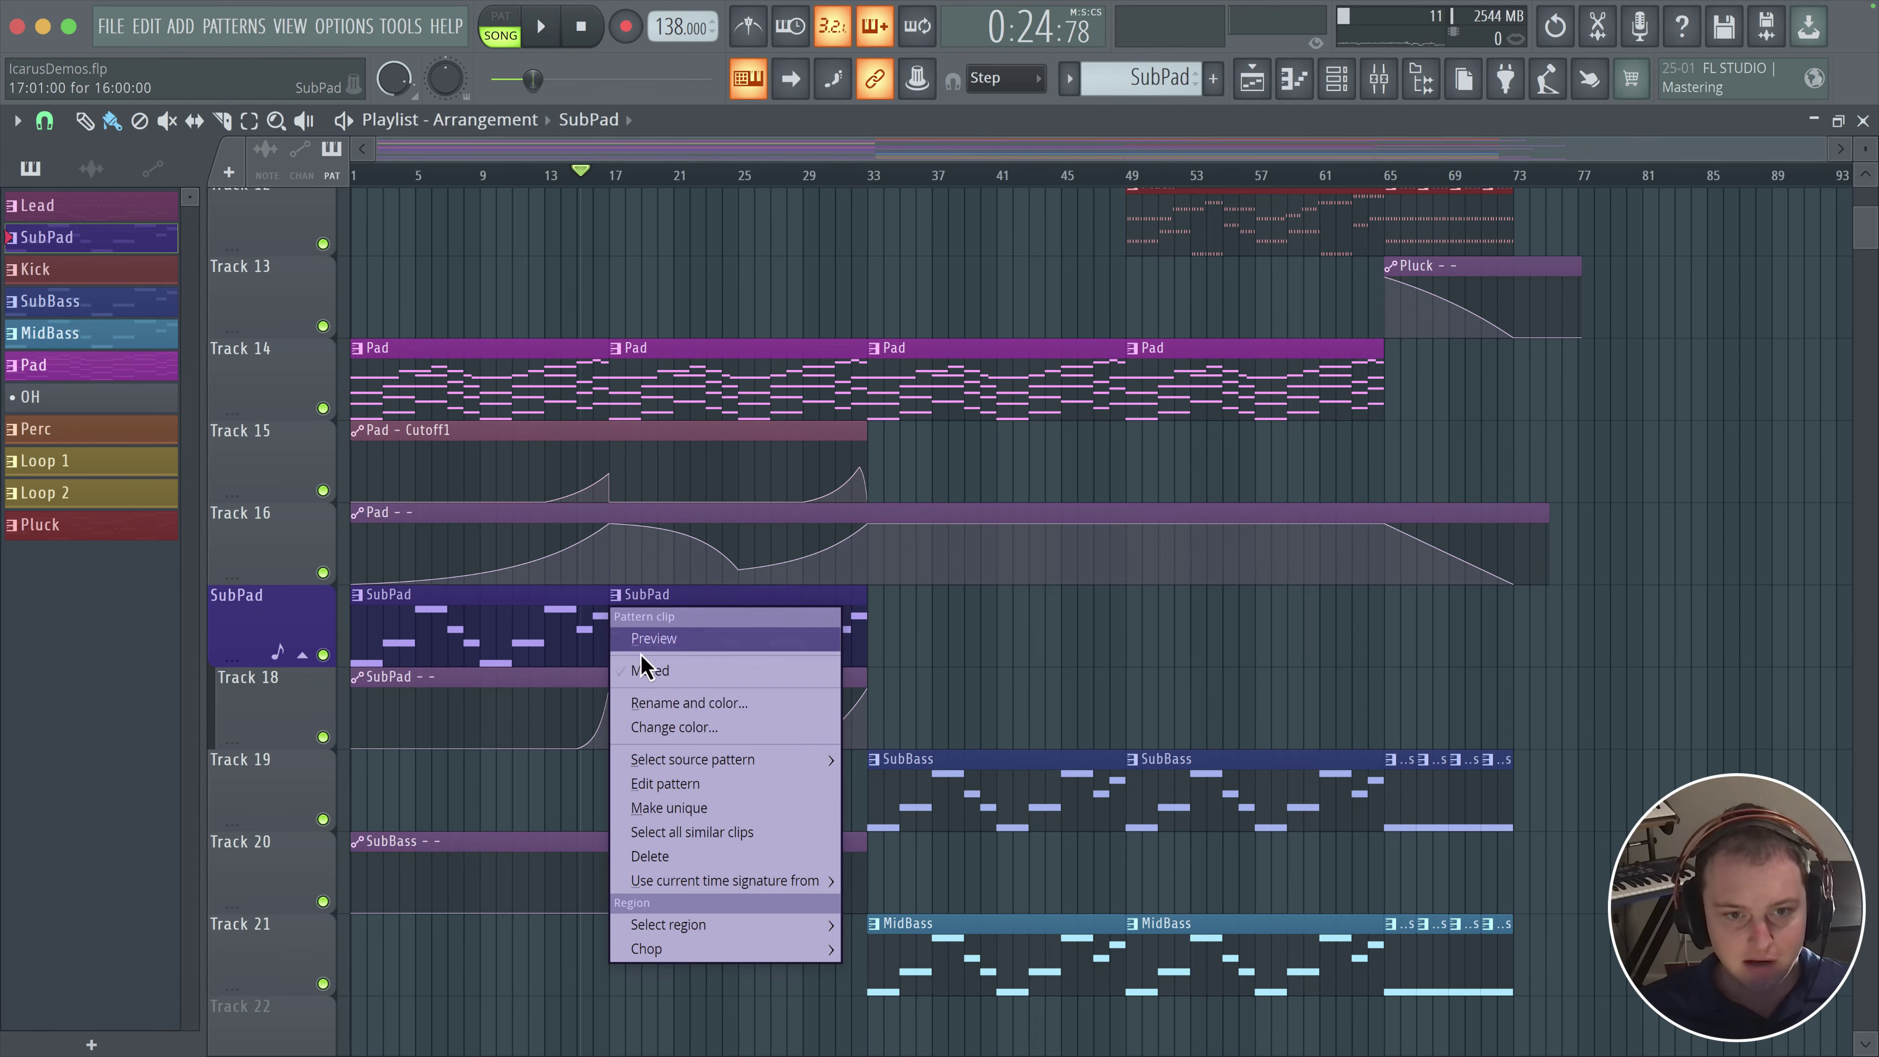
left_click(693, 820)
key("F2")
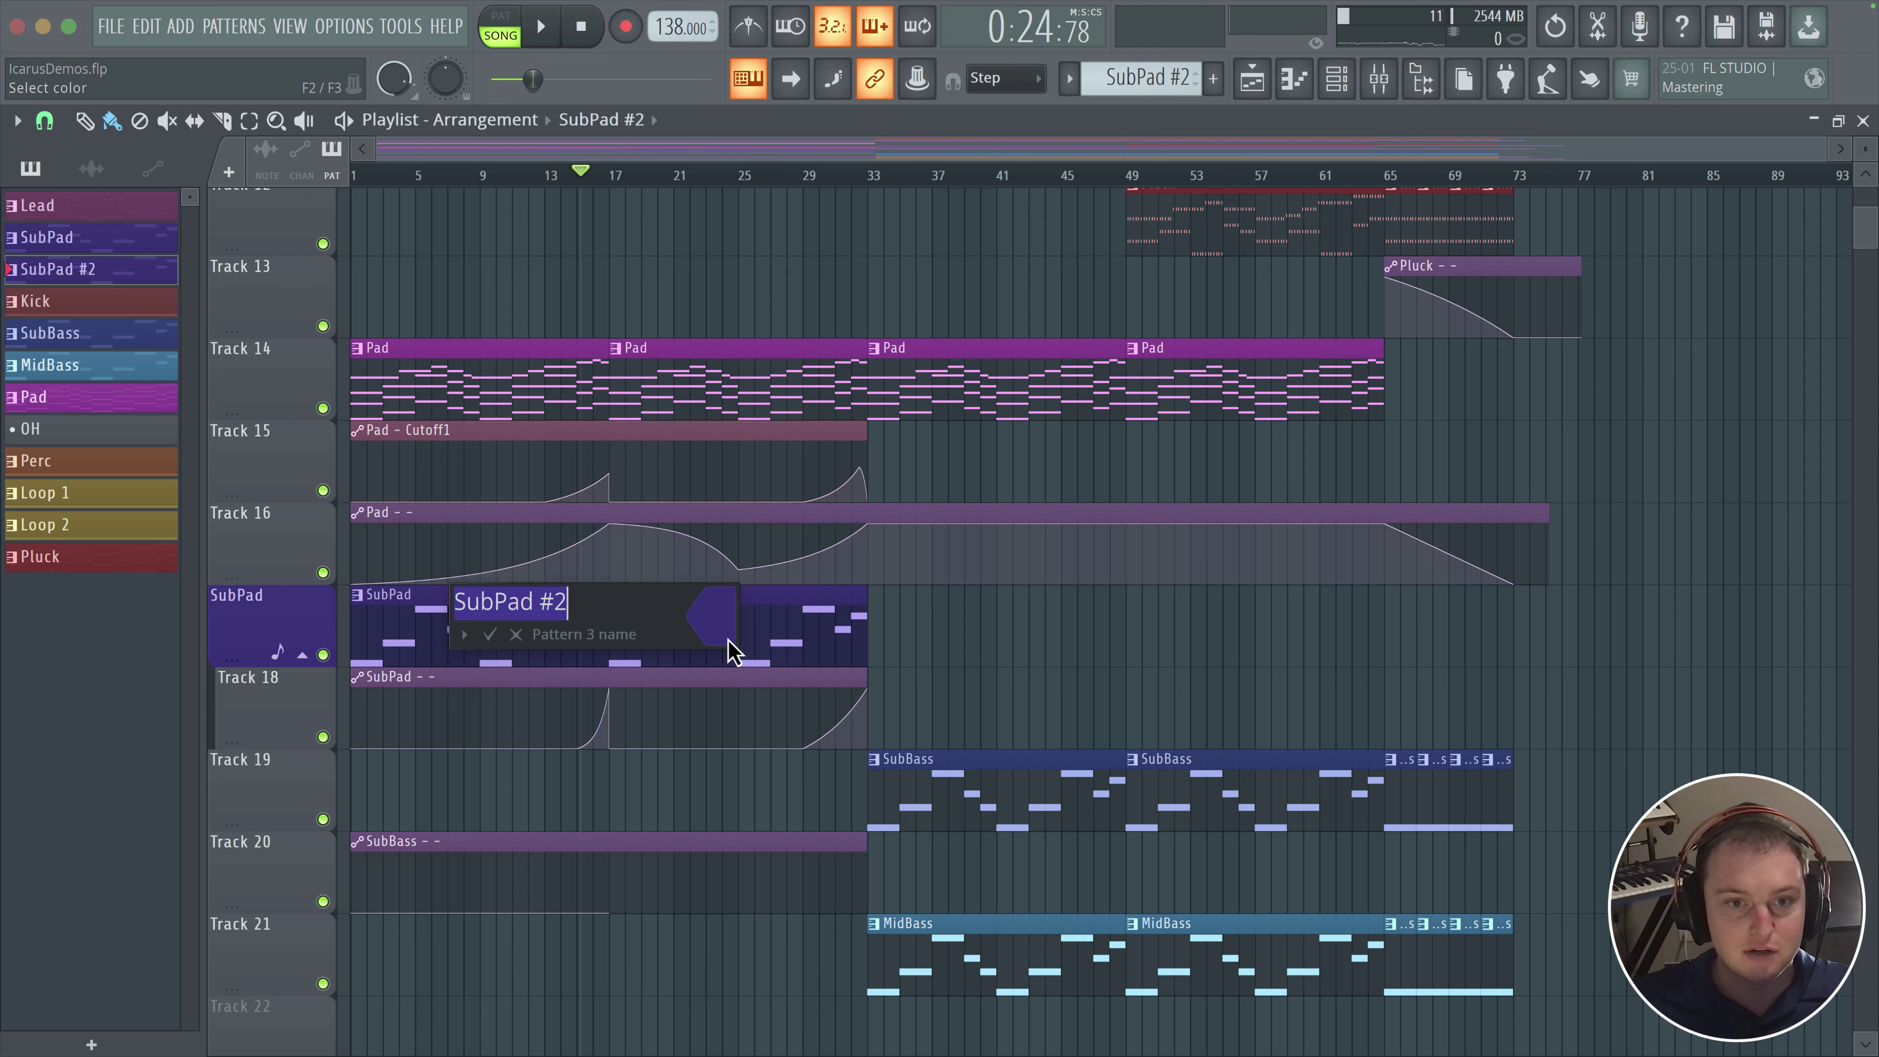
key("End")
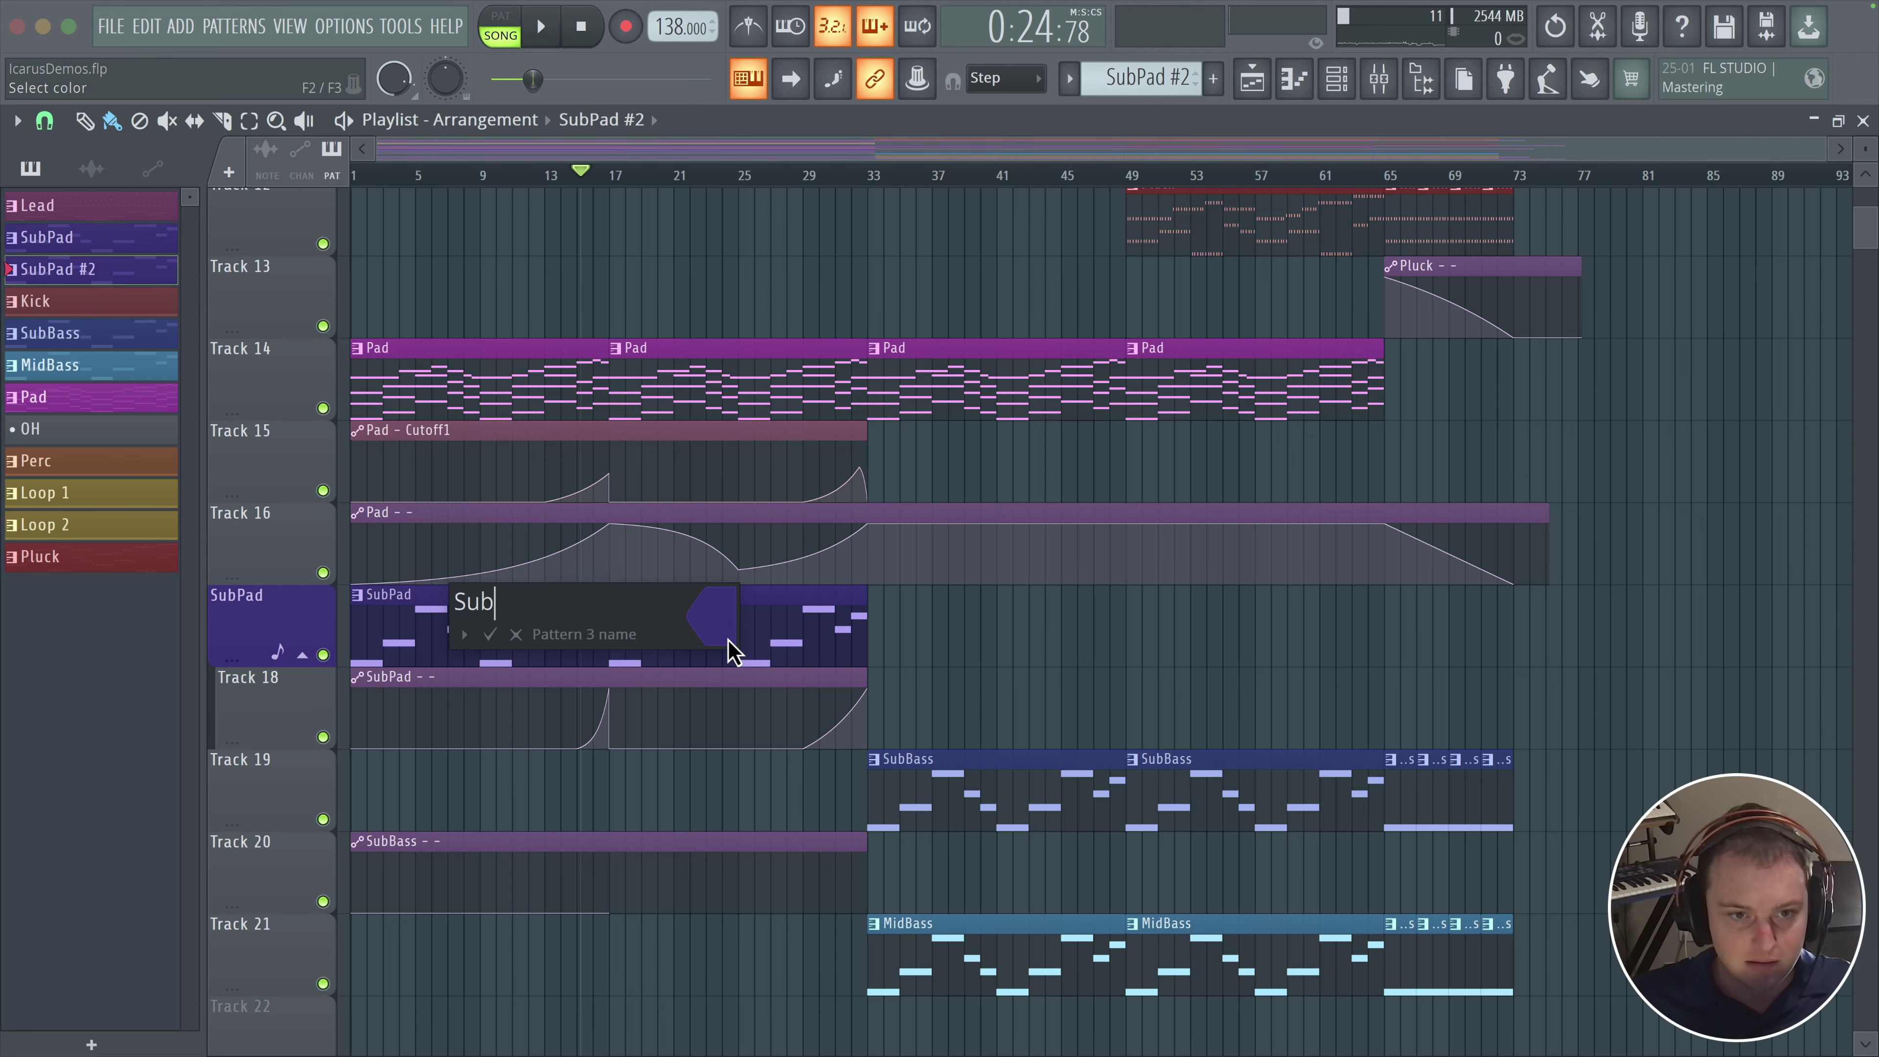
type("Lead")
key("Return")
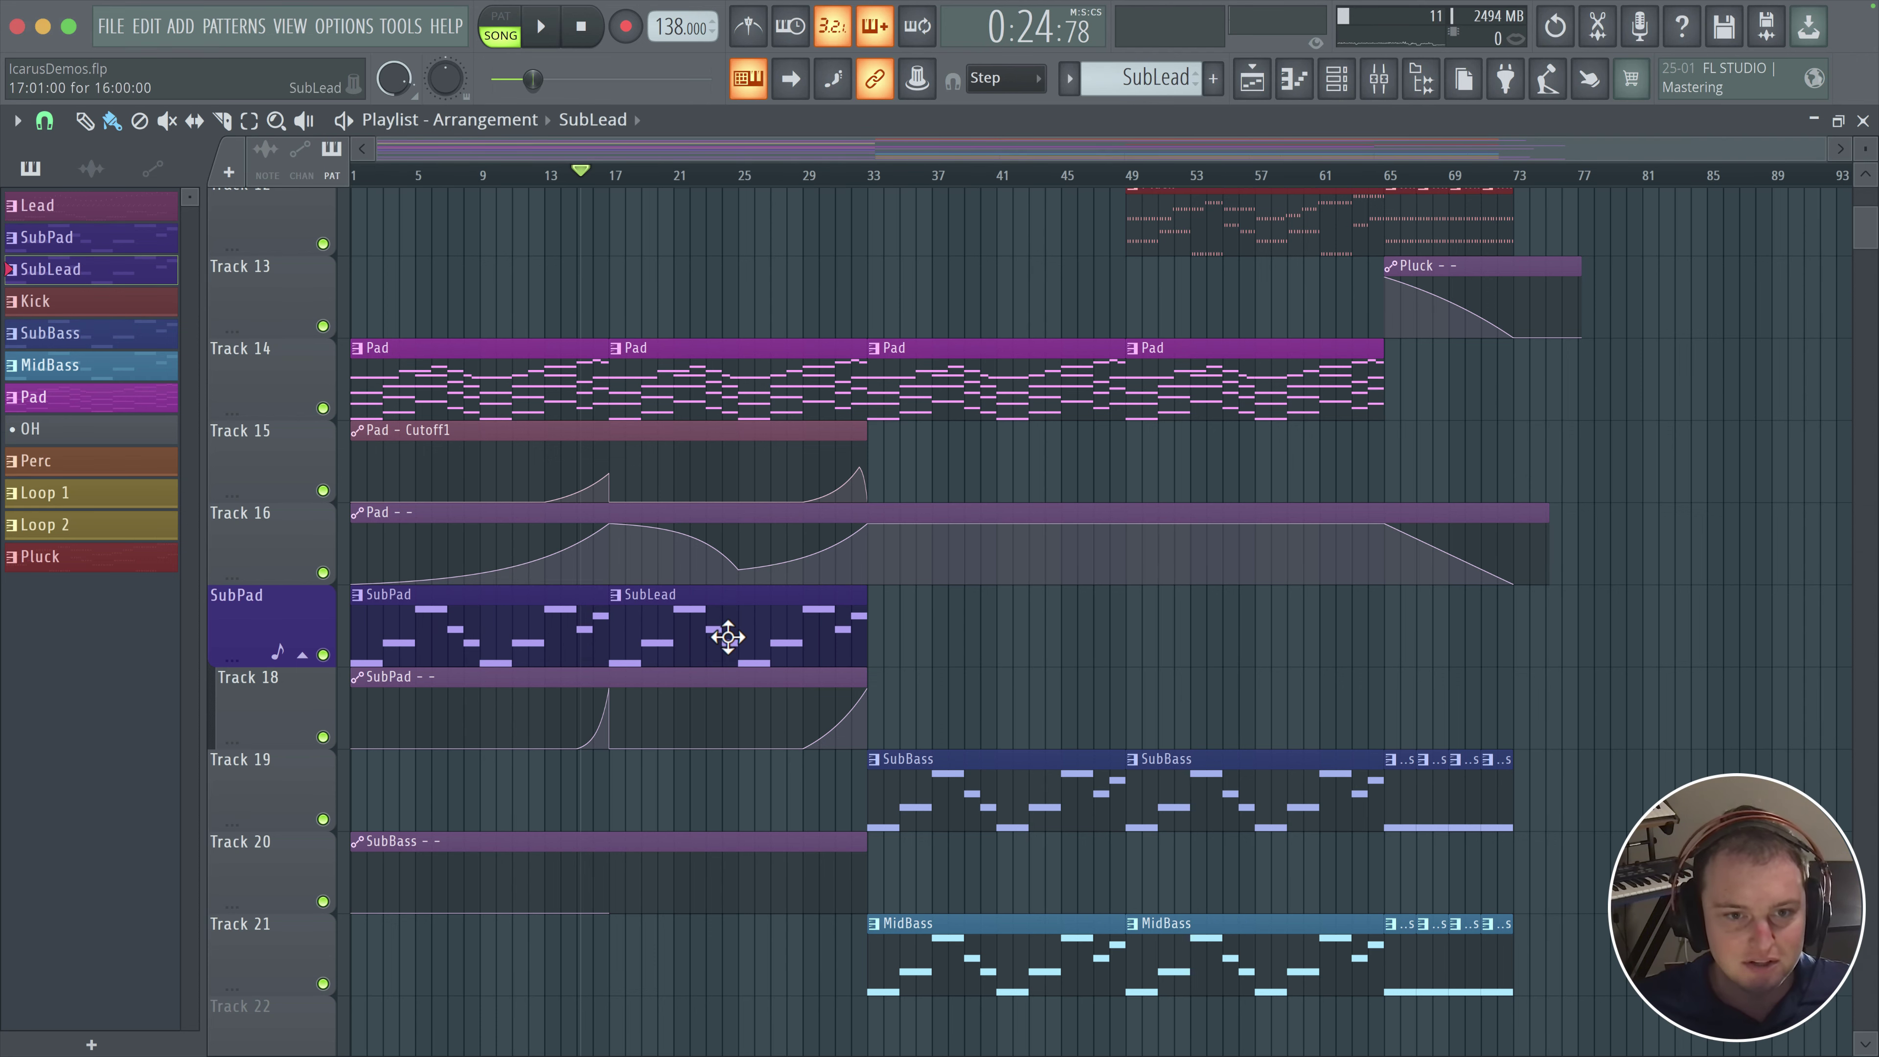
- Move the notes of the SubLead pattern from the SubPad channel to the SubLead channel
left_click(1340, 79)
key("super+x")
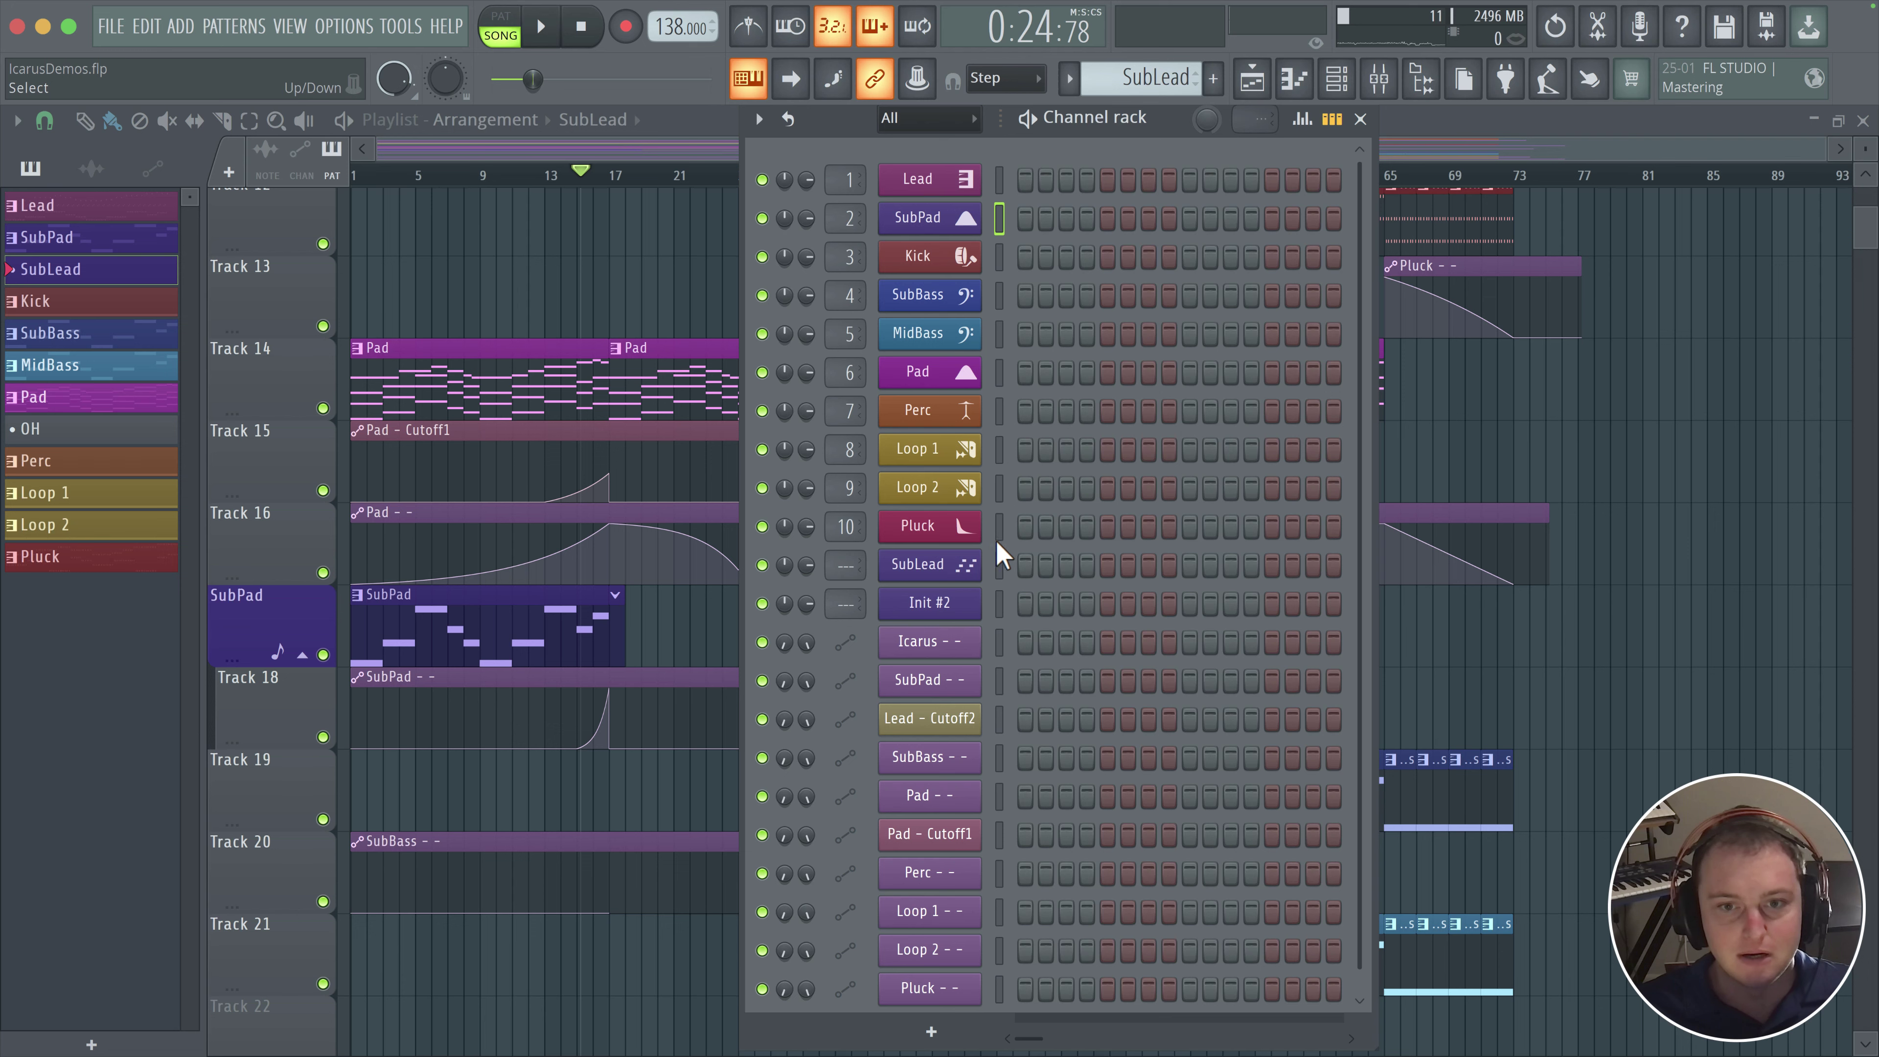
key("super+v")
- Open the SubLead channel's synth, initialise its patch and adjust the equalizer's mid band
left_click(933, 570)
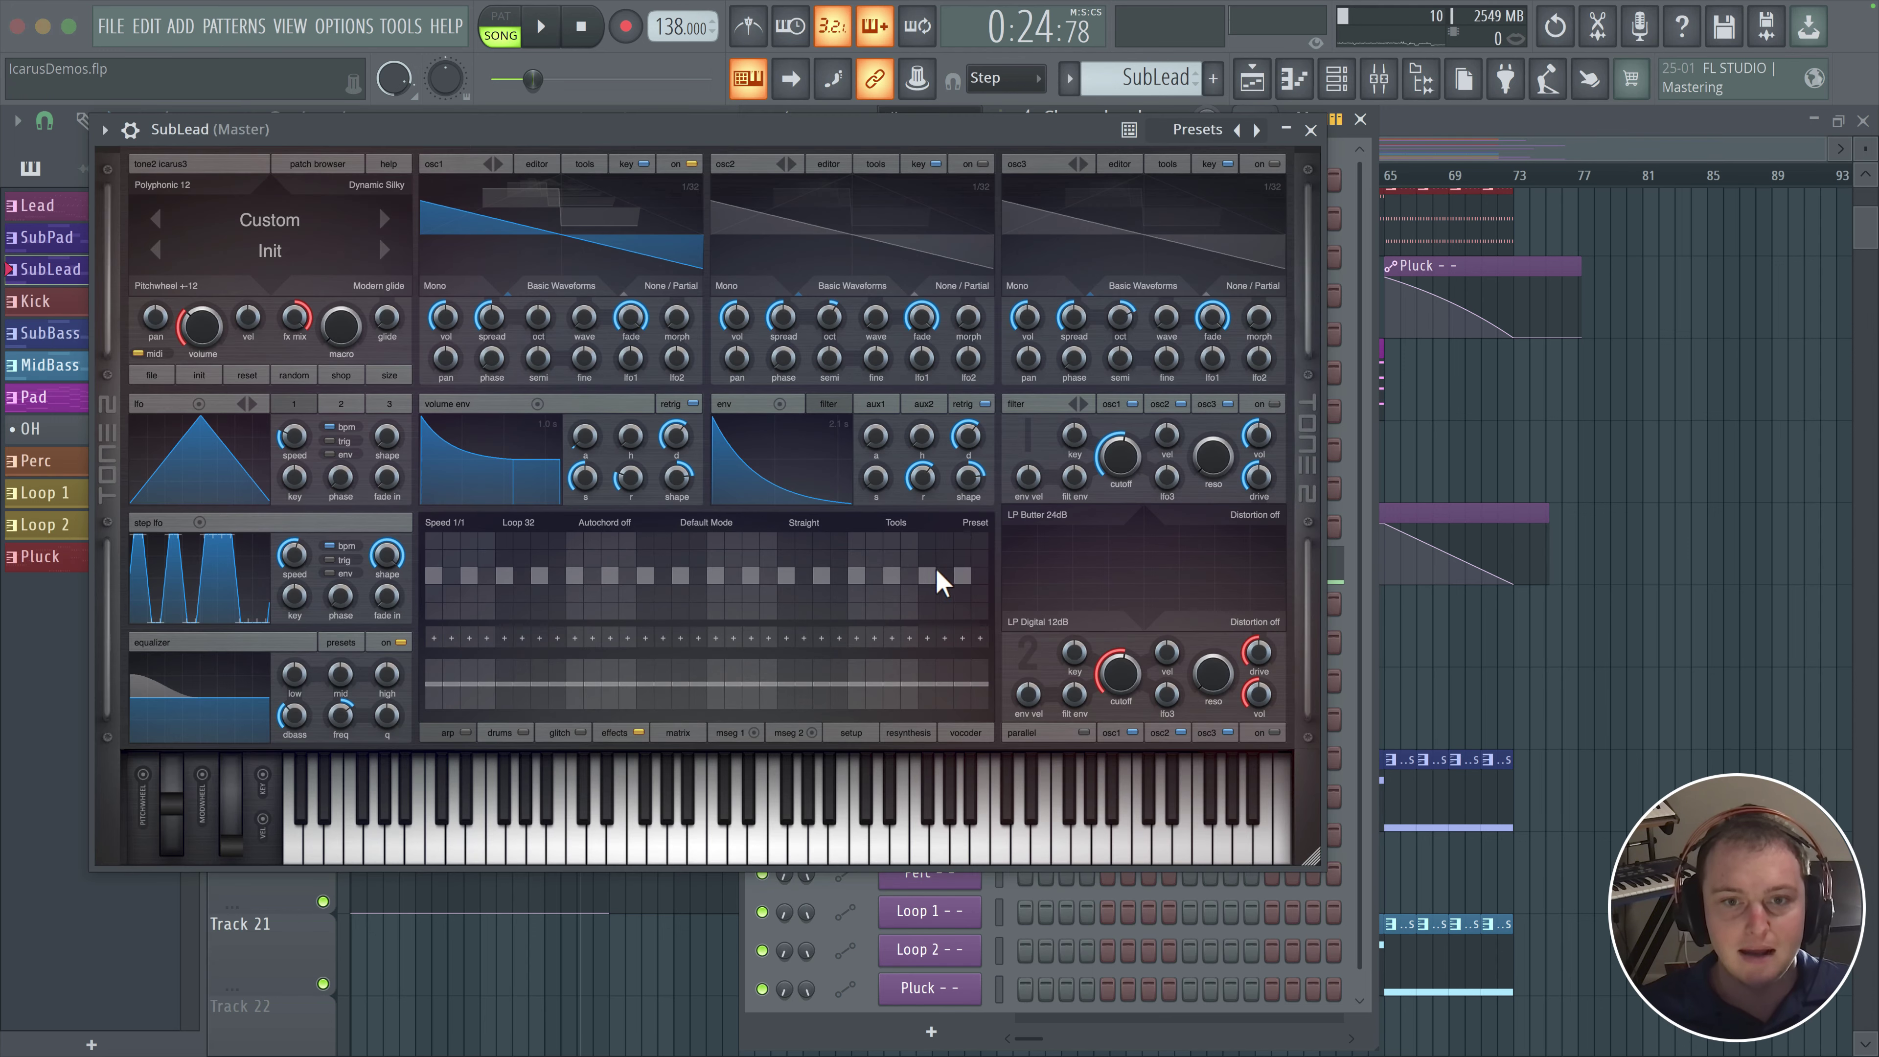
left_click(221, 385)
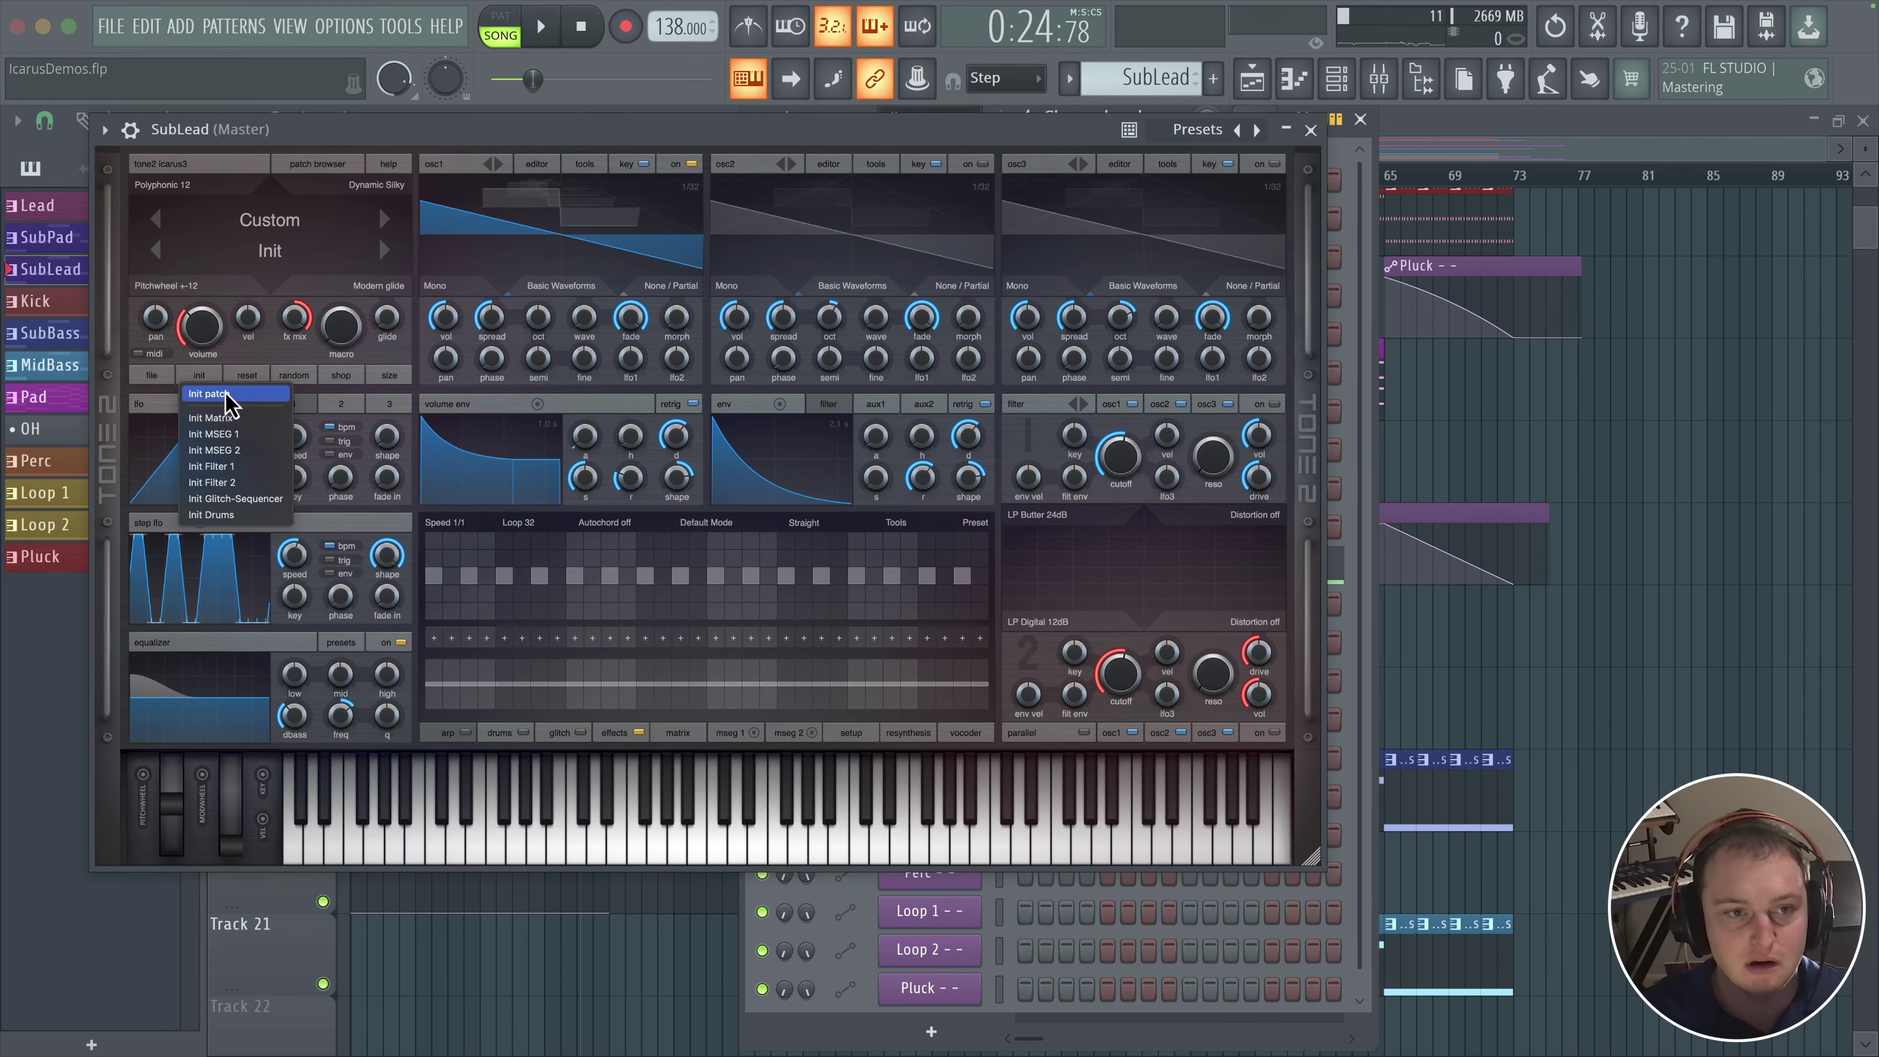
left_click(274, 399)
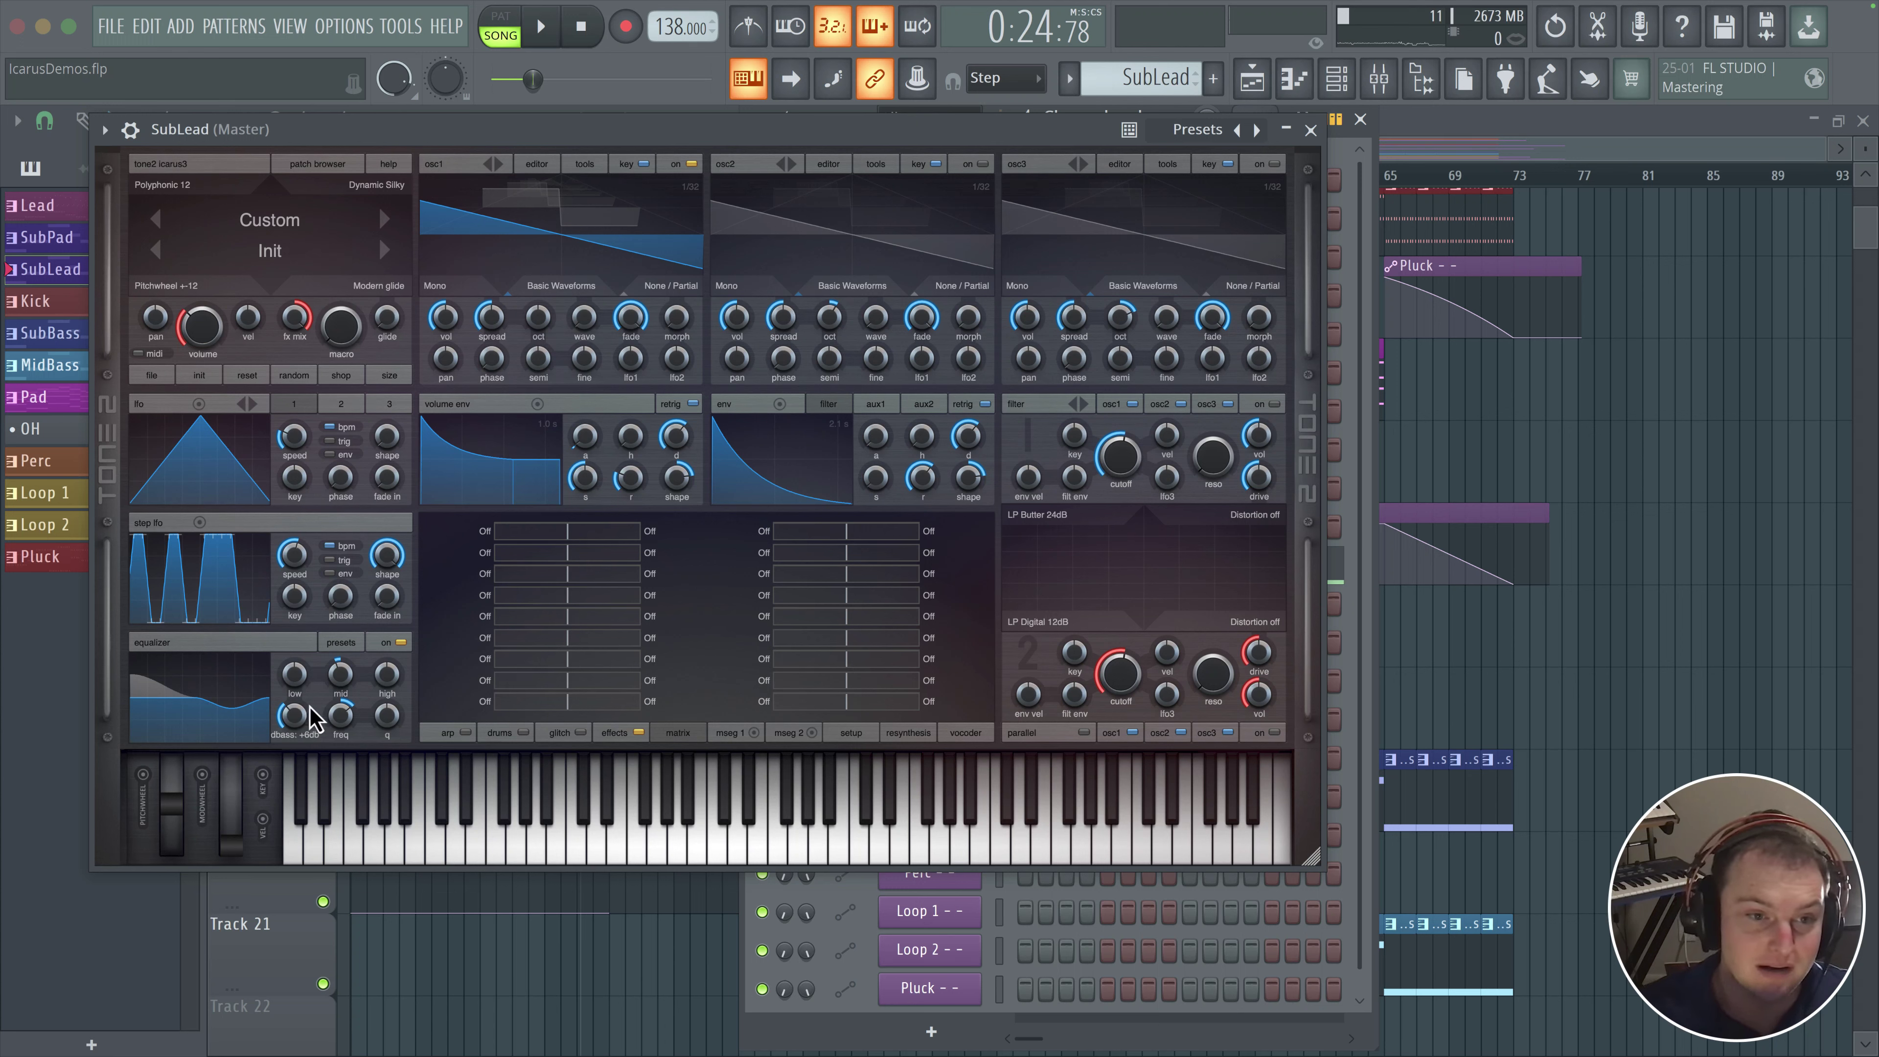
left_click_drag(335, 684, 335, 670)
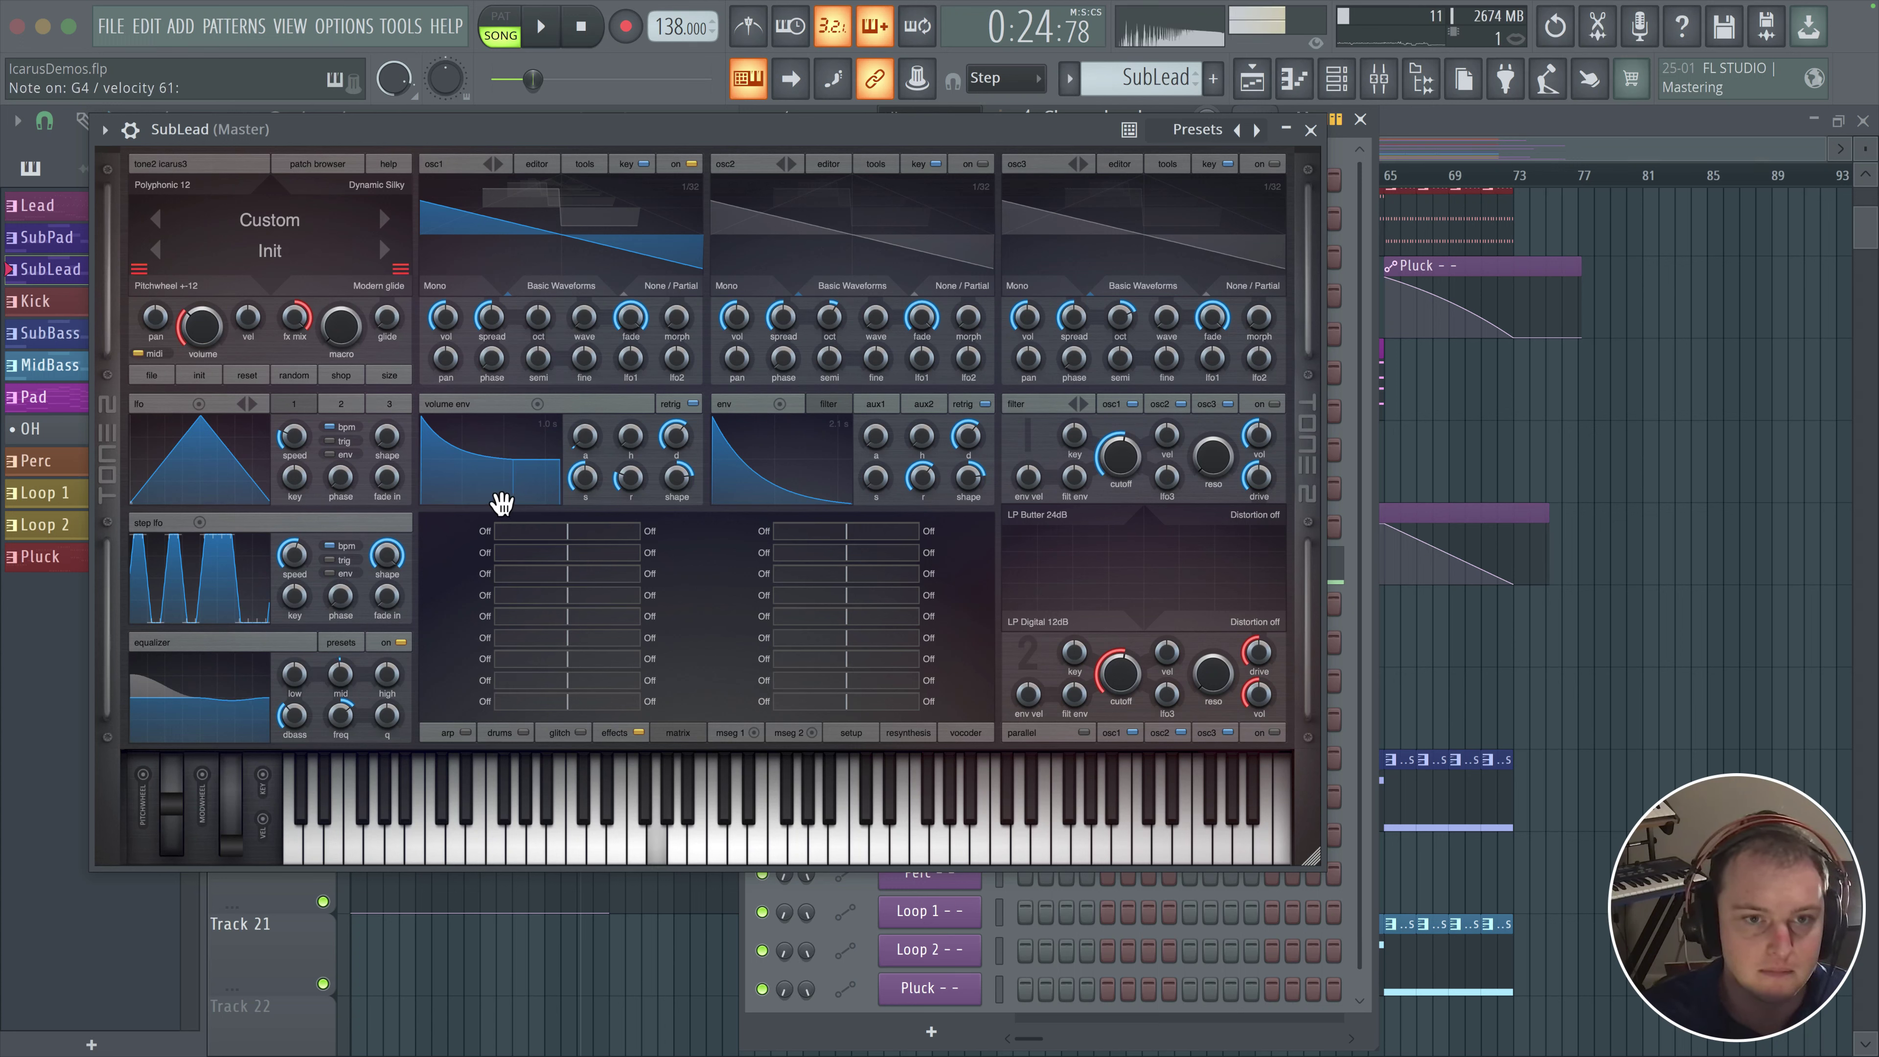
- Adjust the sustain and shorten the decay of the SubLead synth's volume envelope
left_click_drag(582, 484, 664, 402)
left_click_drag(595, 490, 575, 540)
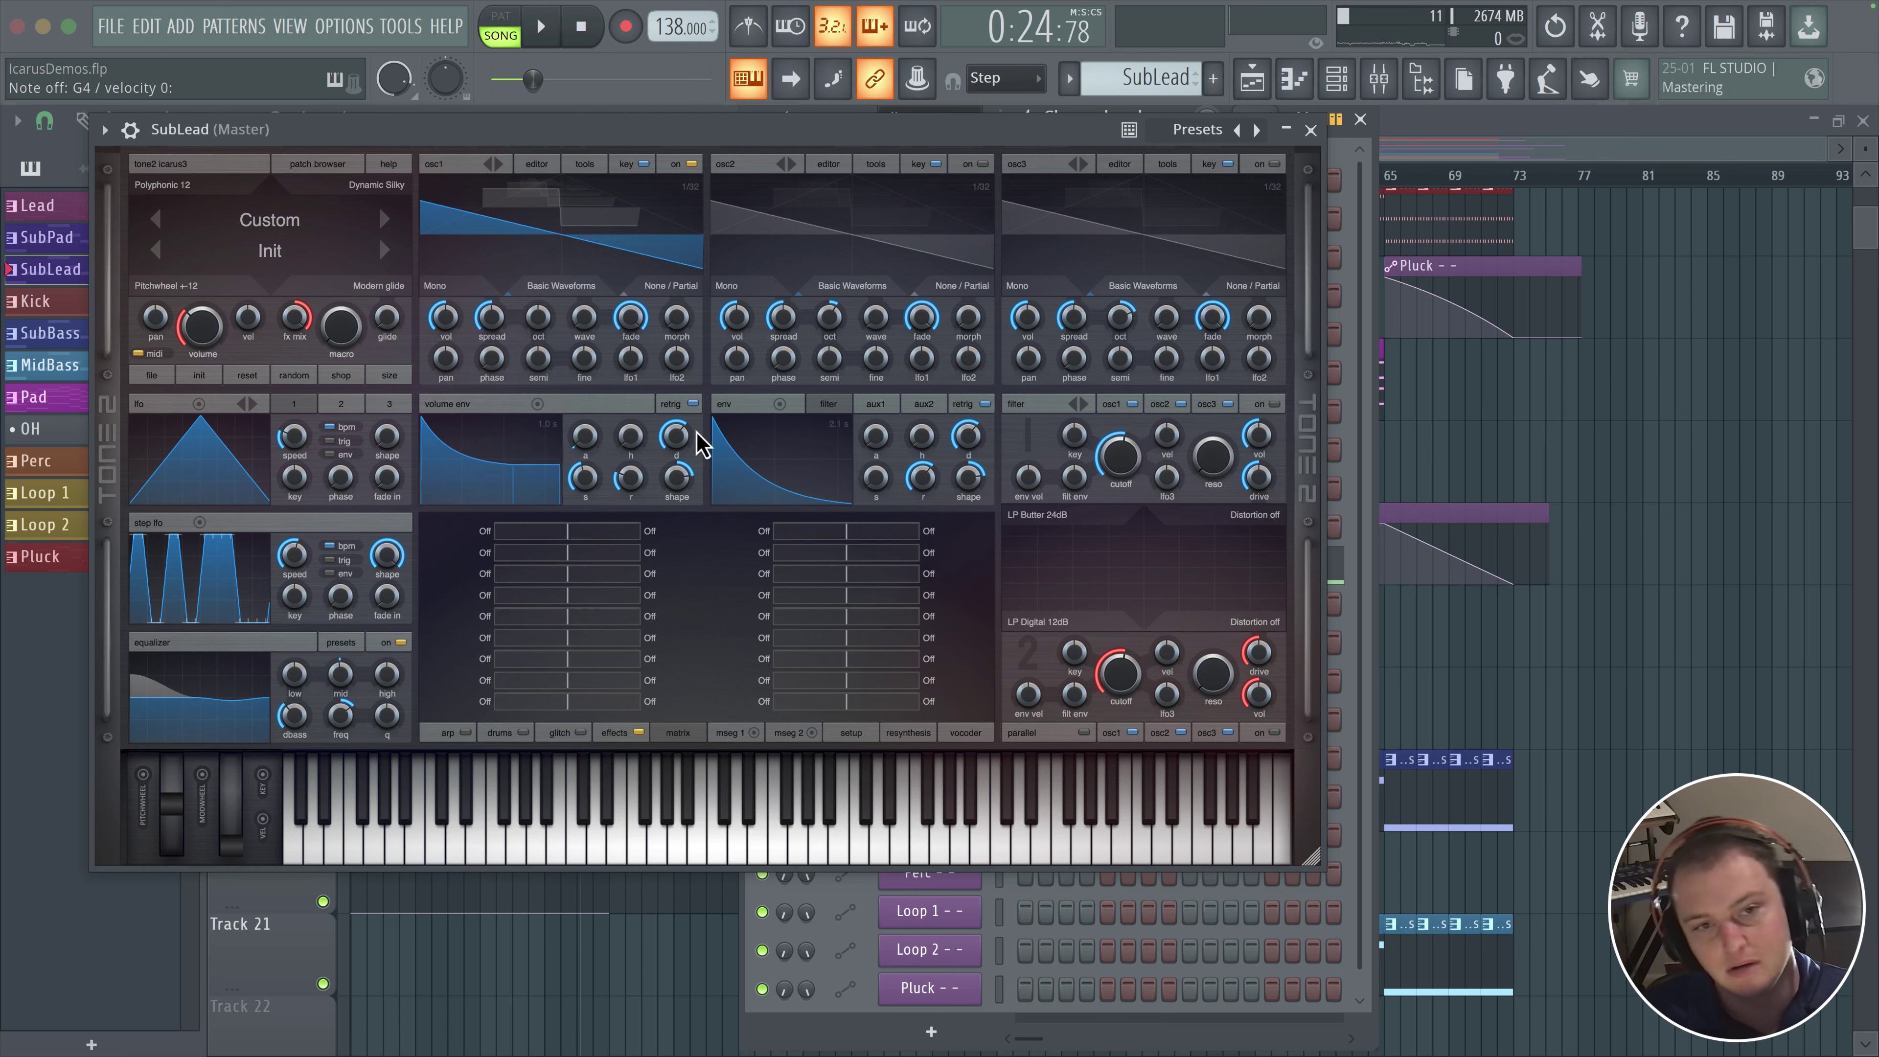
mouse_move(701, 444)
left_mouse_down()
mouse_move(692, 468)
mouse_move(697, 452)
left_mouse_up()
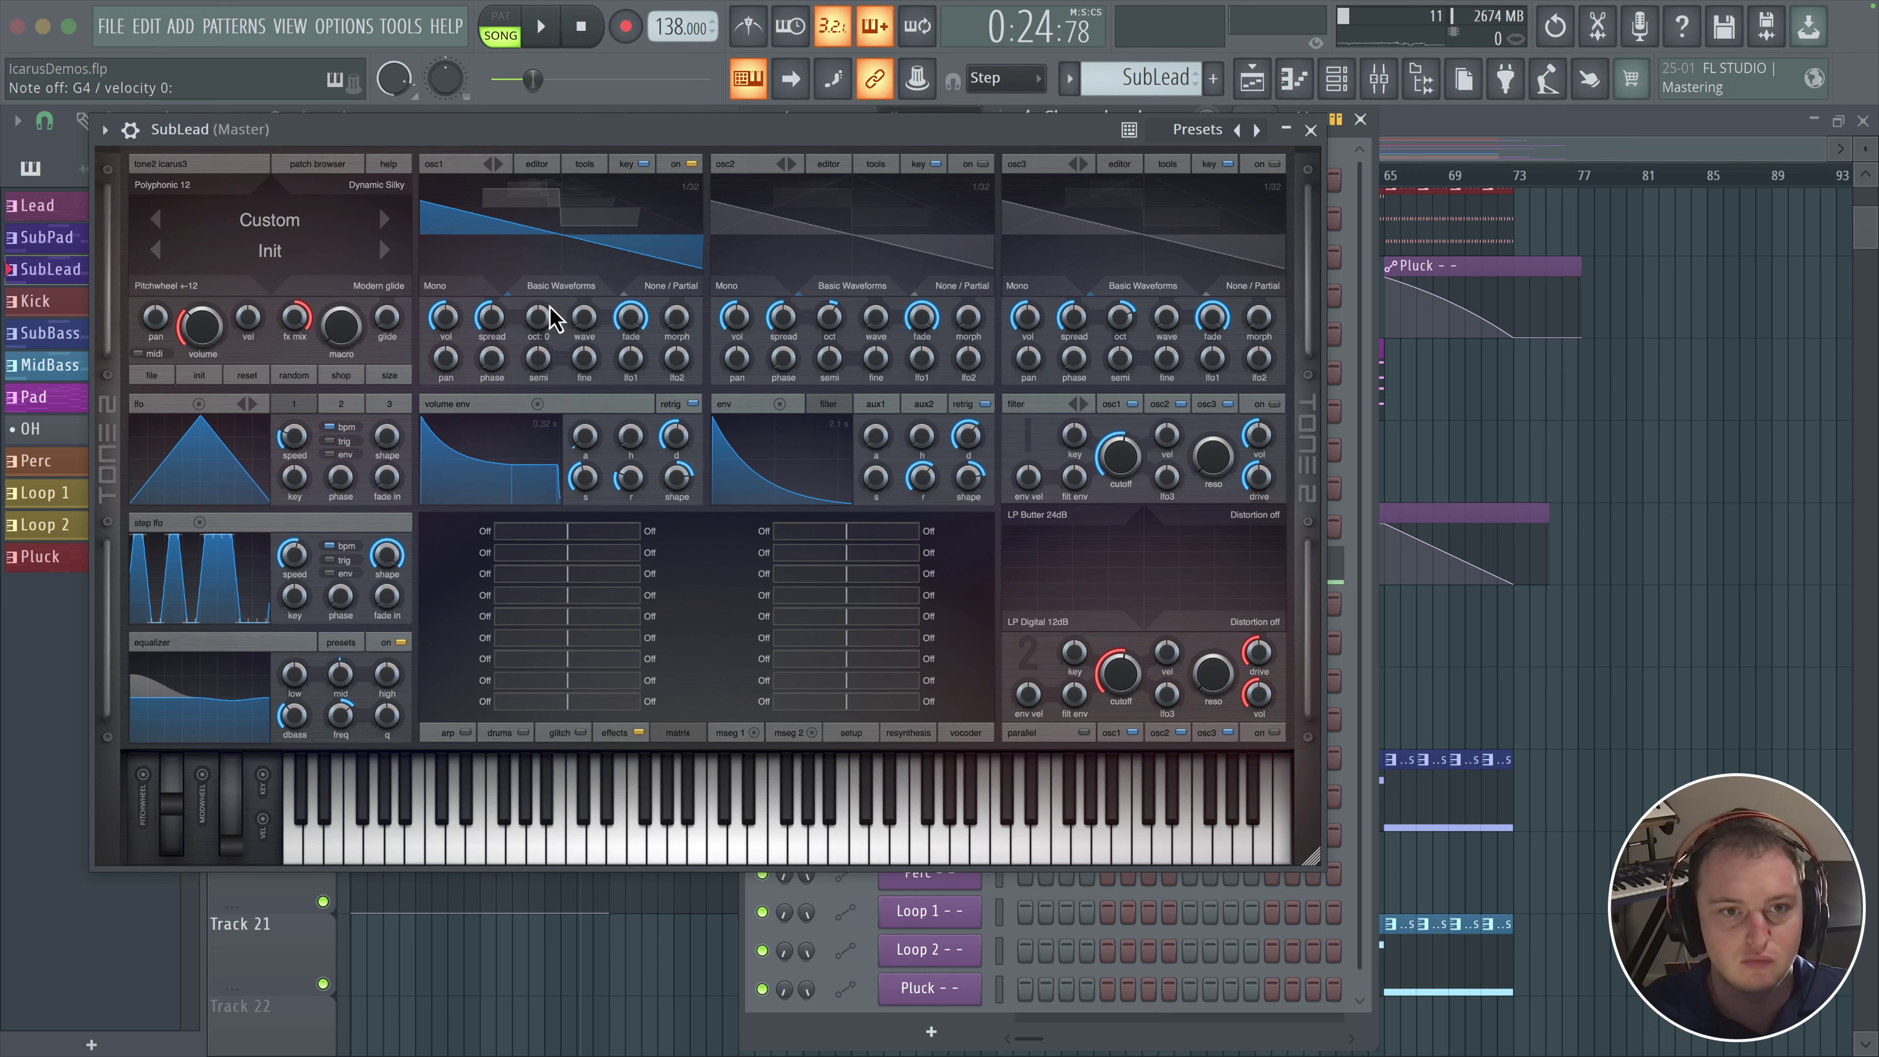
- Change oscillator 1's wave to a triangle shape and set the volume envelope's sustain to 56
left_click_drag(584, 318, 581, 296)
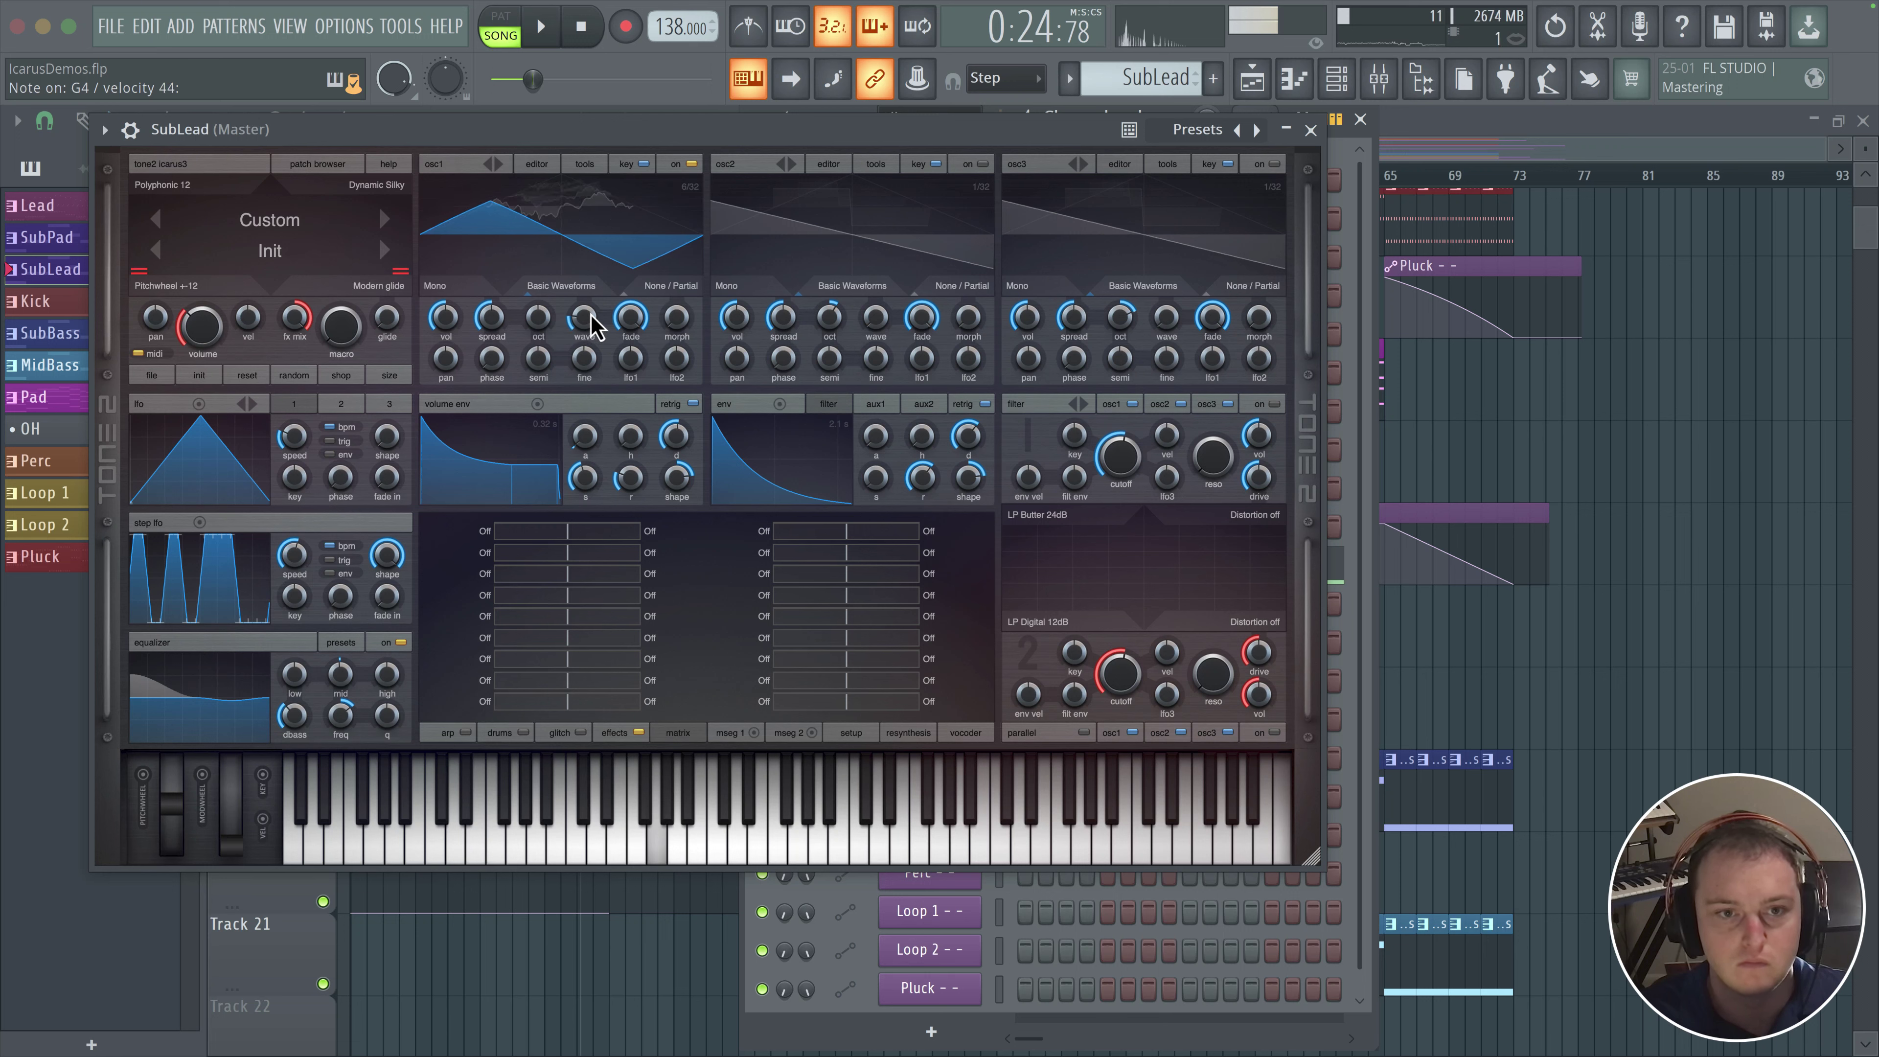
mouse_move(600, 491)
left_mouse_down()
mouse_move(621, 476)
mouse_move(603, 488)
left_mouse_up()
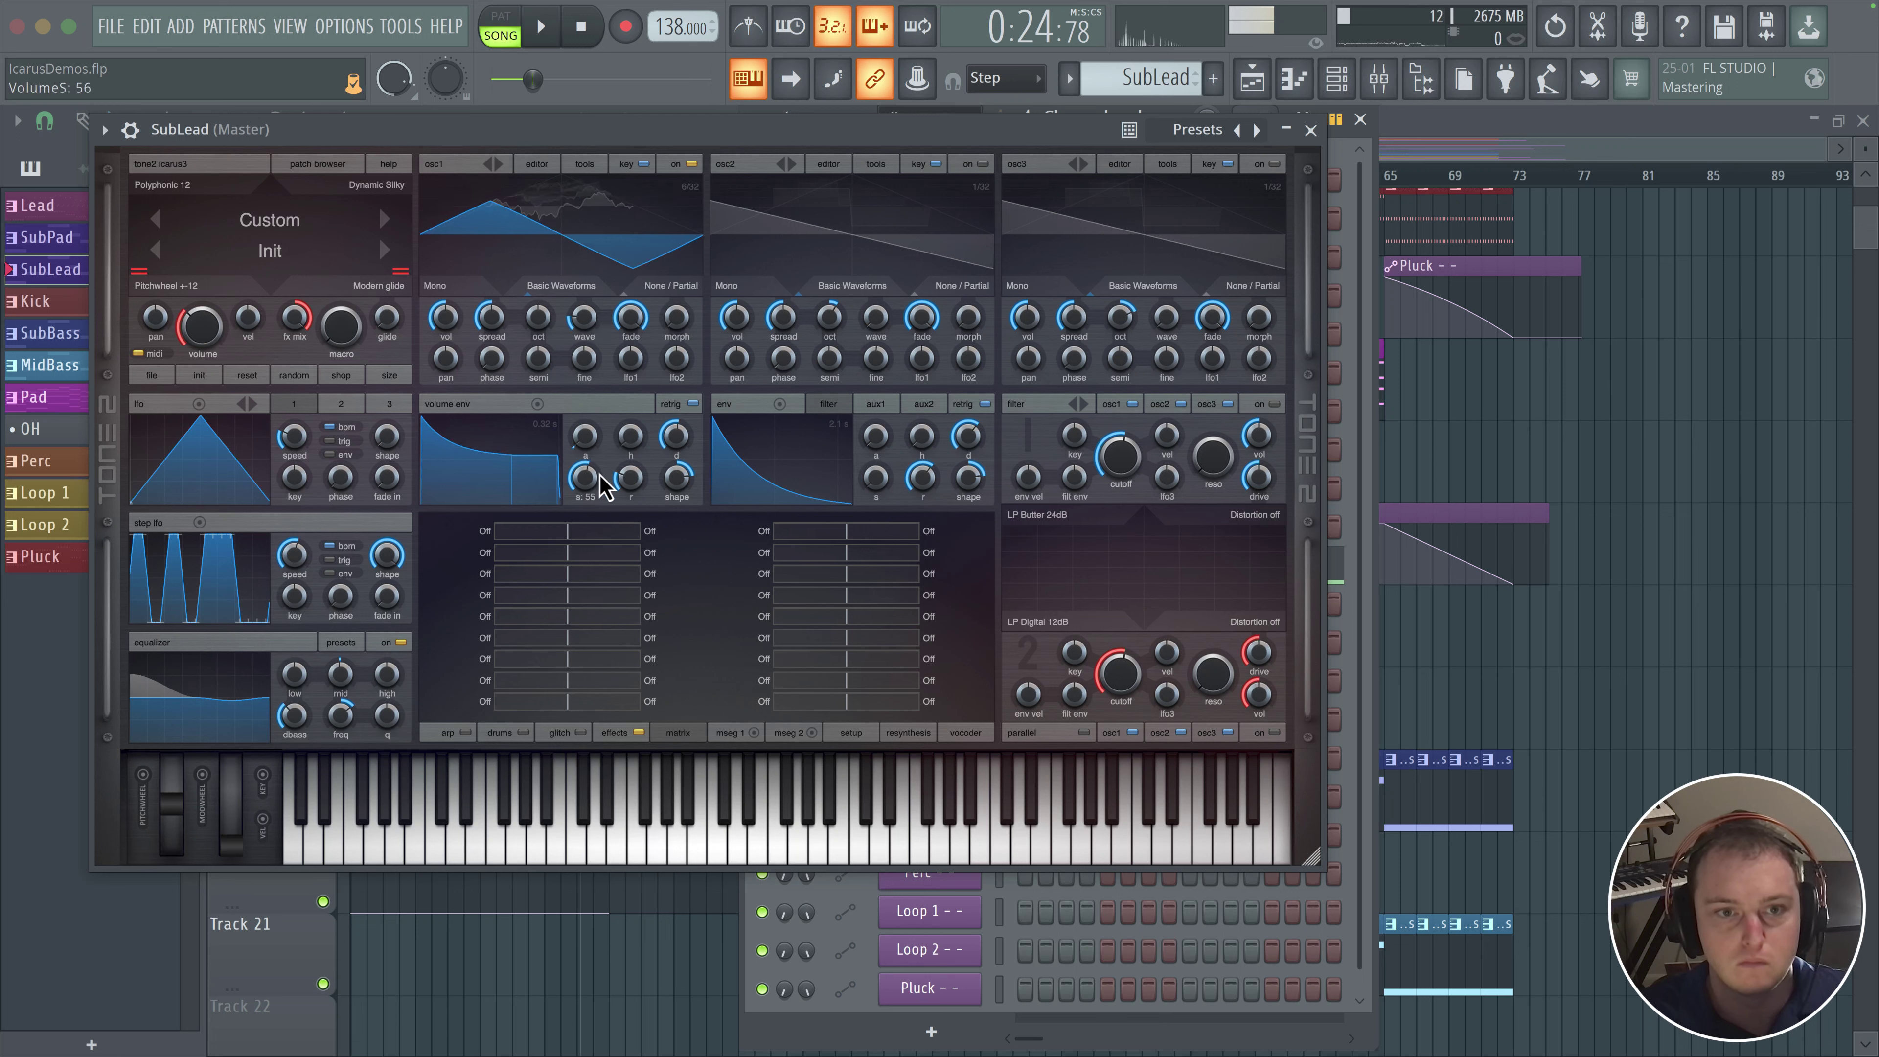
- Shorten the volume envelope's decay and copy oscillator 1 to oscillators 2 and 3
left_click_drag(677, 438, 679, 445)
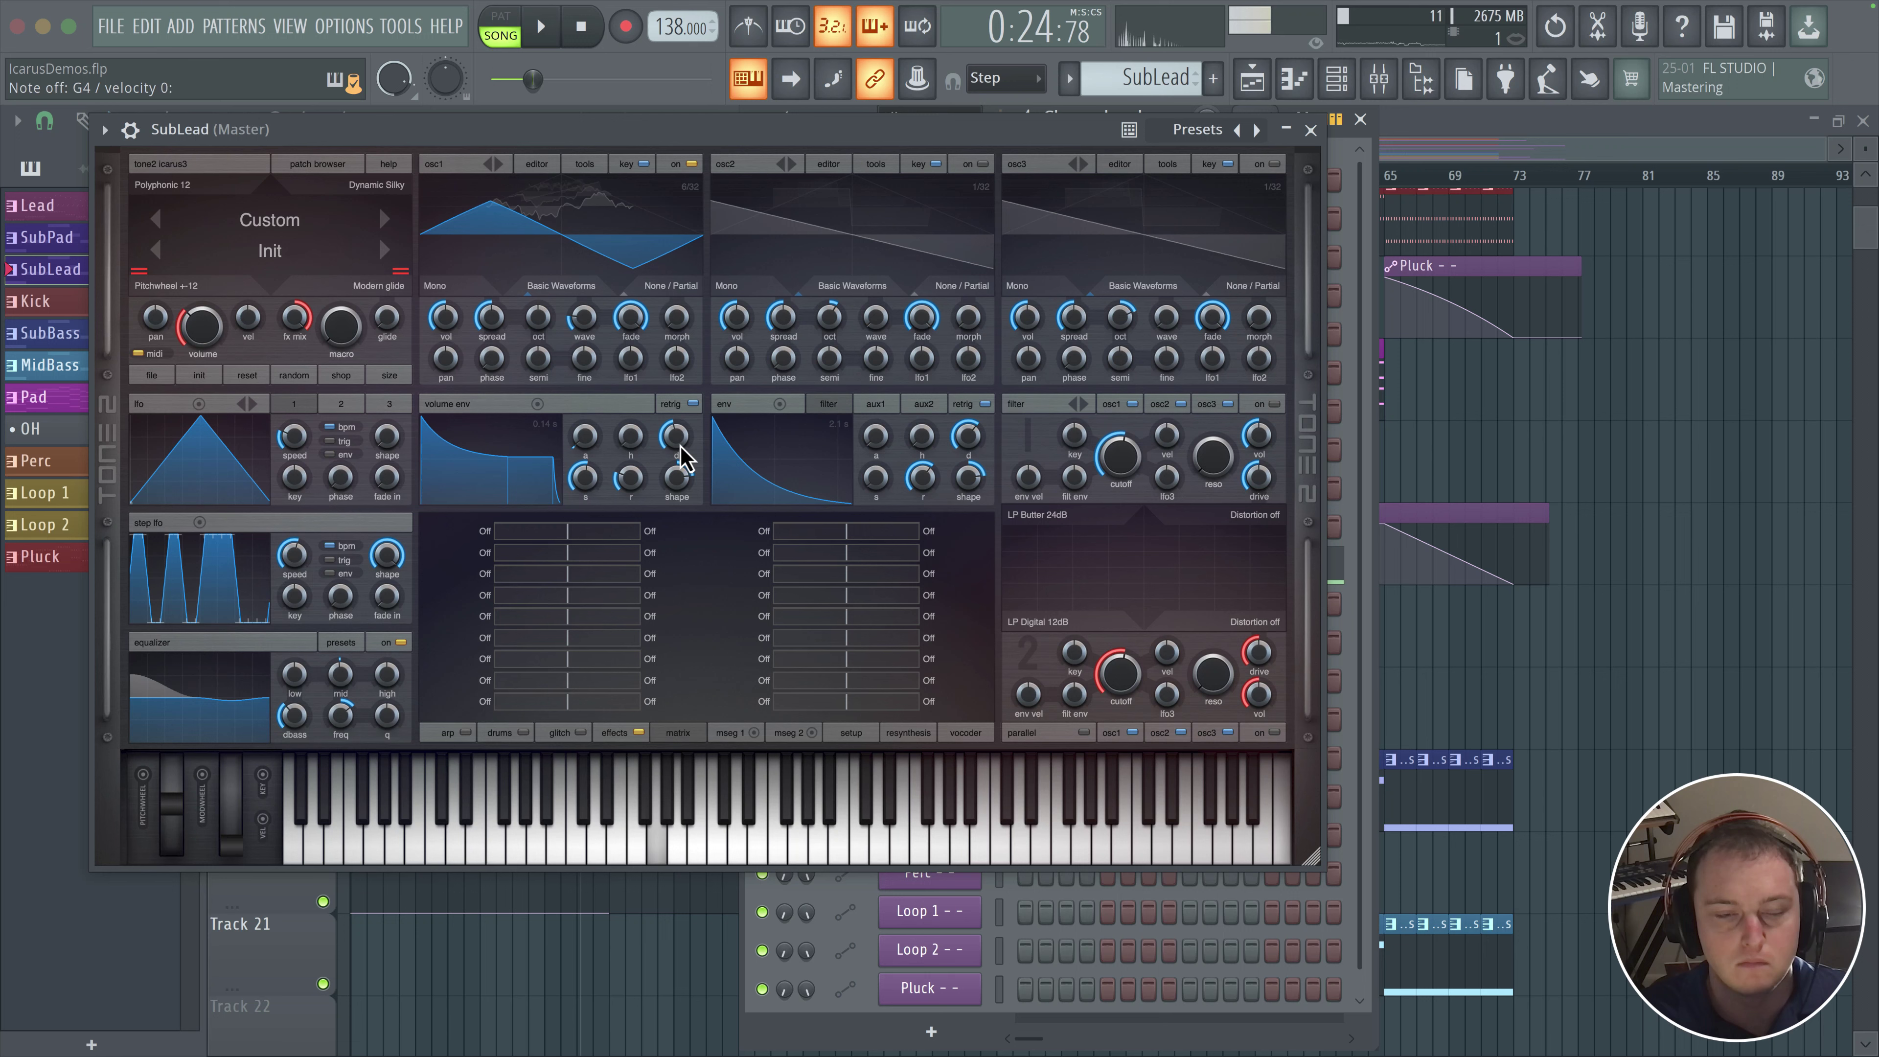
left_click(585, 168)
mouse_move(614, 198)
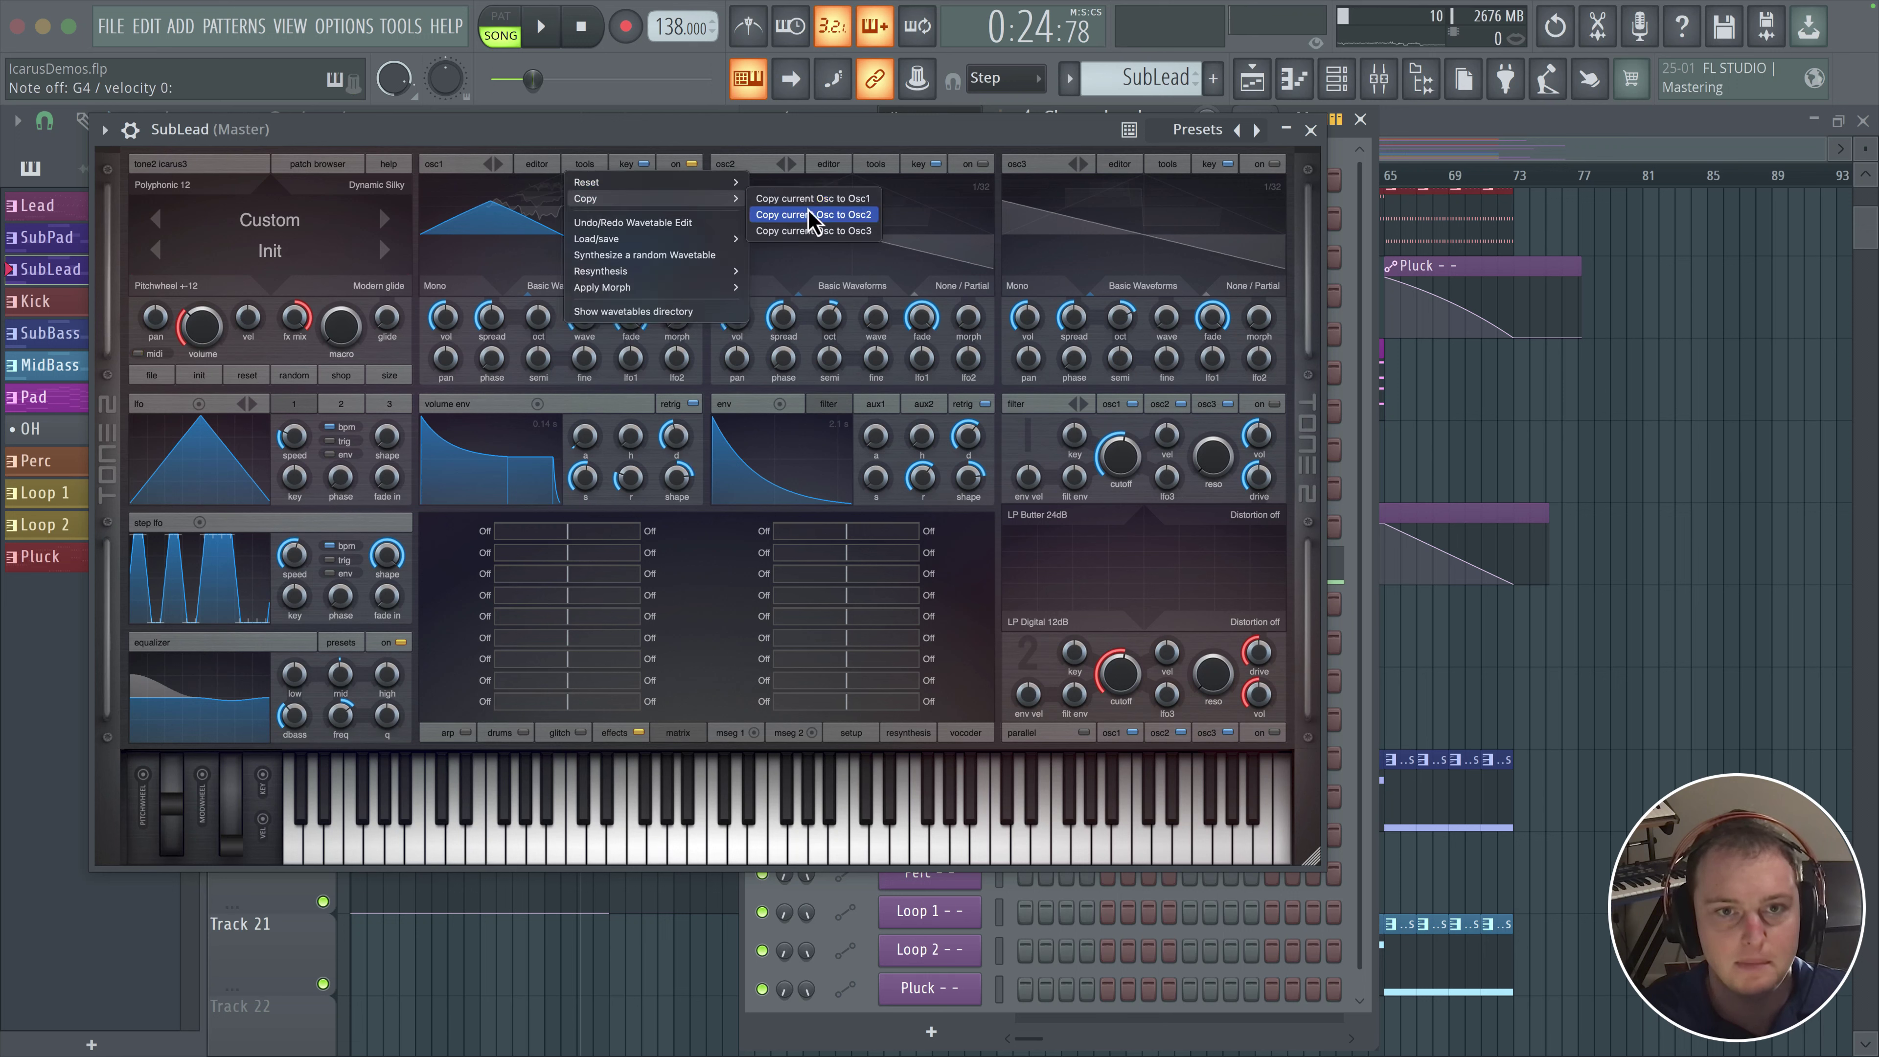
left_click(813, 215)
left_click(584, 164)
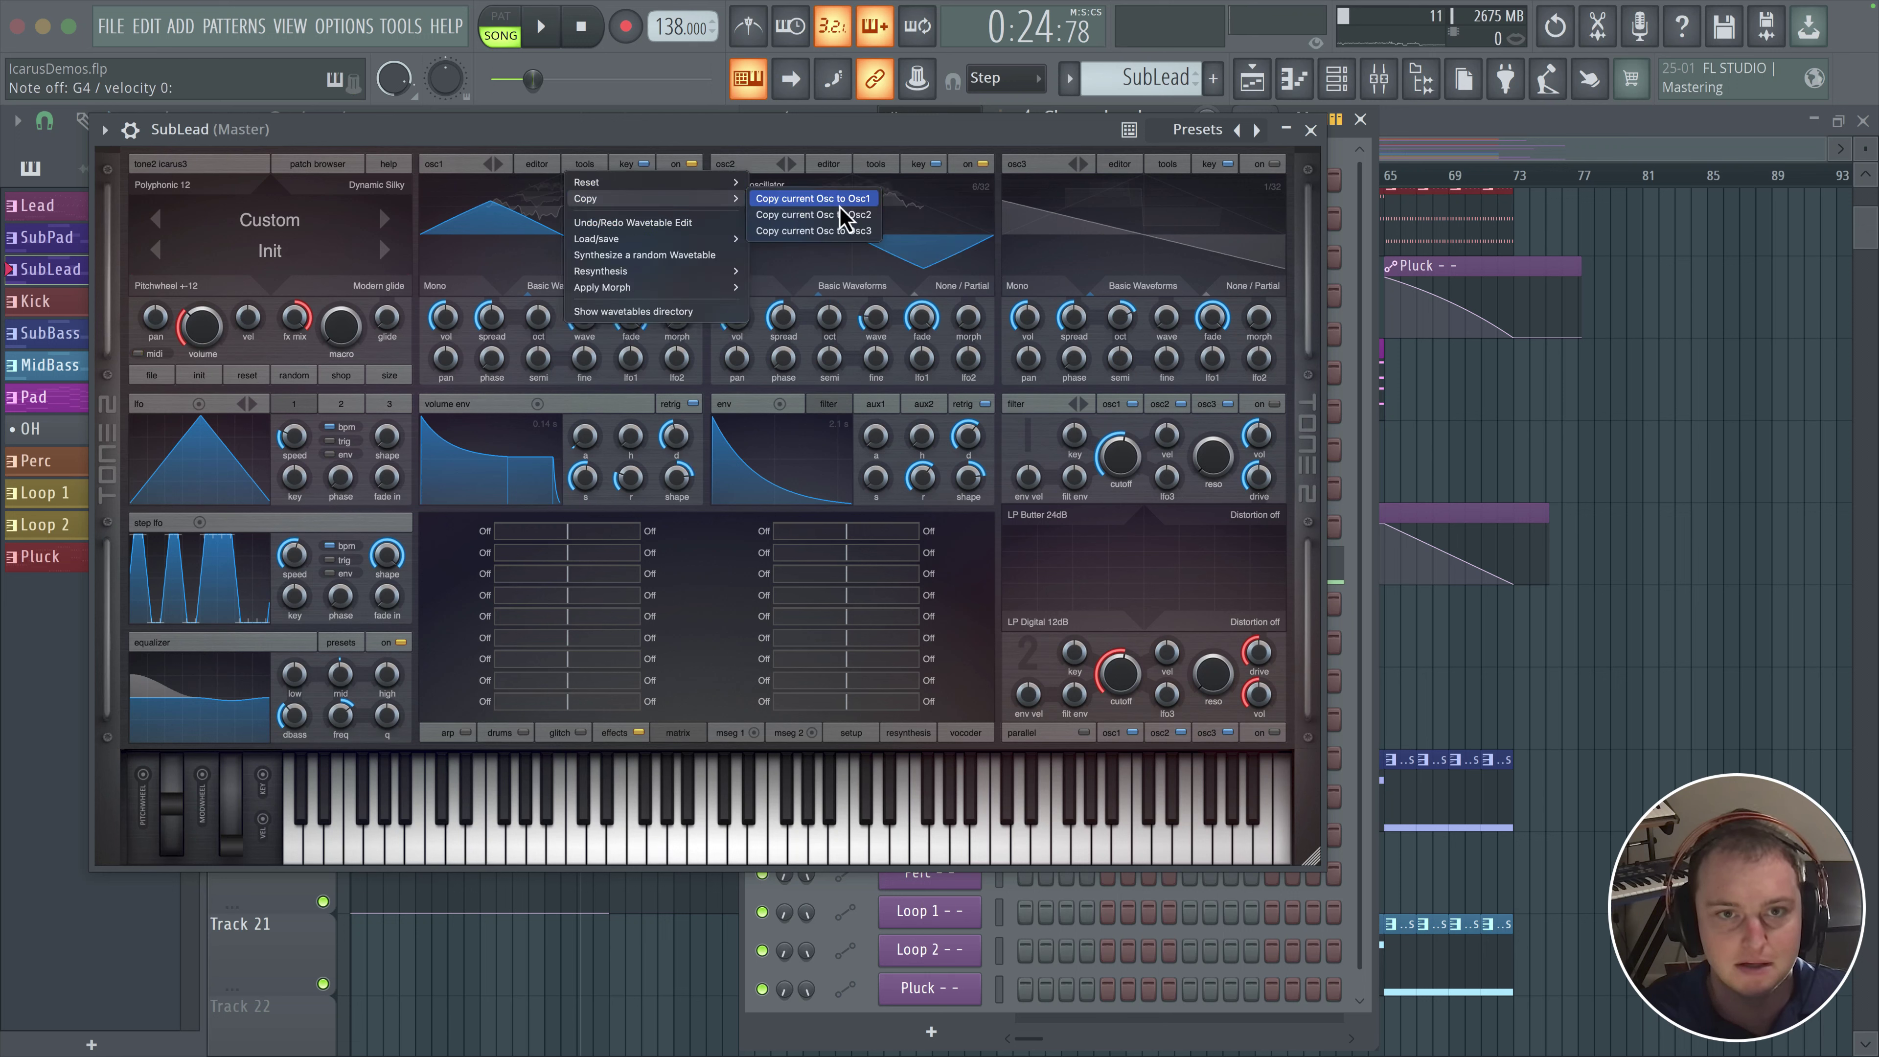
left_click(813, 231)
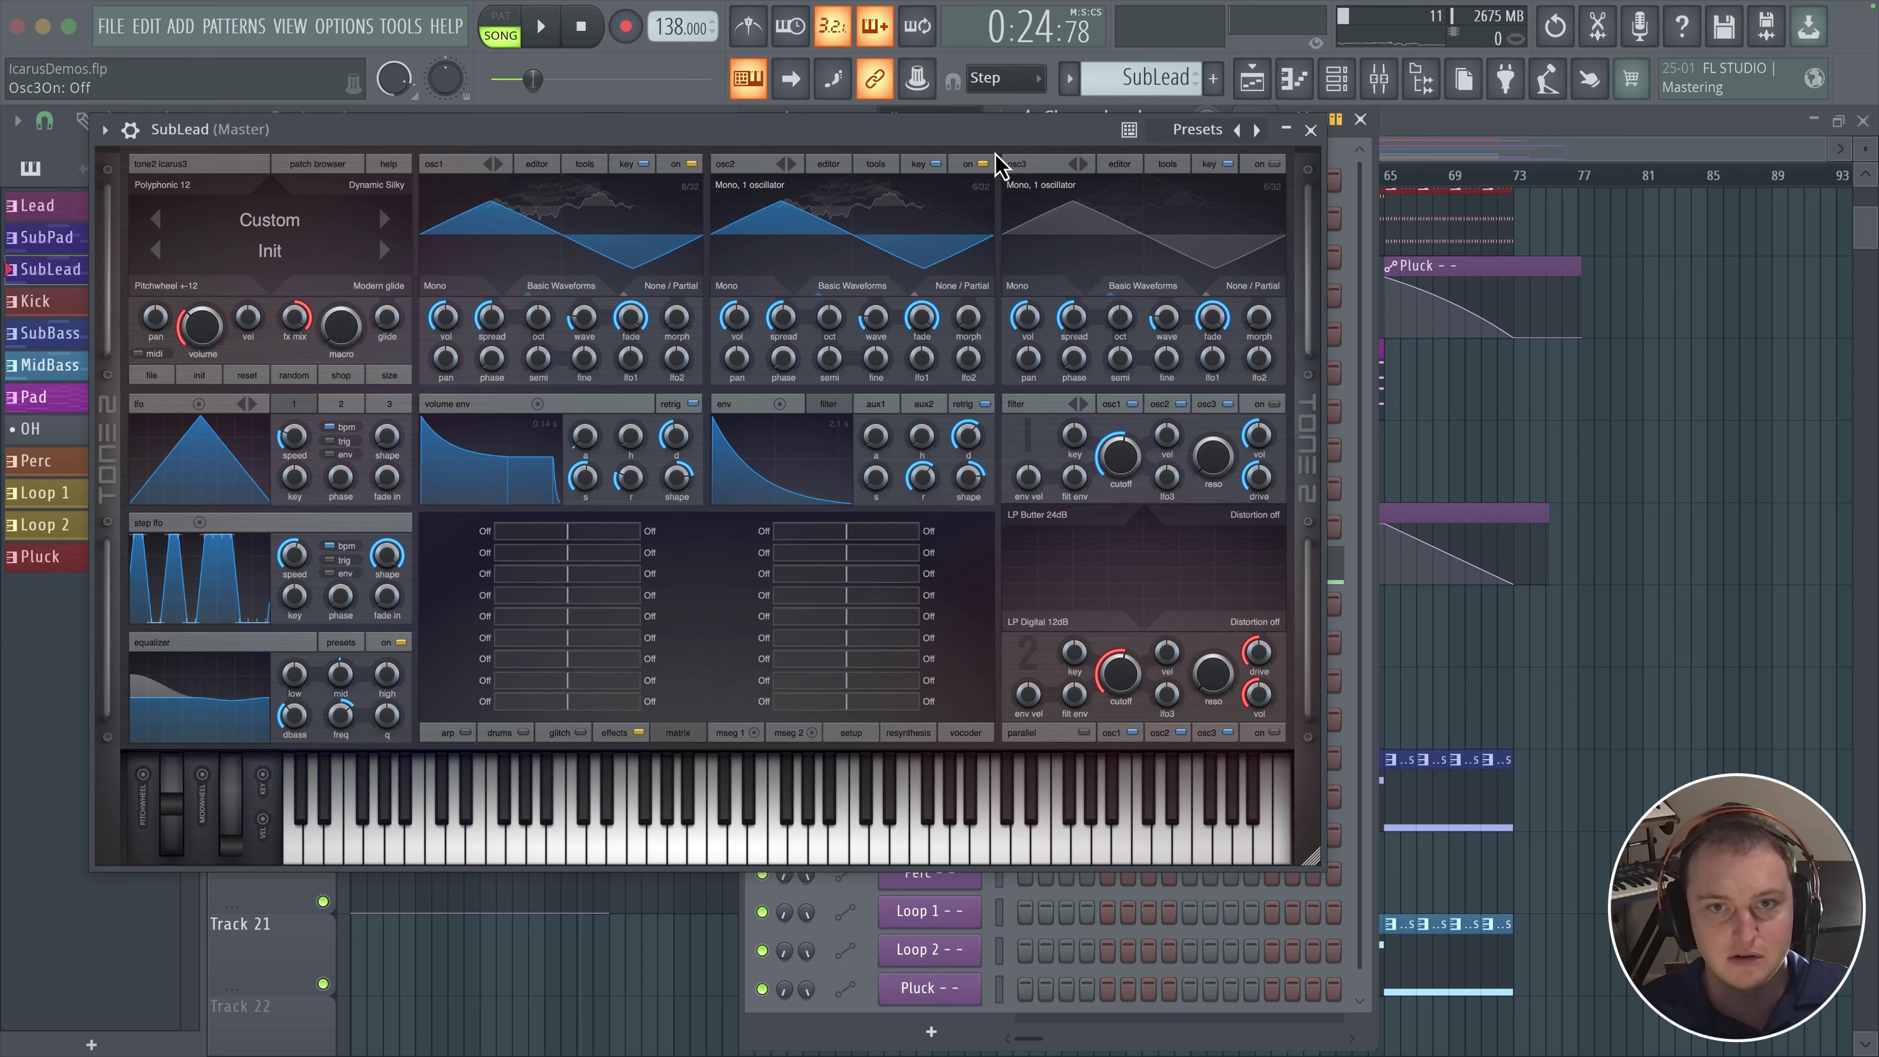
- Compare the sound with and without oscillator 2, and adjust that oscillator's octave and volume
left_click(983, 164)
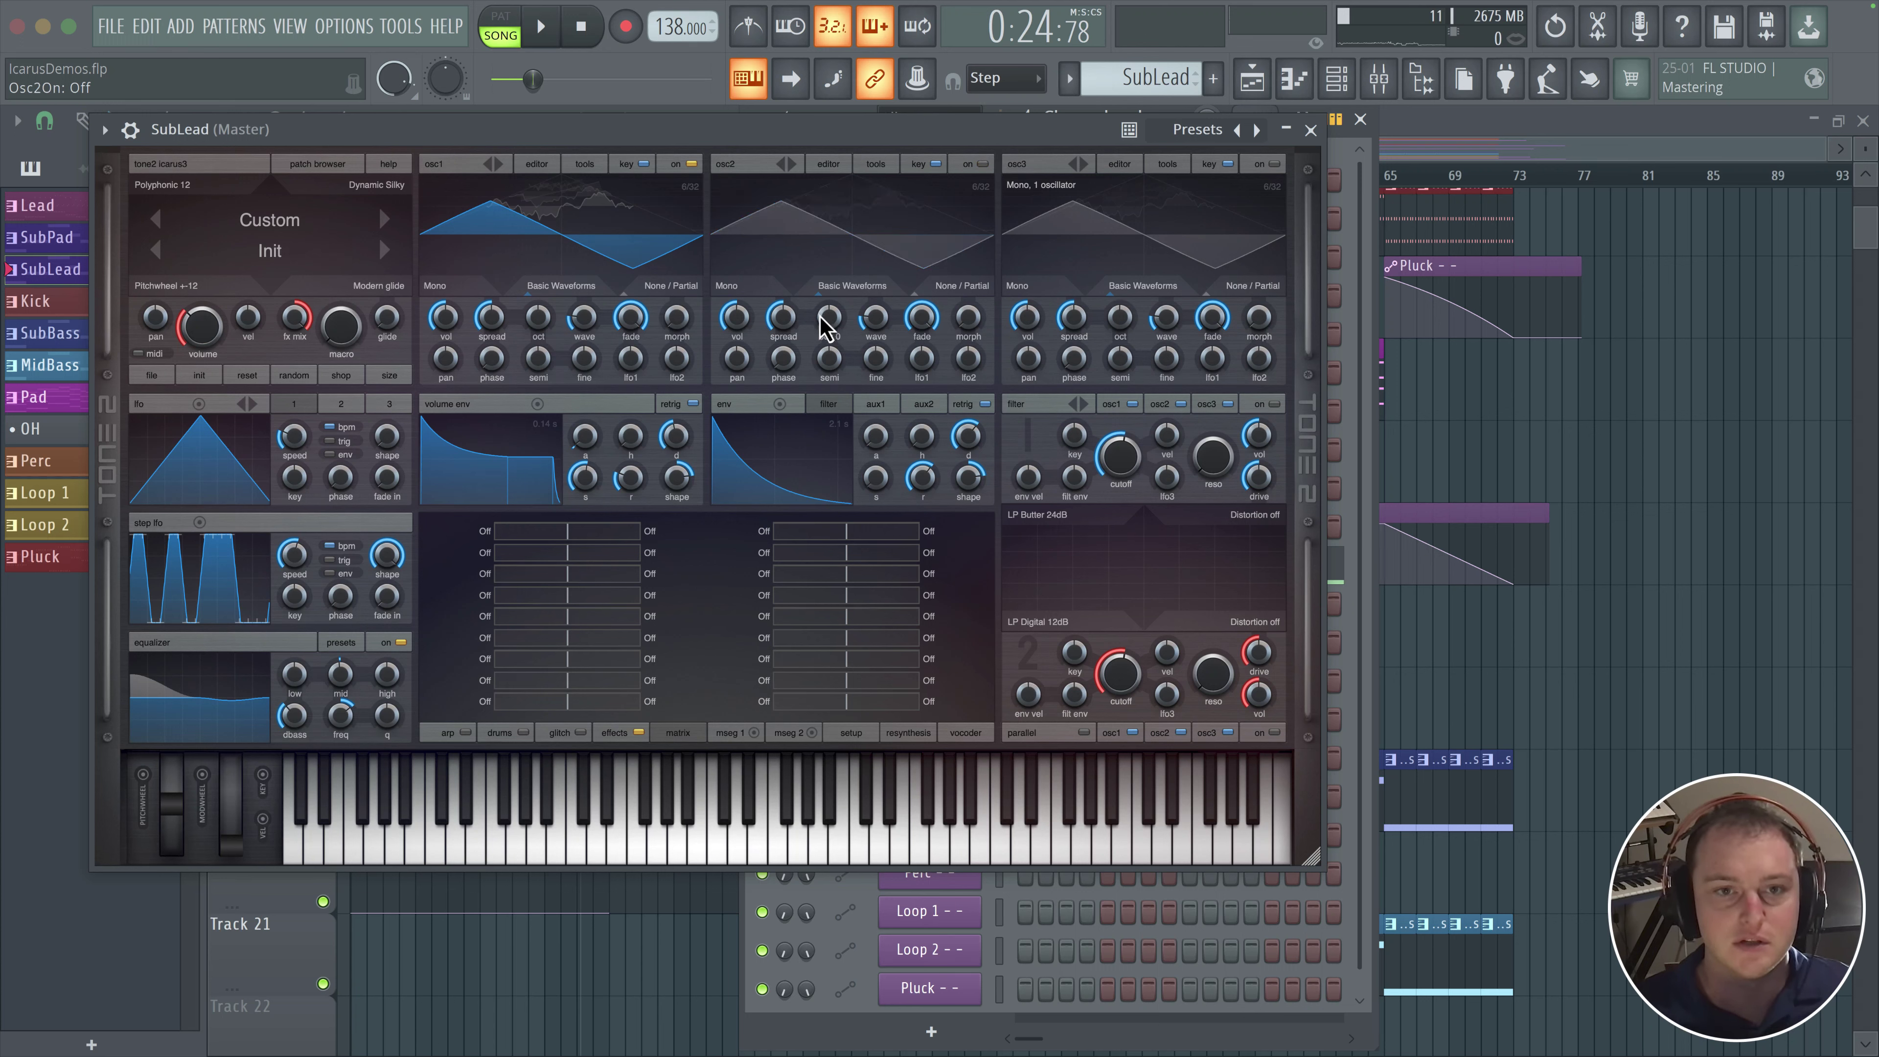
left_click(984, 165)
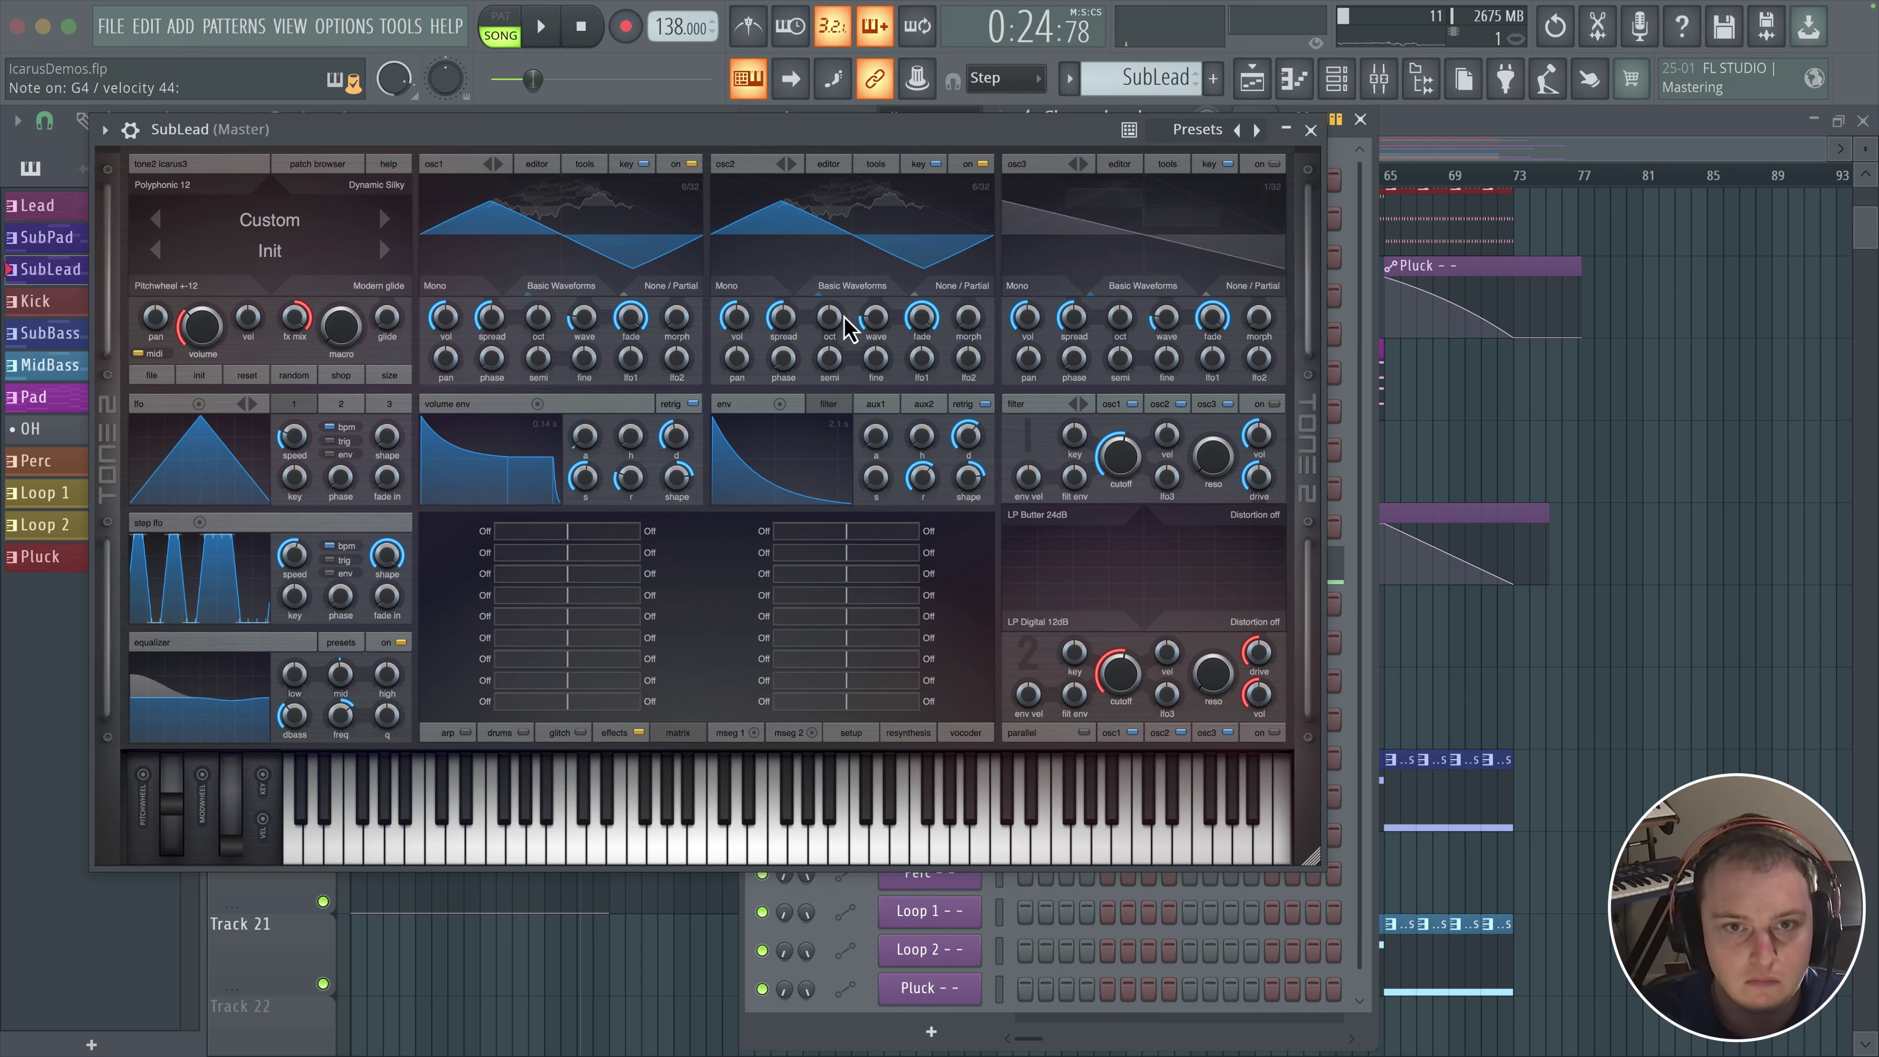
left_click_drag(836, 319, 739, 337)
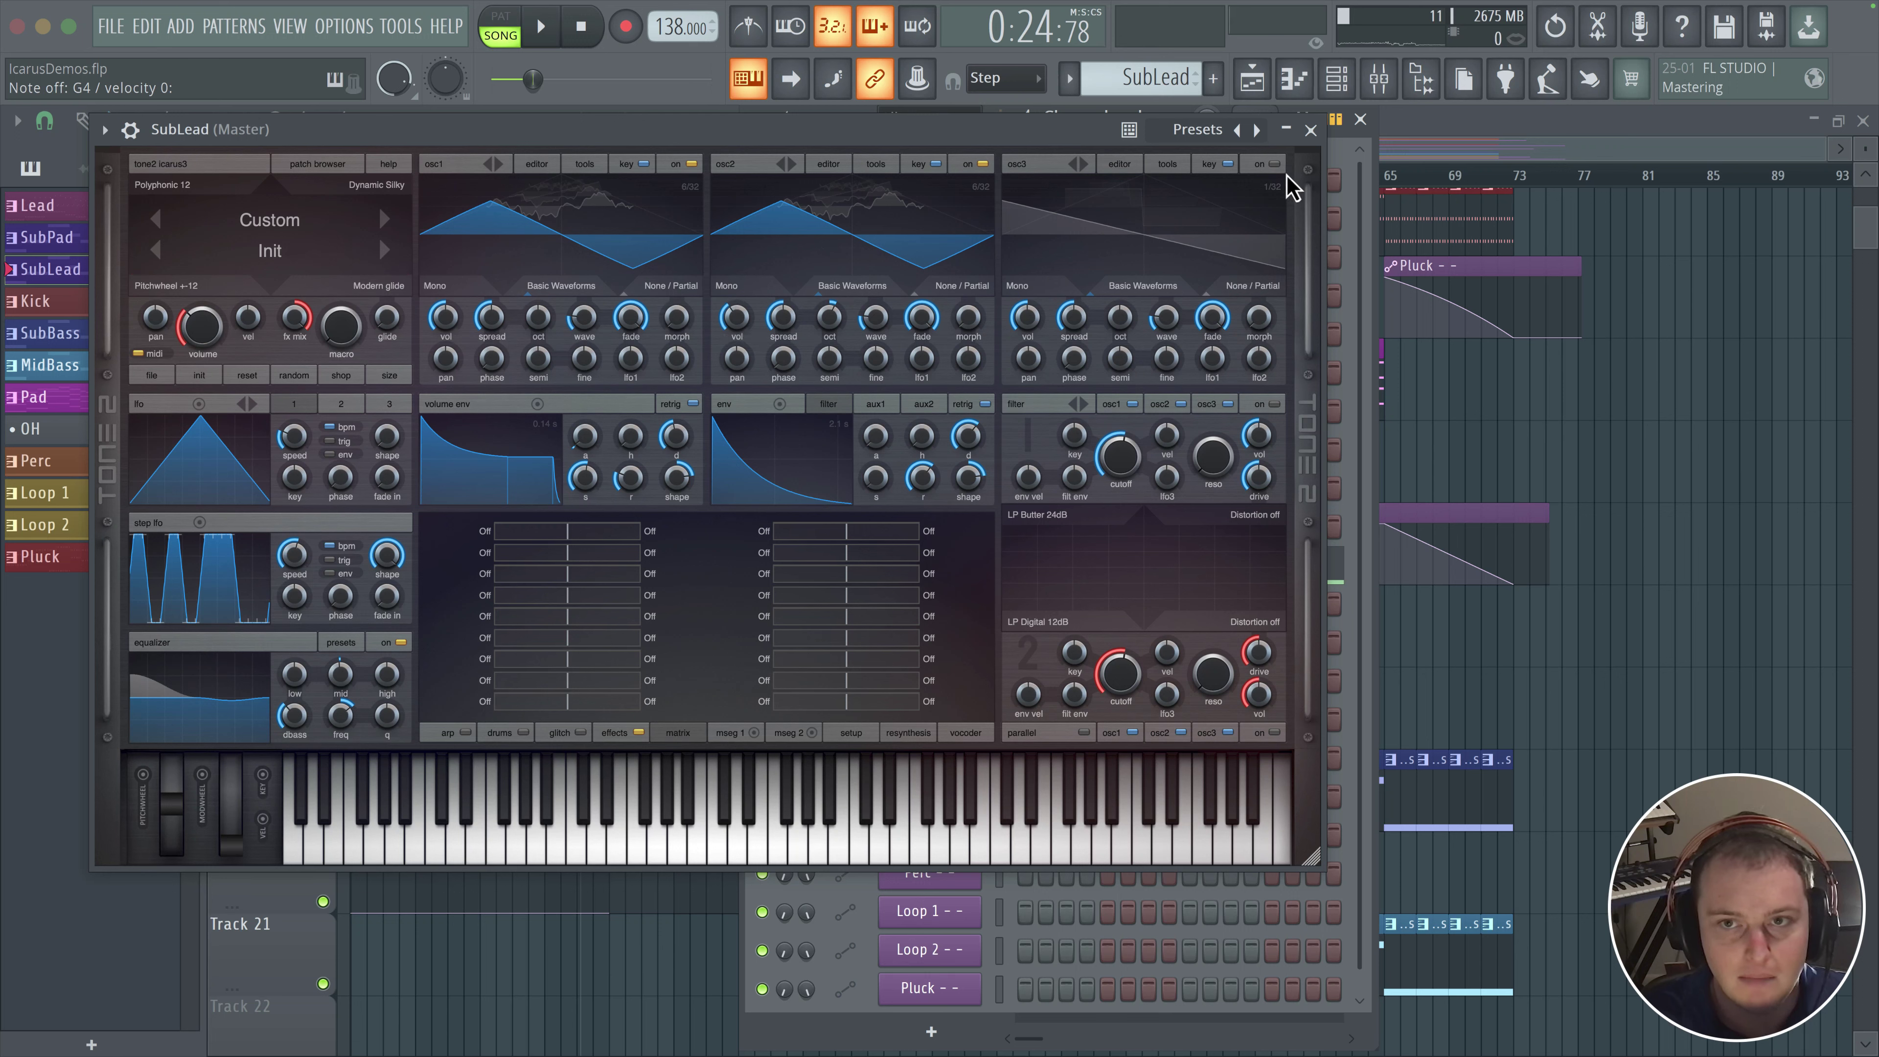
- Turn on oscillator 3, set its octave to -1, adjust its wave, and rebalance the volumes of oscillators 2 and 3
left_click(1274, 164)
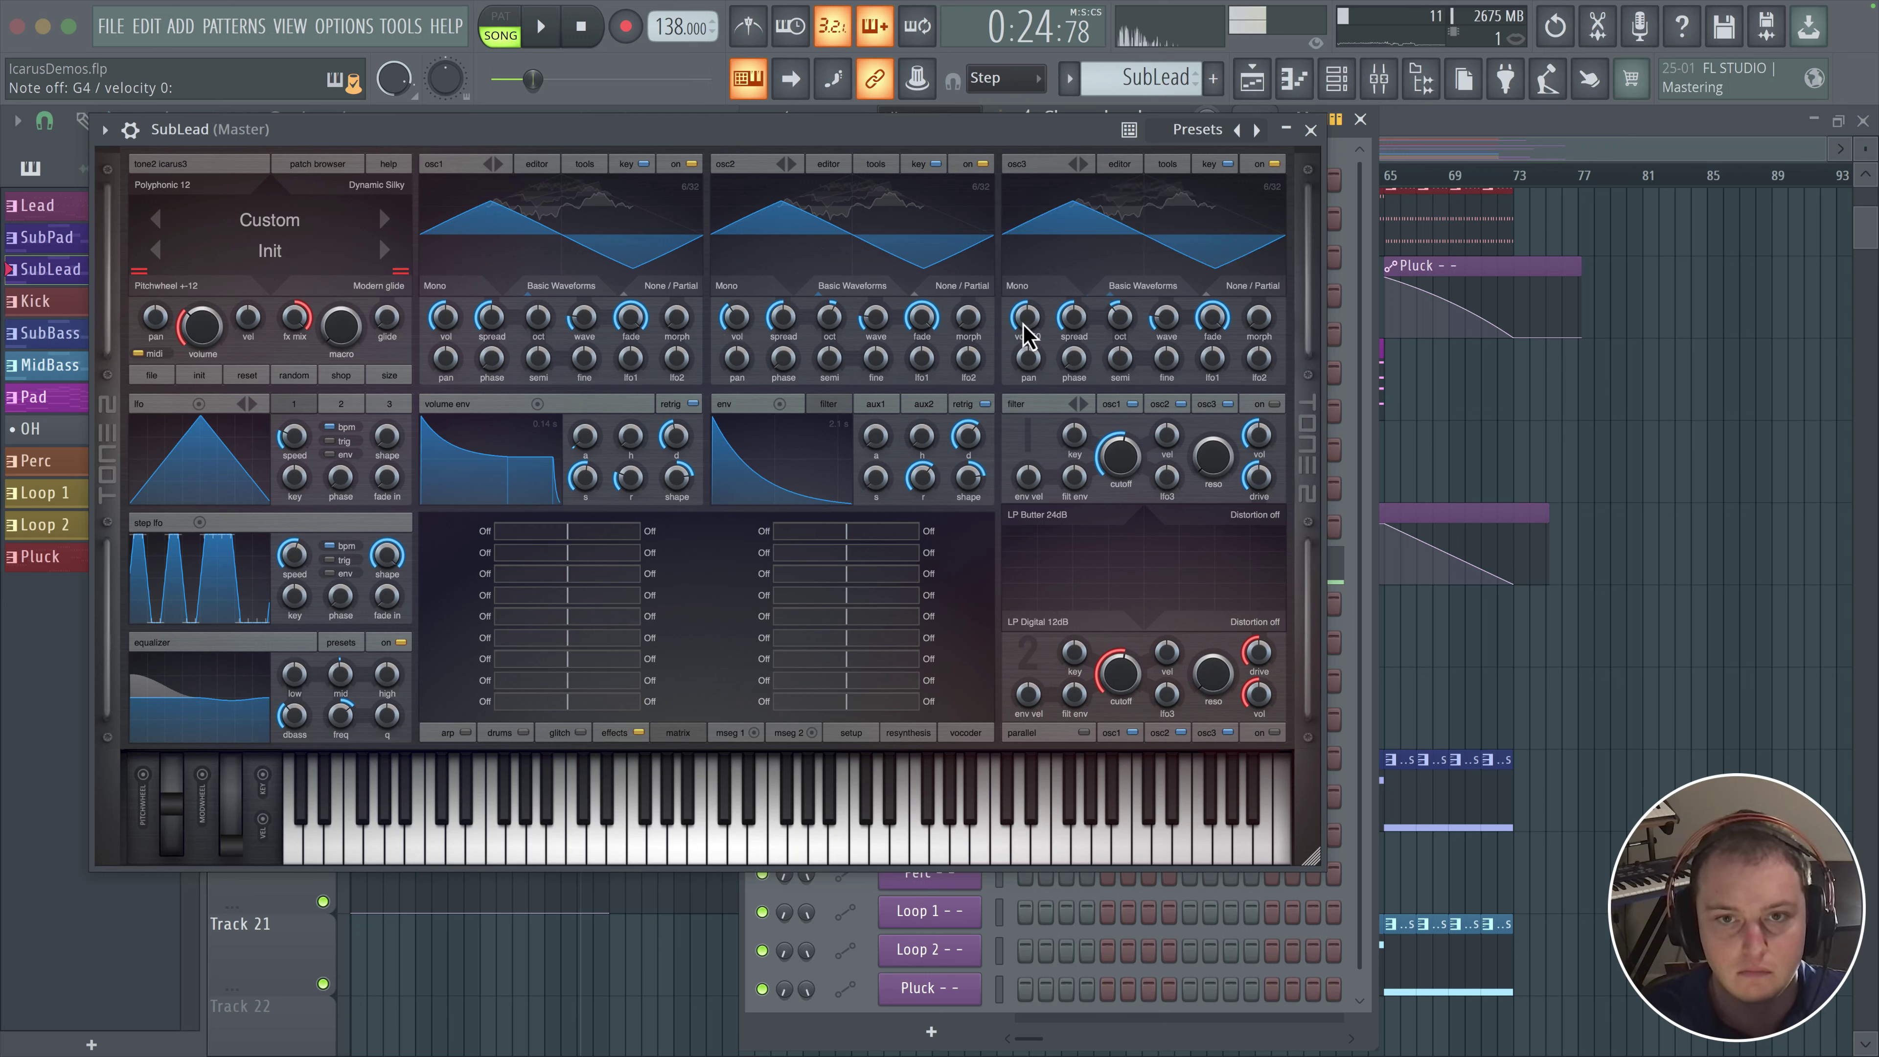
left_click_drag(1023, 324, 1019, 345)
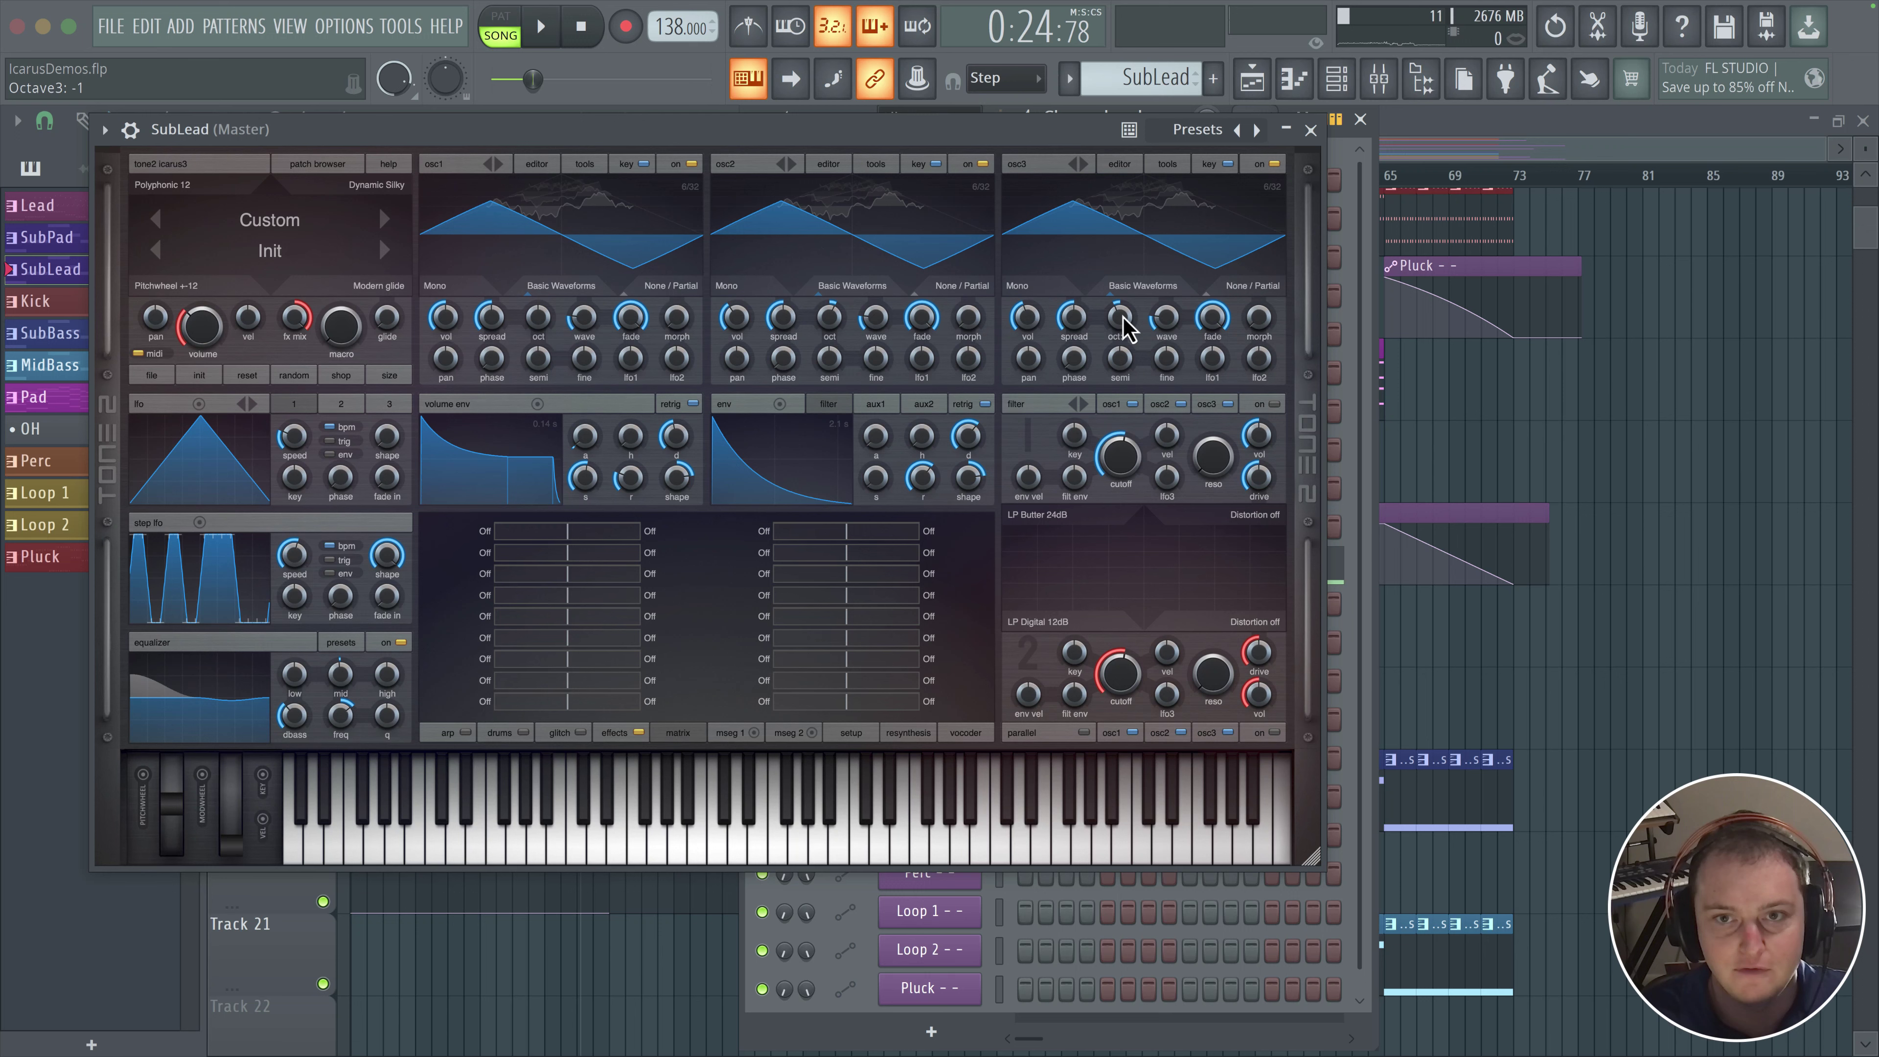
left_click_drag(1161, 324, 1159, 328)
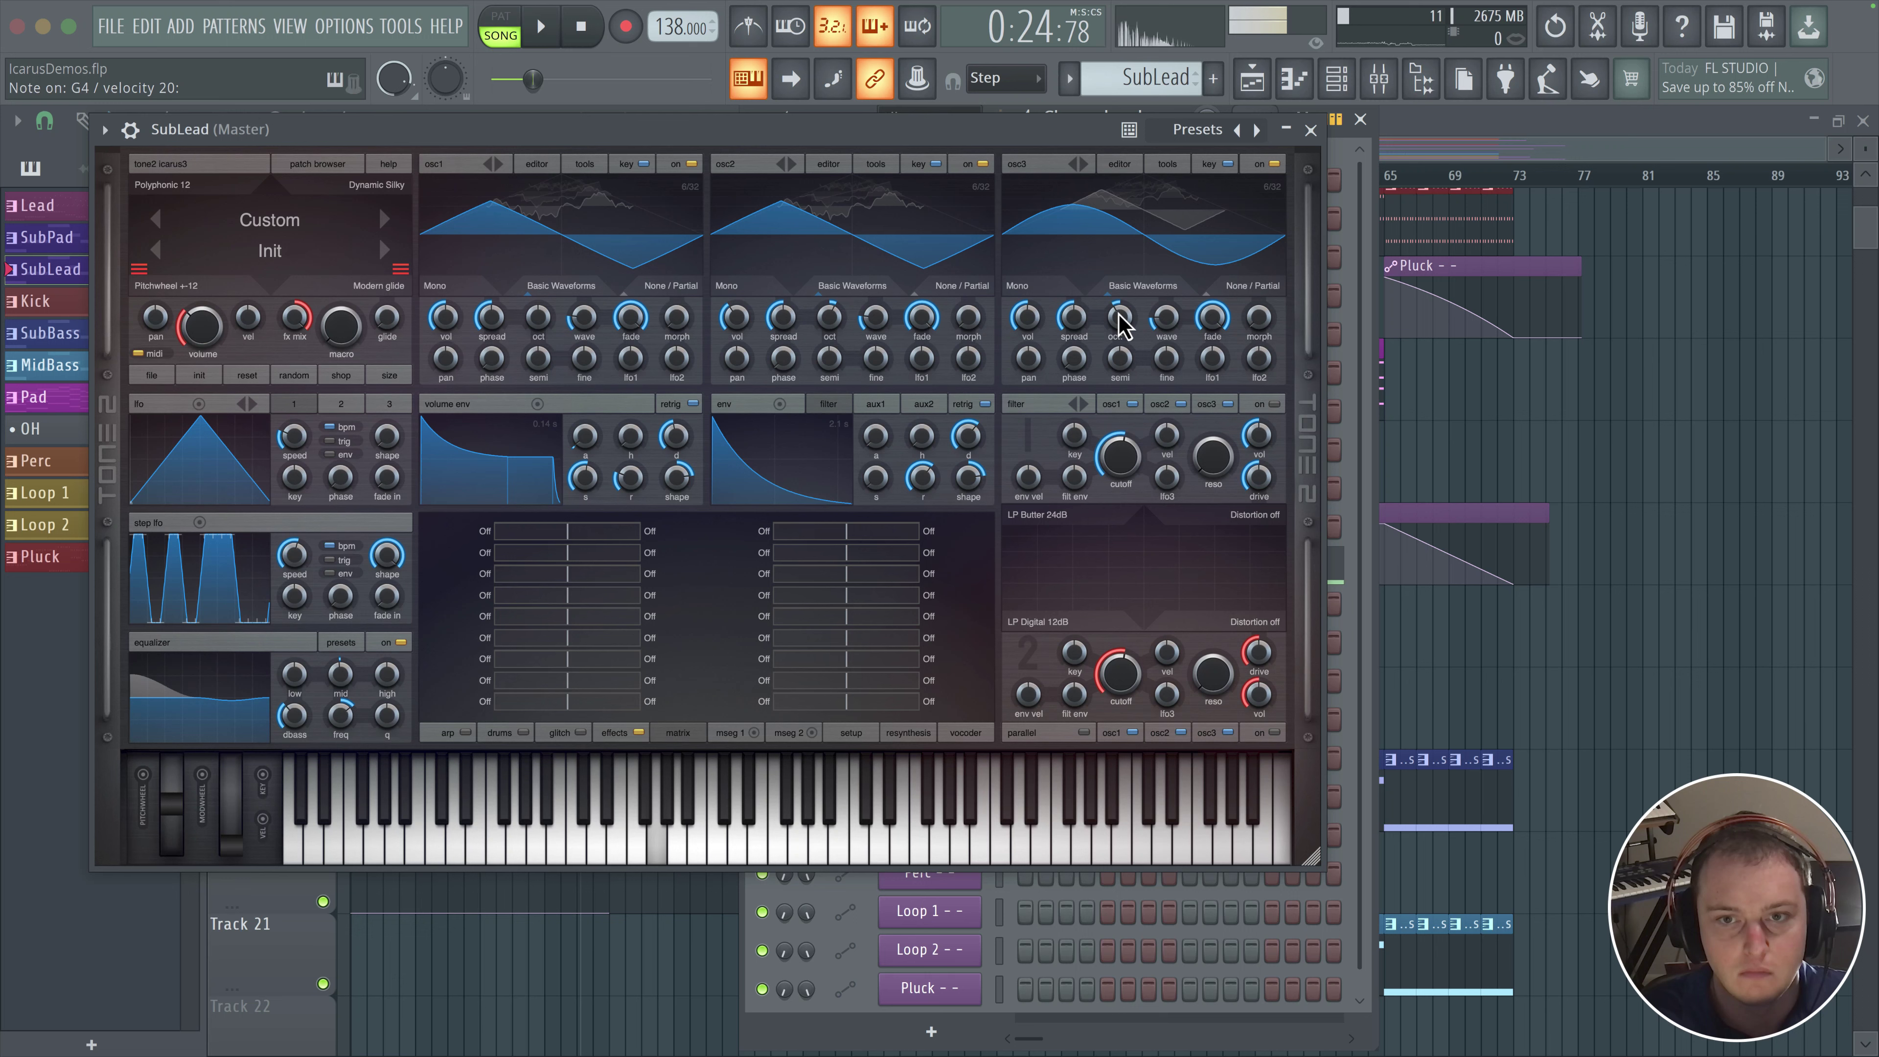
left_click_drag(1033, 326, 1043, 321)
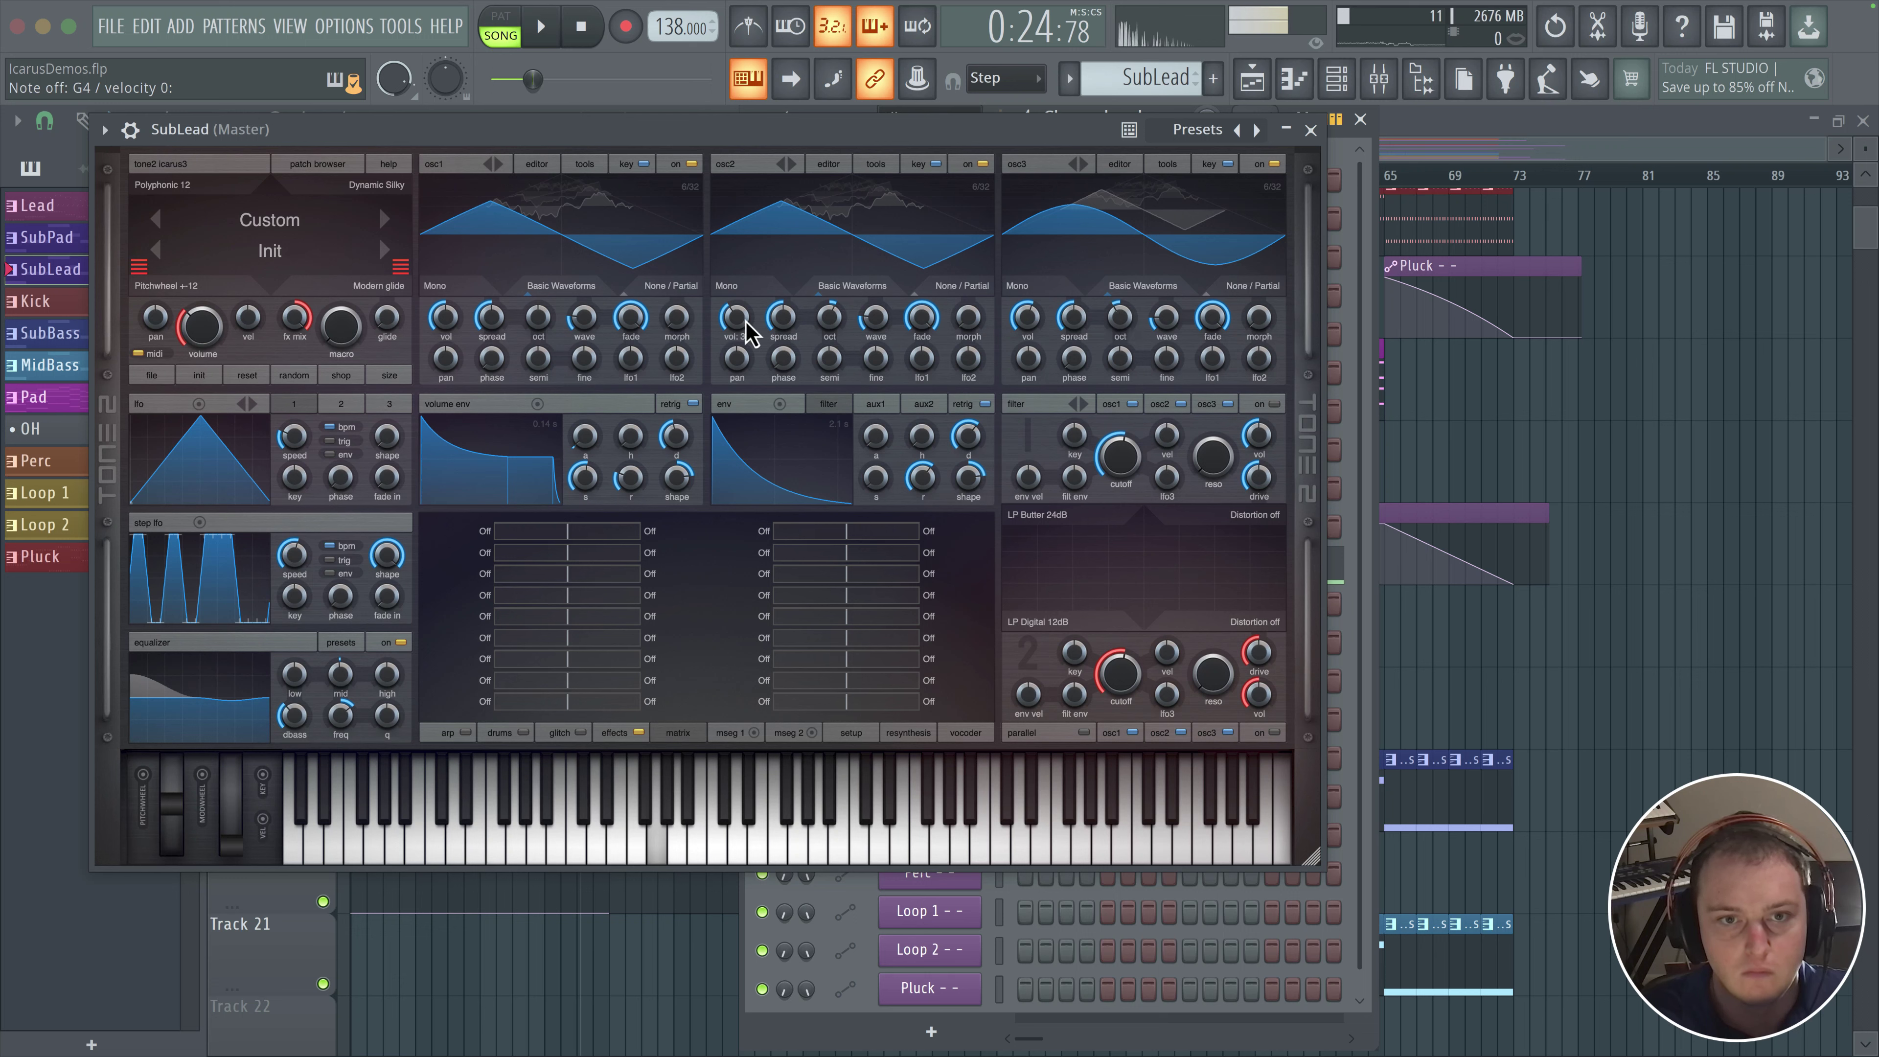
left_click_drag(740, 320, 740, 319)
- Enable filter 1 as an LP MS-20 12dB low-pass, adjust its cutoff, and lower oscillator 2's volume
left_click_drag(1120, 454, 1117, 453)
left_click(1070, 518)
mouse_move(1087, 537)
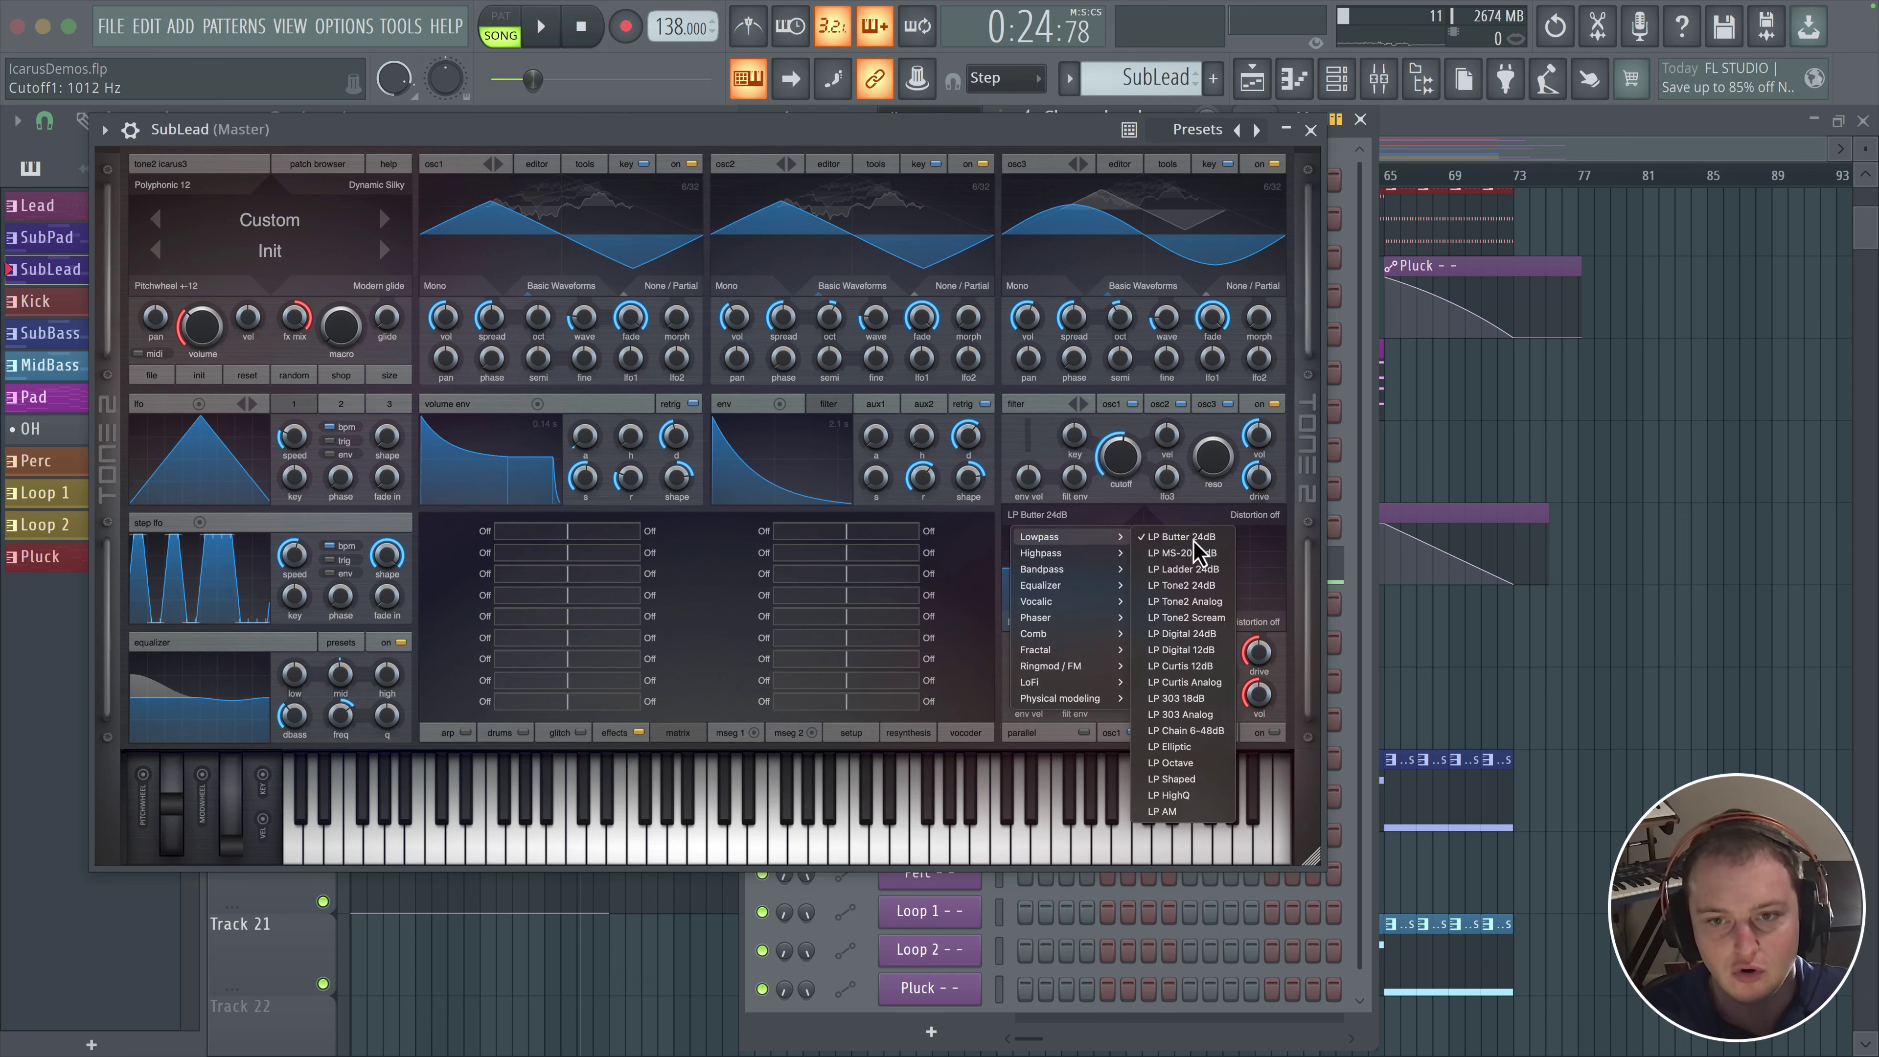
left_click(1196, 552)
mouse_move(1117, 470)
left_mouse_down()
mouse_move(1195, 479)
mouse_move(1132, 466)
left_mouse_up()
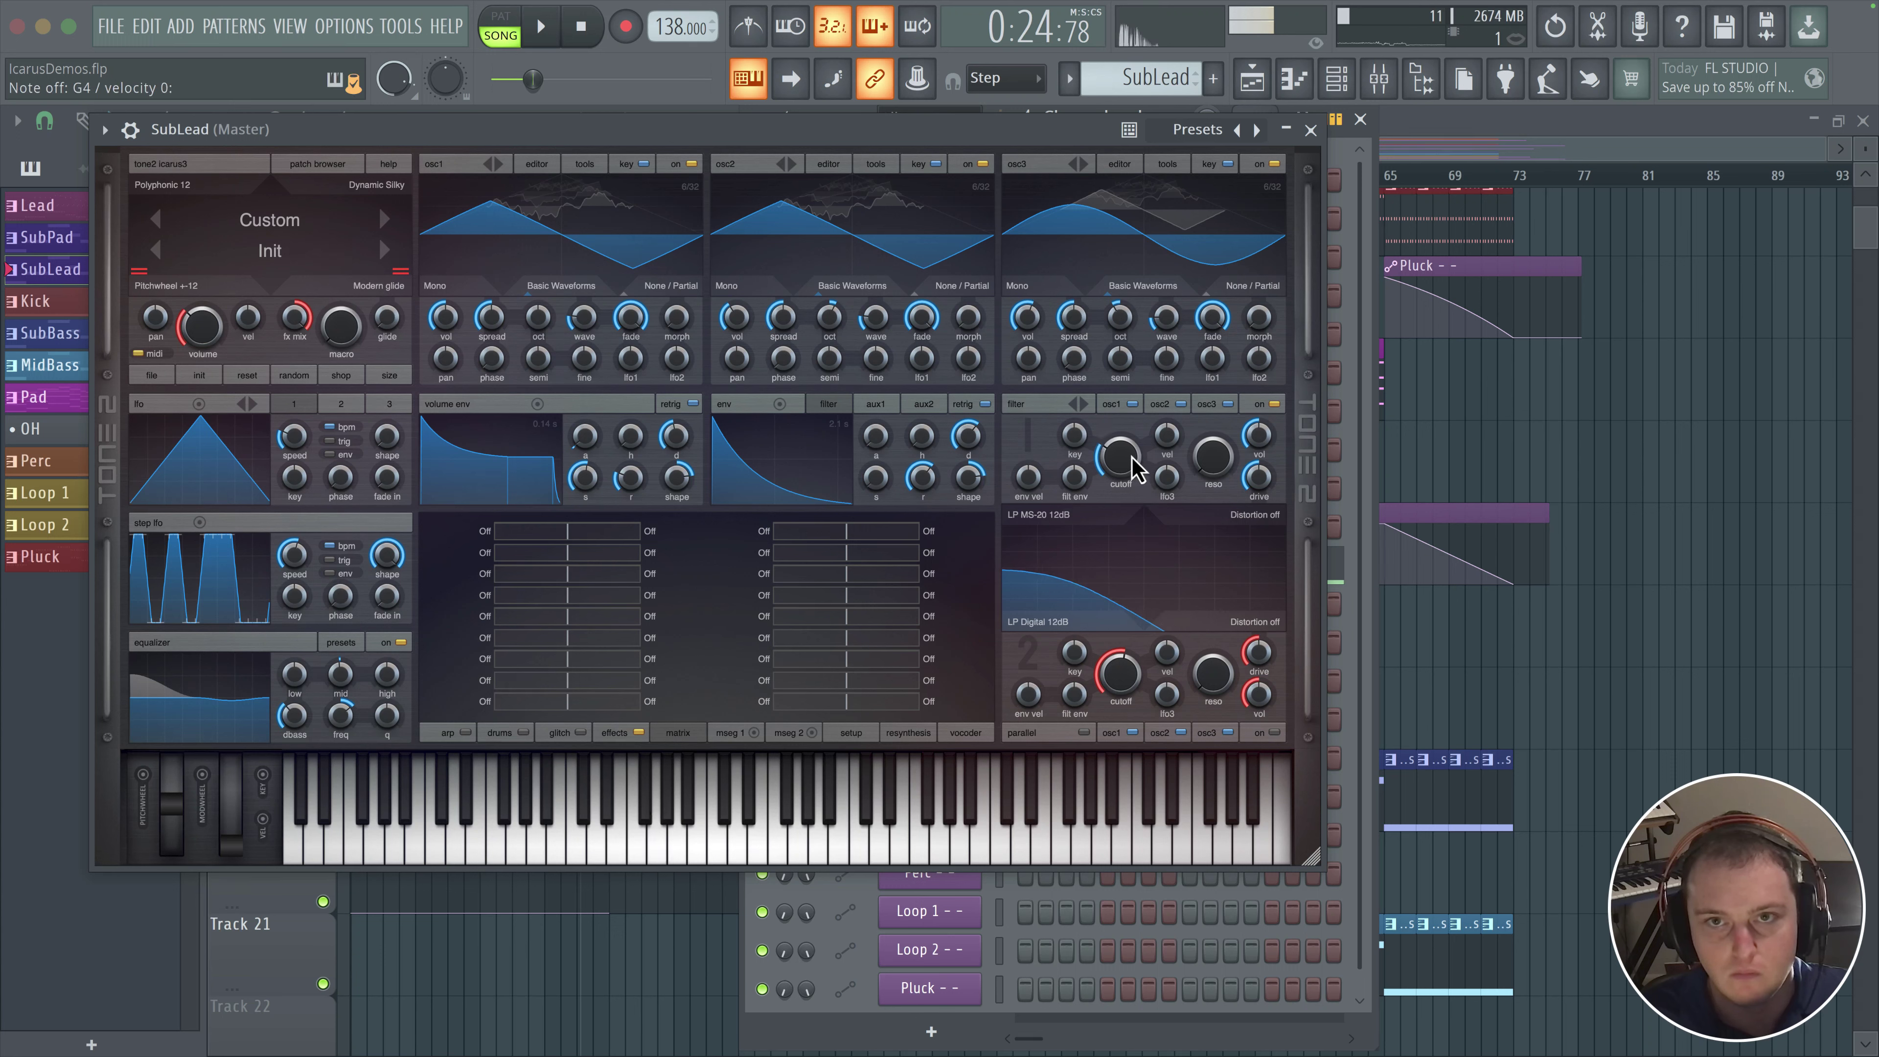
left_click_drag(725, 320, 736, 348)
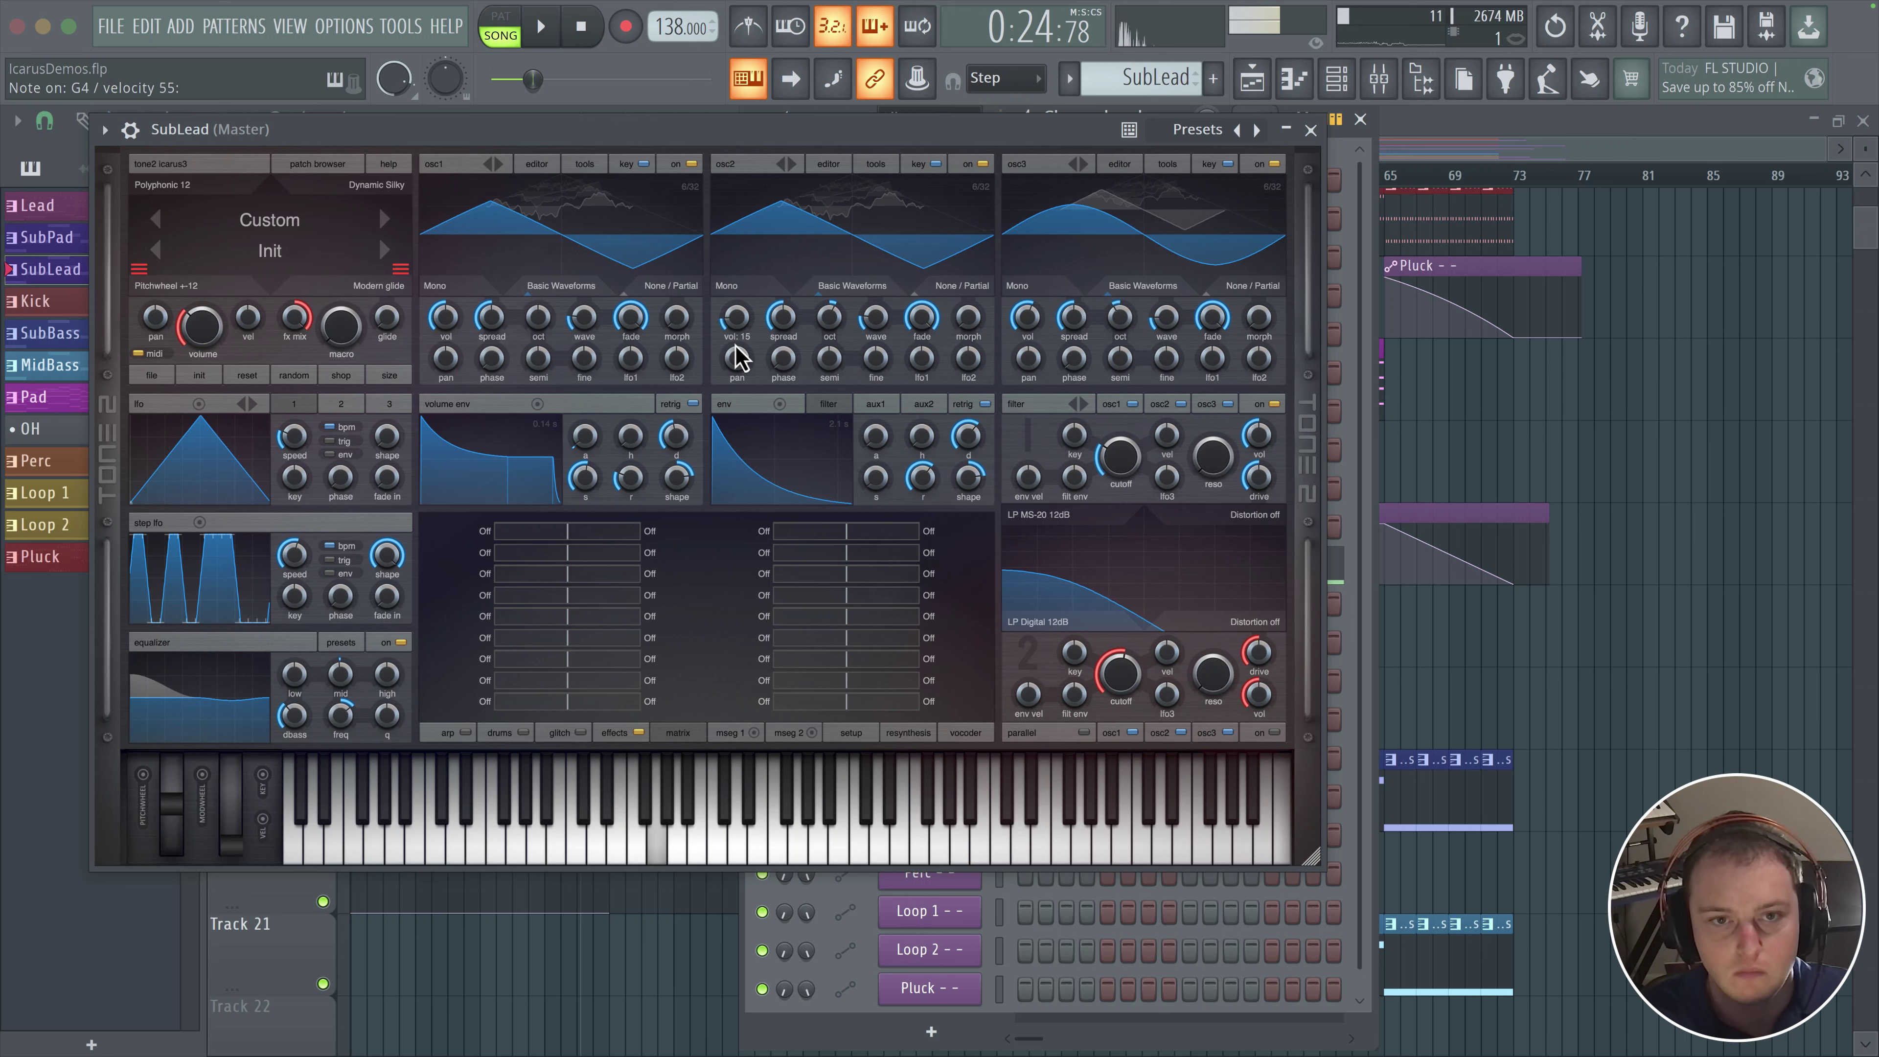
- Add Saturate distortion to filter 1 with a drive of 25 and adjust the equalizer's bass boost
left_click(1250, 516)
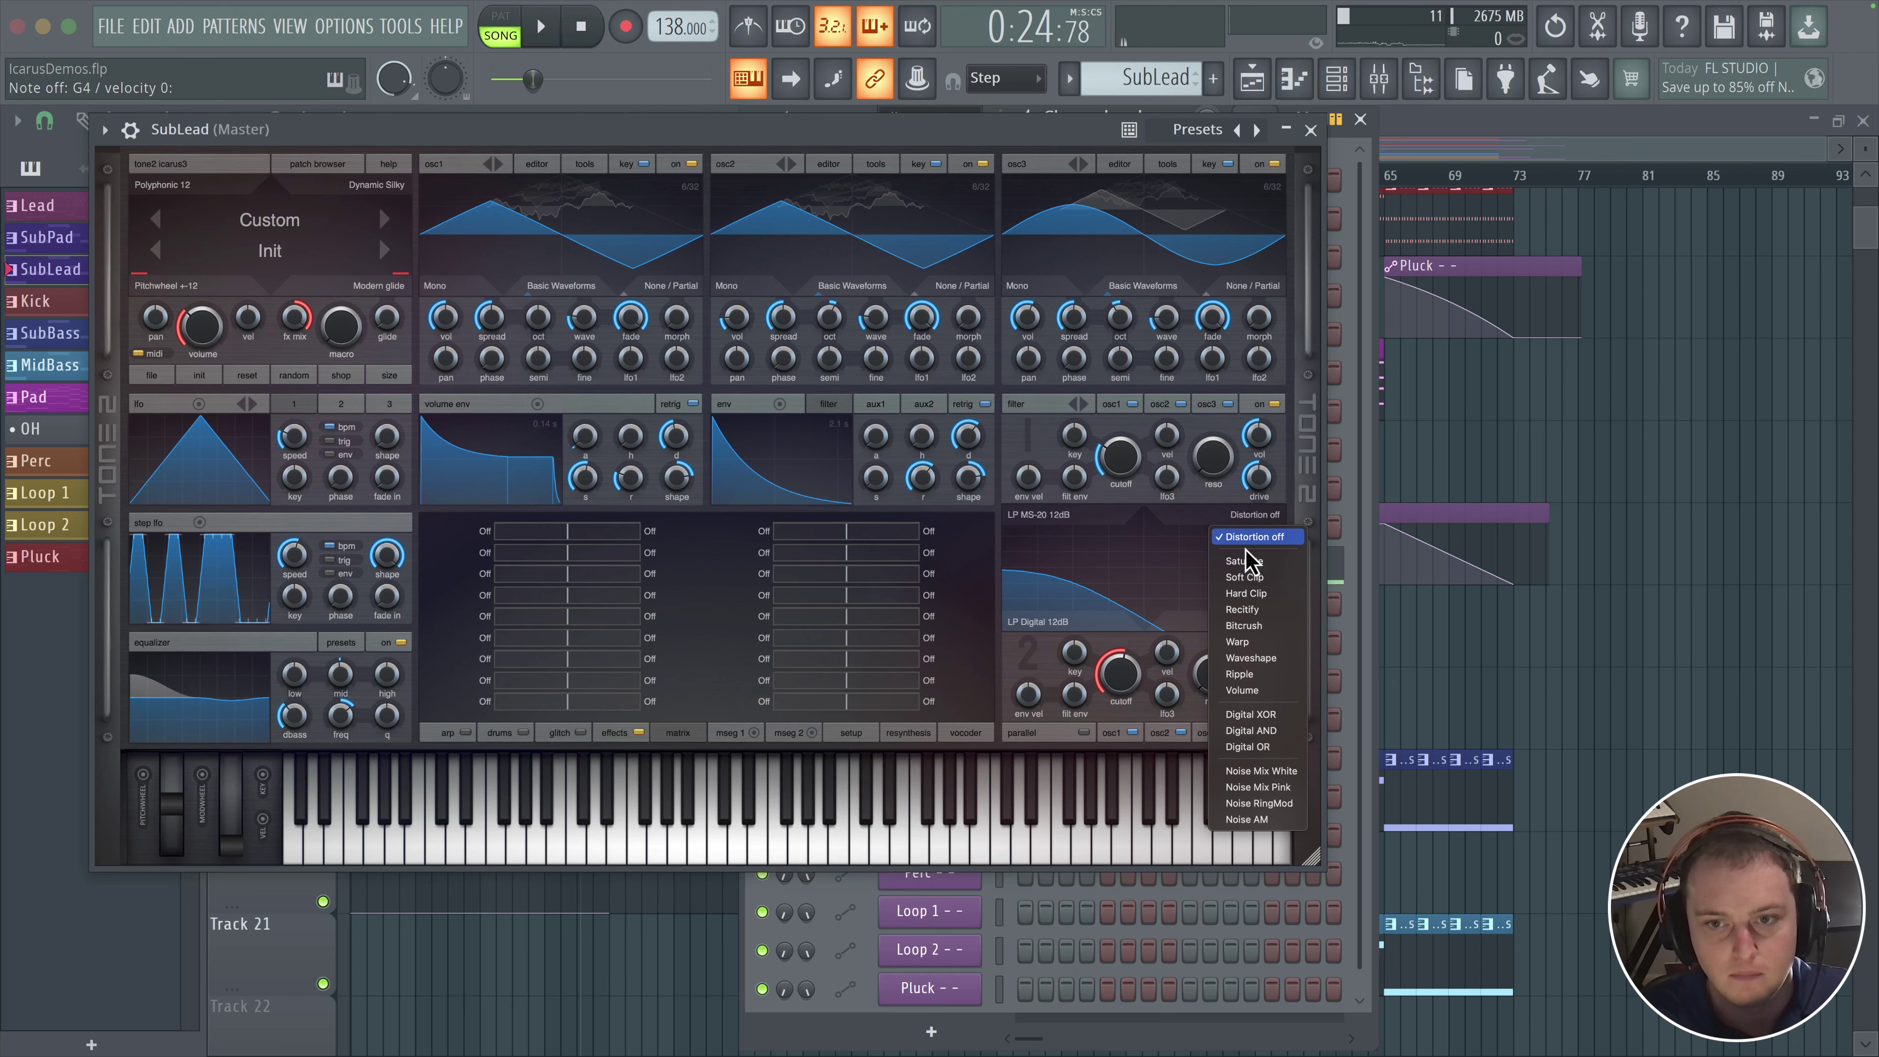
left_click(1244, 561)
left_click_drag(1258, 516, 1260, 492)
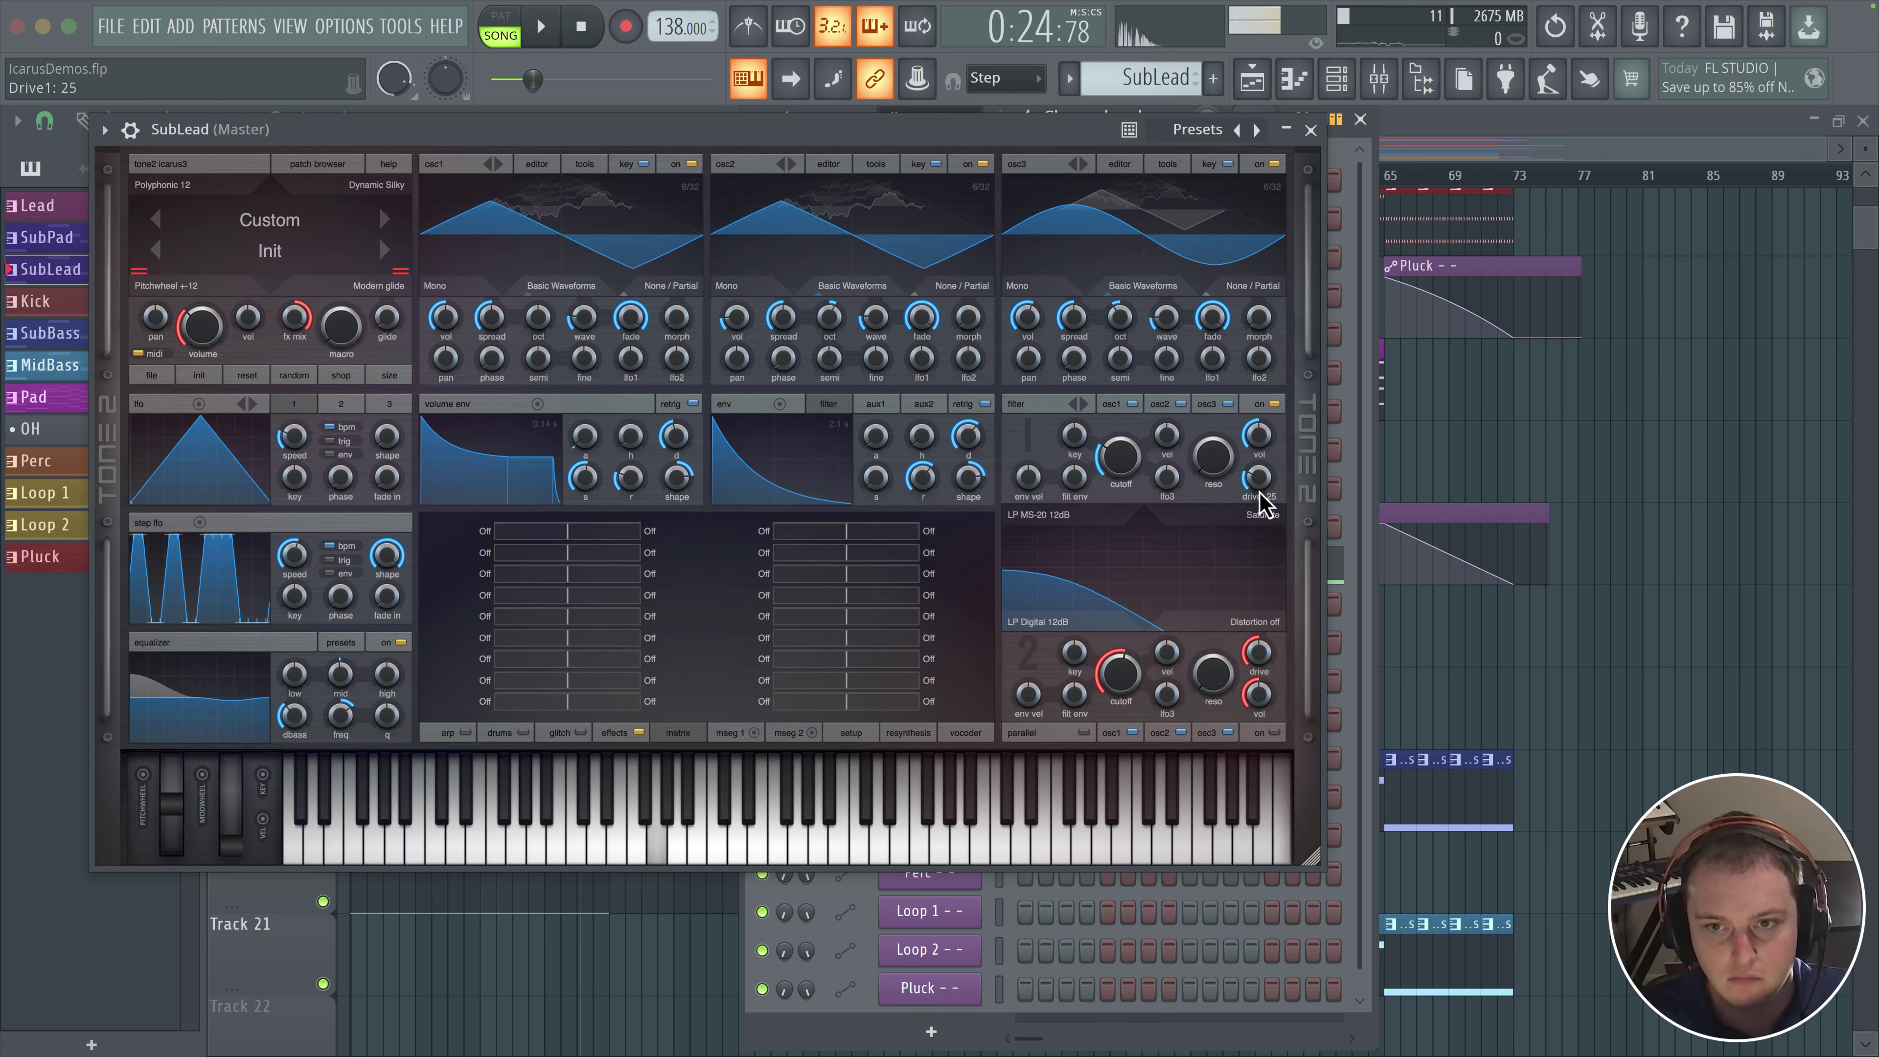
scroll(1276, 483, "down", 4)
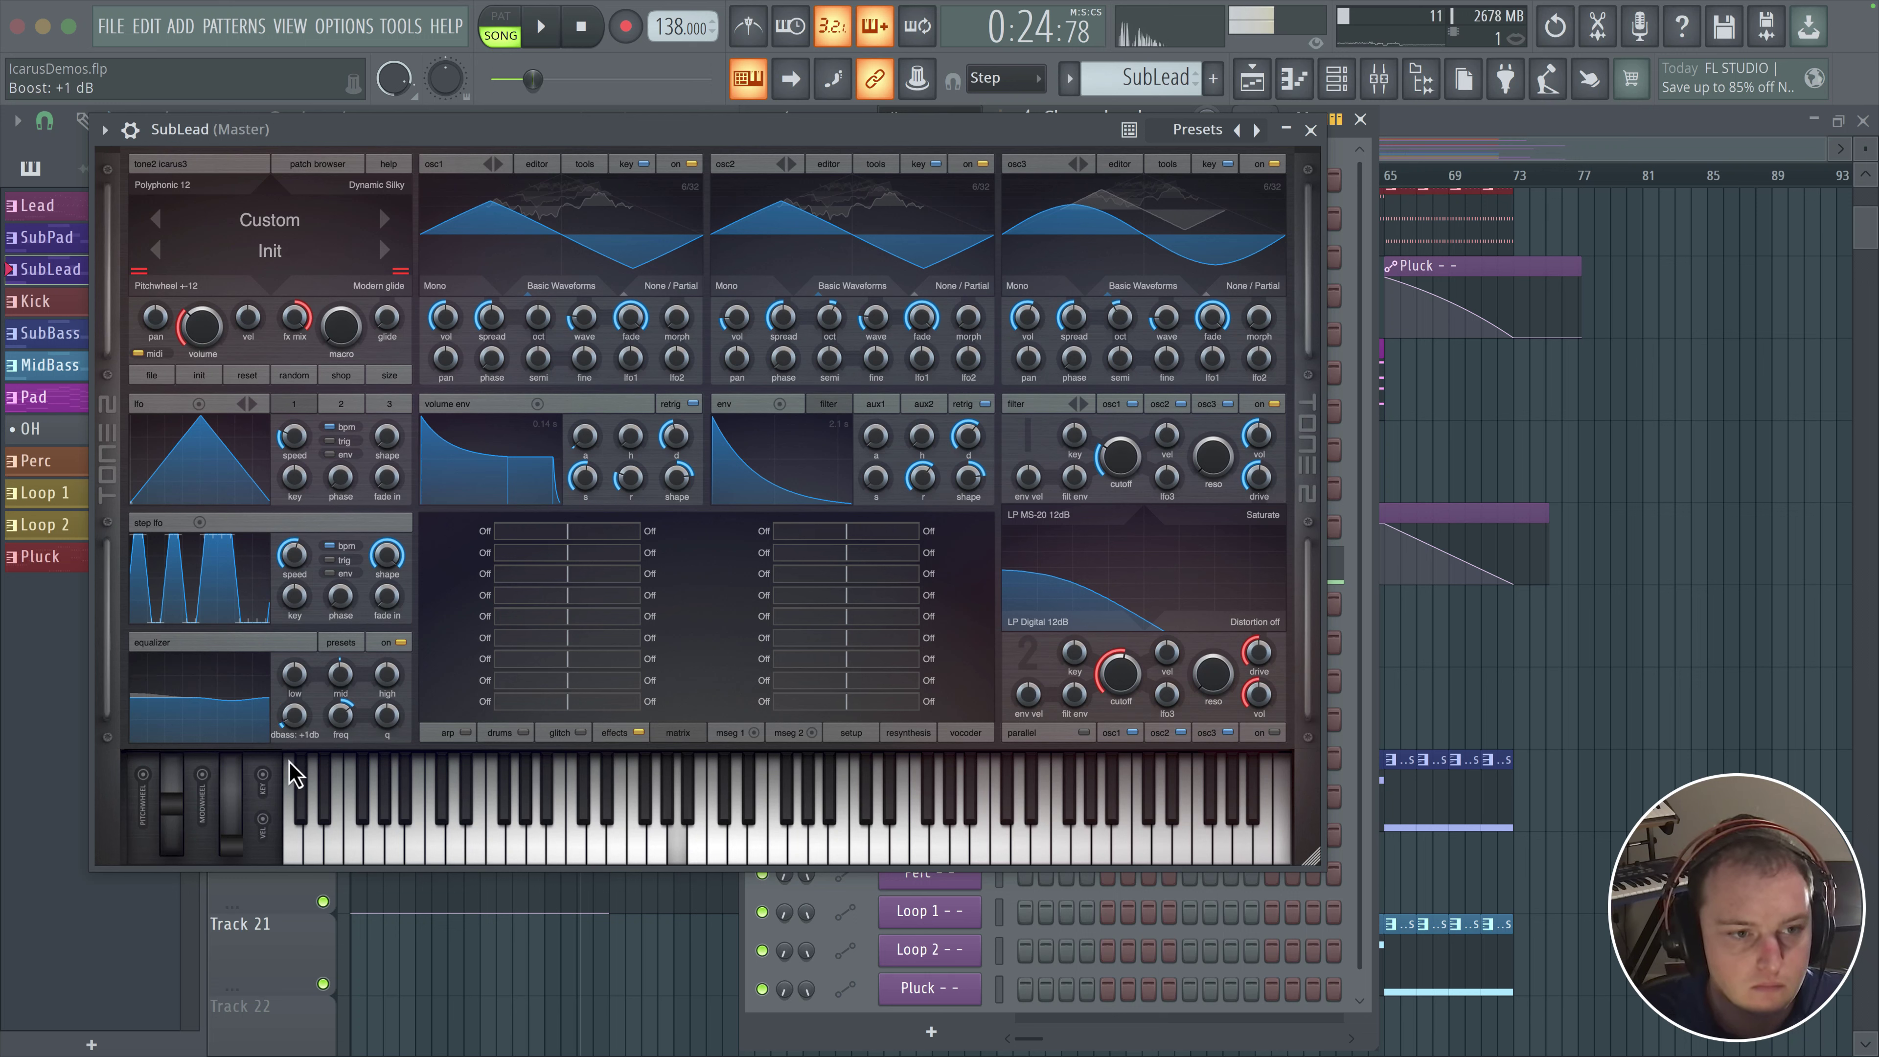
scroll(295, 732, "up", 1)
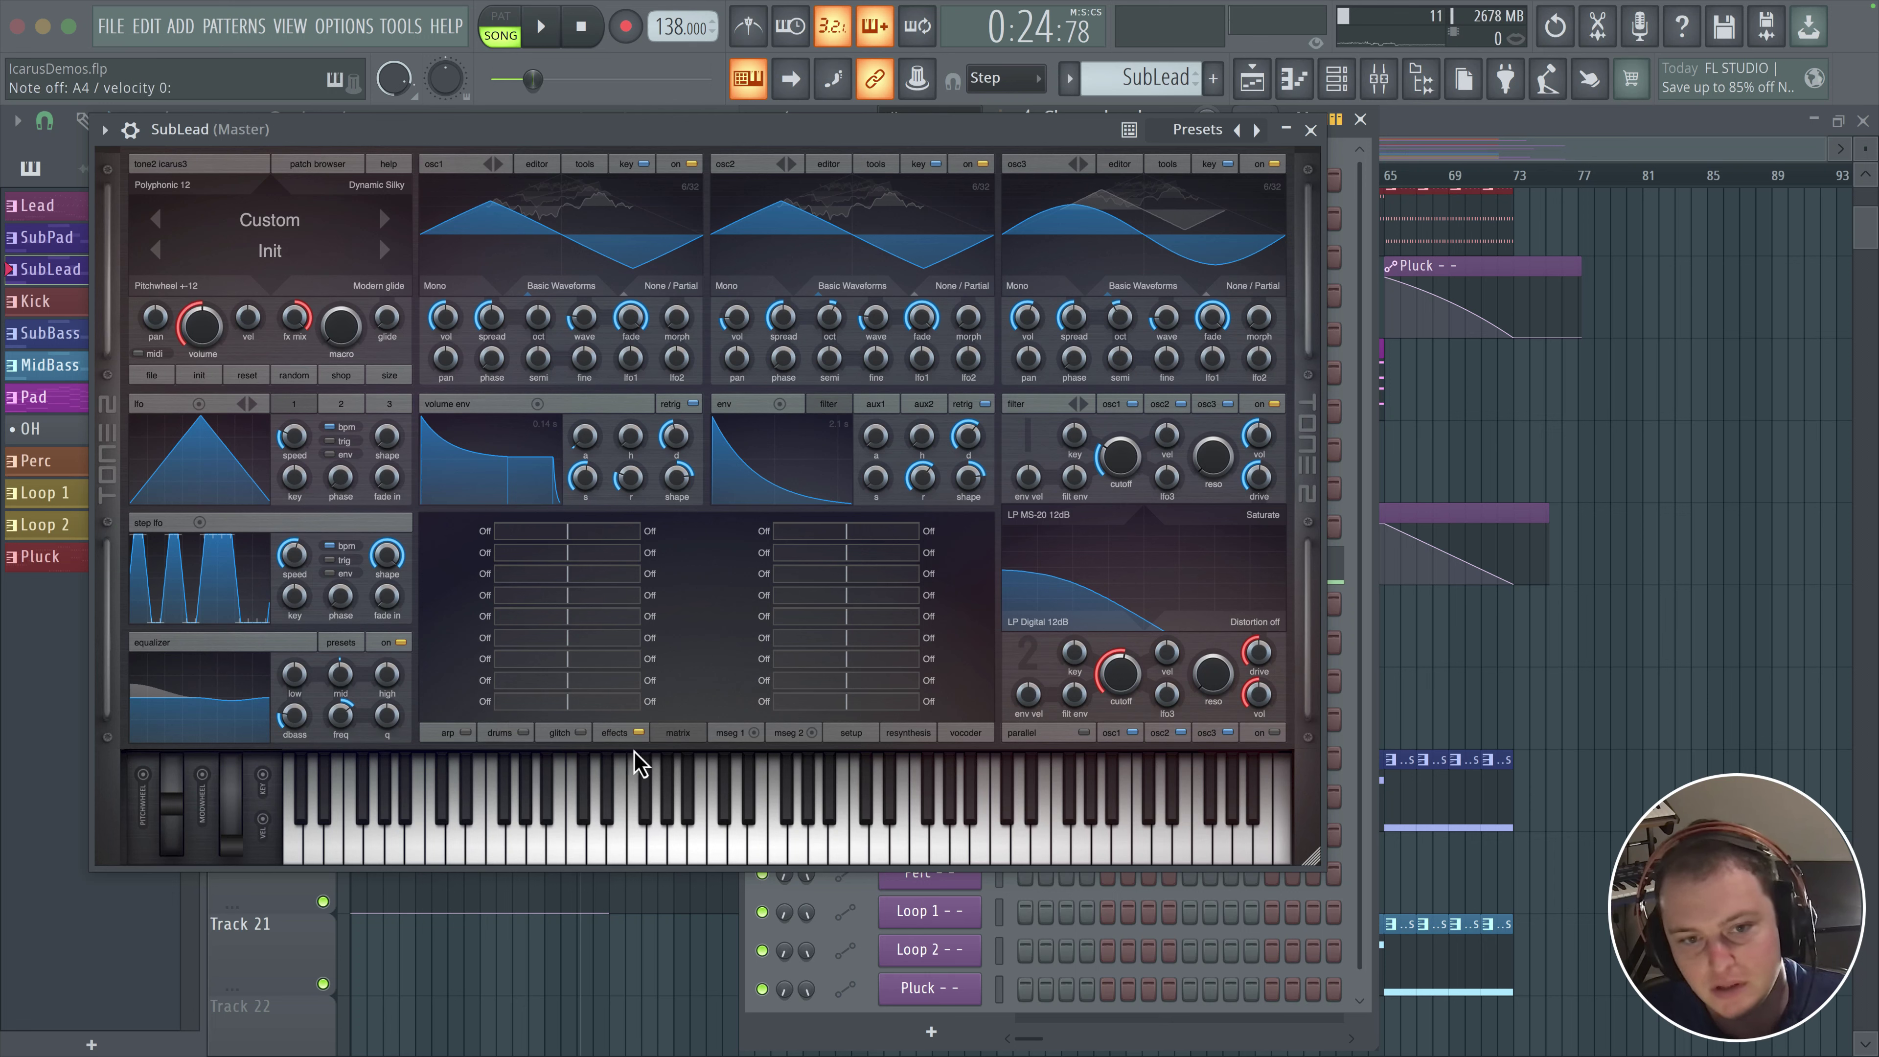
- Turn off the synth's effects and enable the arpeggiator with its second note at 12 semitones and Loop 2
left_click(628, 734)
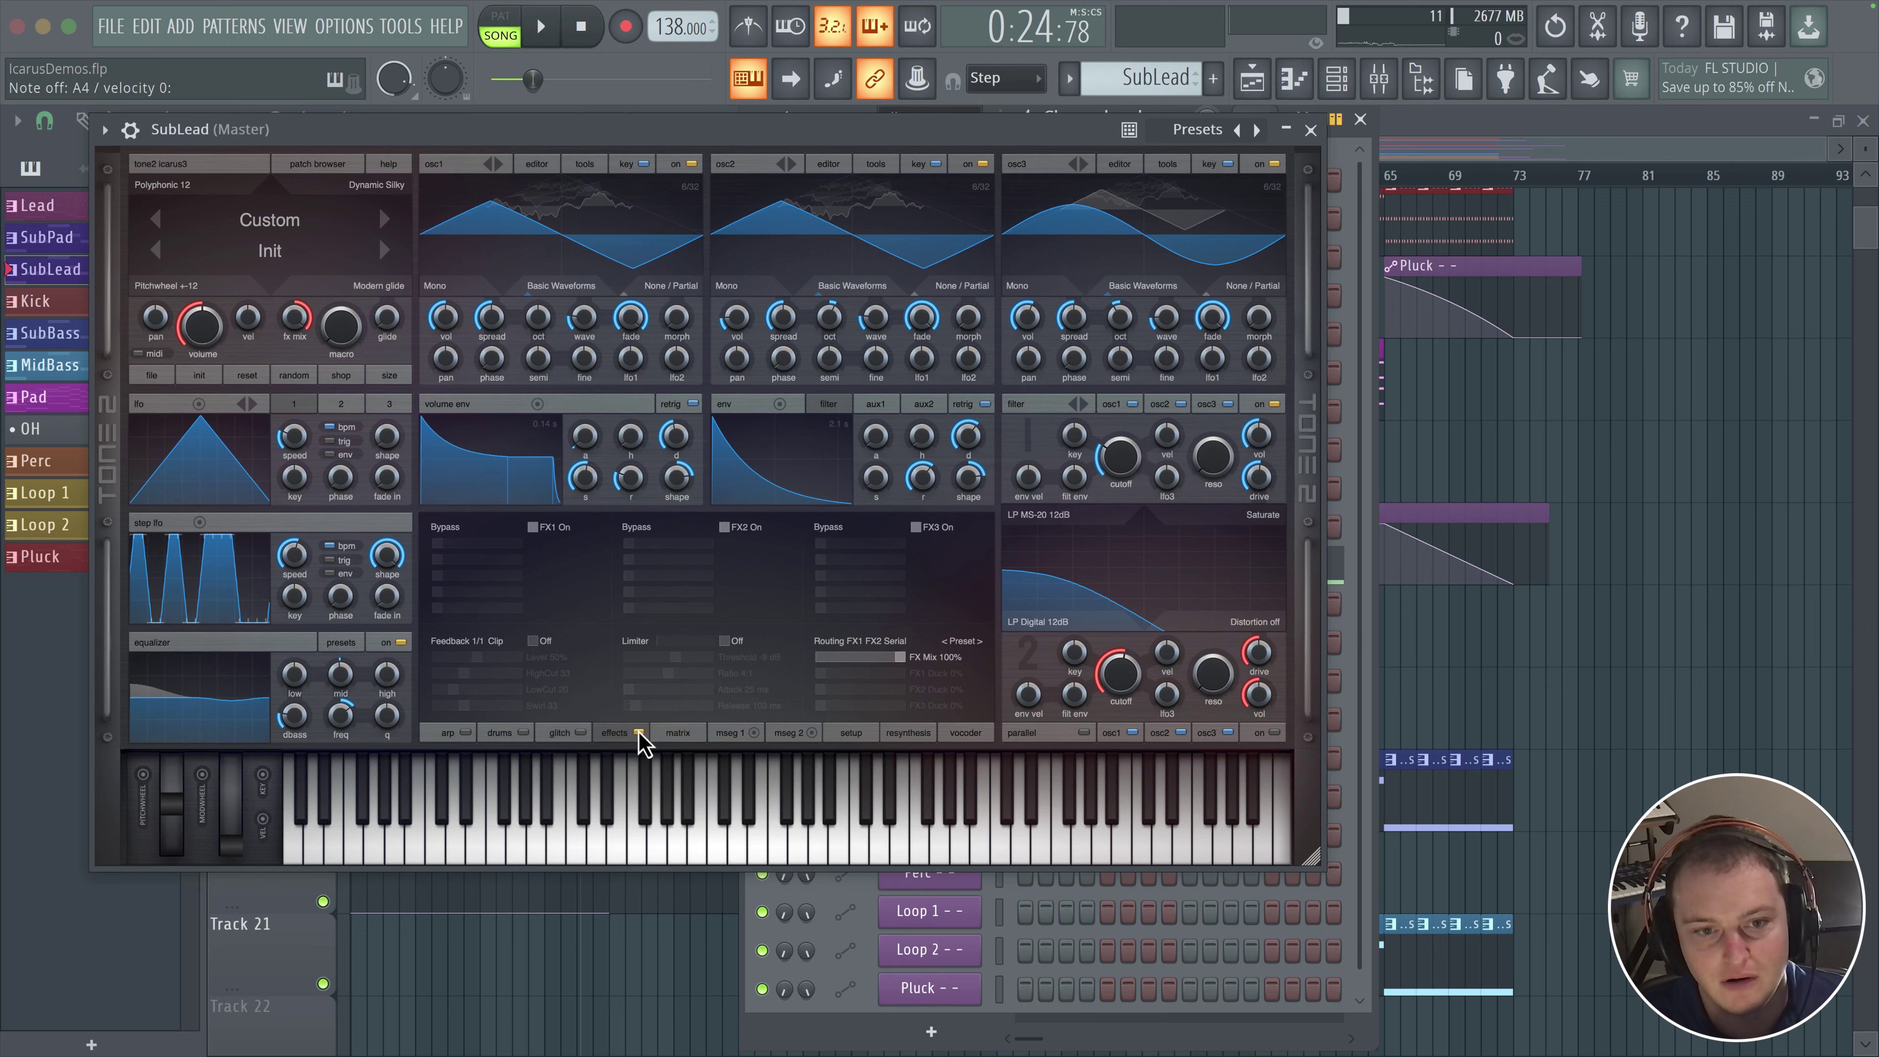
left_click(444, 734)
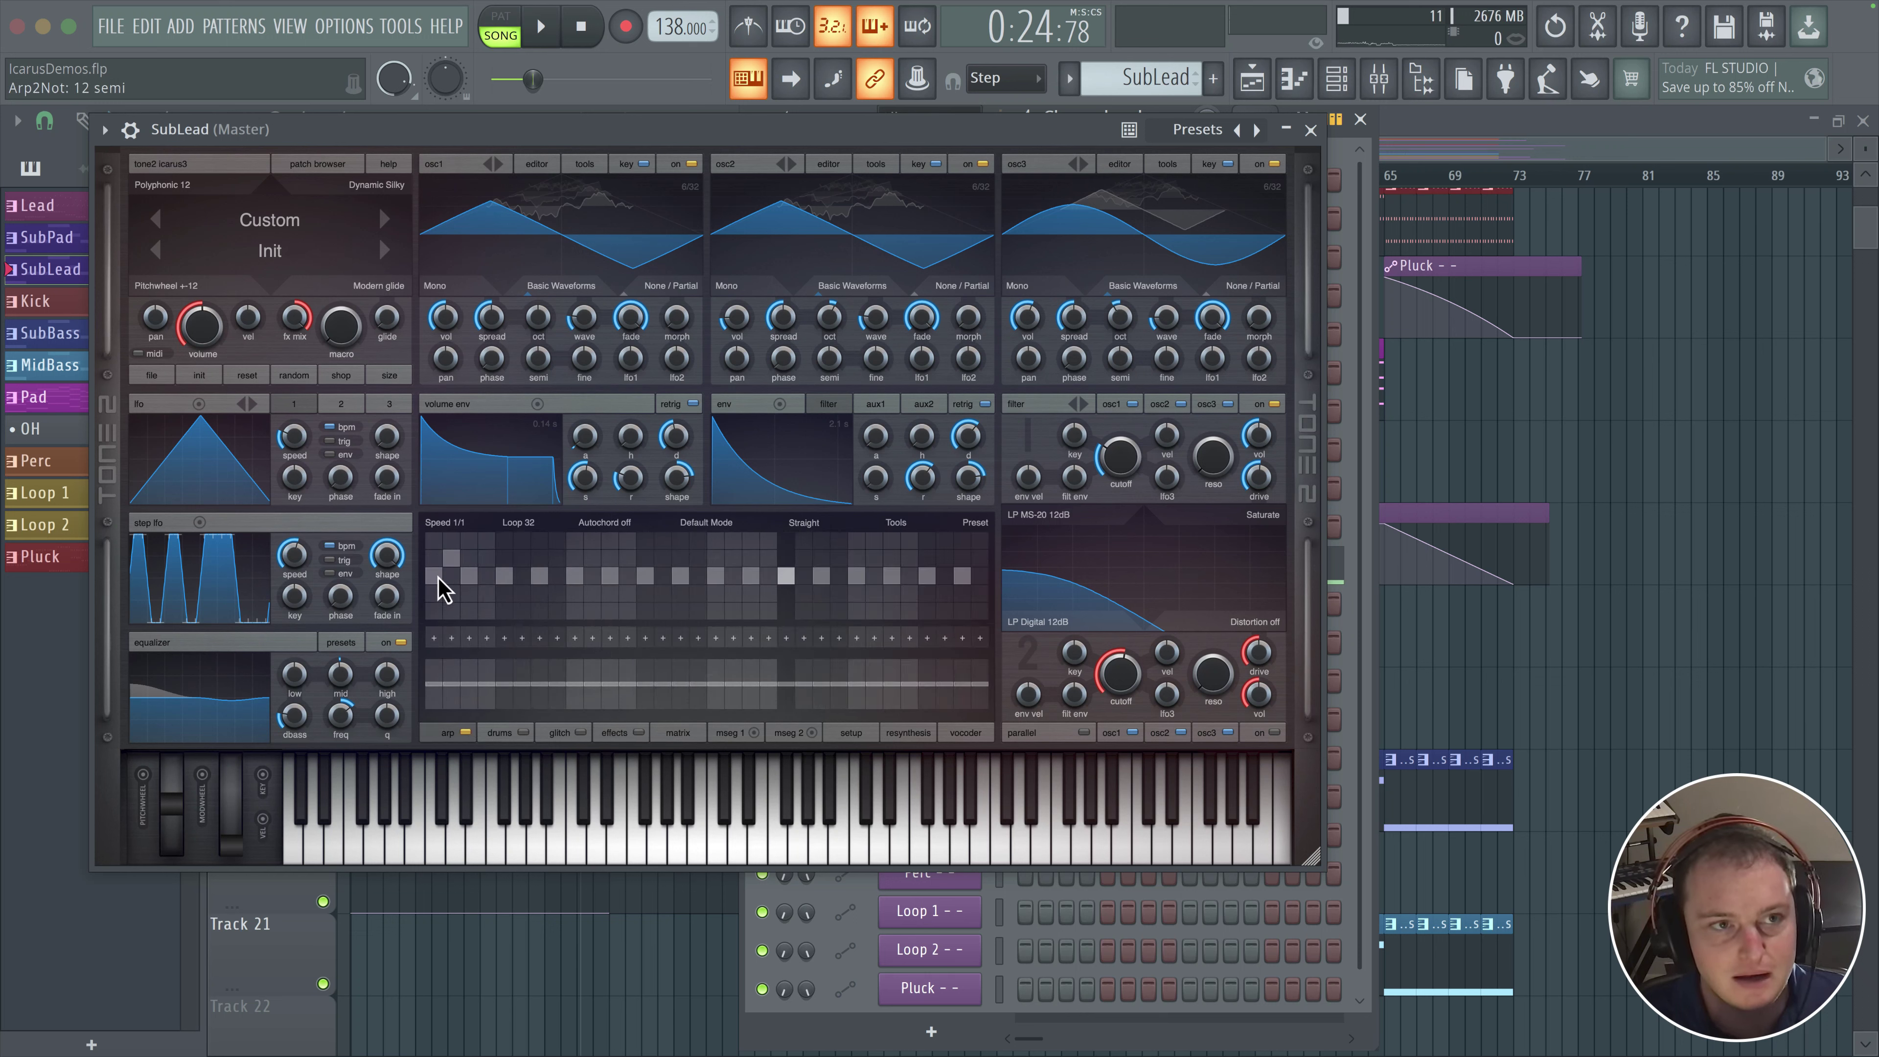
left_click(517, 523)
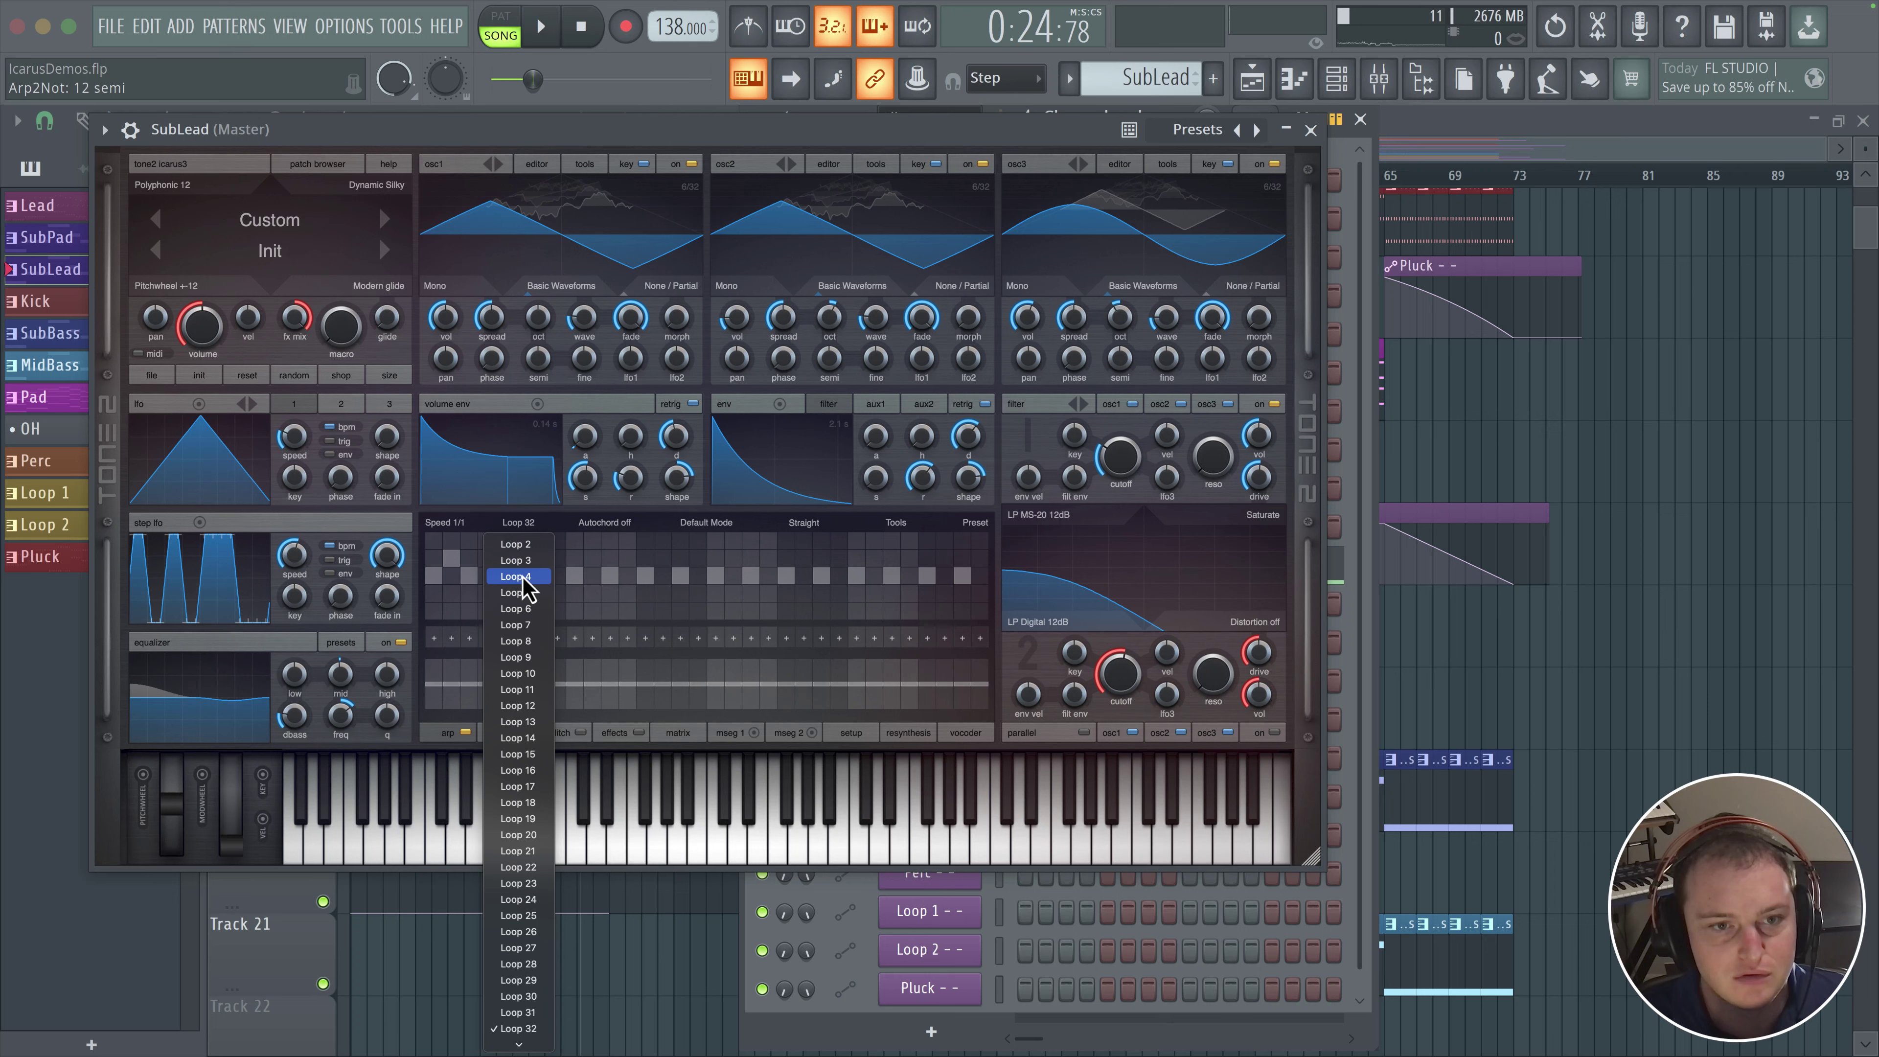
left_click(523, 549)
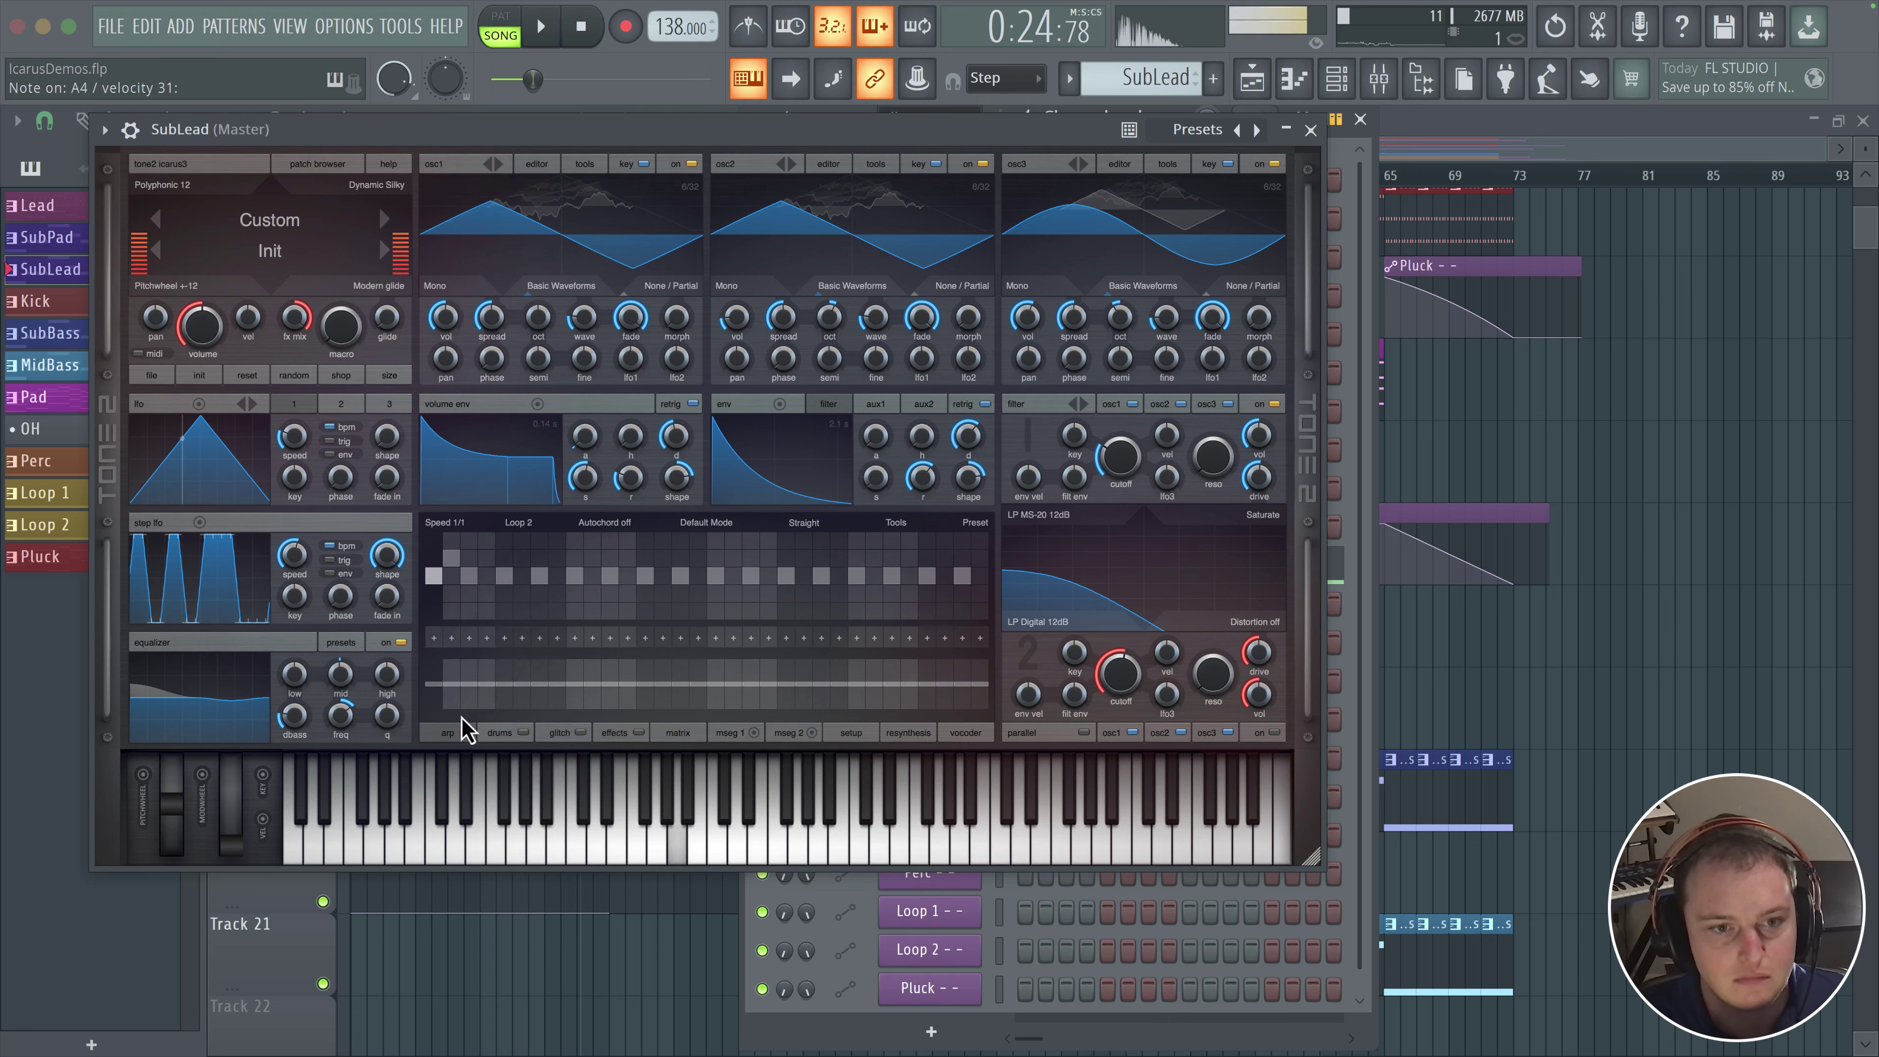
- Enable the glitch sequencer and switch off its Pan effect
left_click(497, 737)
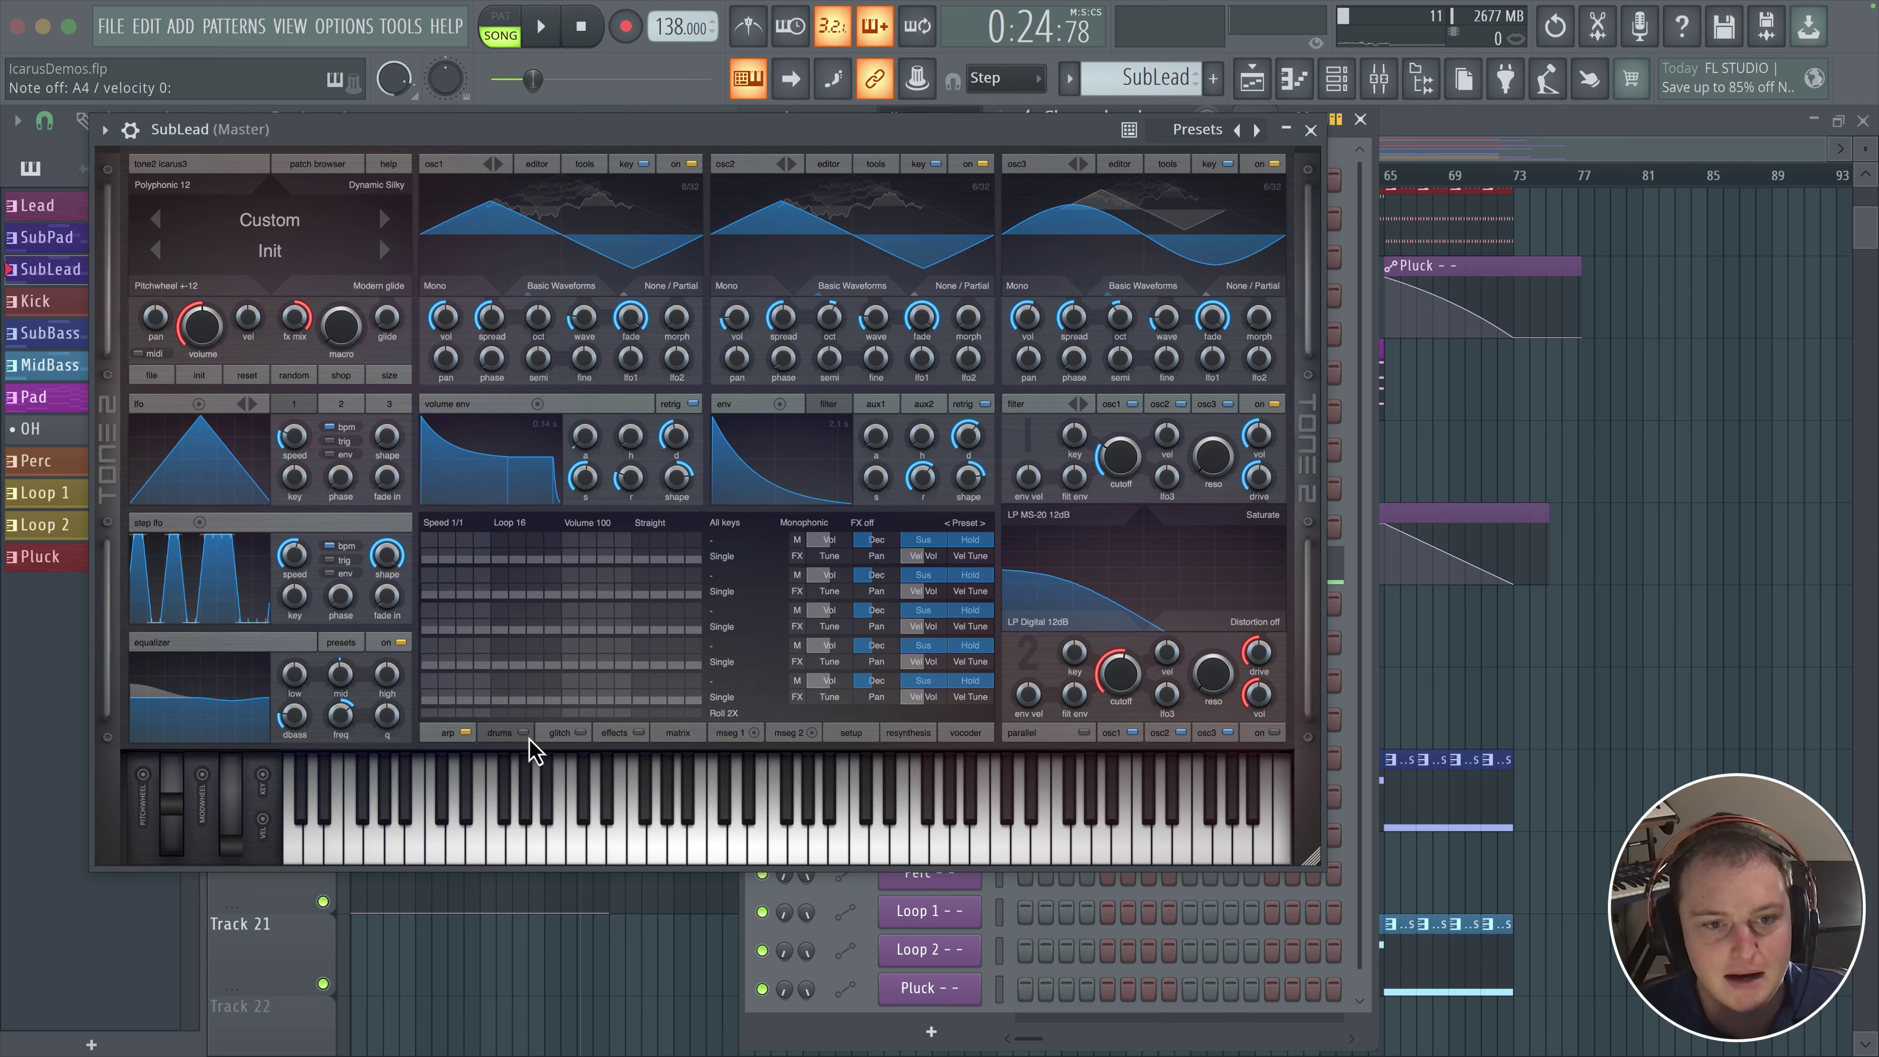
left_click(560, 735)
left_click(580, 734)
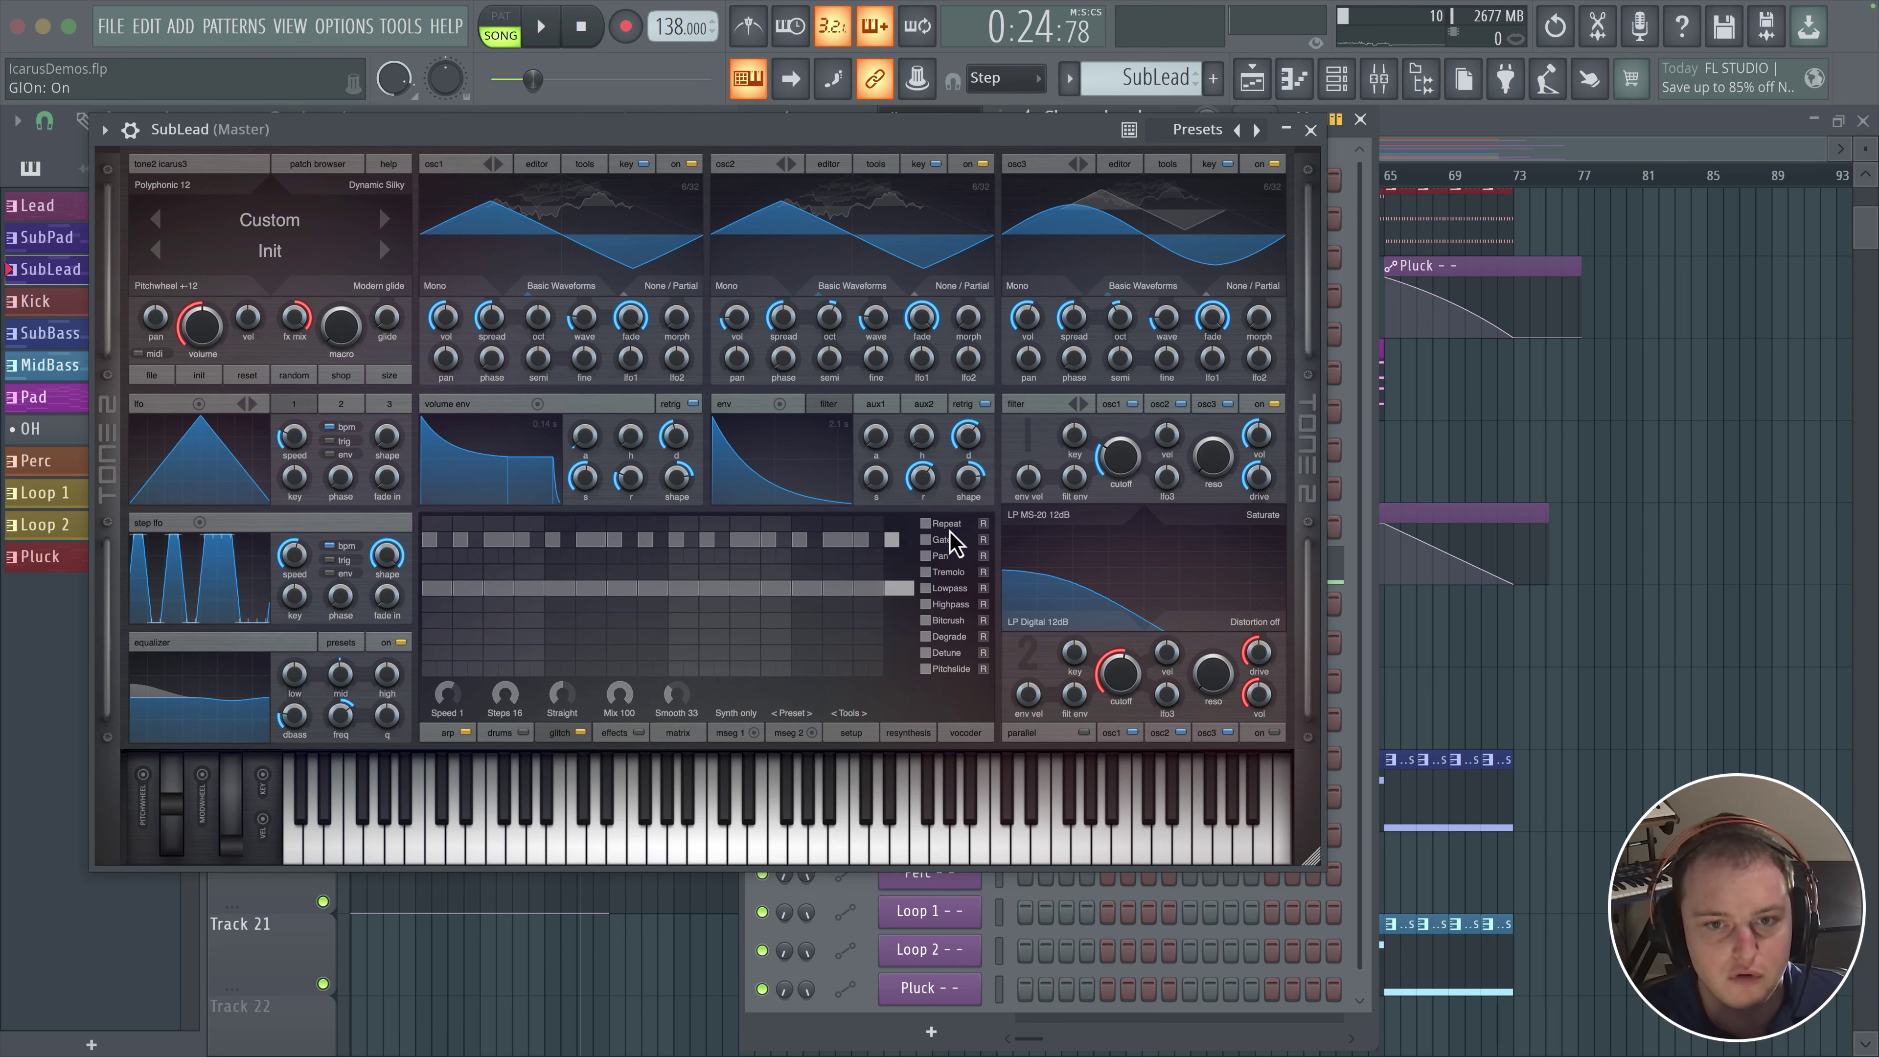
left_click(931, 556)
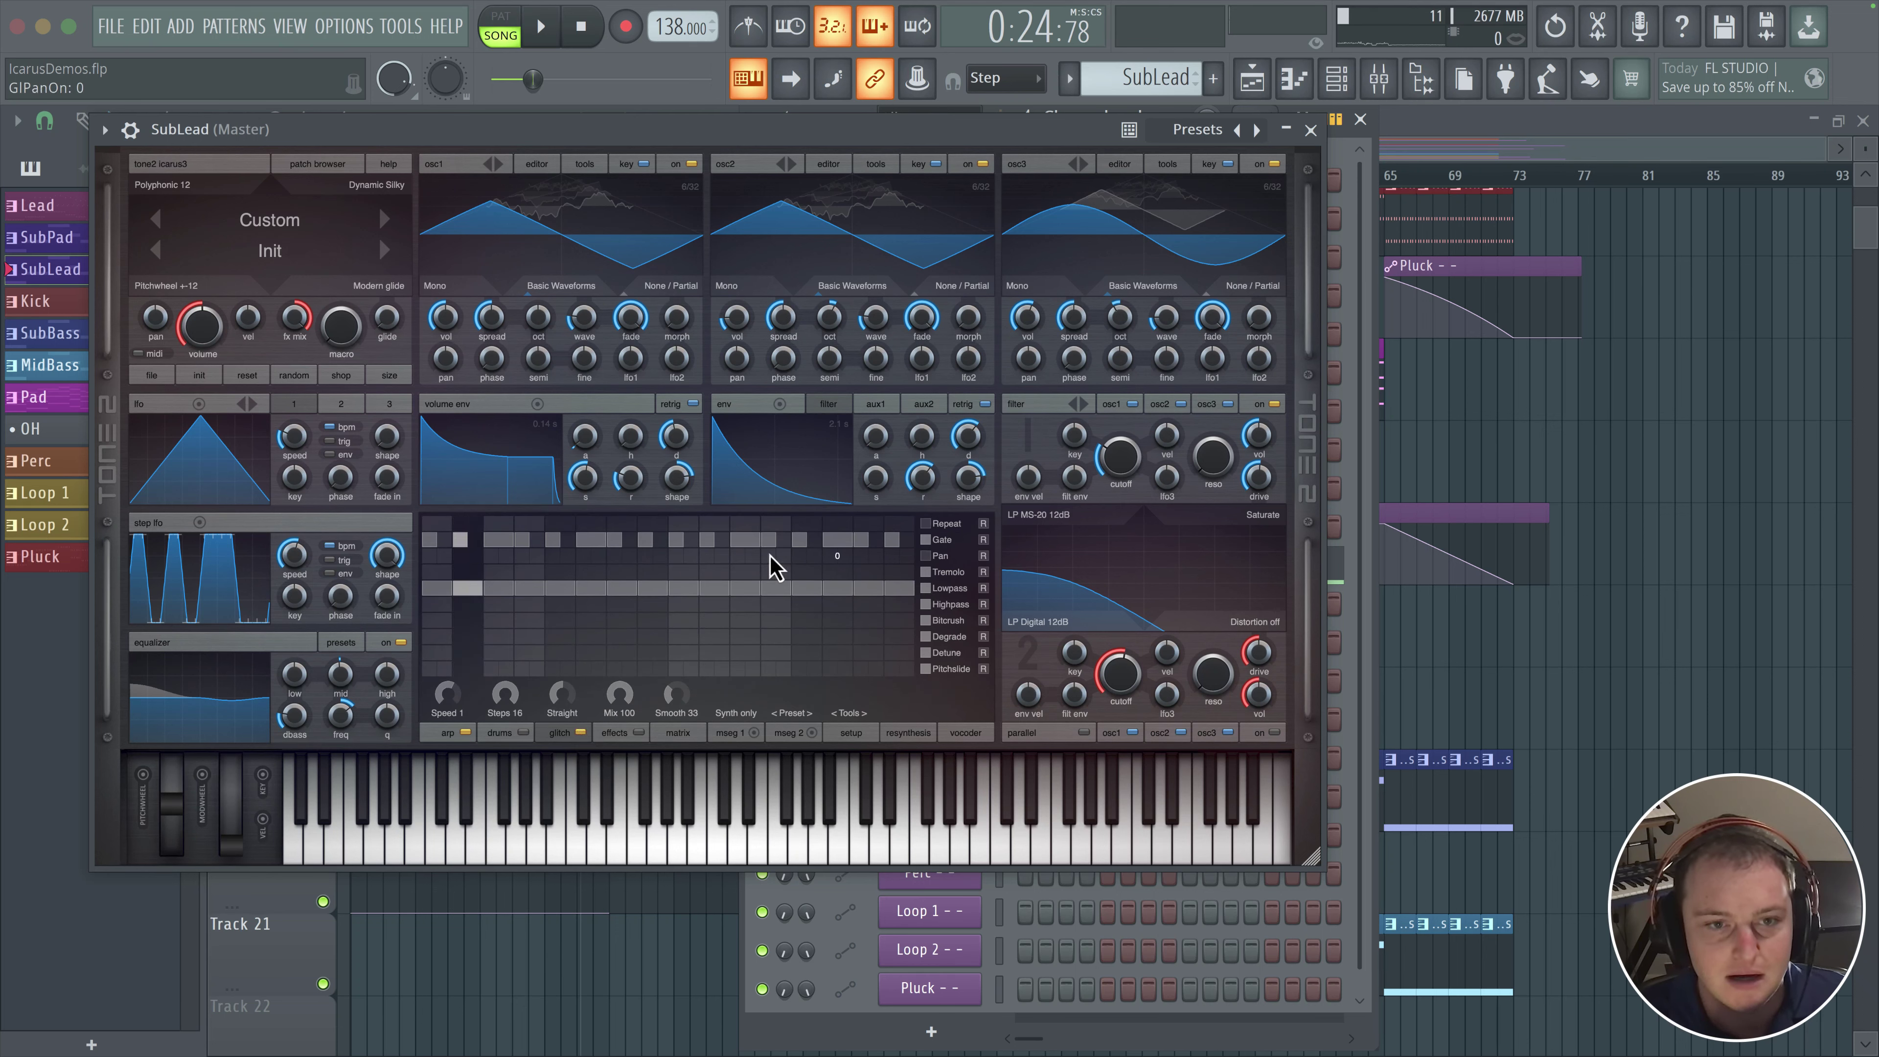
- Extend the second gate step, limit the glitch sequence to 2 steps, and set the first gate step to 75 and Smooth to 47
left_click_drag(442, 542, 480, 541)
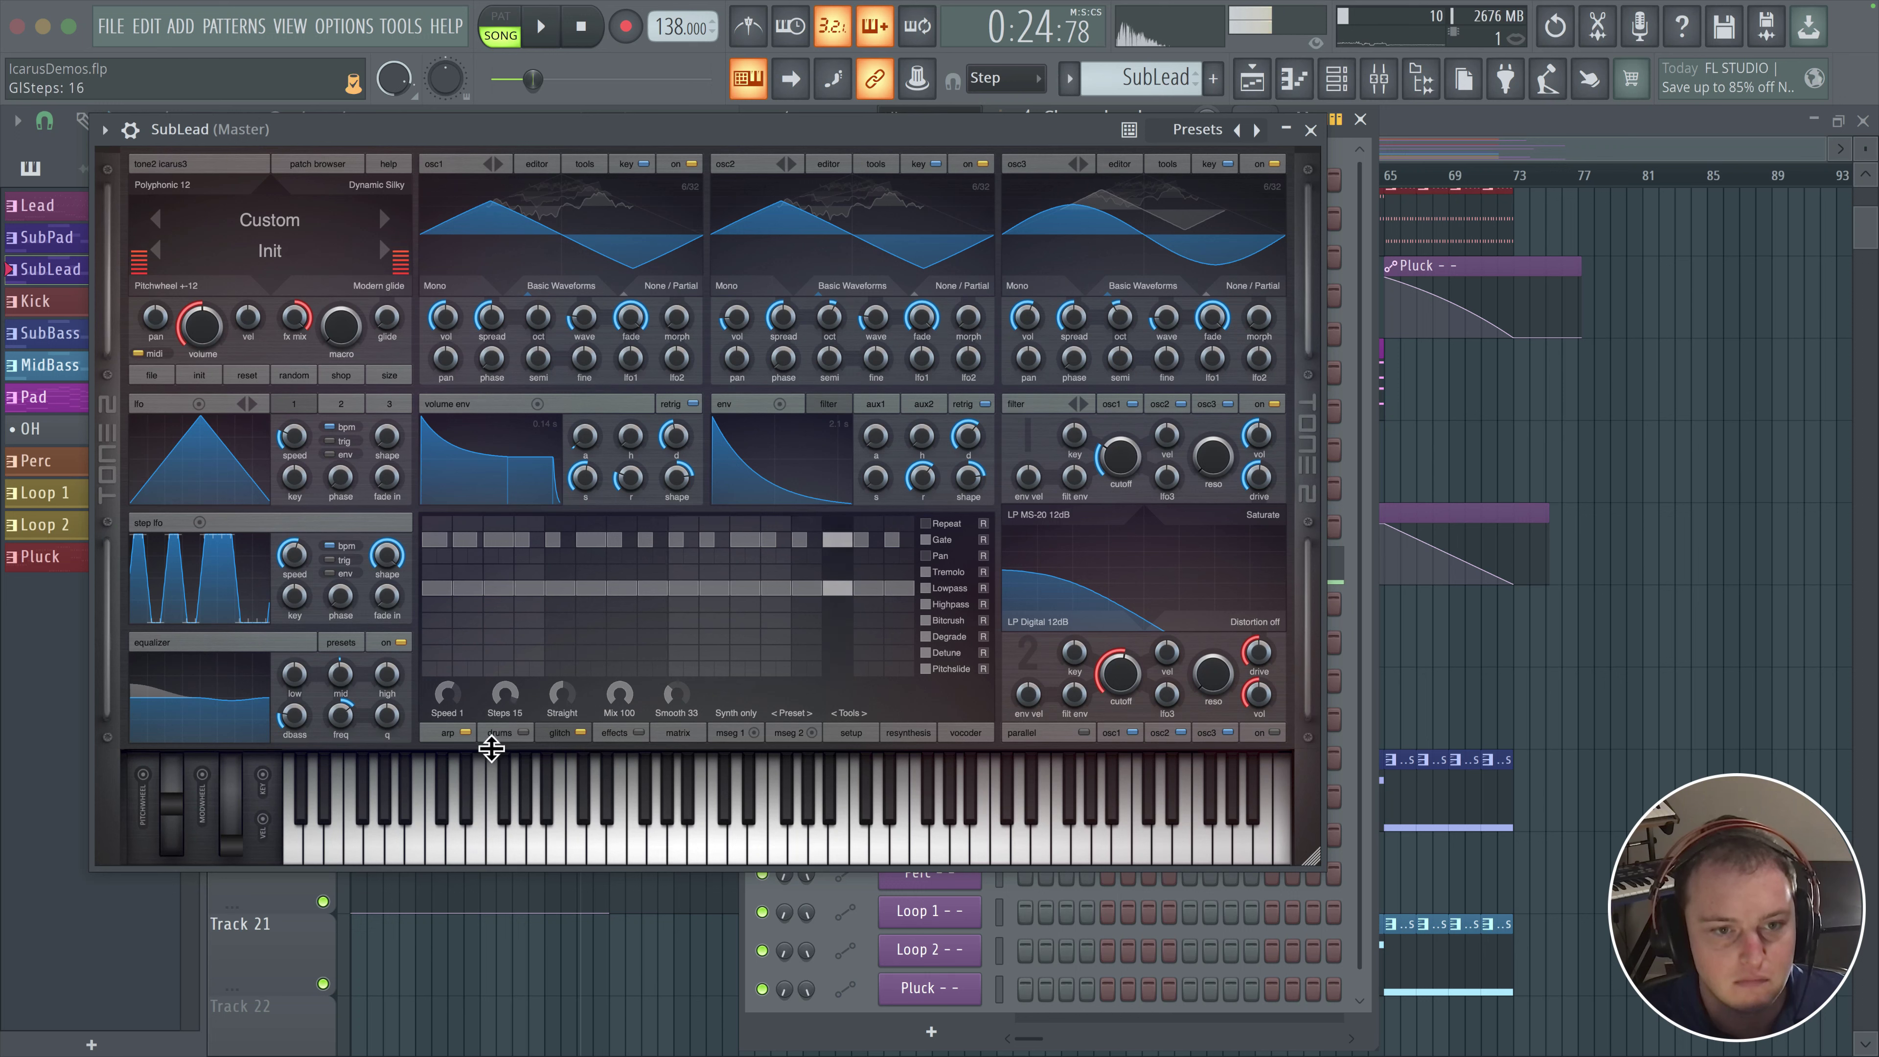
left_click_drag(492, 750, 488, 784)
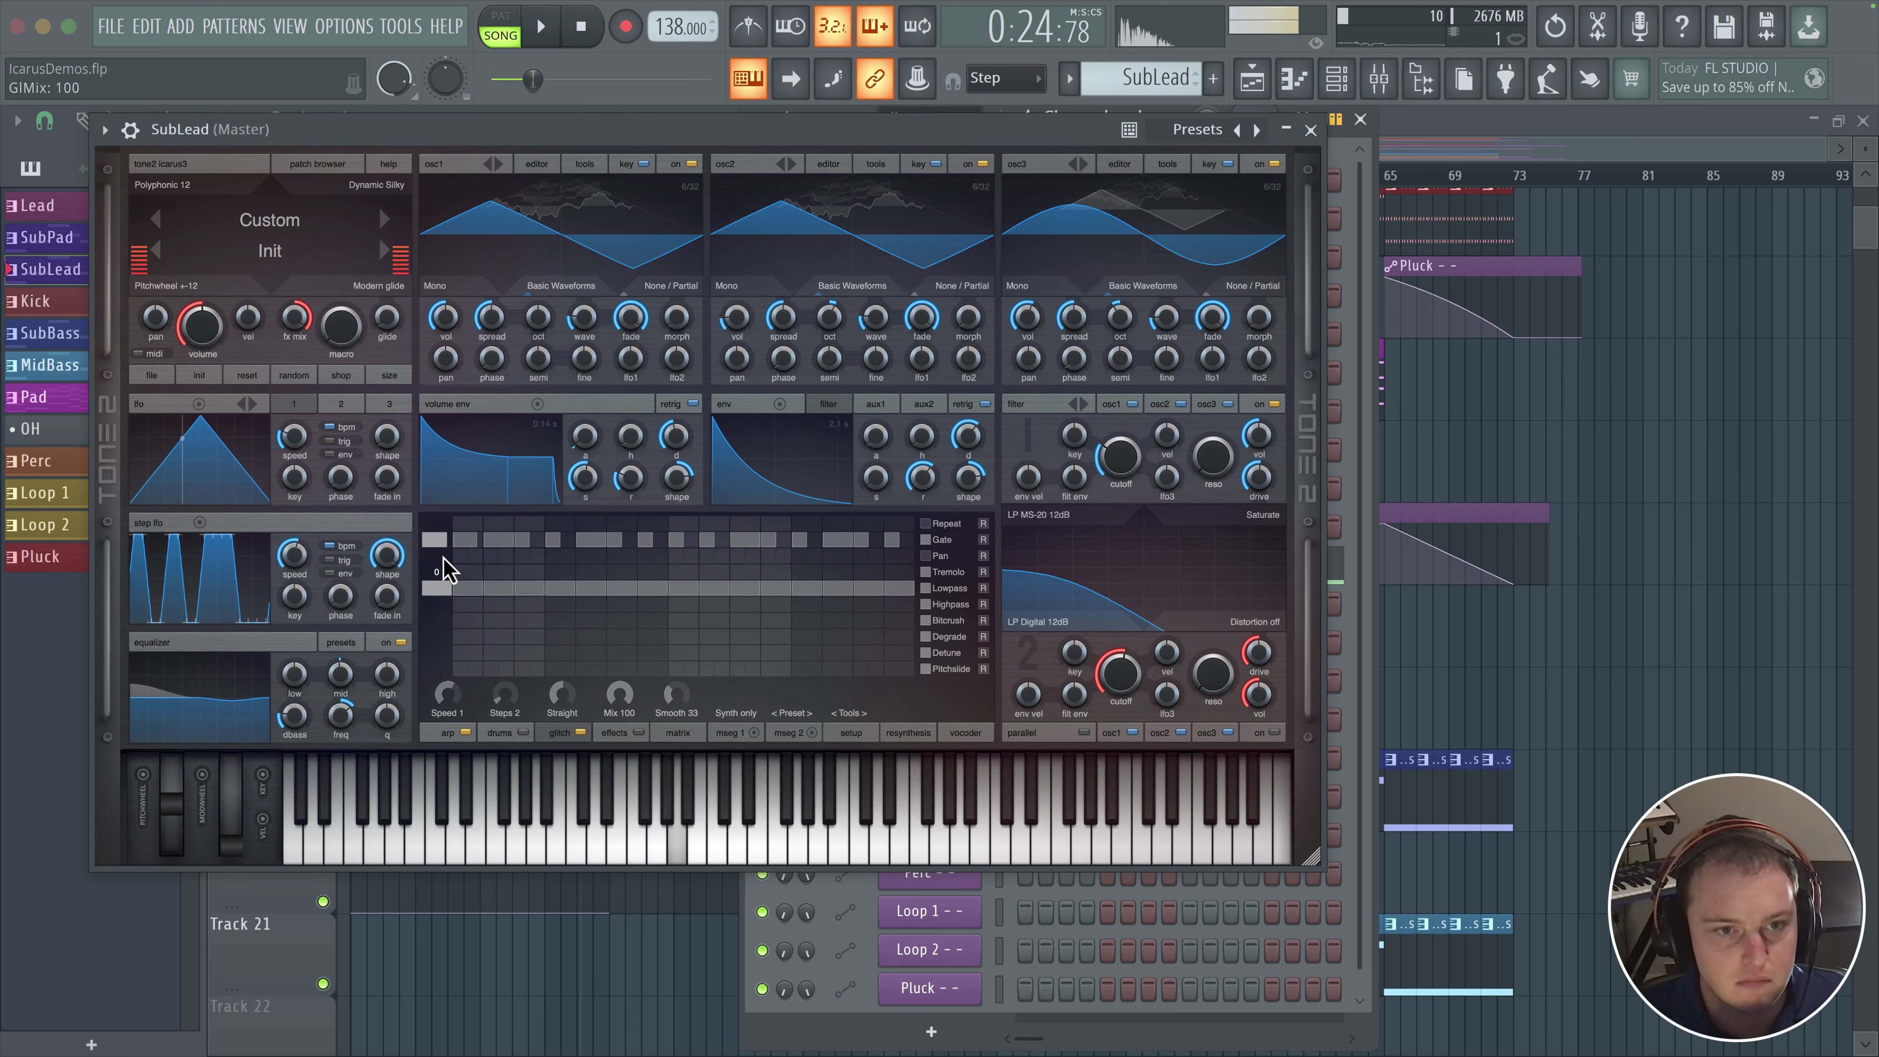
scroll(440, 541, "up", 5)
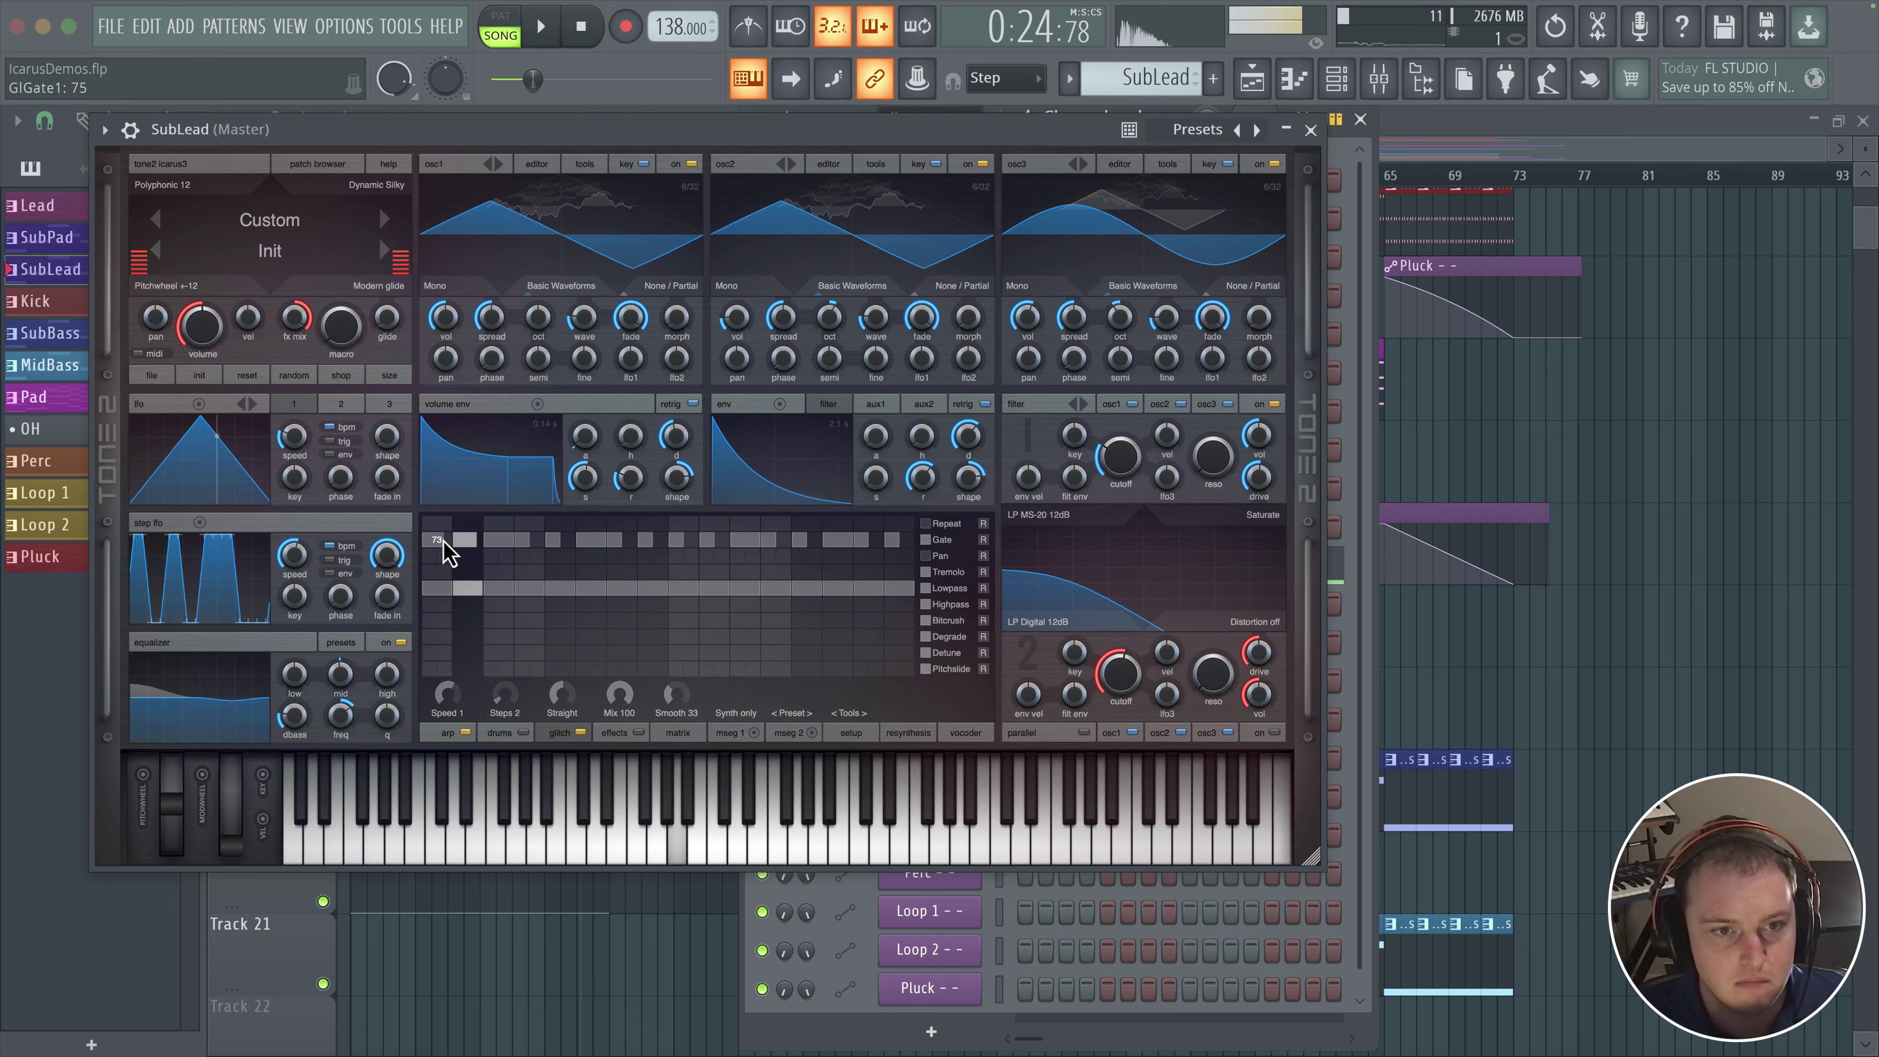
mouse_move(687, 711)
left_mouse_down()
mouse_move(717, 651)
mouse_move(702, 692)
left_mouse_up()
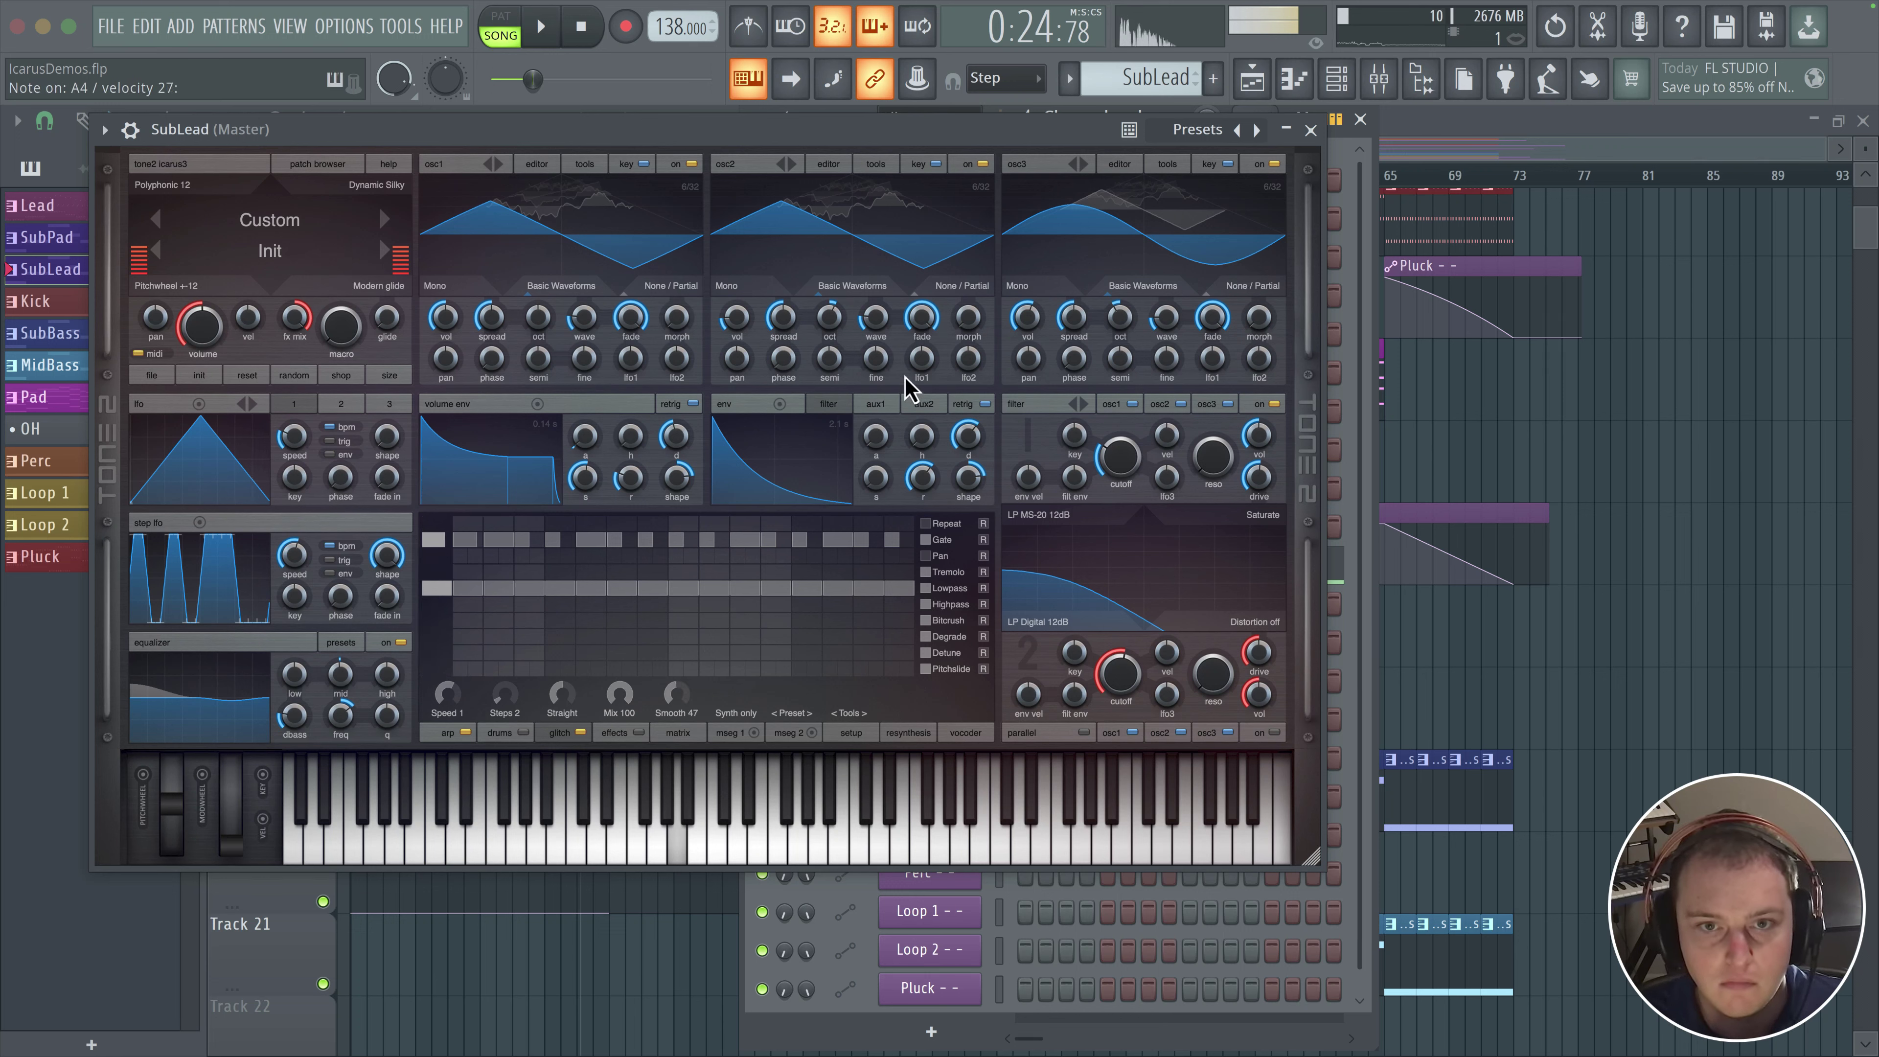
- Set filter 1's drive to 12 and reduce the volume envelope's sustain and decay
left_click_drag(1262, 490, 1255, 553)
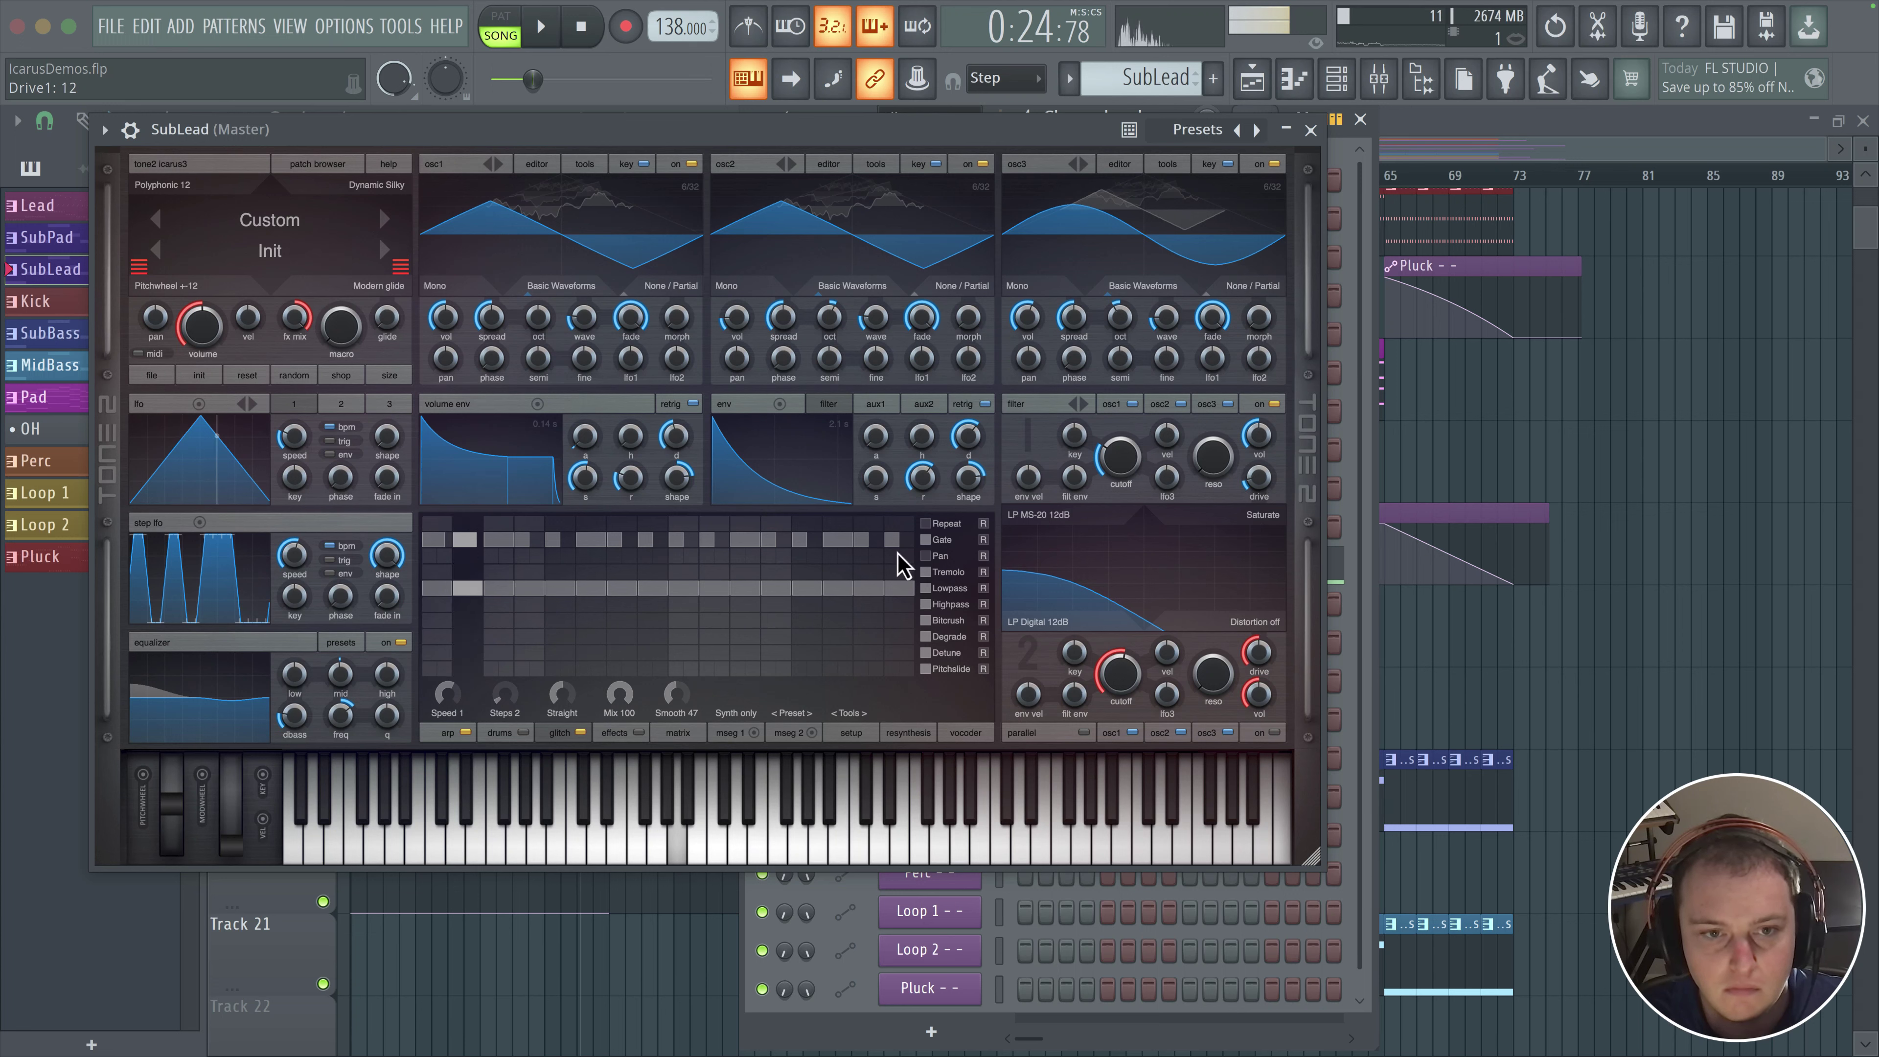
mouse_move(584, 477)
left_mouse_down()
mouse_move(584, 504)
mouse_move(593, 433)
mouse_move(584, 481)
left_mouse_up()
left_click_drag(677, 445, 676, 447)
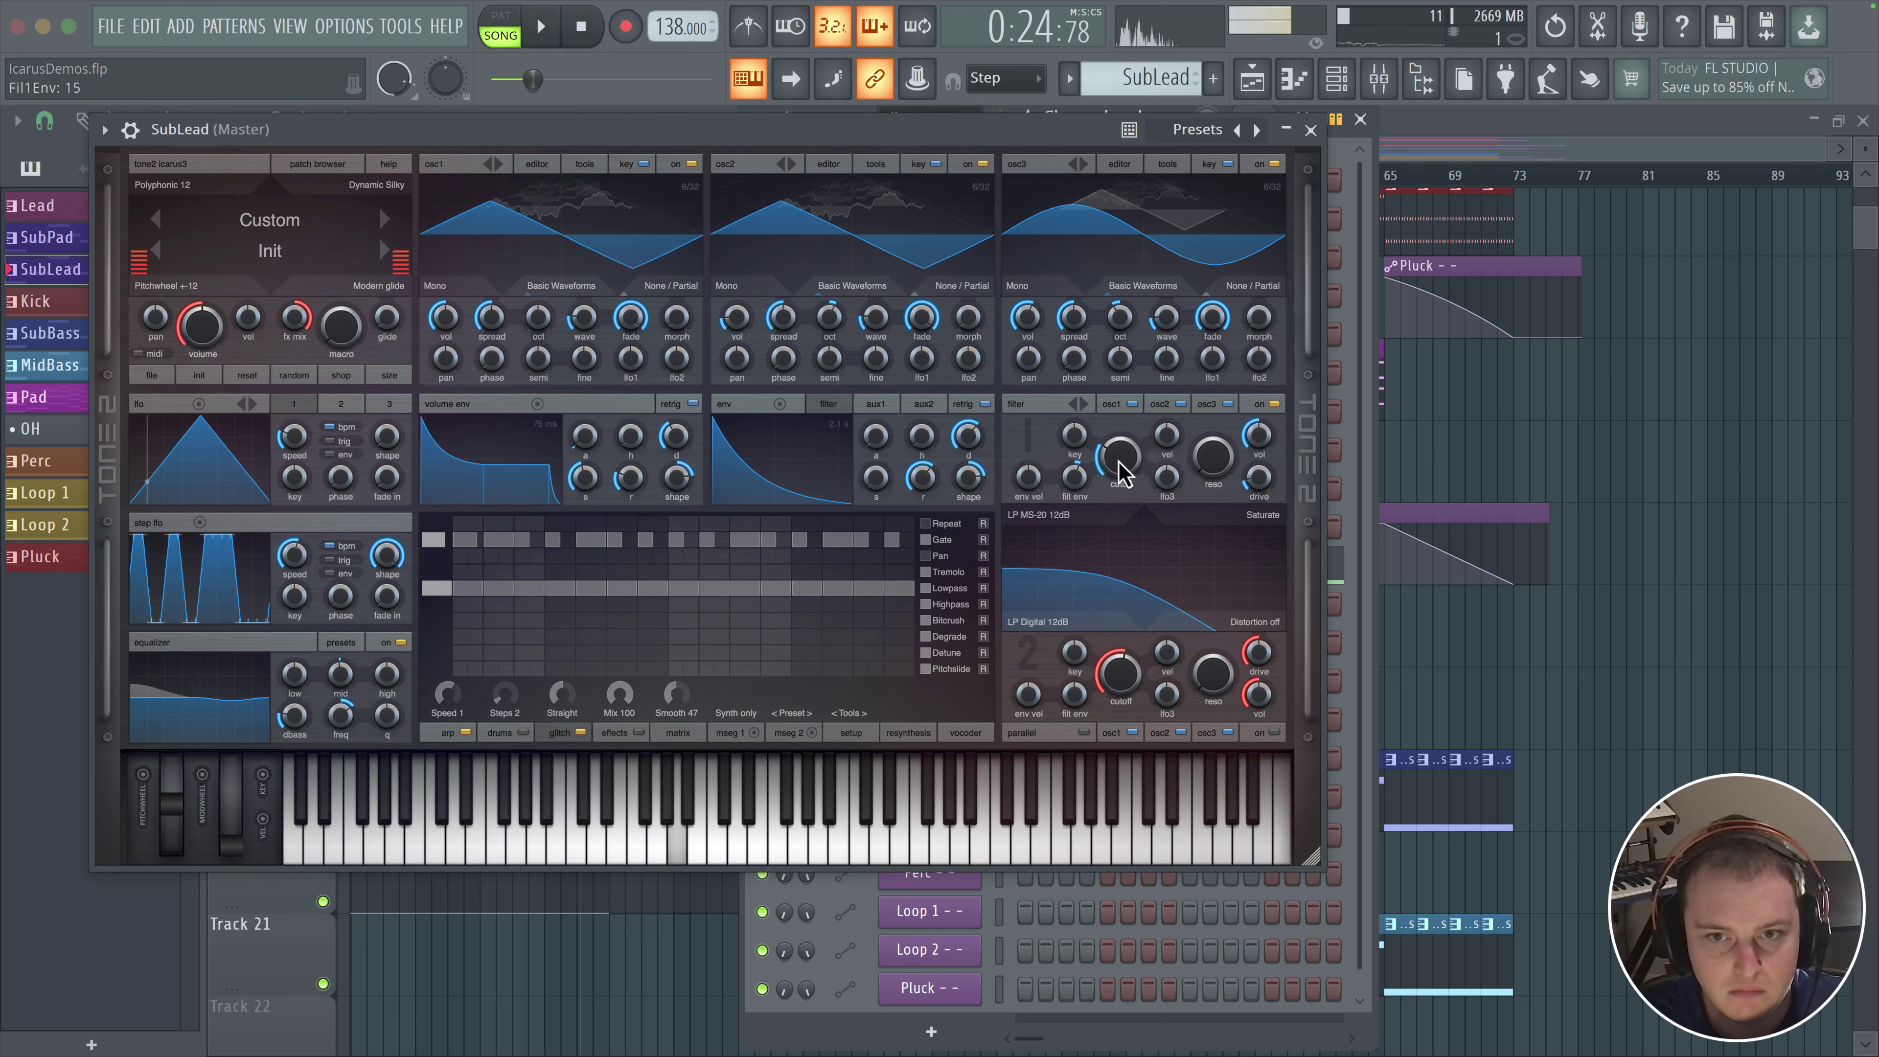
- Adjust filter 1's cutoff and envelope amount, together with the filter envelope's decay
left_click_drag(1116, 458, 1086, 488)
left_click_drag(981, 453, 981, 466)
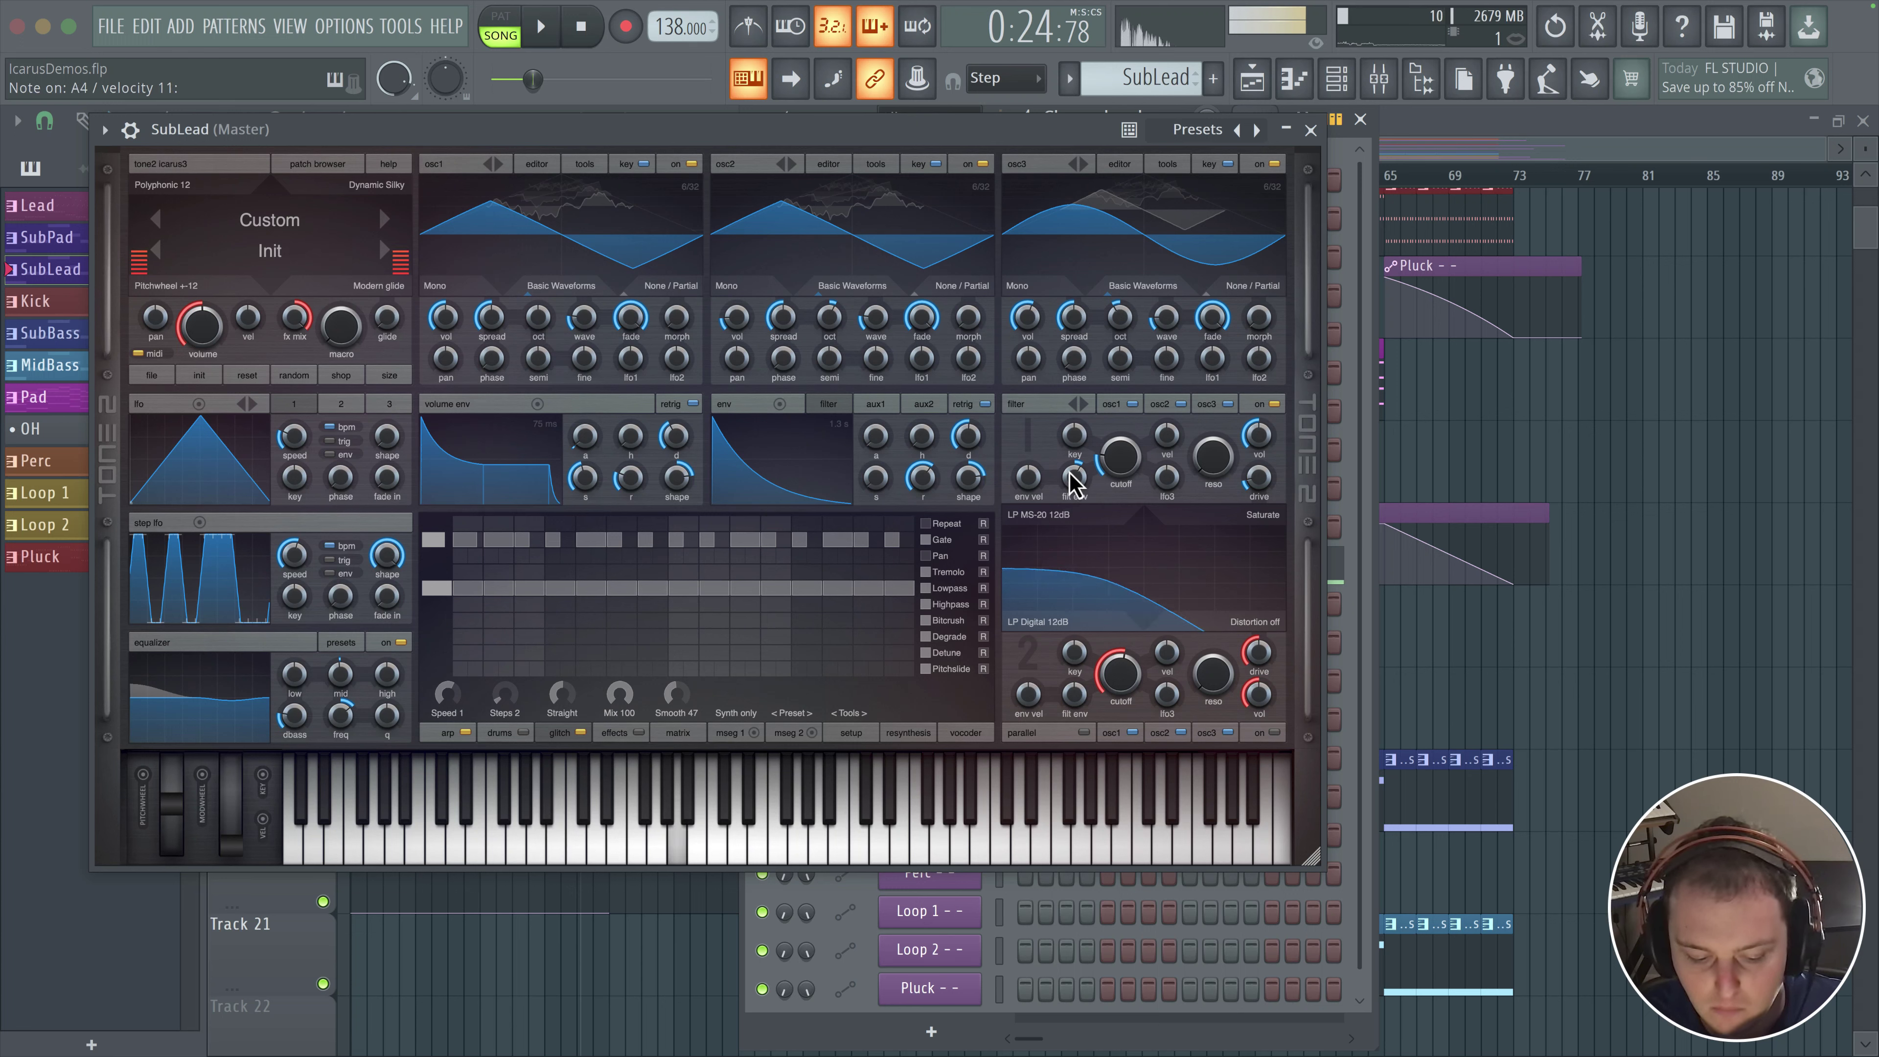
- Set oscillator 3's volume to 85 and turn off oscillators 1 and 2
left_click_drag(1048, 281, 1043, 307)
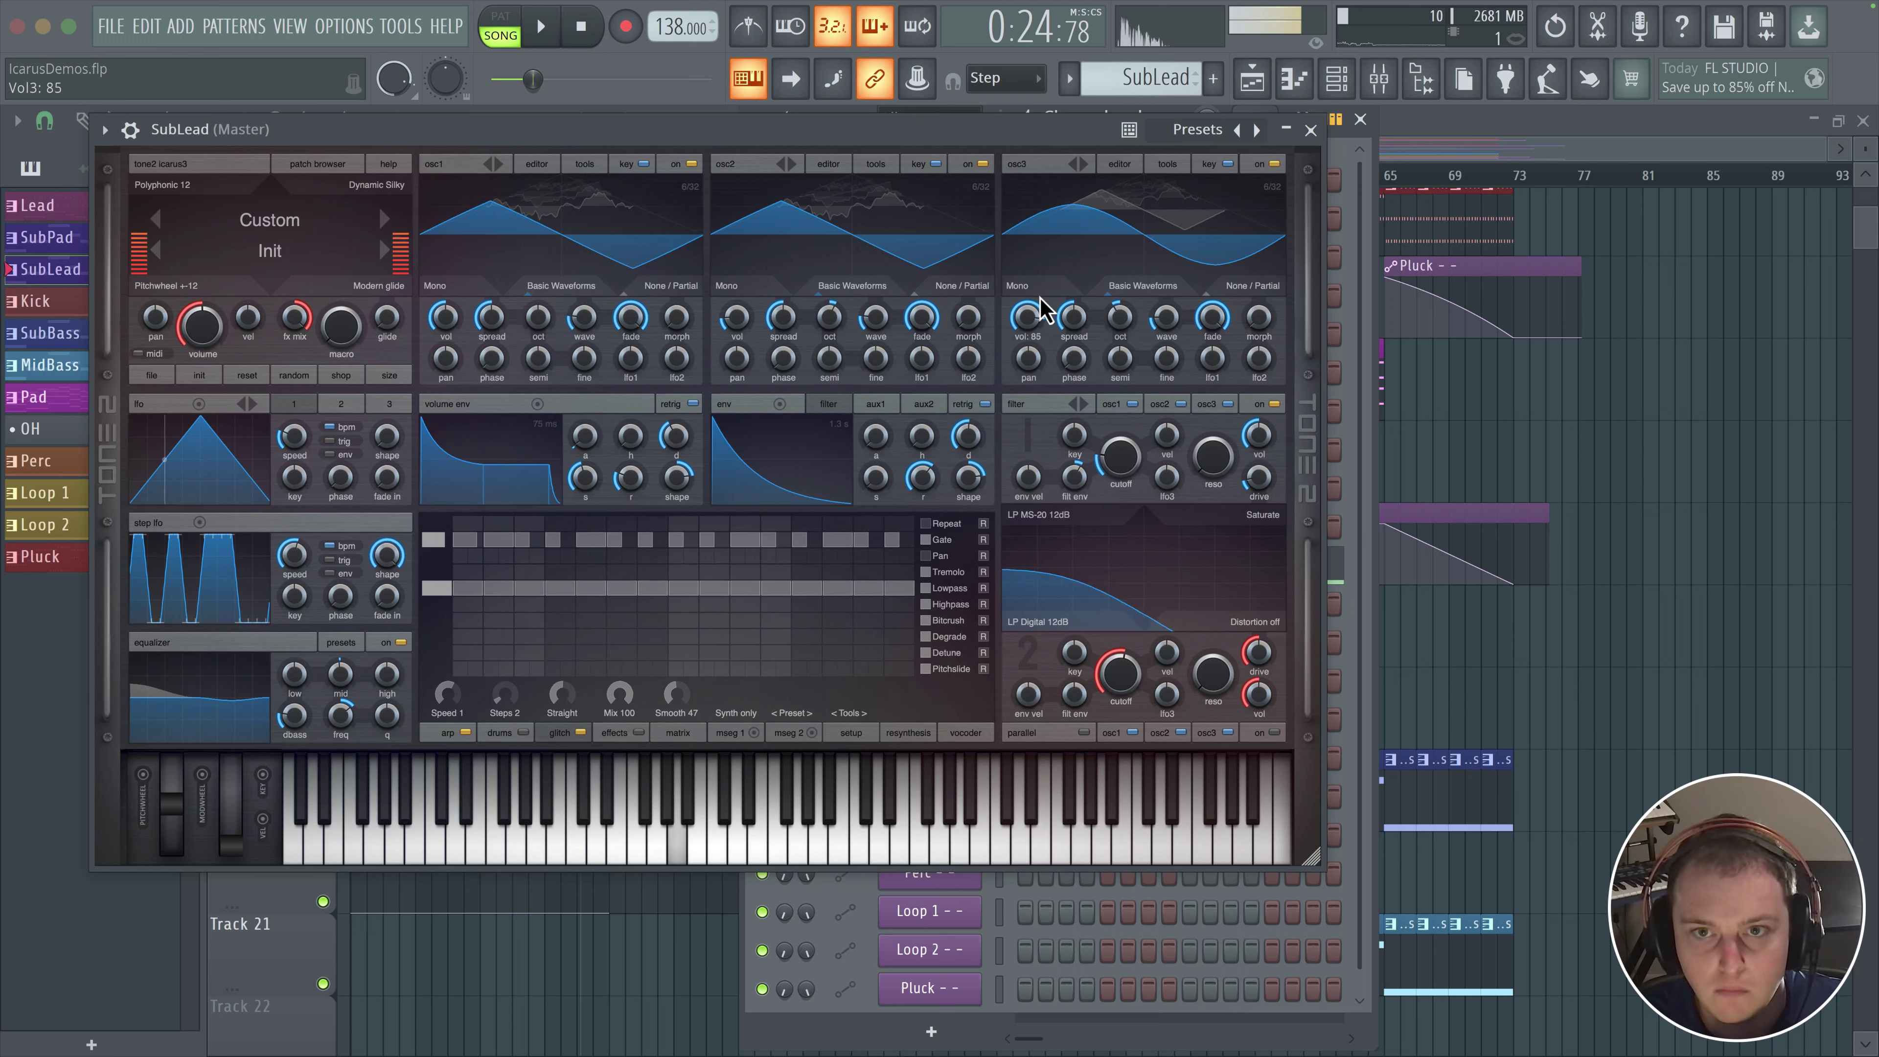
left_click(690, 164)
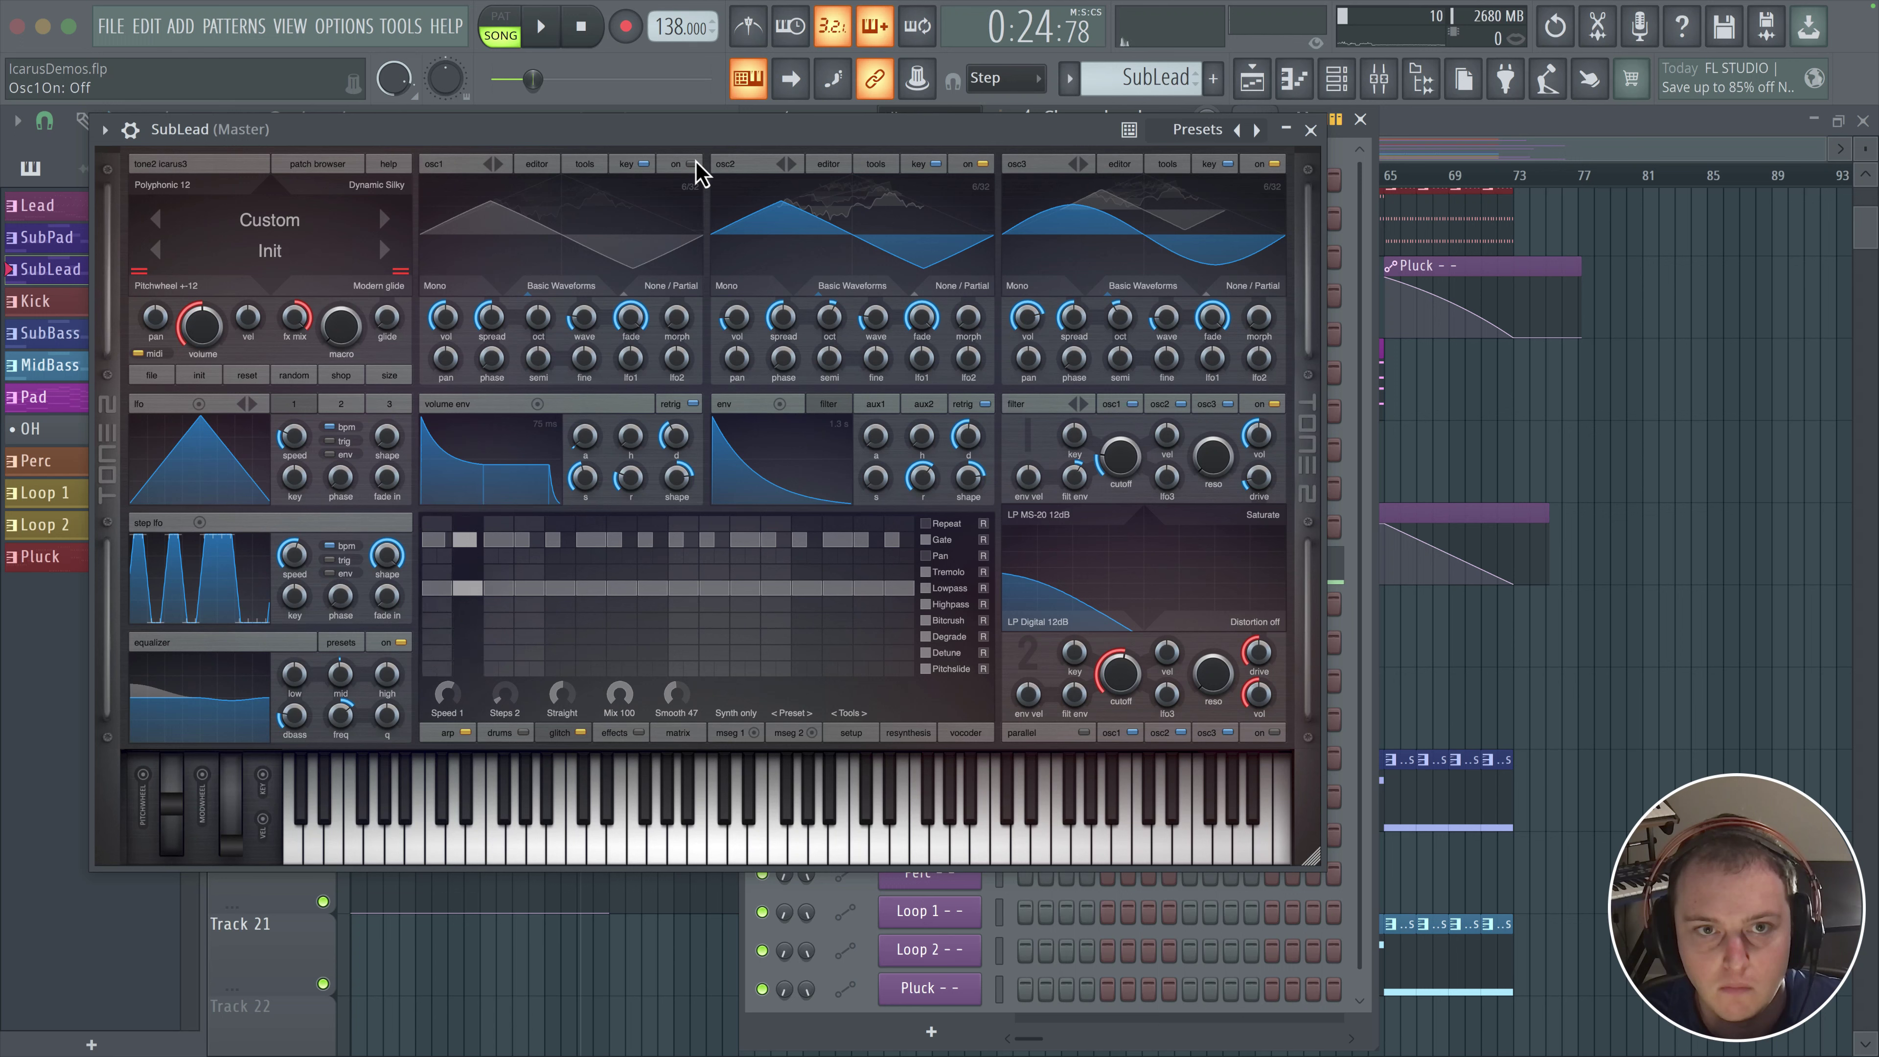
left_click(983, 164)
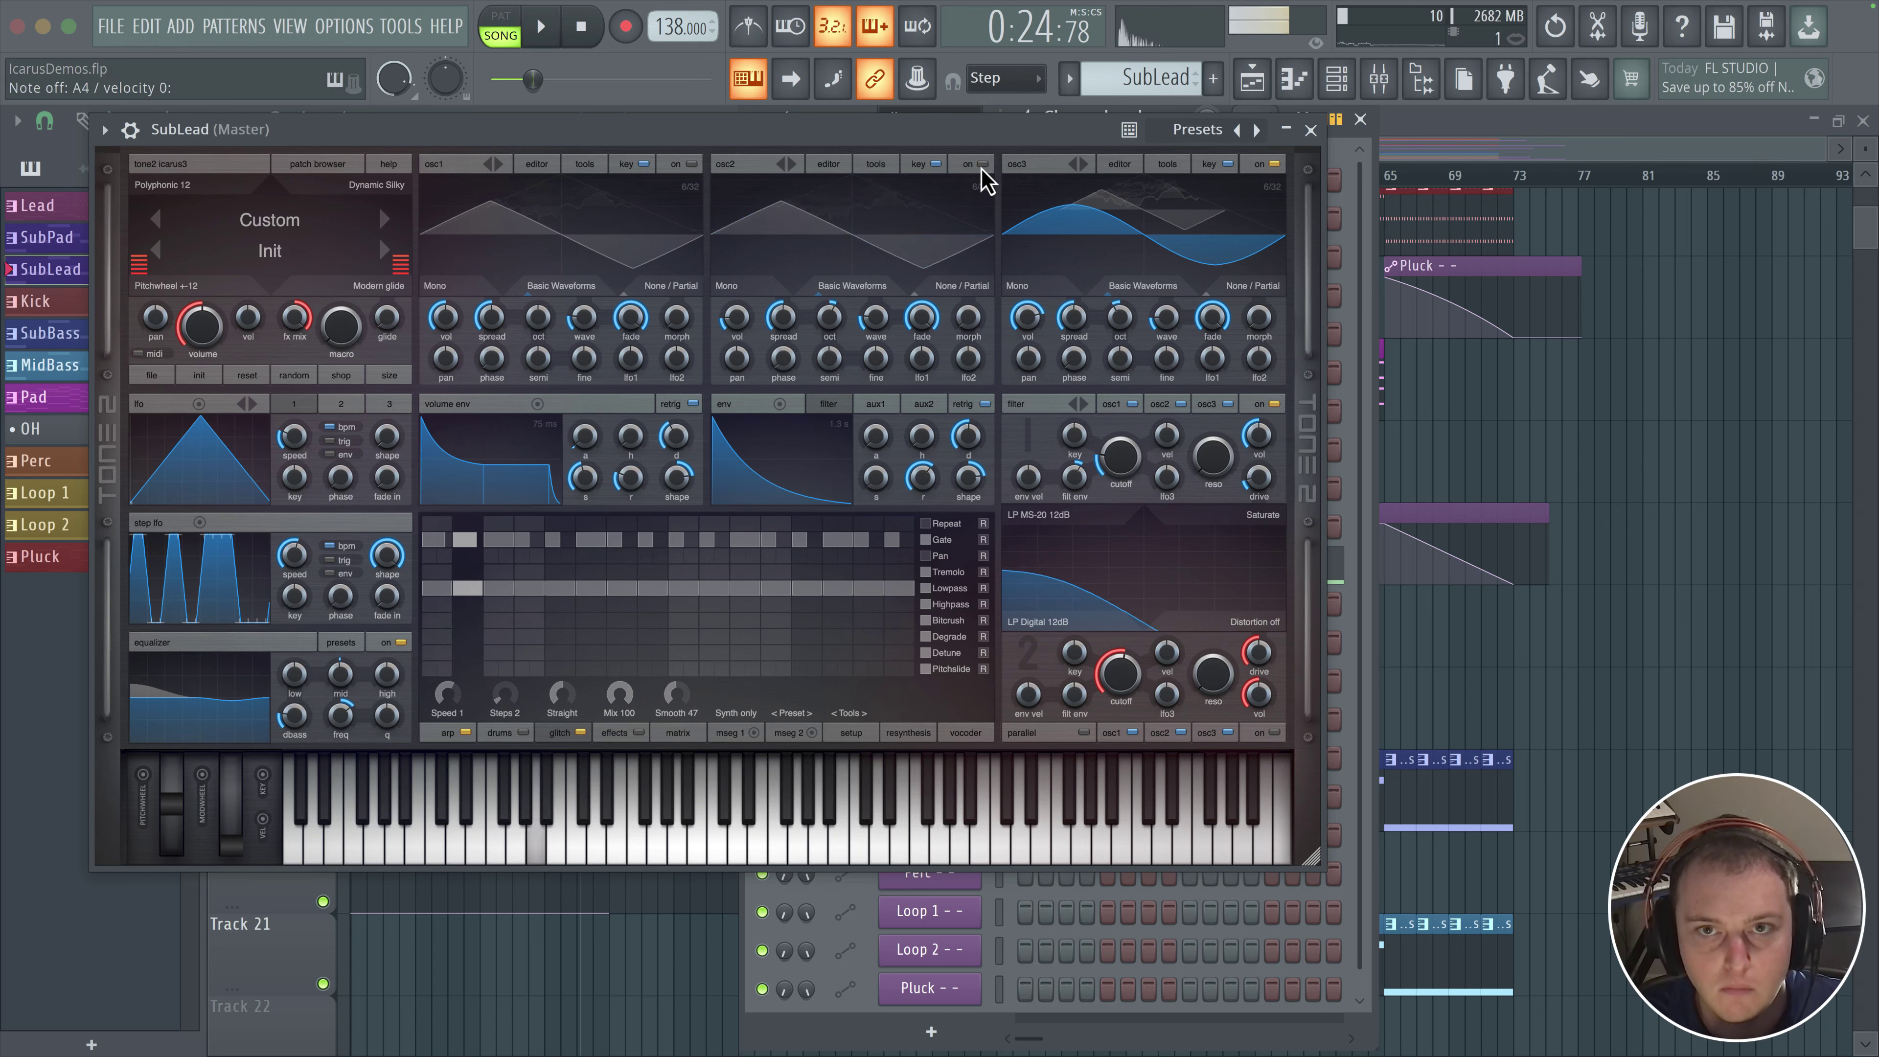
- Turn oscillators 2 and 1 back on and close the SubLead synth window
left_click(983, 164)
left_click(690, 163)
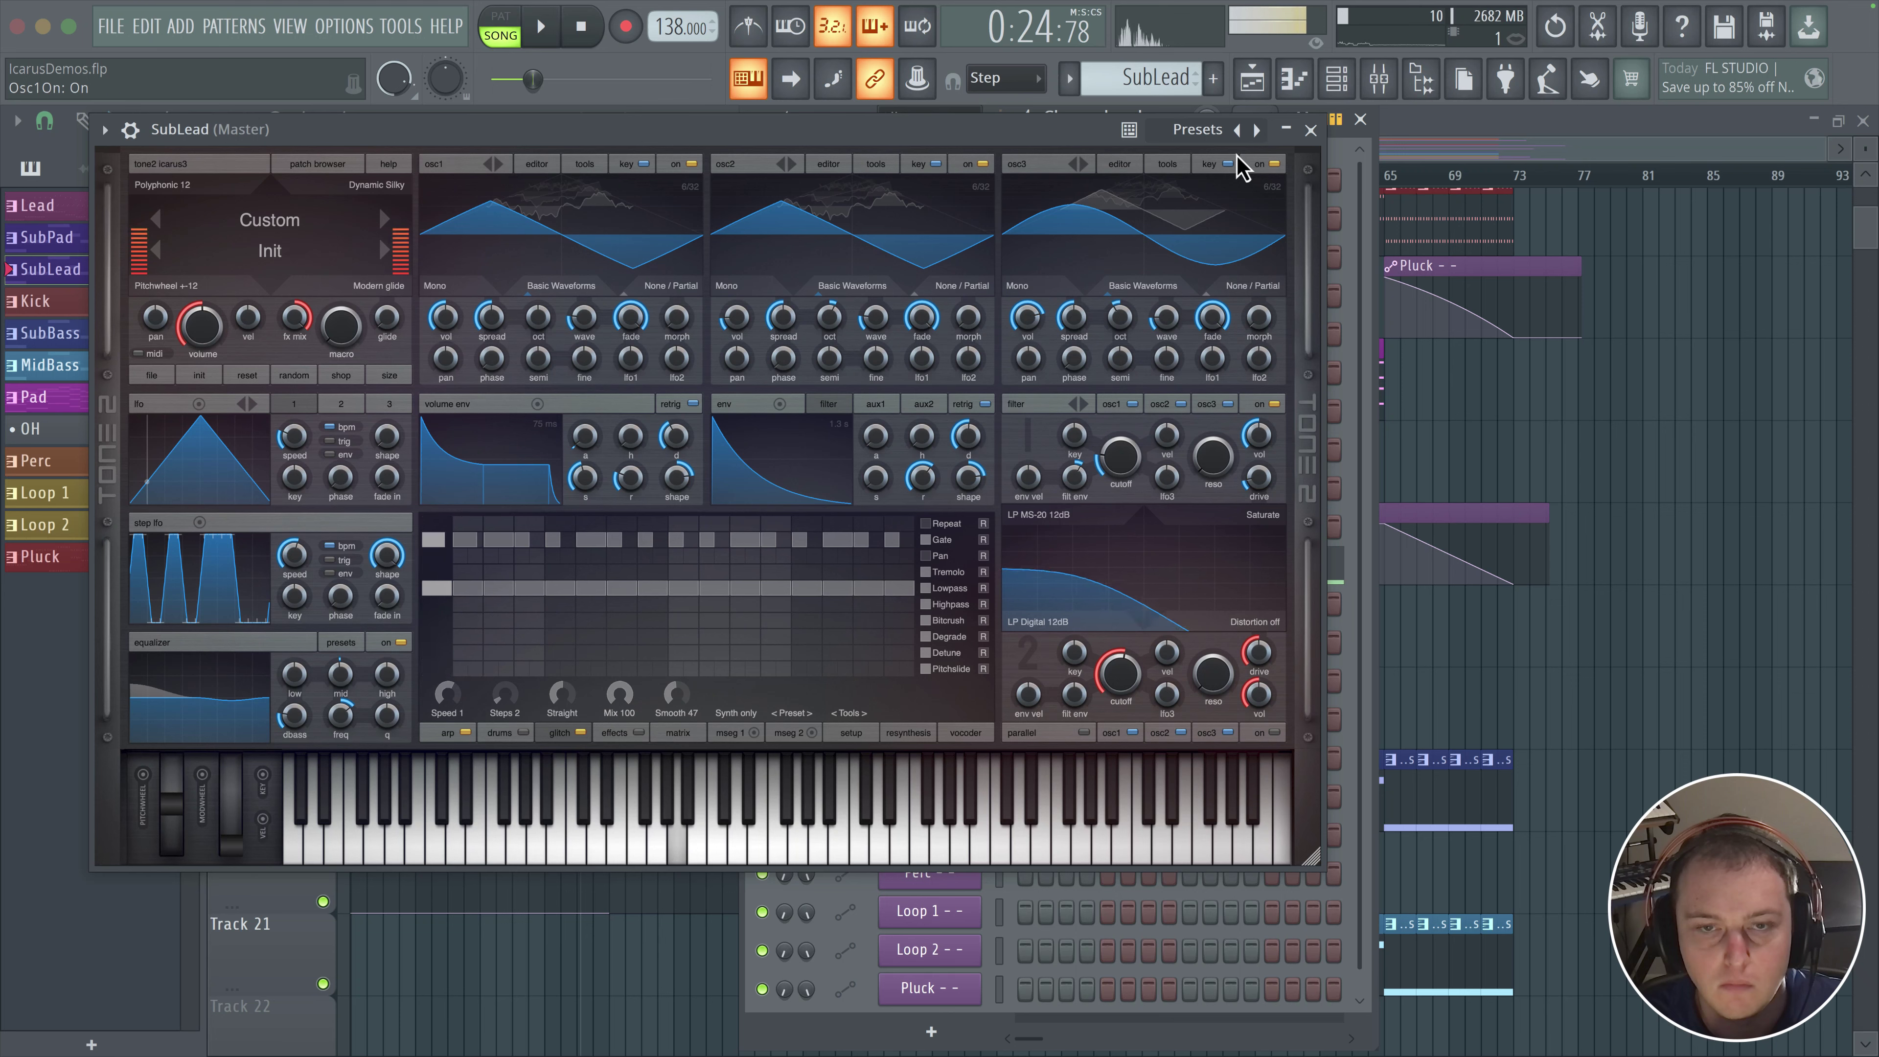
left_click(1310, 130)
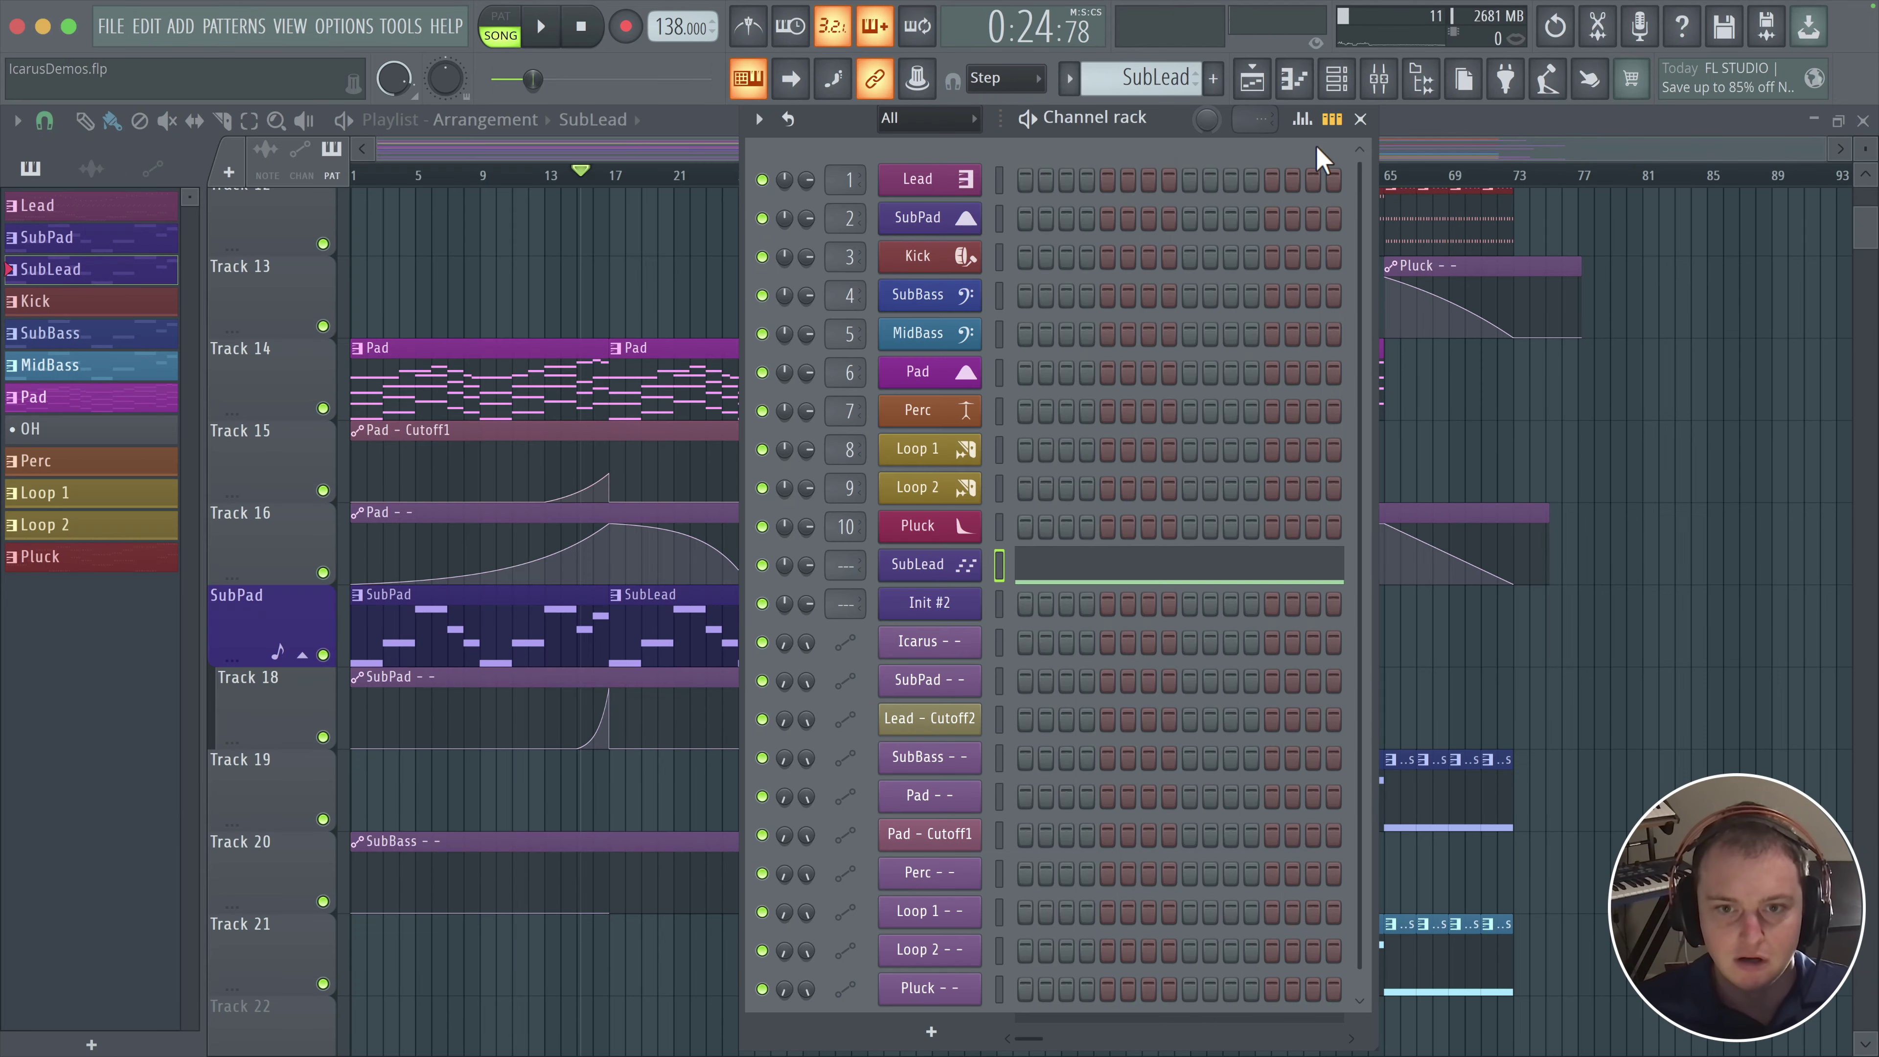
- Play the arrangement from about bar 14 and route the SubLead channel to mixer track 11
key("F6")
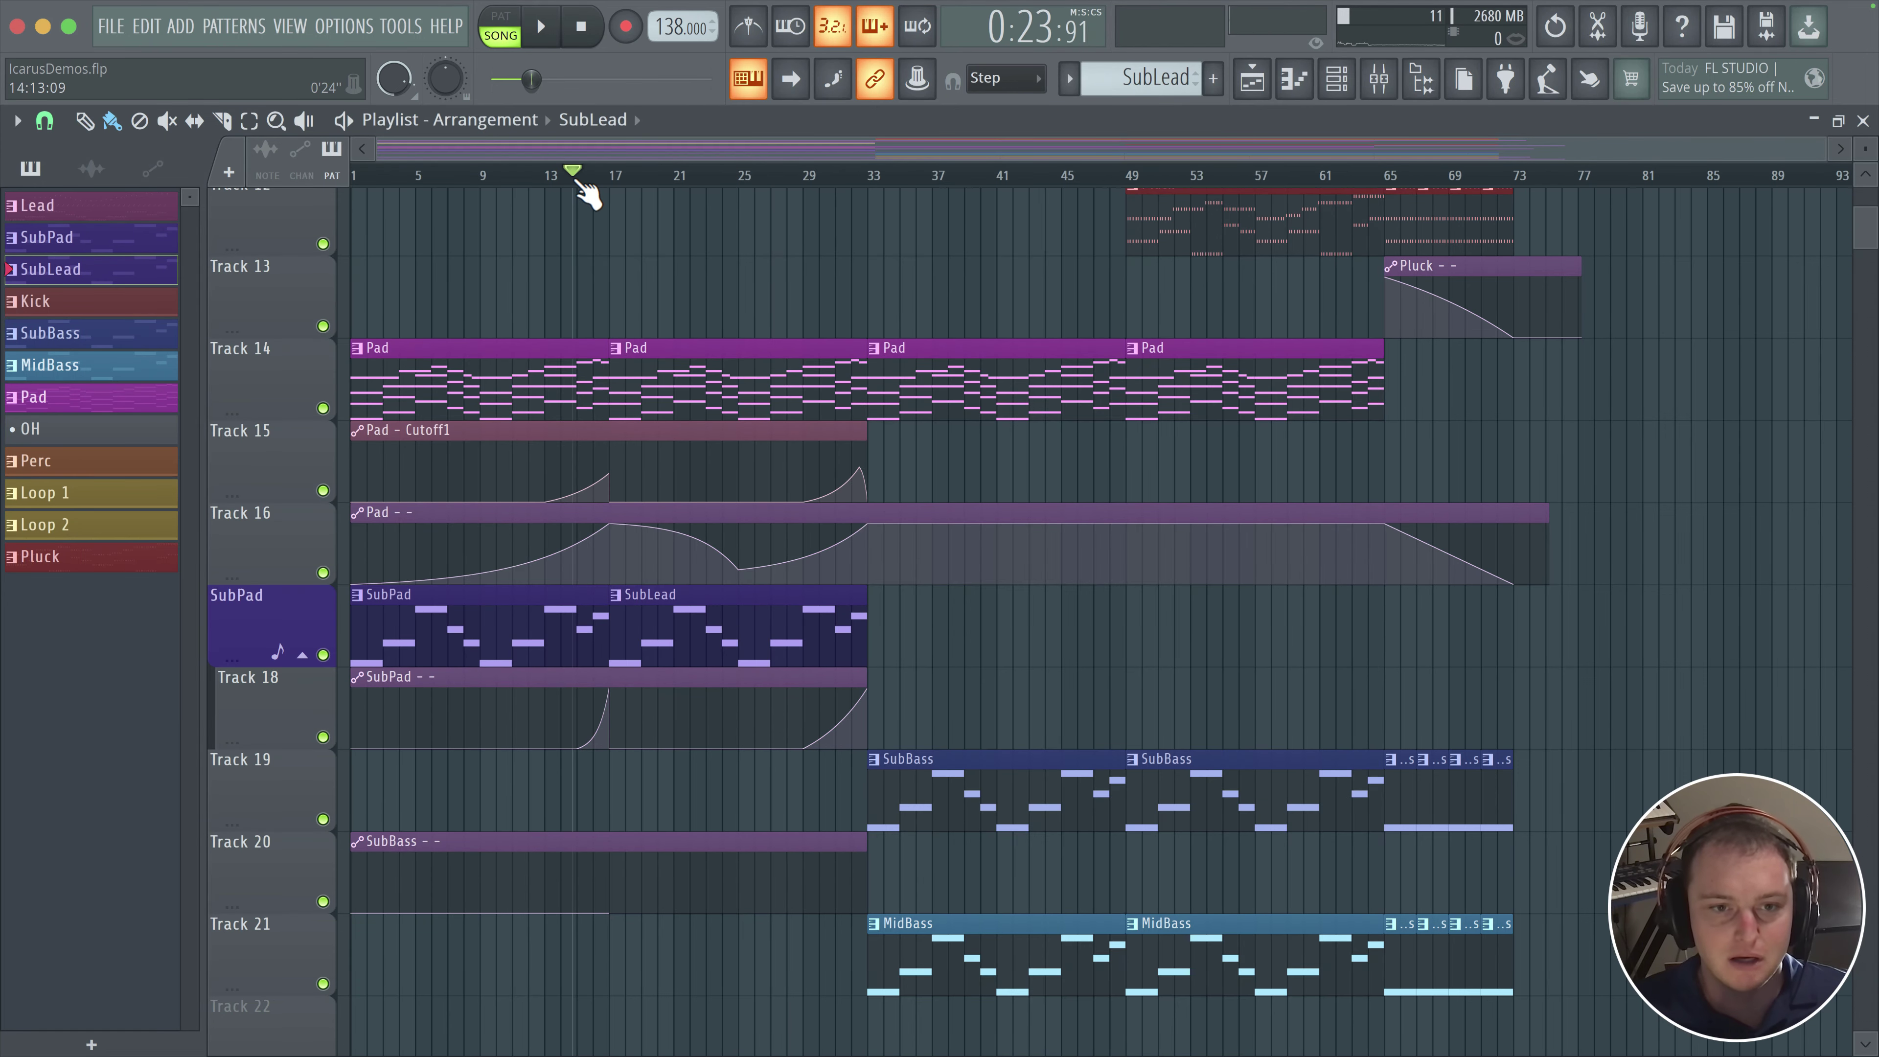
key("space")
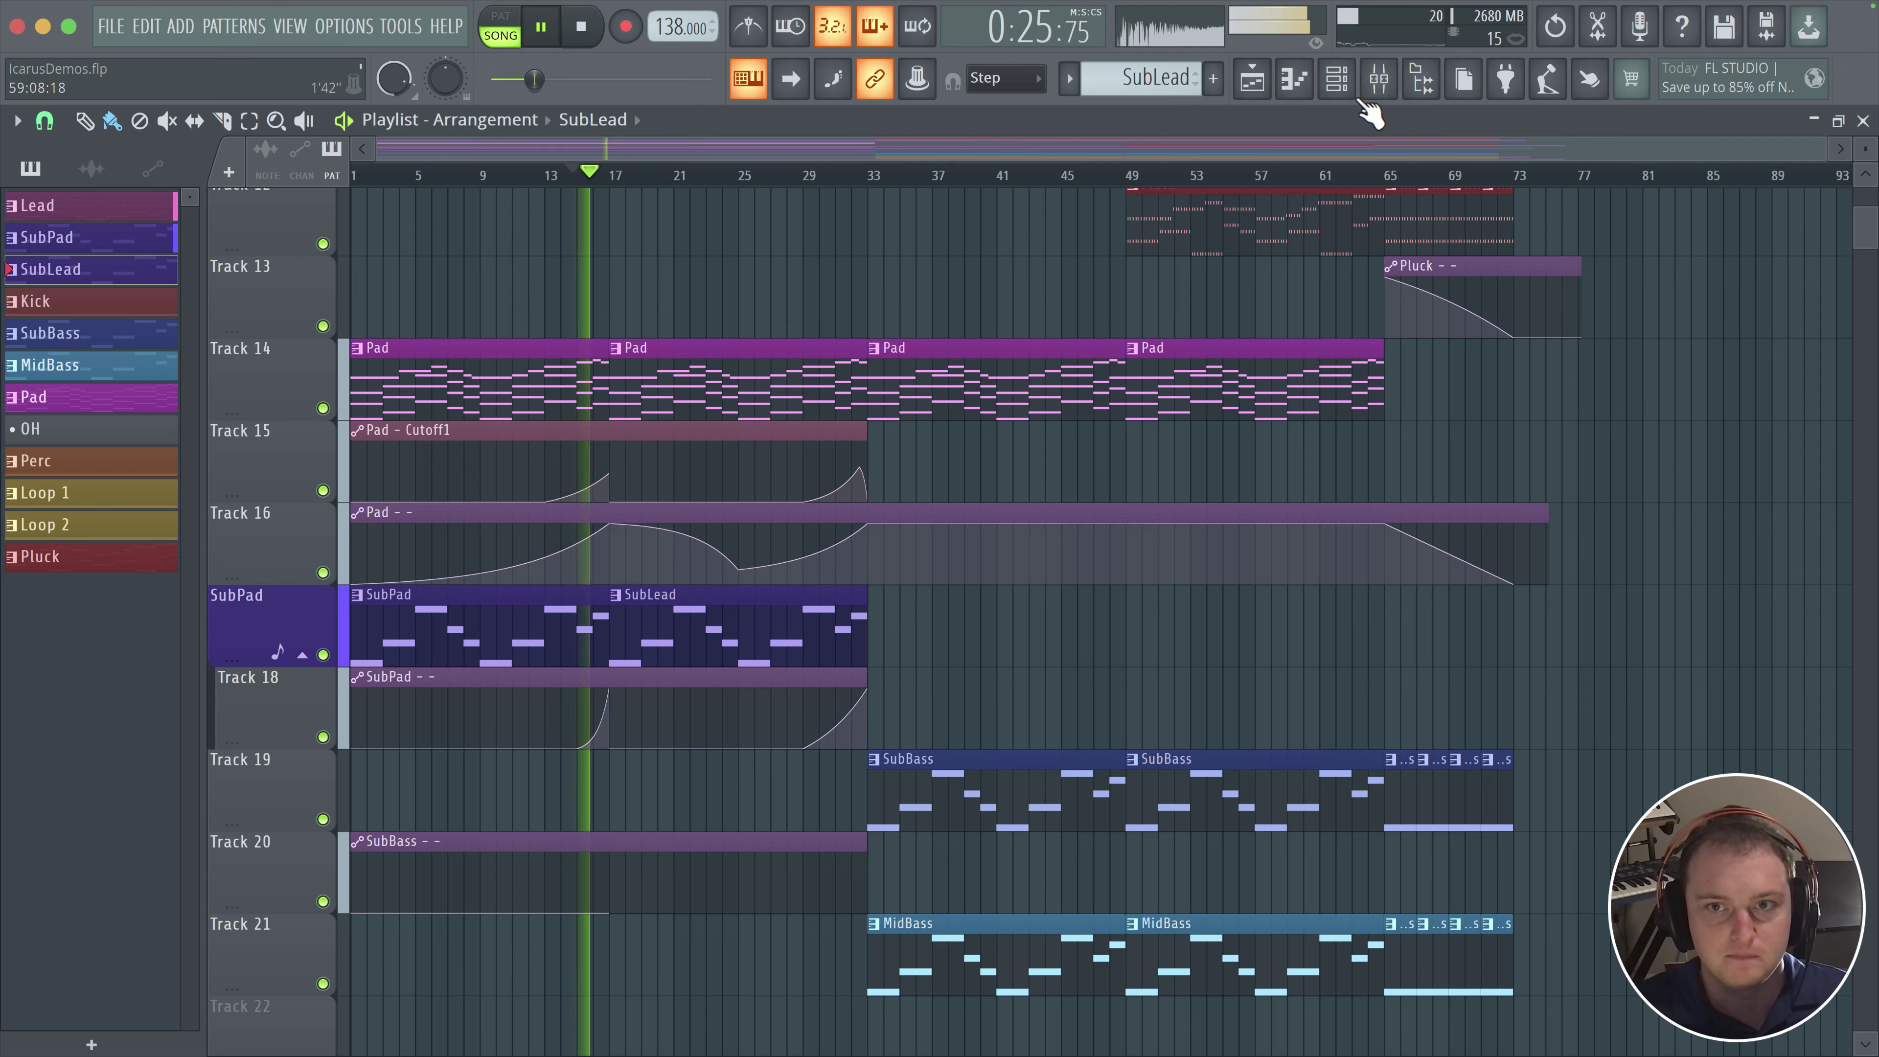
left_click(1337, 78)
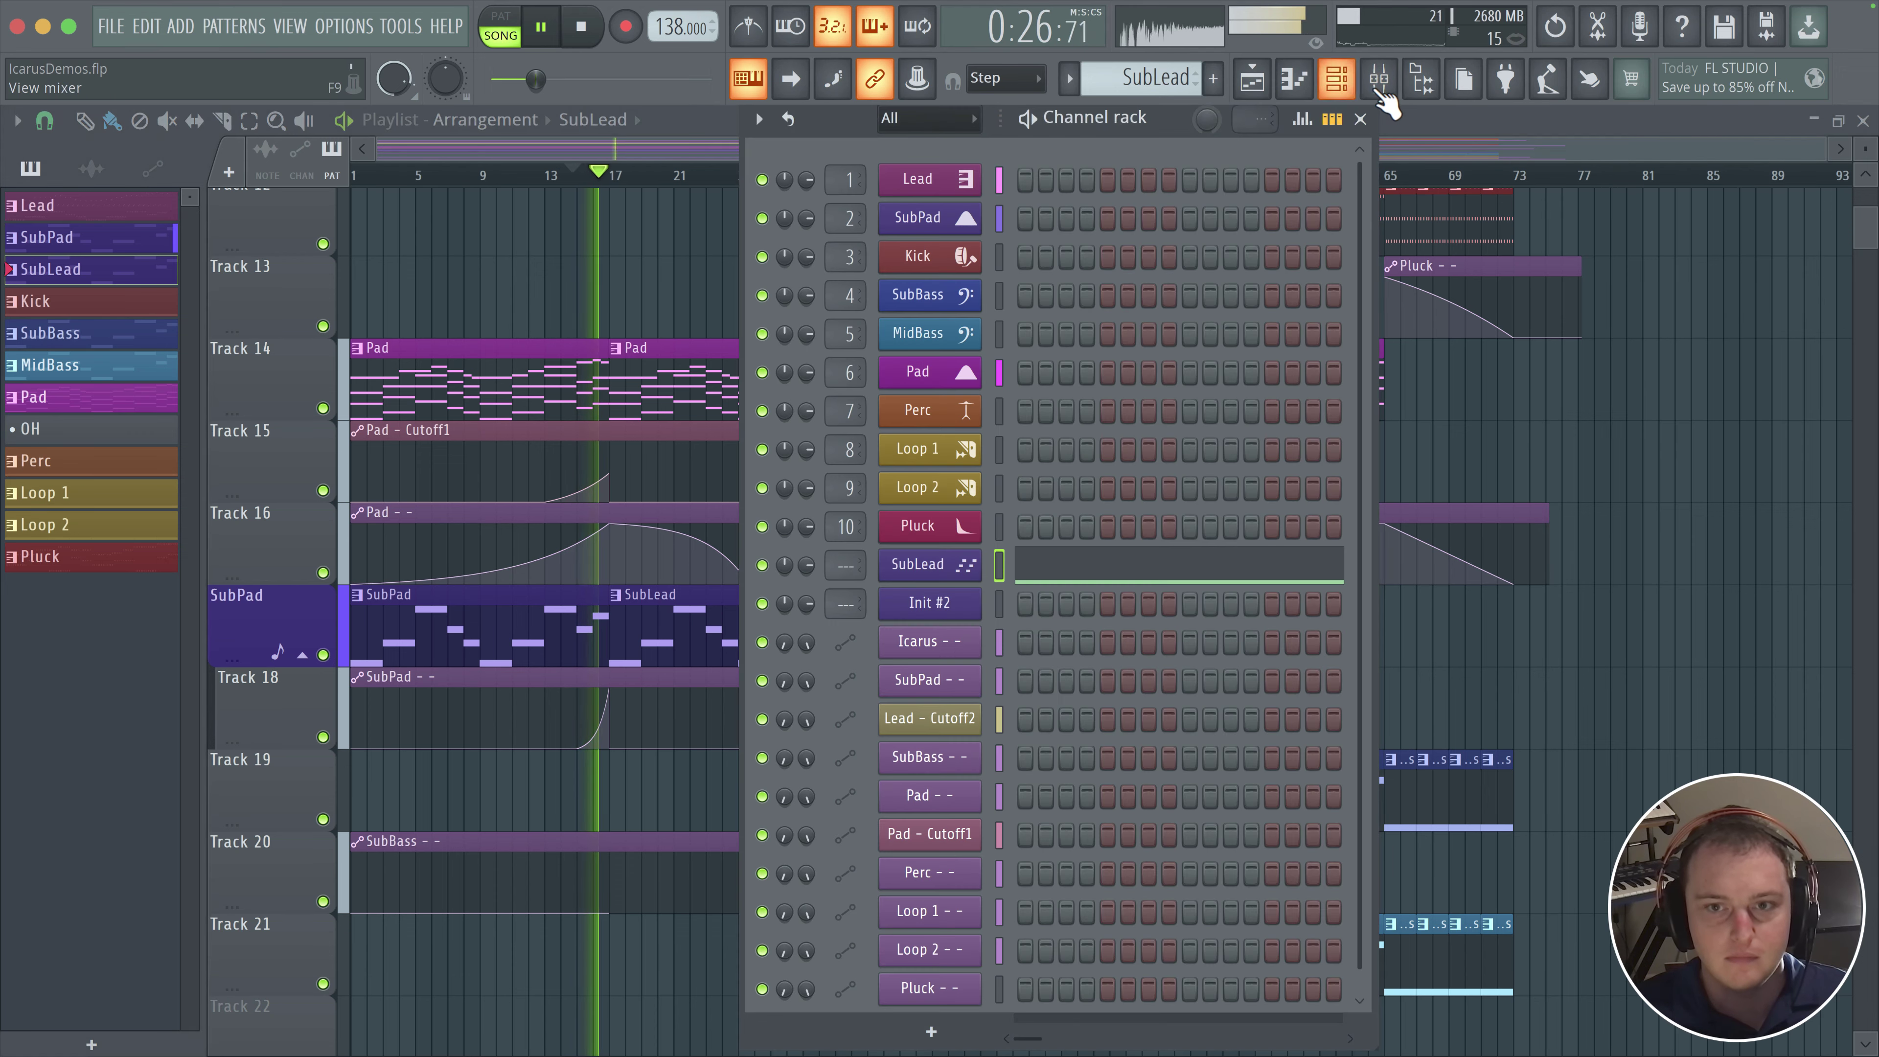
left_click(962, 571)
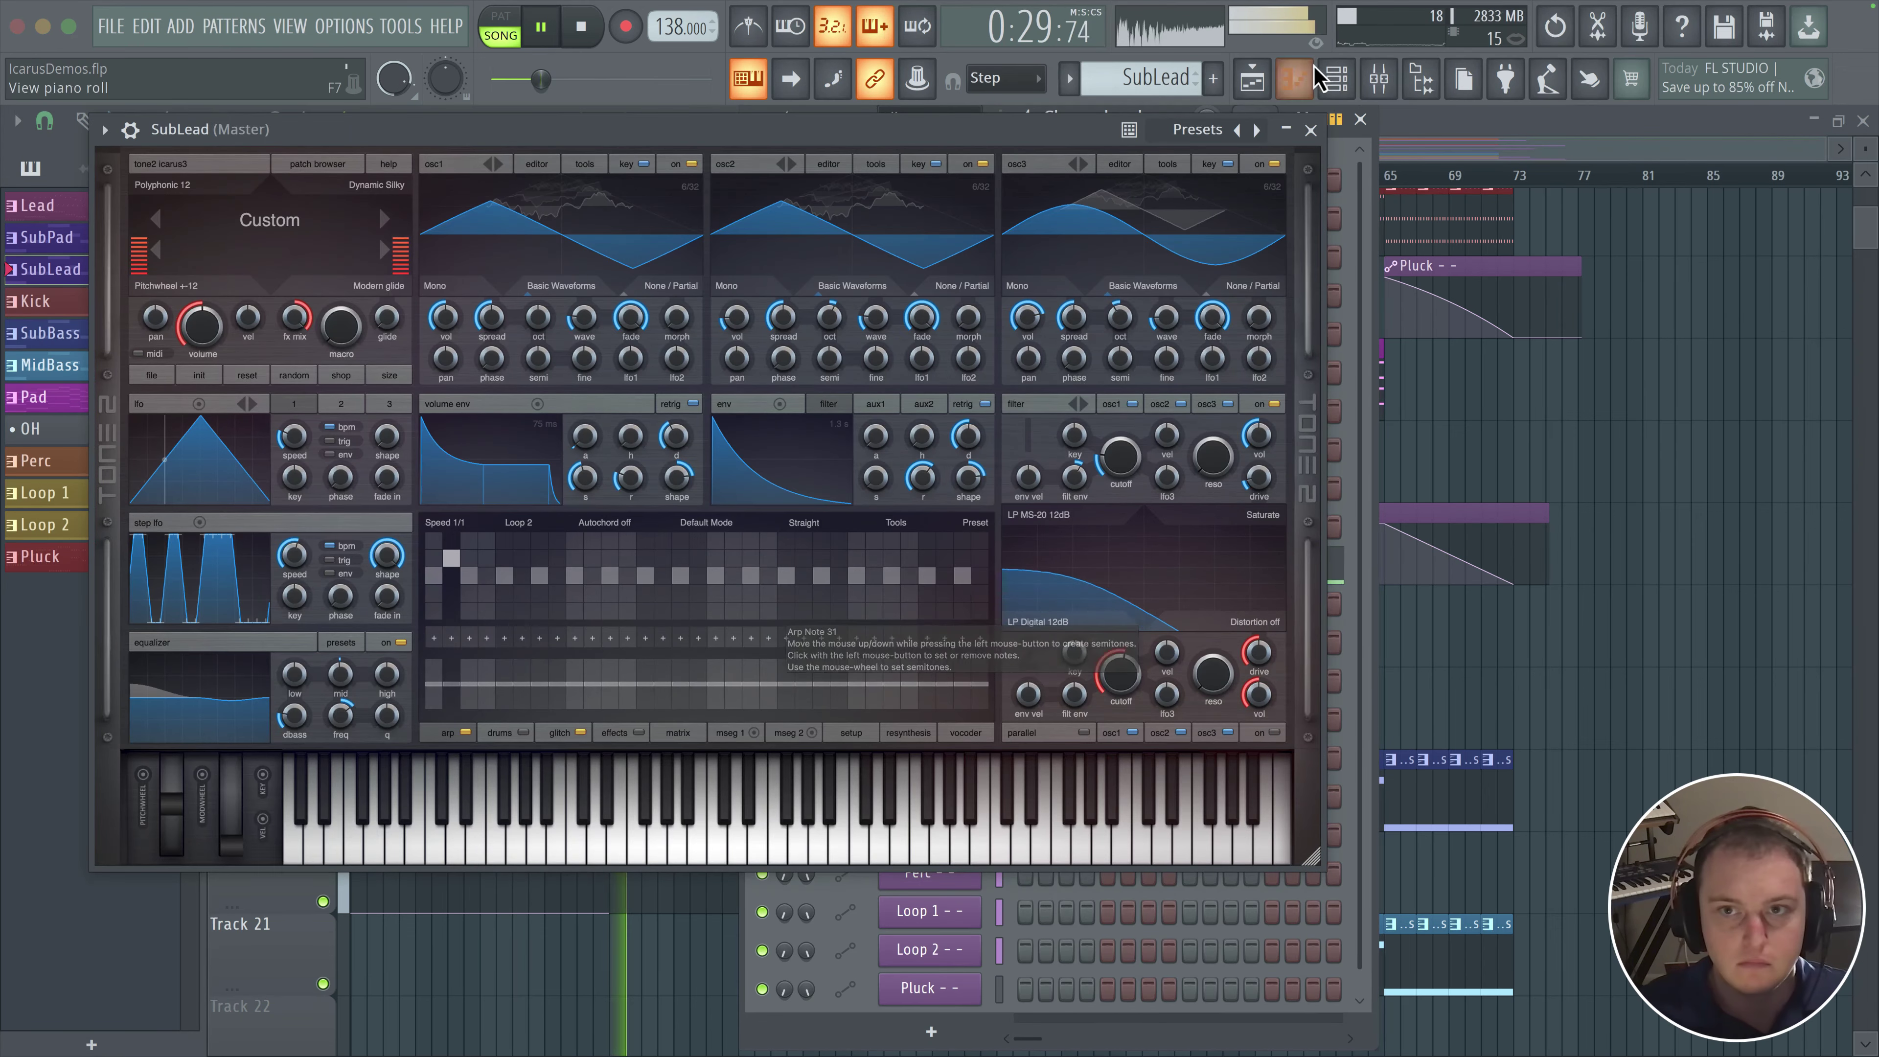
left_click(1310, 130)
key("F9")
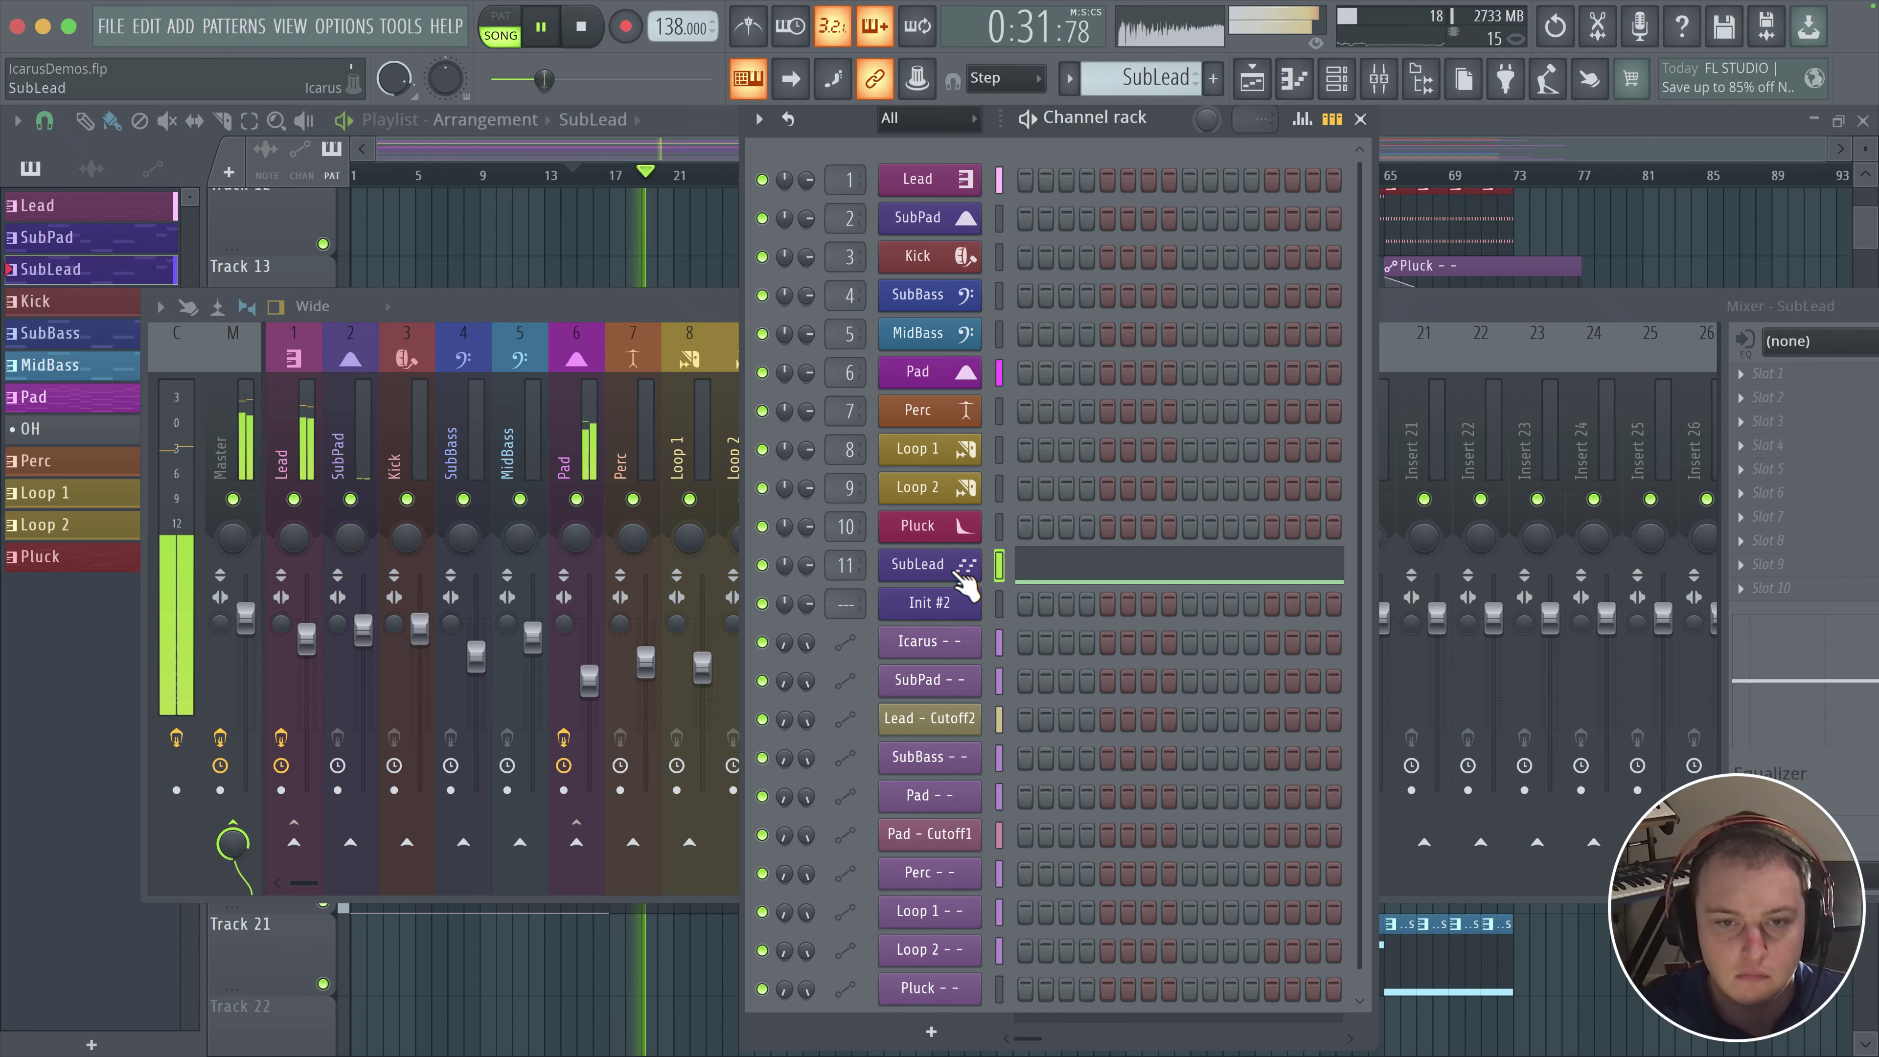
left_click(666, 322)
- Solo the SubLead mixer track, lower its volume fader slightly and restart playback
right_click(858, 499)
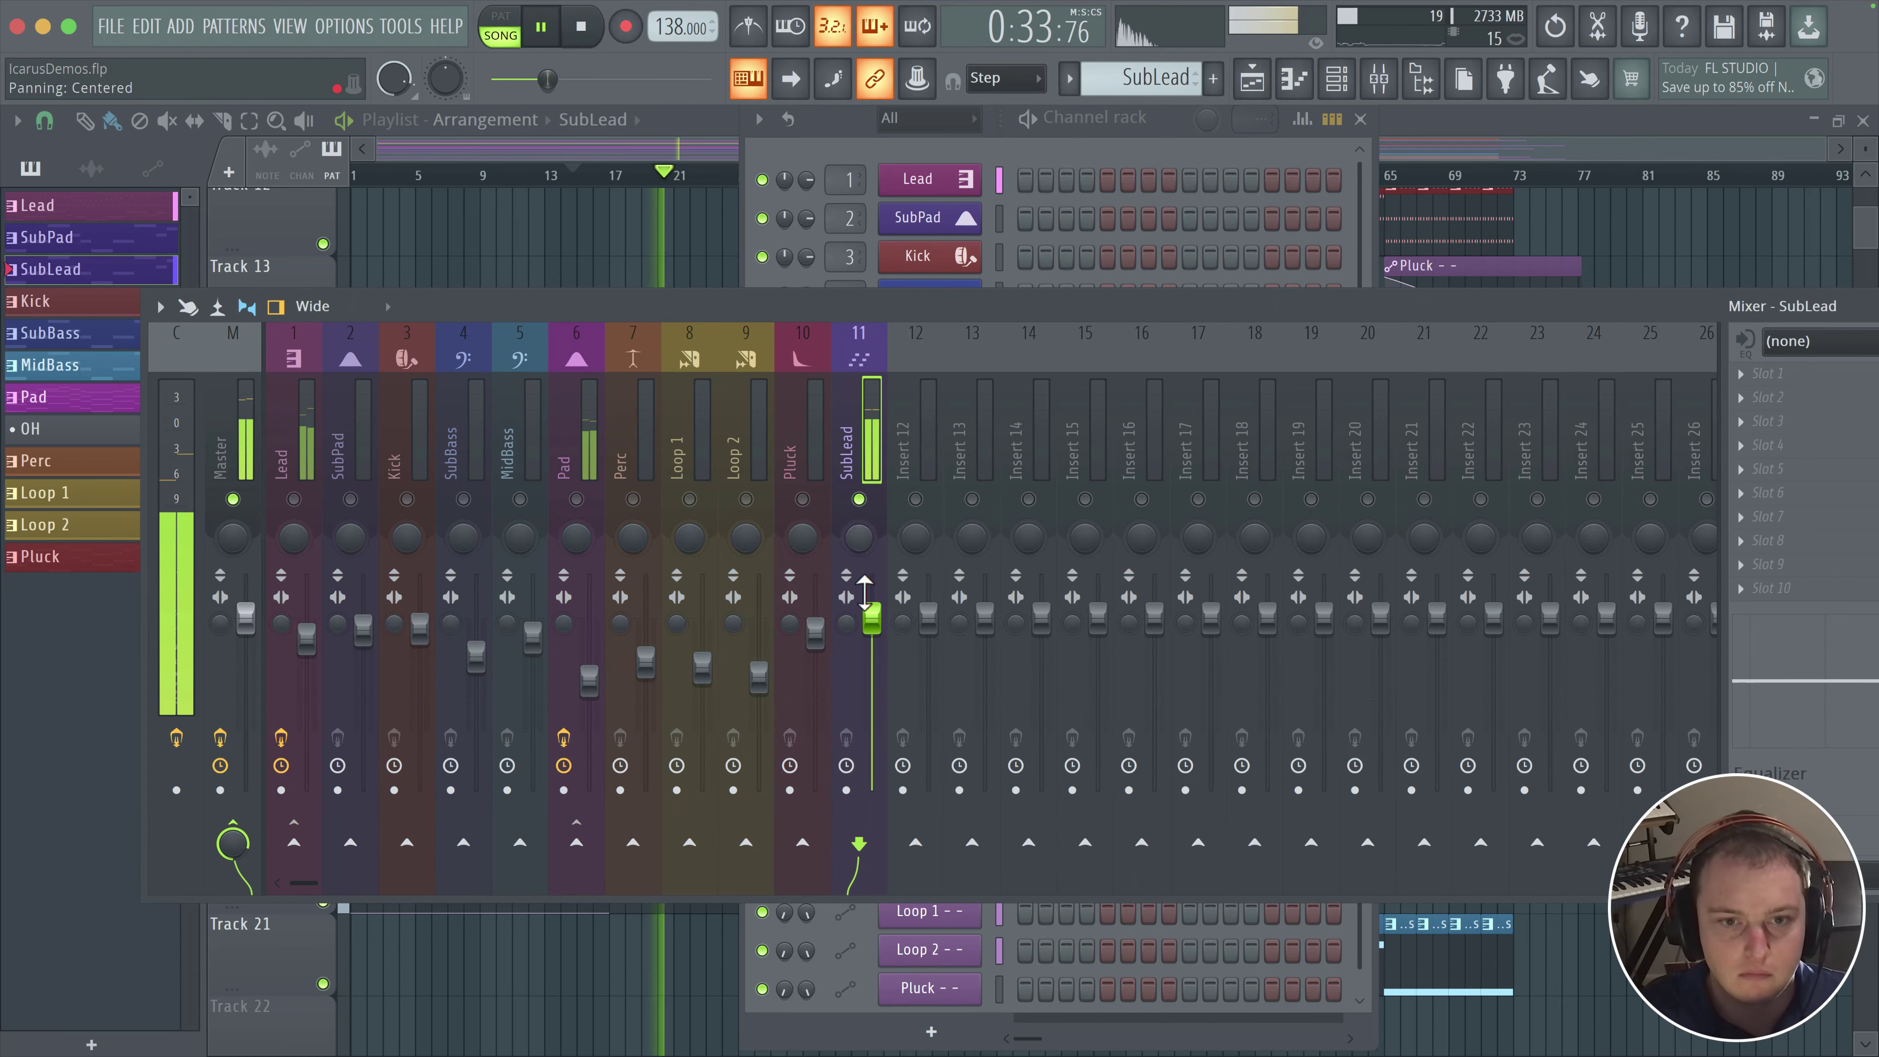
left_click_drag(866, 611, 868, 634)
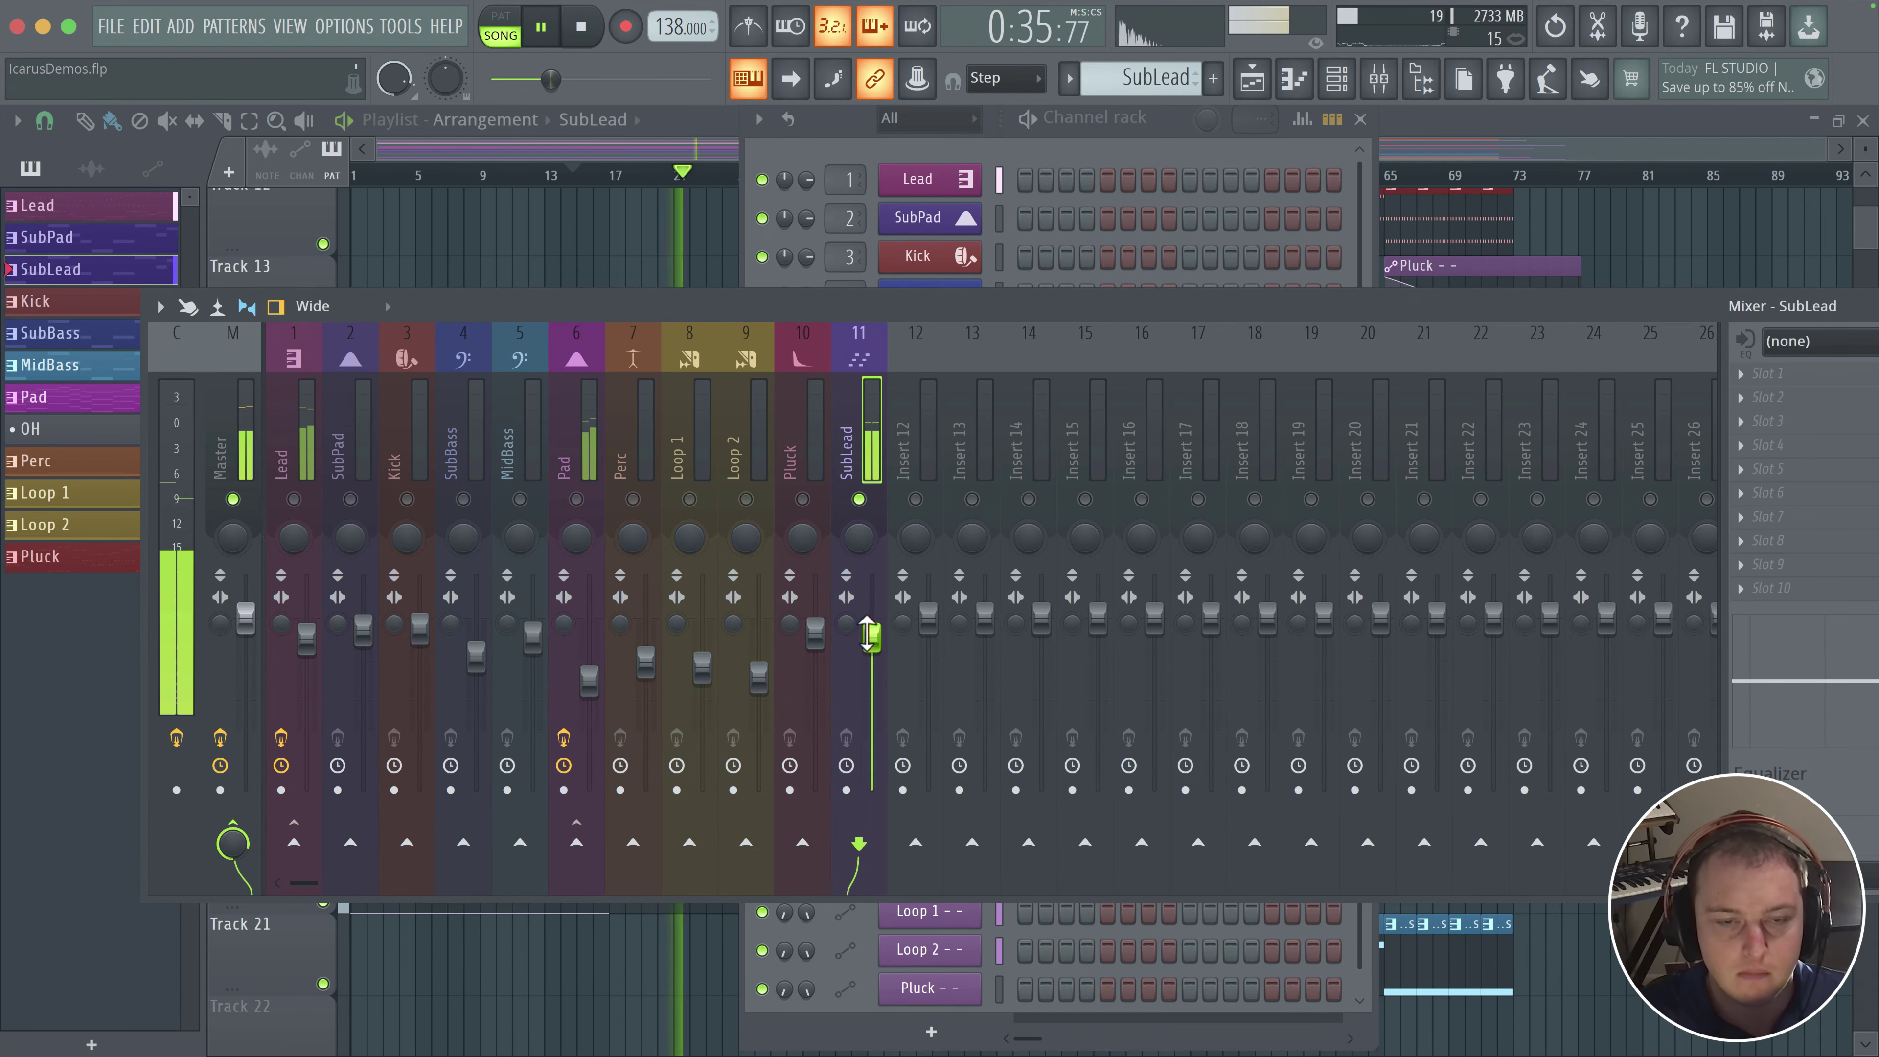
key("space")
key("space")
- Unmute the Lead and SubPad mixer tracks alongside SubLead and set SubLead's fader to 90% (-2.3 dB)
left_click(294, 499)
scroll(293, 503, "right", 3)
scroll(294, 504, "left", 3)
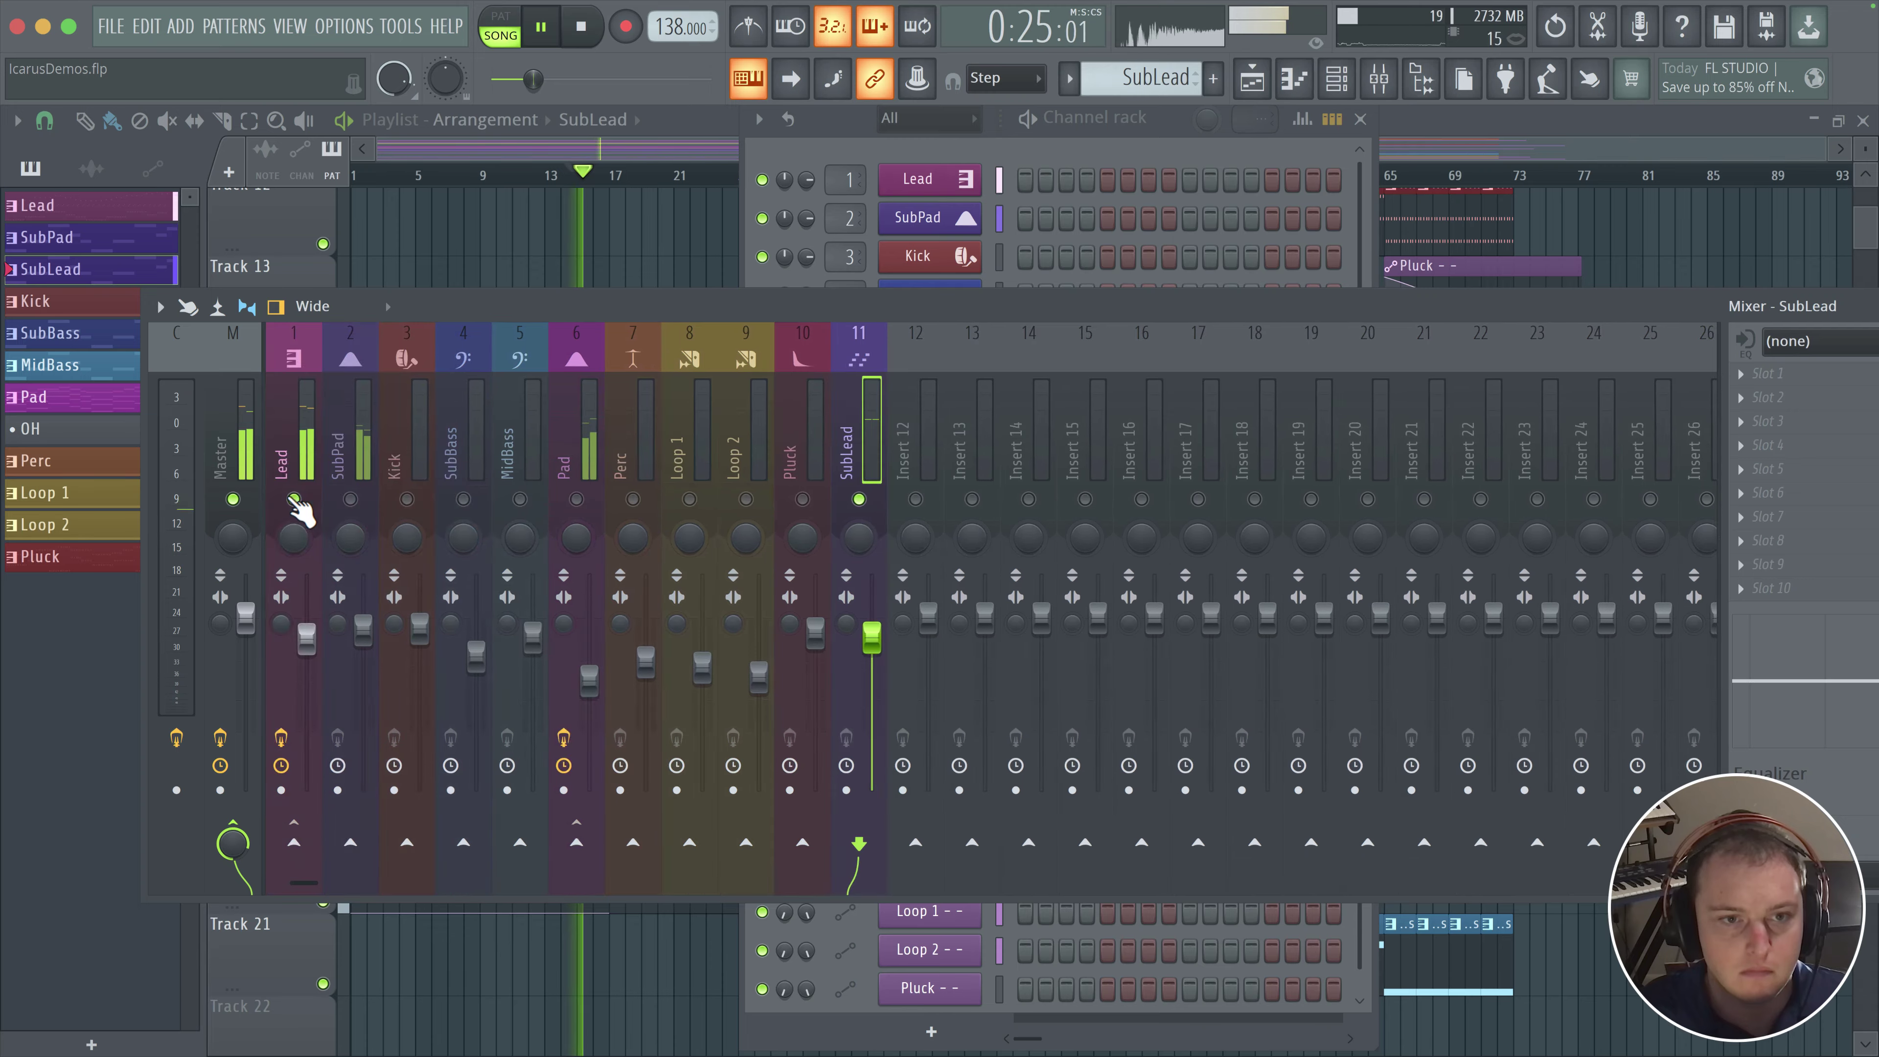
left_click(350, 499)
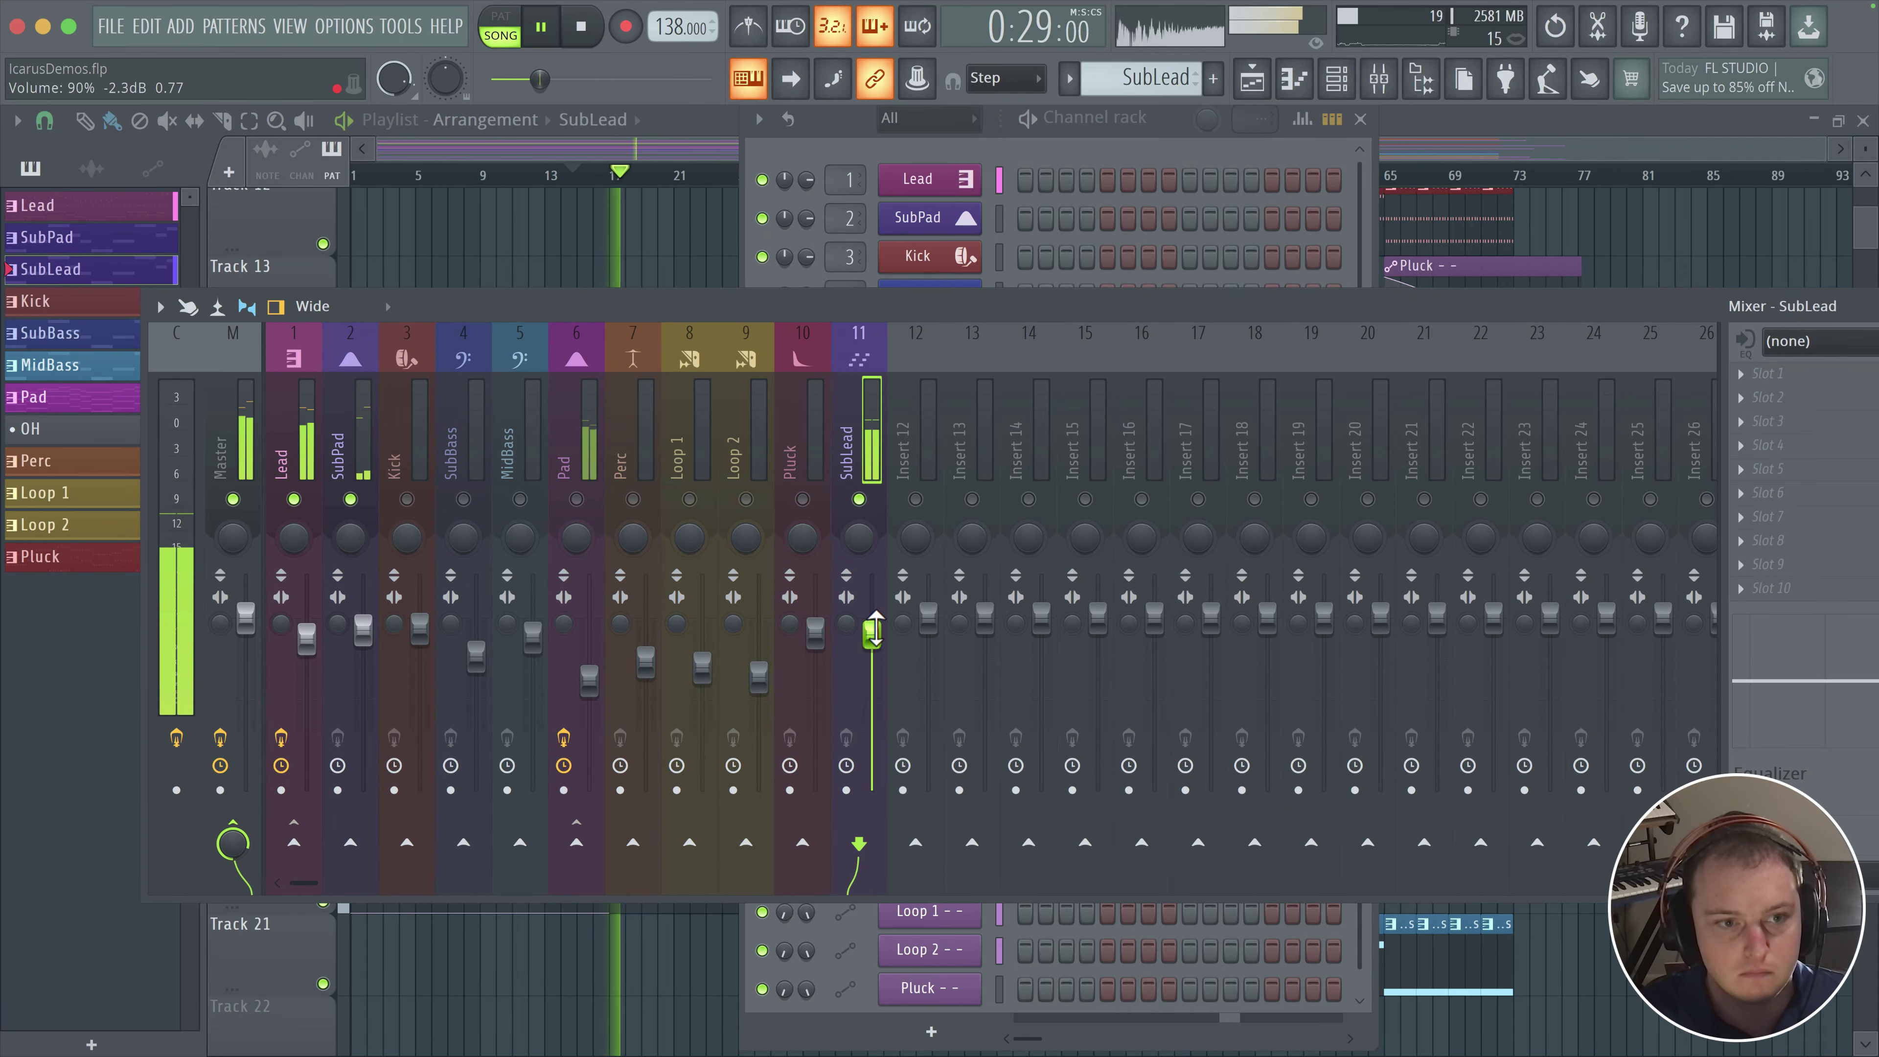
- Compare SubLead soloed and together with Lead, and restore playback of all mixer tracks
right_click(862, 498)
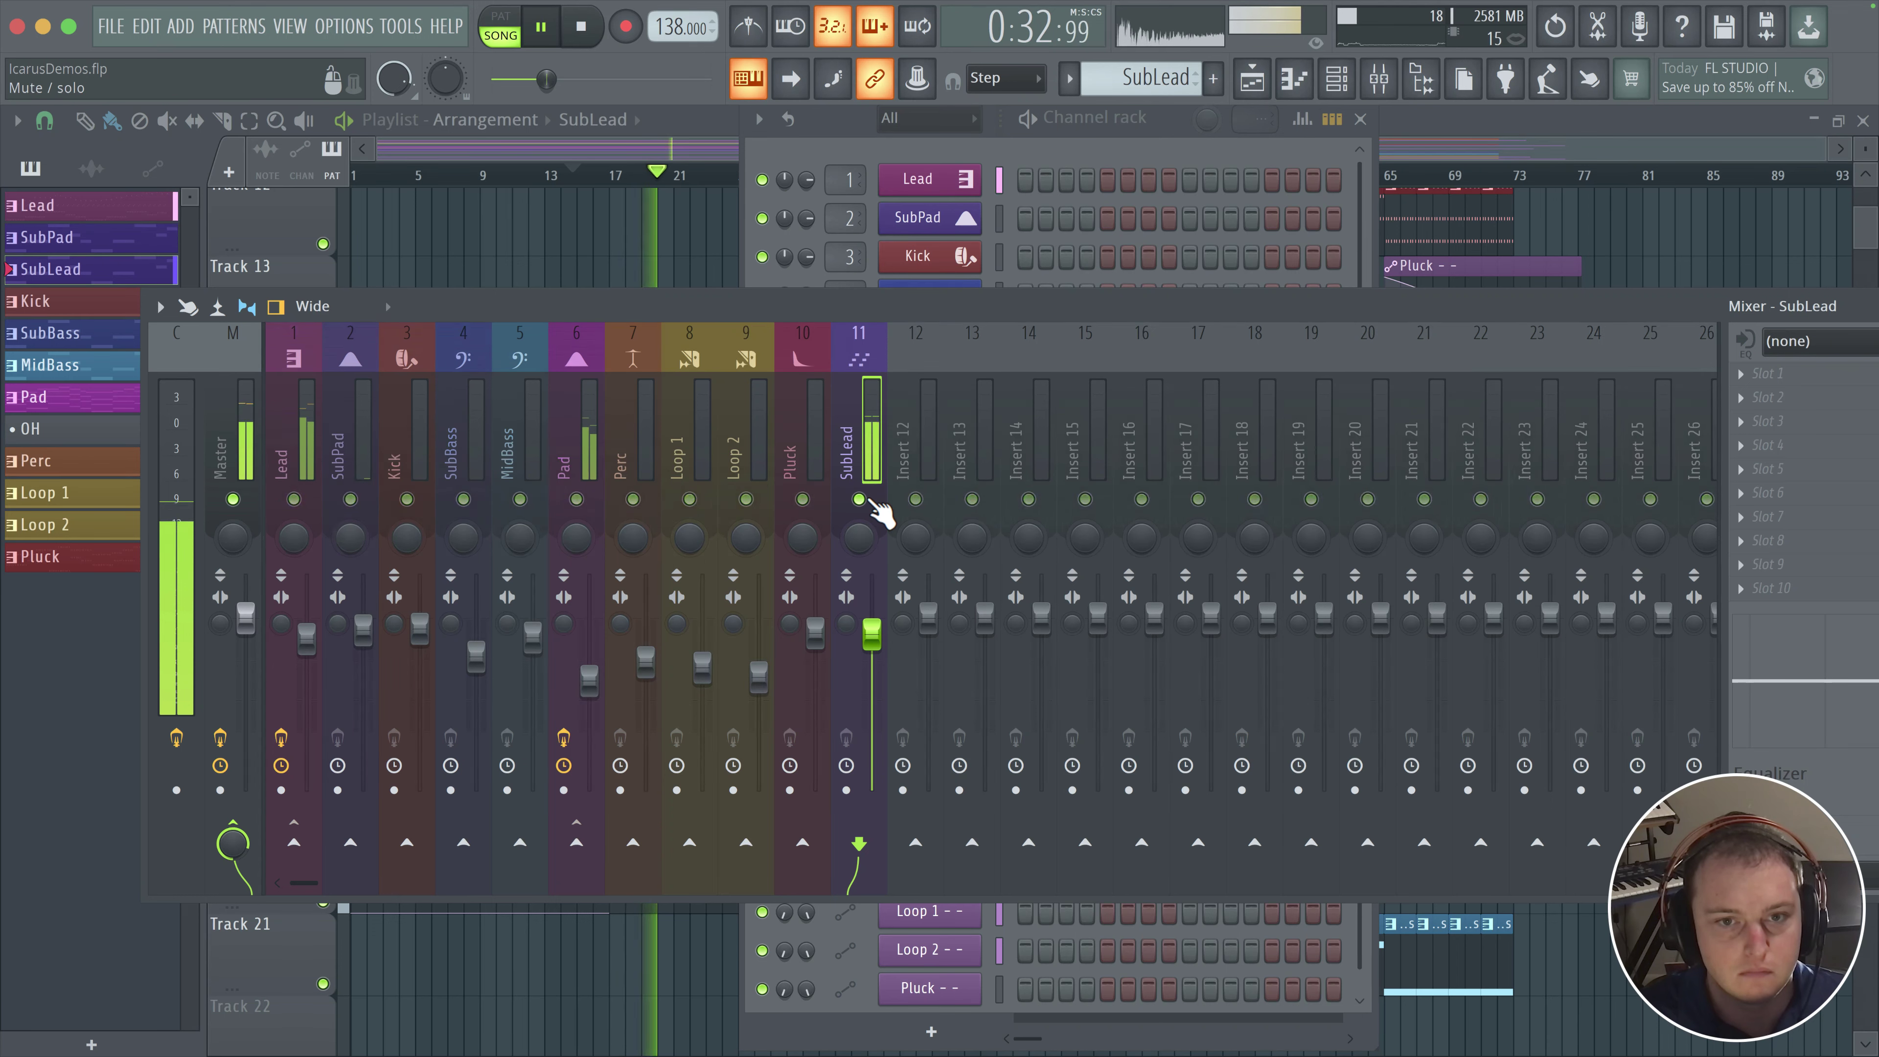
left_click(294, 499)
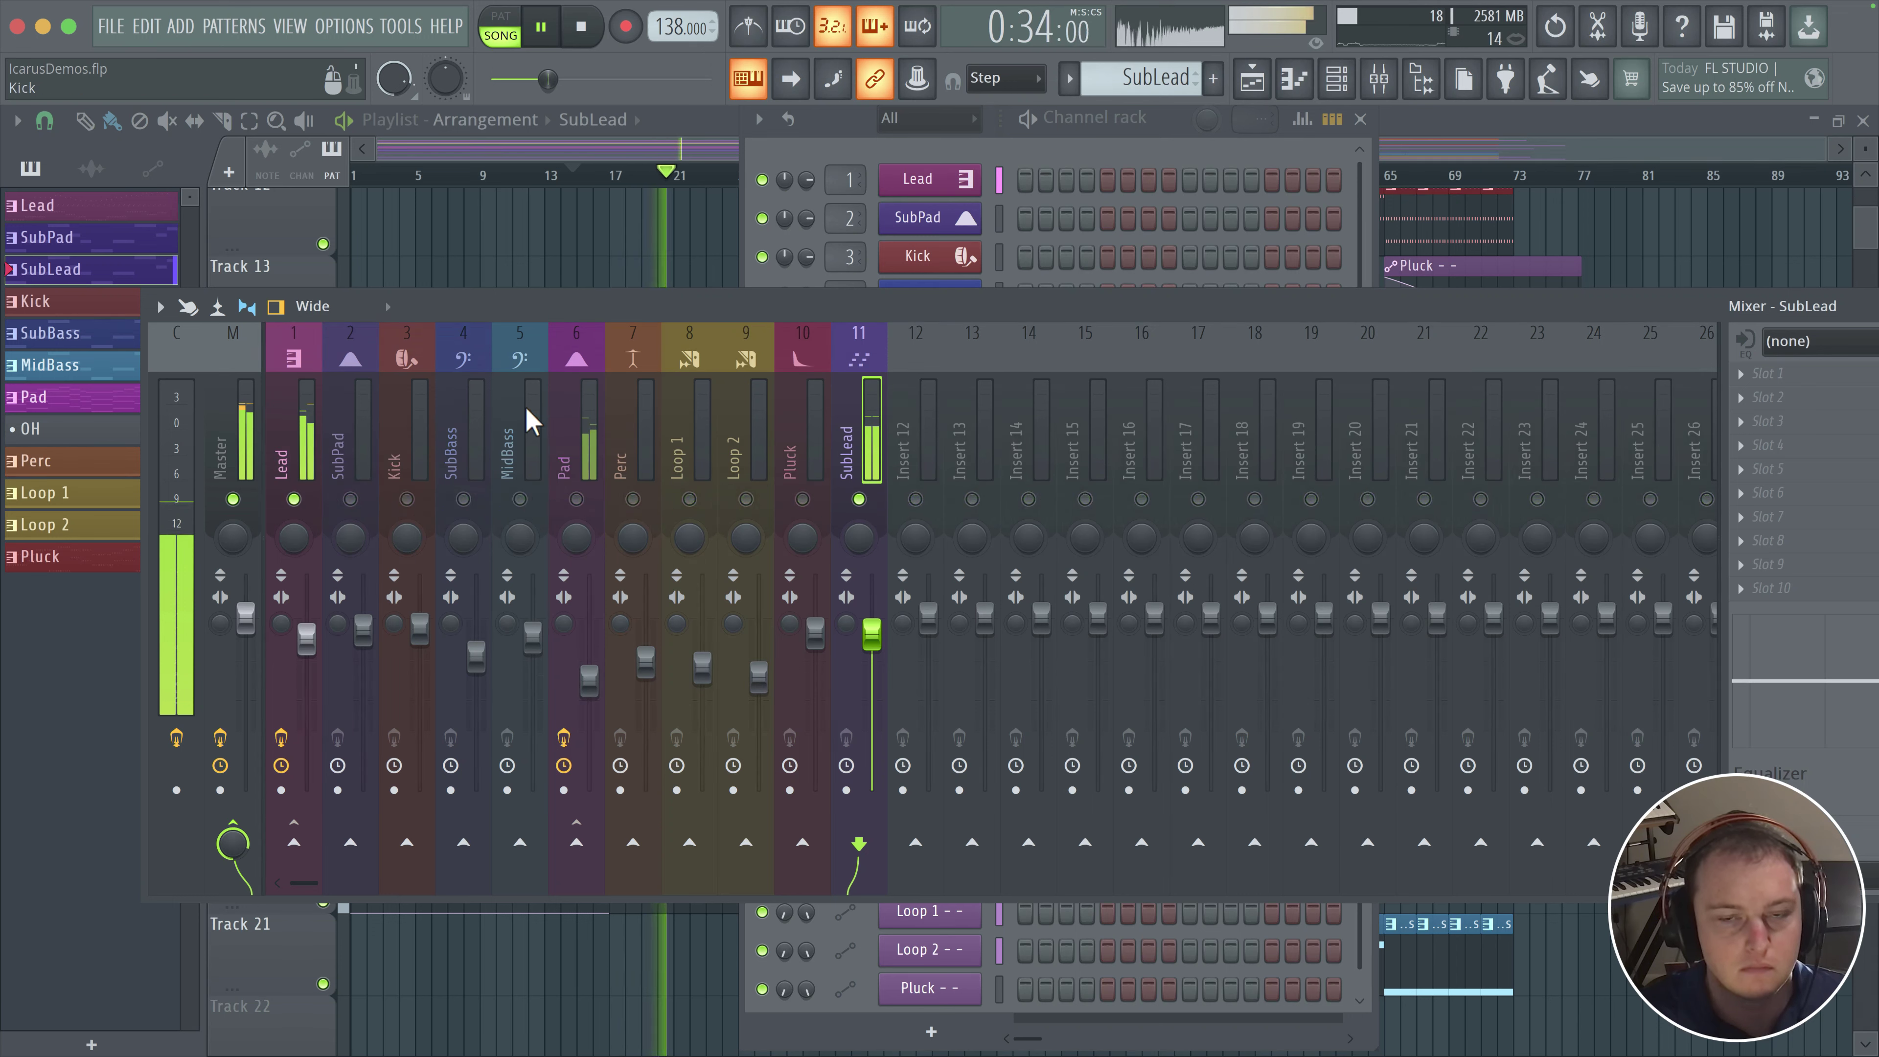
right_click(859, 499)
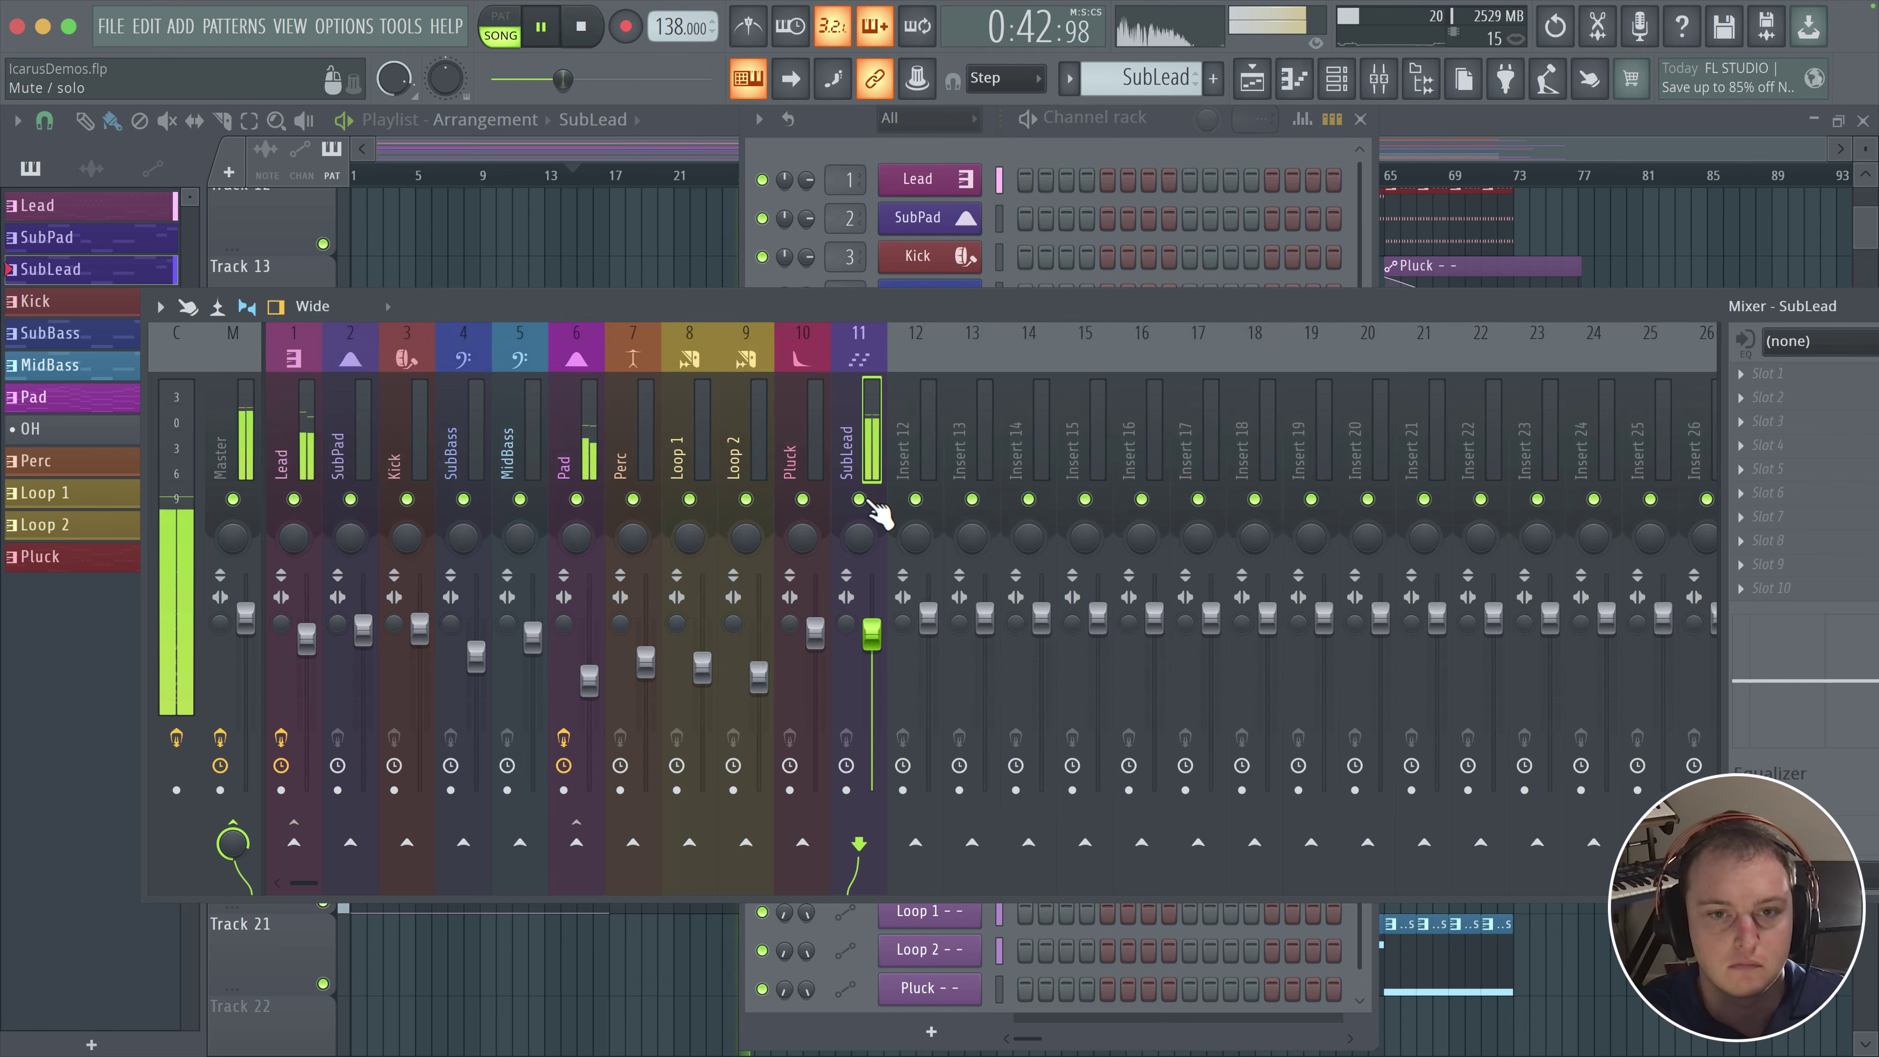
- Examine the intro's SubPad, SubLead and Pad clips and their volume automation during playback
key("F5")
scroll(865, 488, "up", 3)
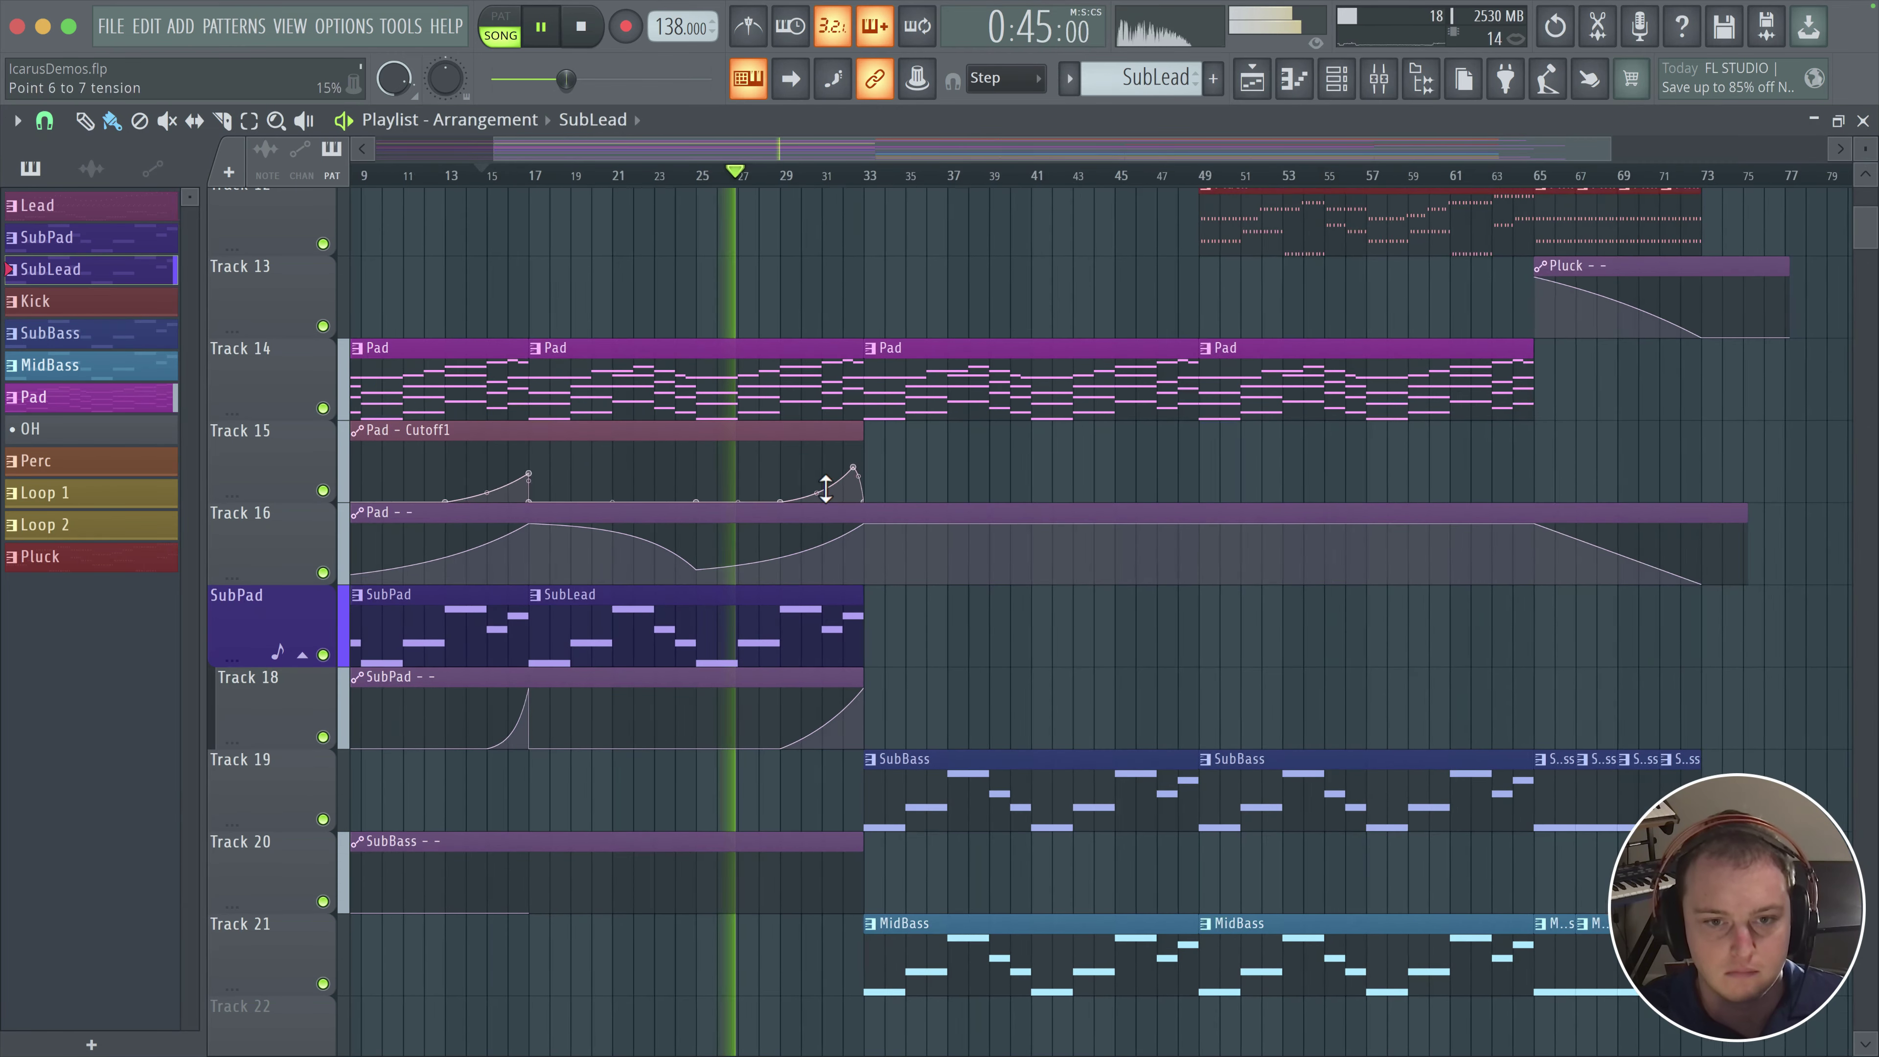
scroll(882, 452, "left", 4)
scroll(882, 452, "down", 2)
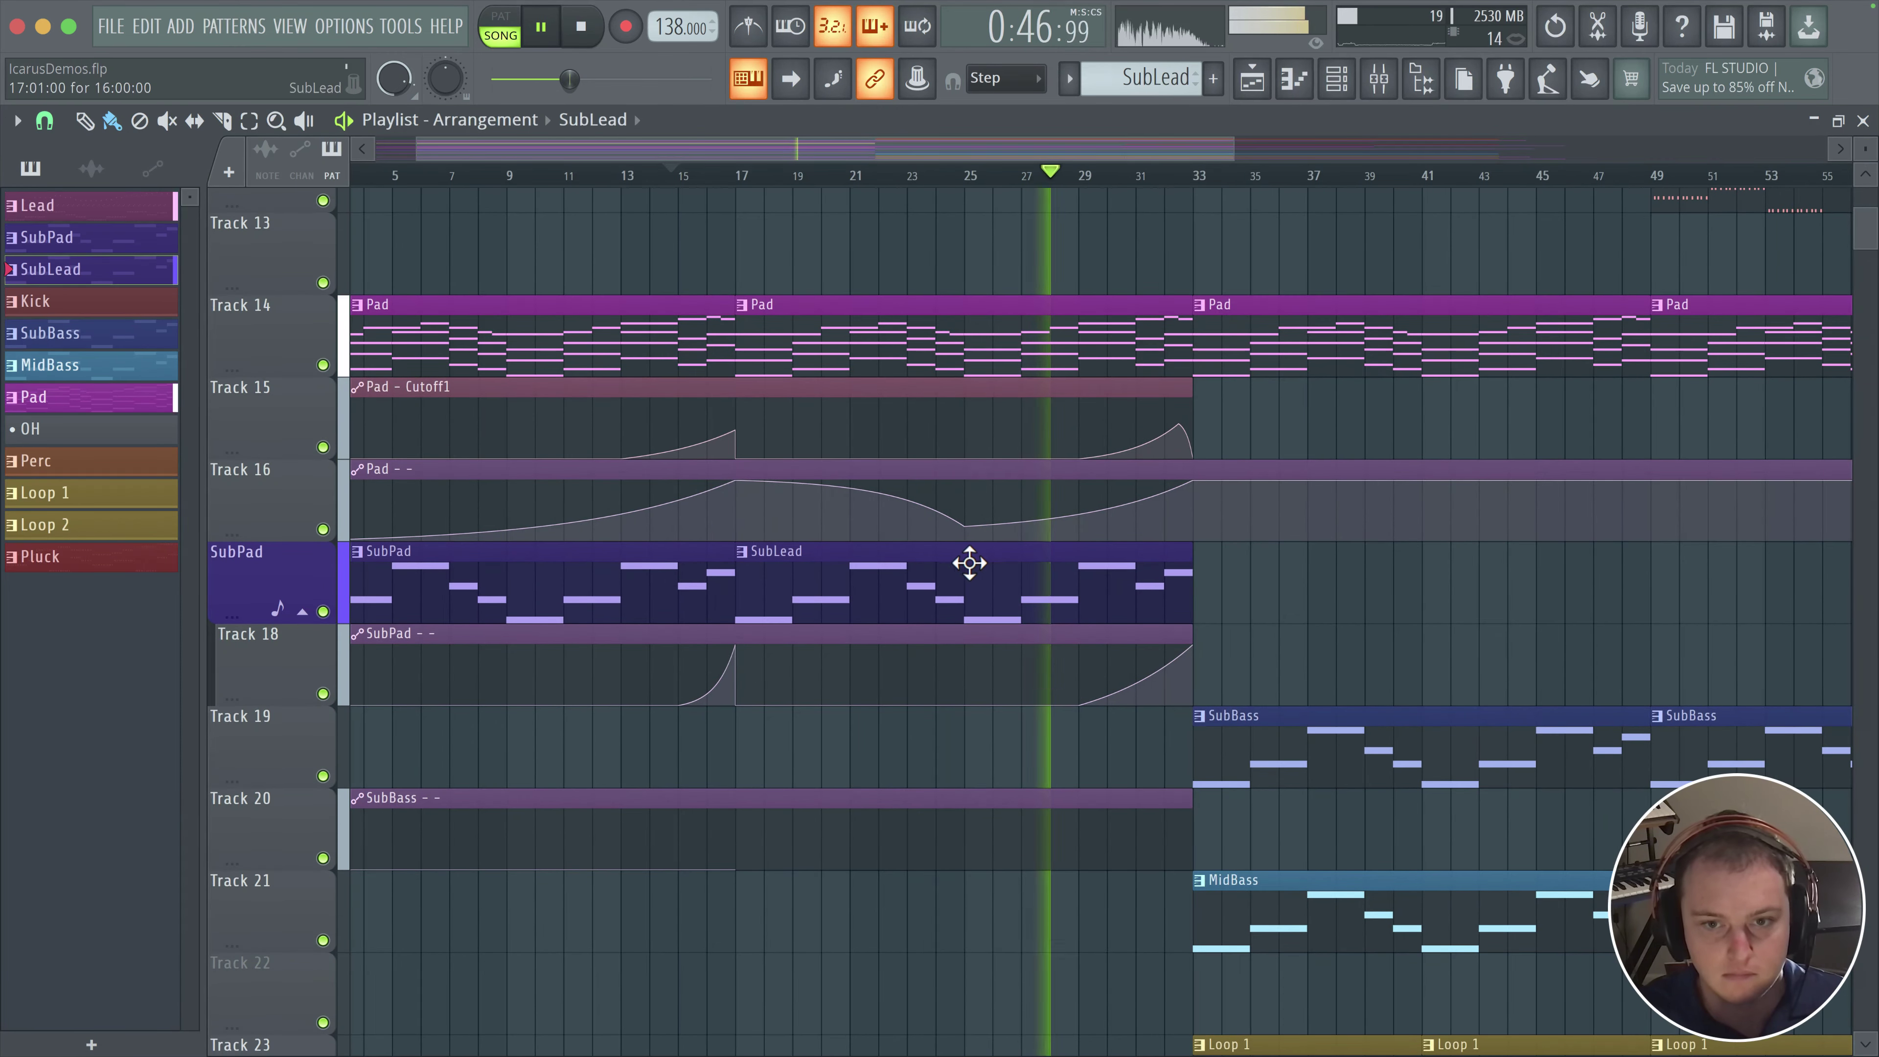
scroll(927, 570, "down", 1)
scroll(926, 570, "down", 3)
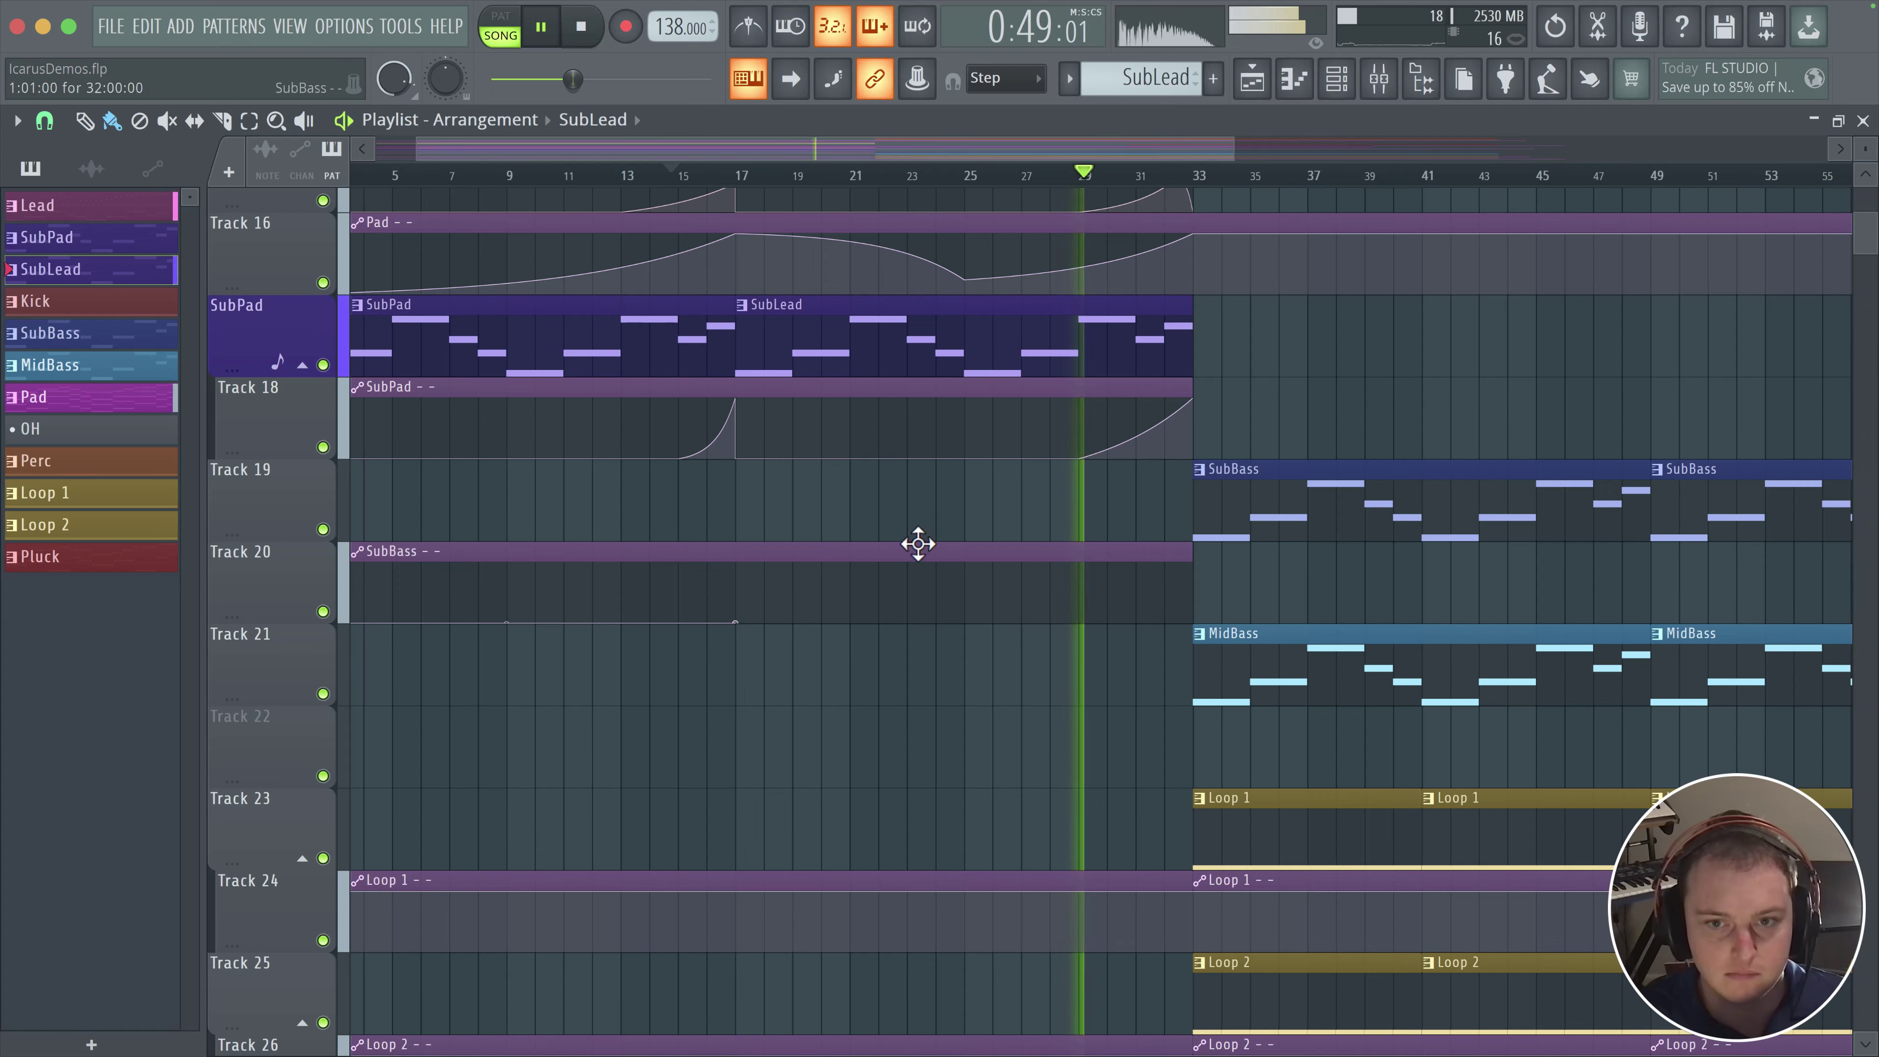
scroll(1058, 504, "up", 1)
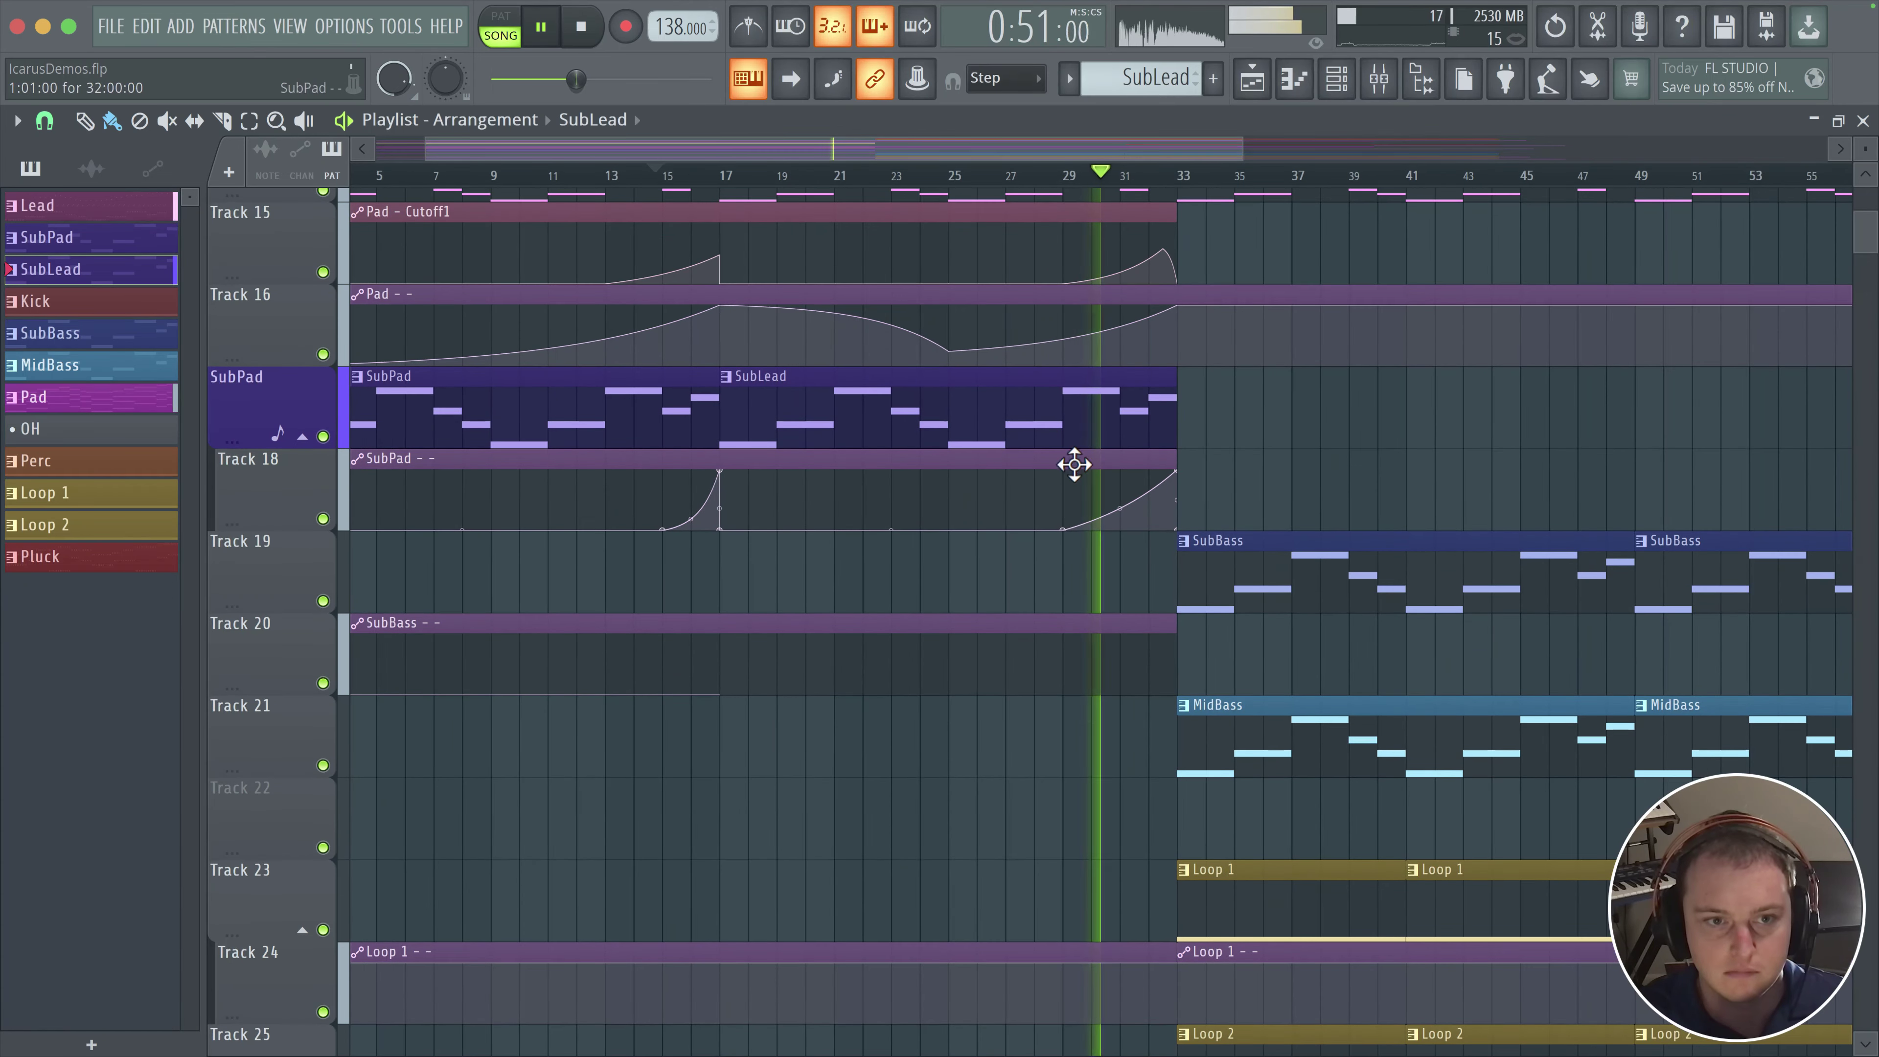
scroll(1049, 500, "up", 2)
scroll(1049, 500, "down", 4)
scroll(1110, 296, "up", 1)
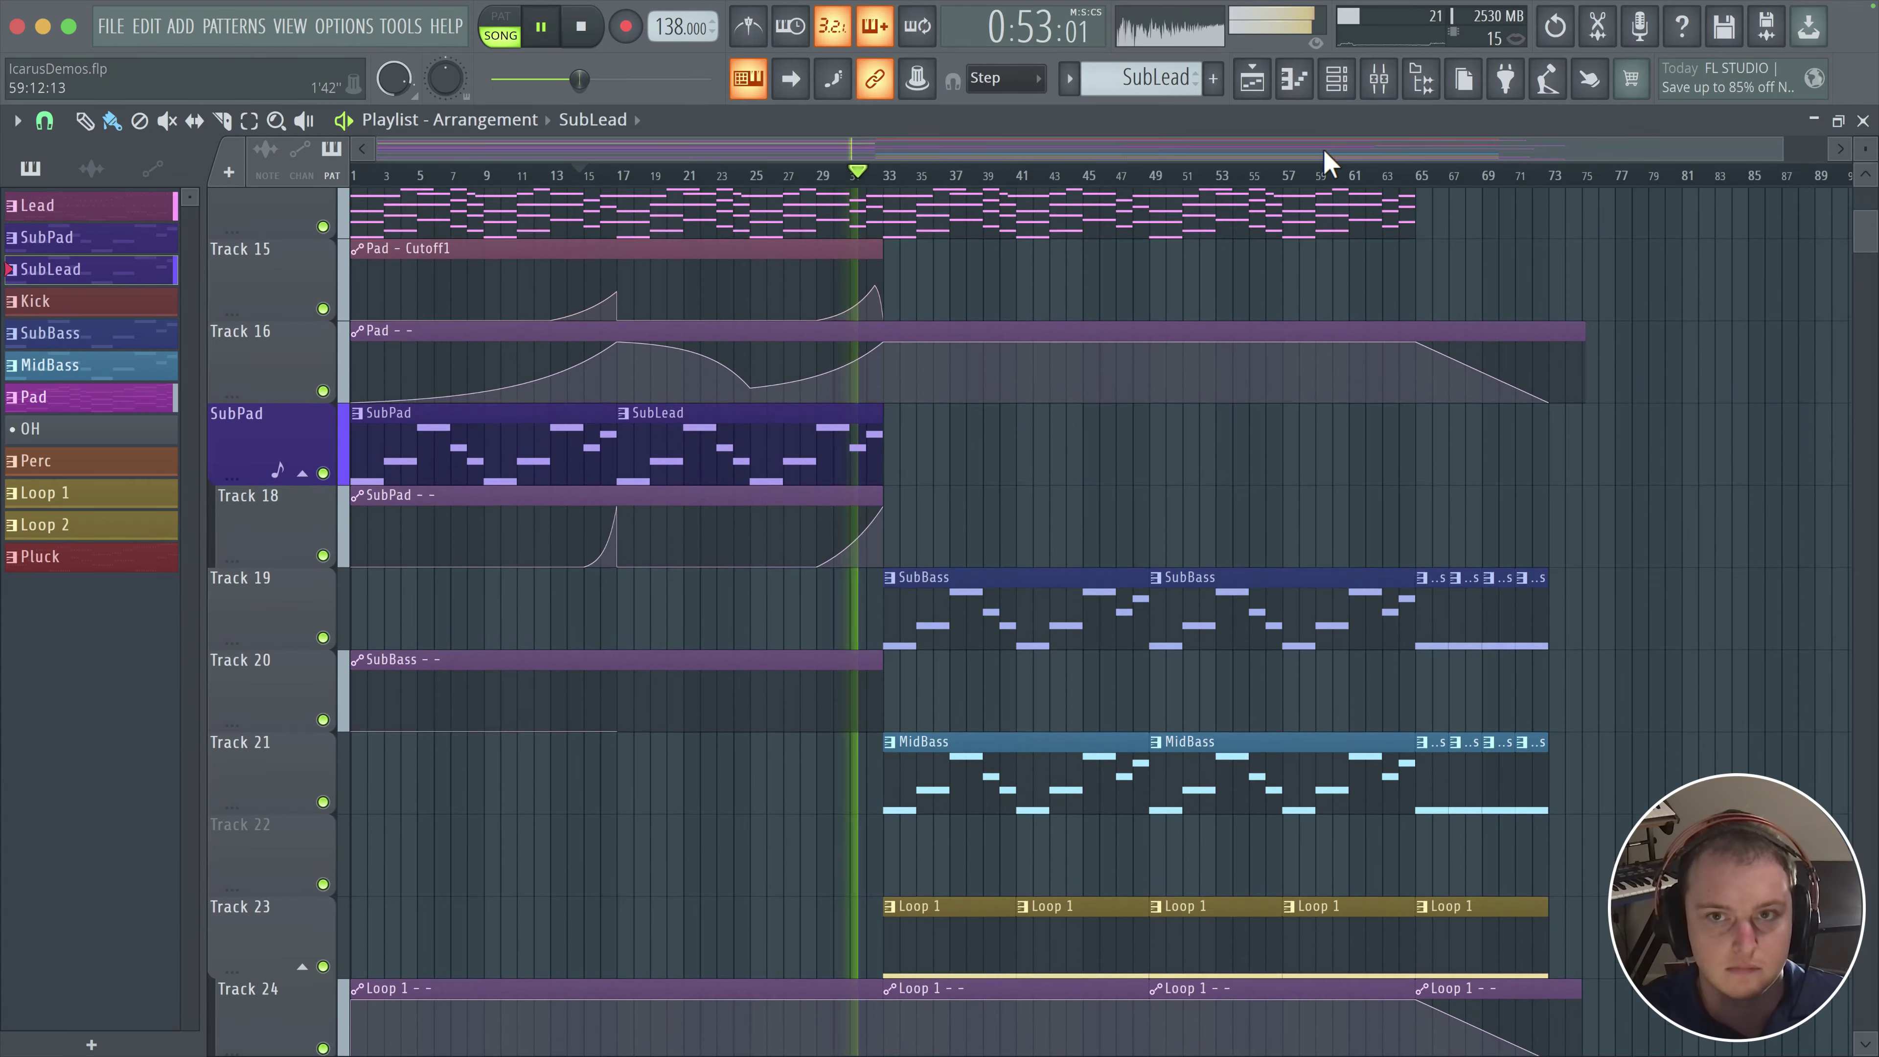
- Stop playback, reopen the SubLead synth and assign its modulation wheel to the master volume
left_click(1363, 83)
left_click(1383, 83)
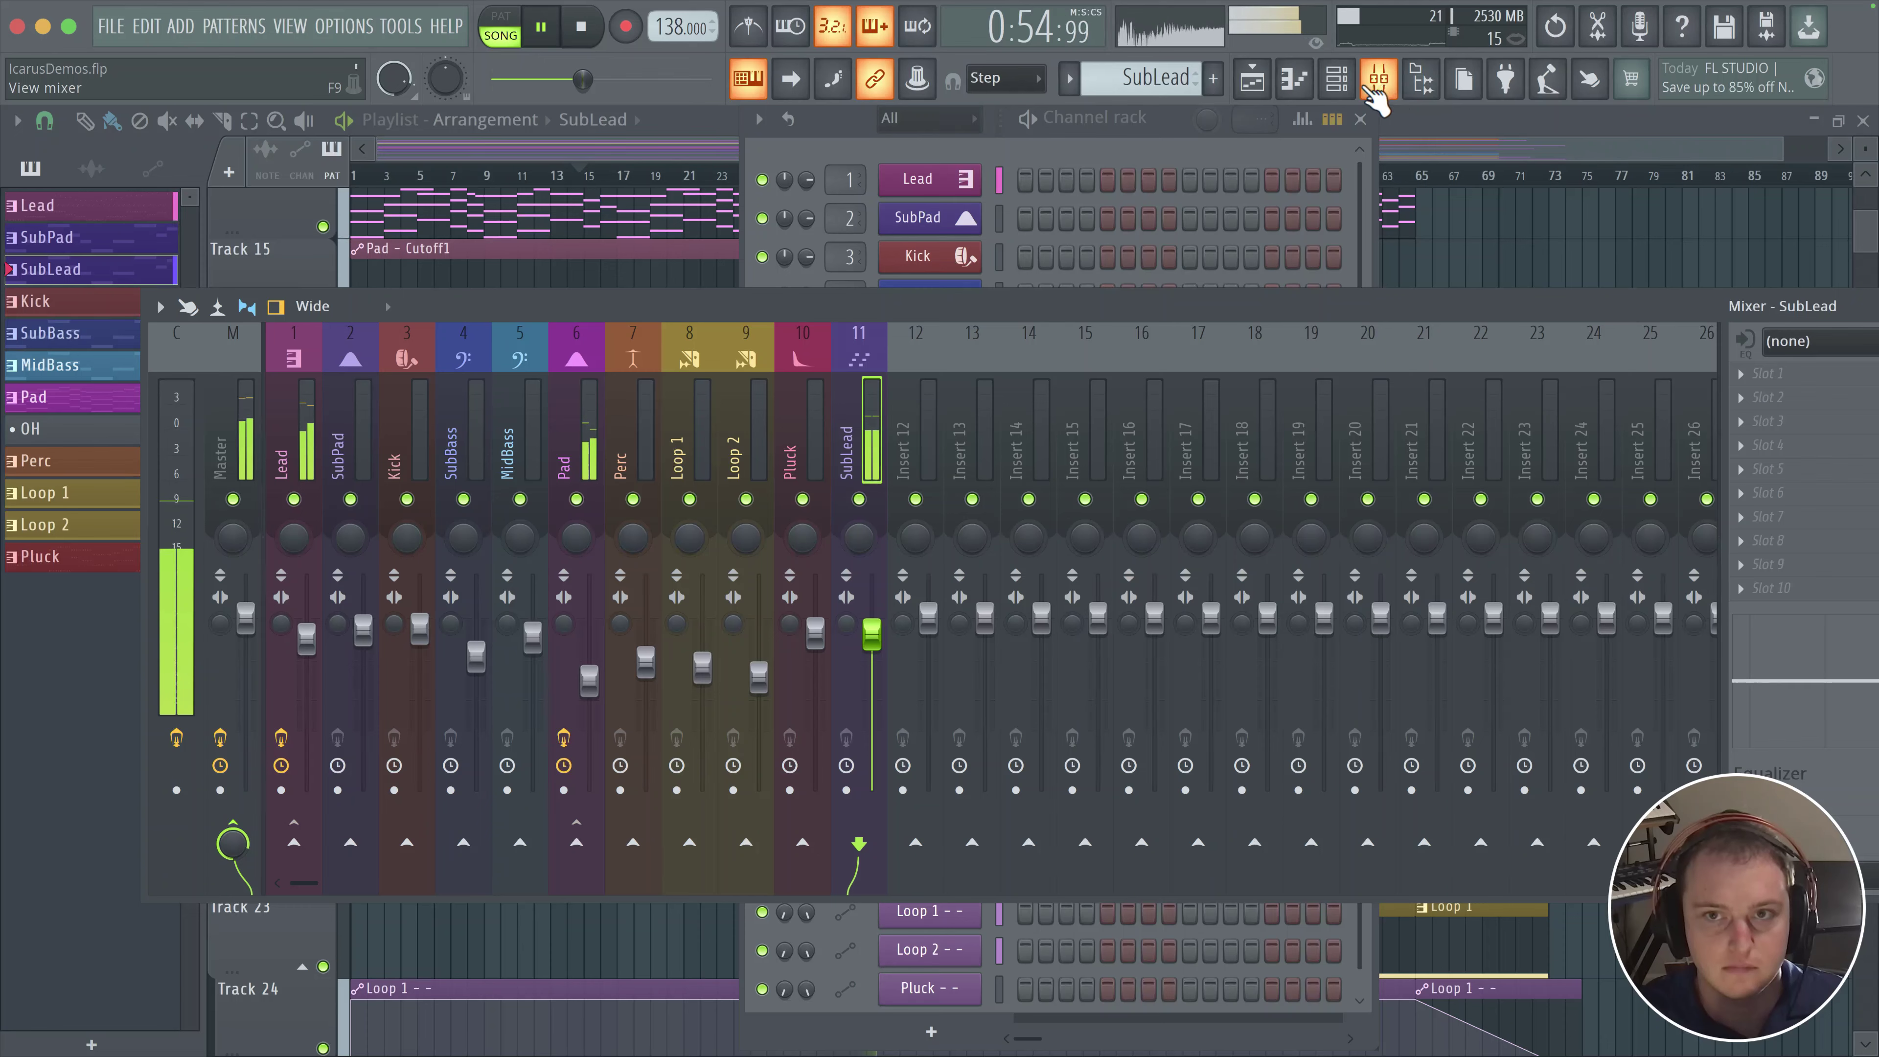
left_click(1336, 79)
key("space")
left_click(935, 568)
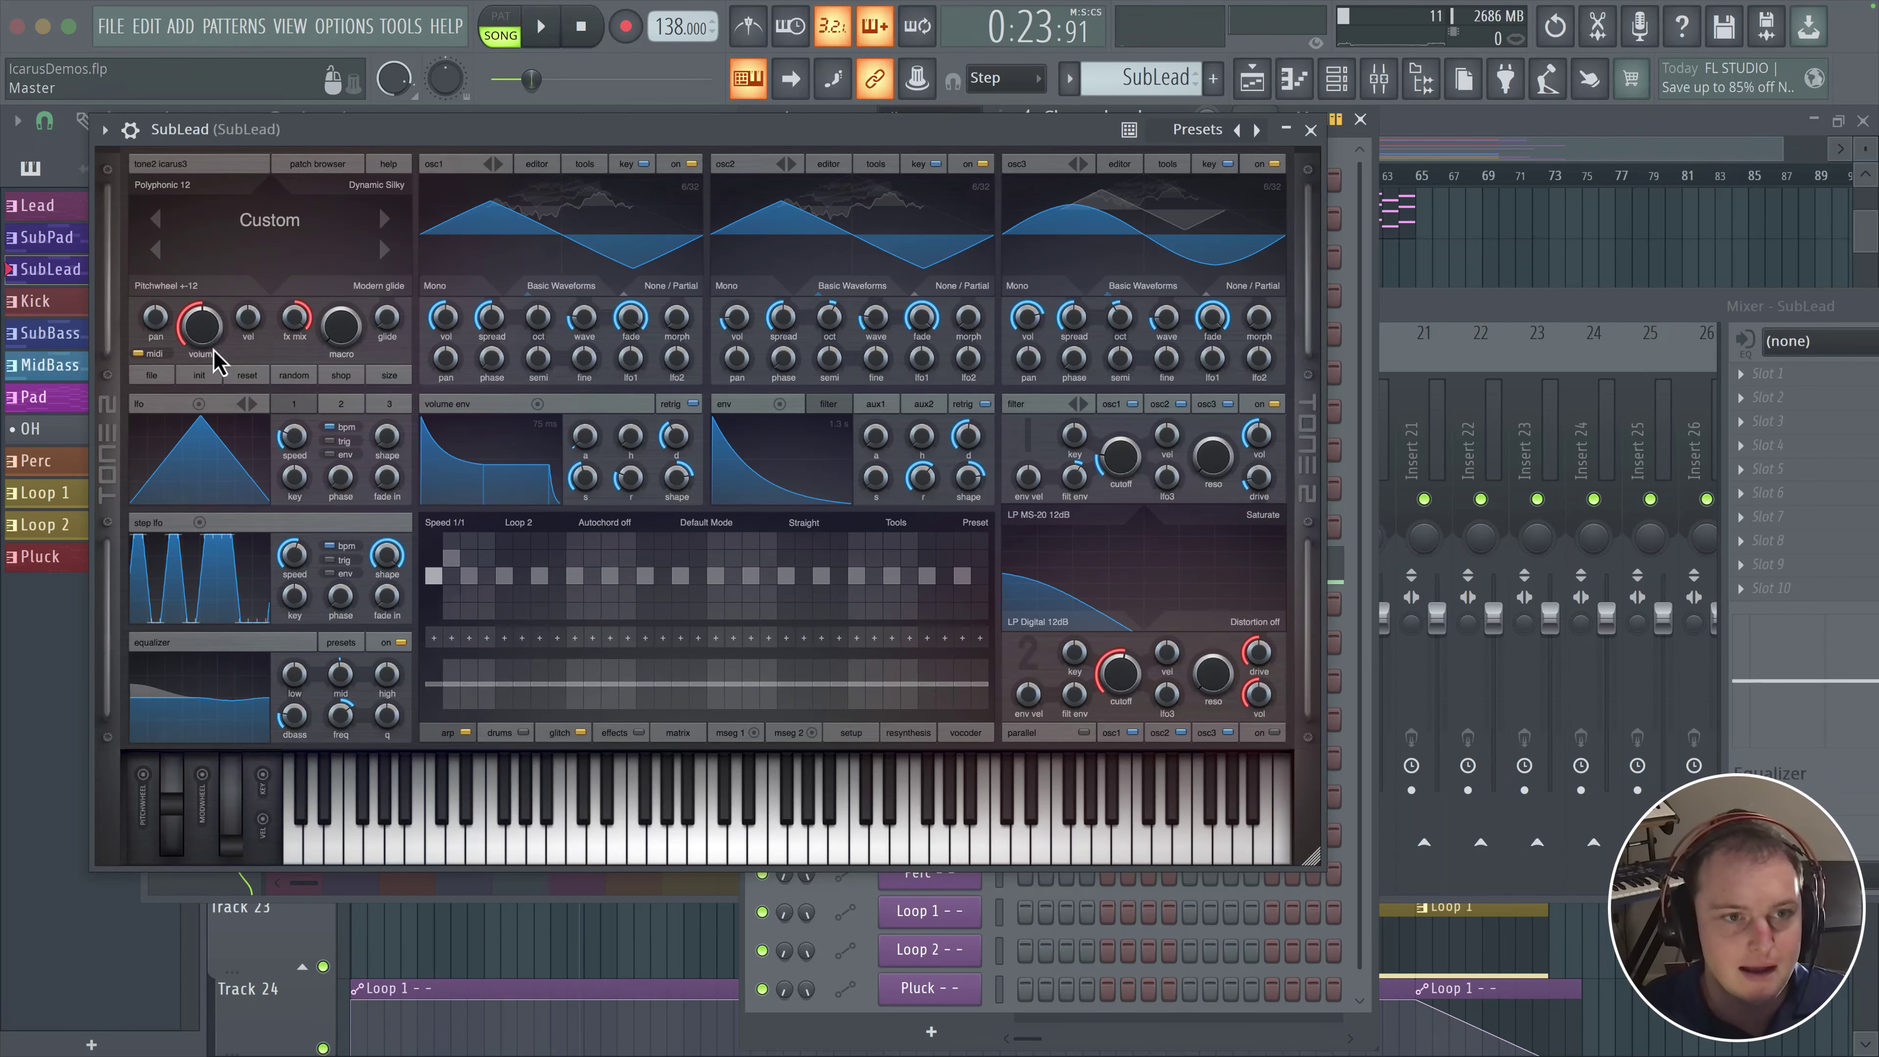
mouse_move(199, 339)
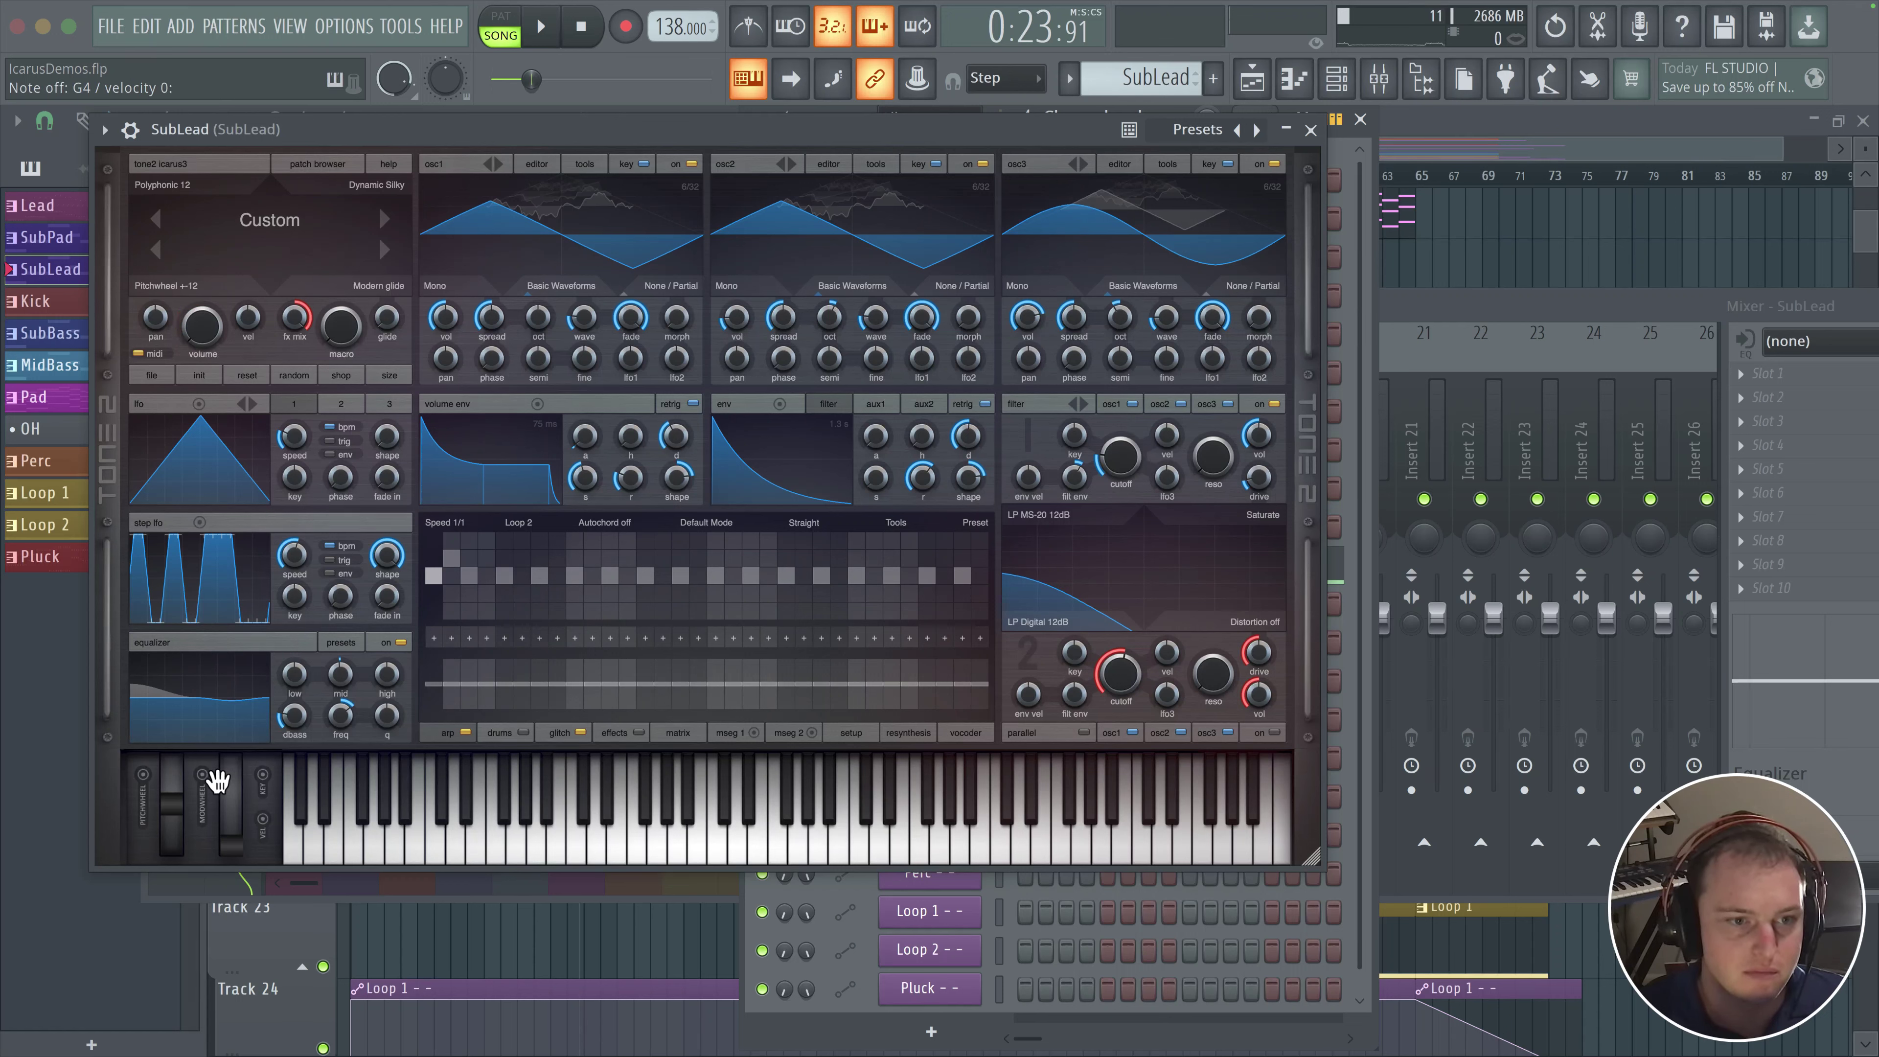
left_click_drag(219, 779, 203, 329)
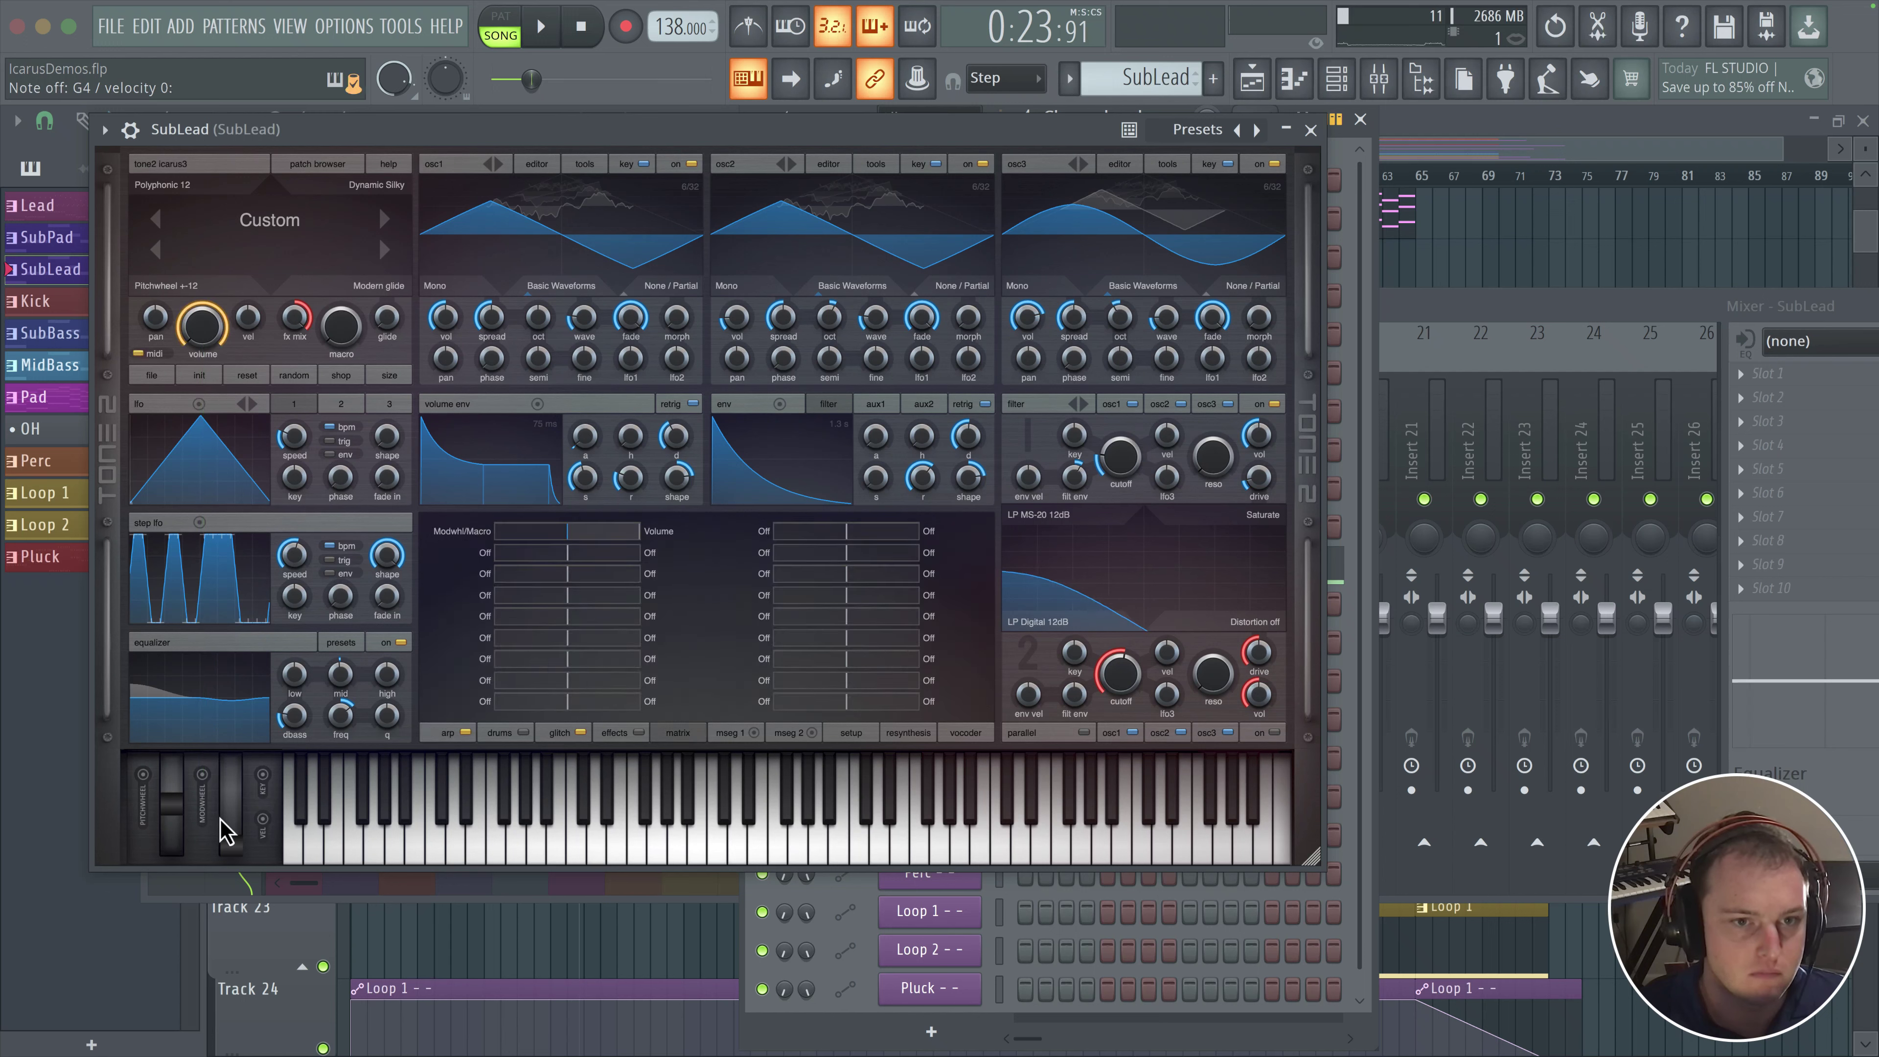
left_click_drag(236, 803, 452, 626)
- Try positive modulation amounts for the wheel-controlled volume with a low base volume of 2, testing with the modulation wheel
left_click_drag(633, 531, 605, 533)
left_click_drag(240, 785, 225, 888)
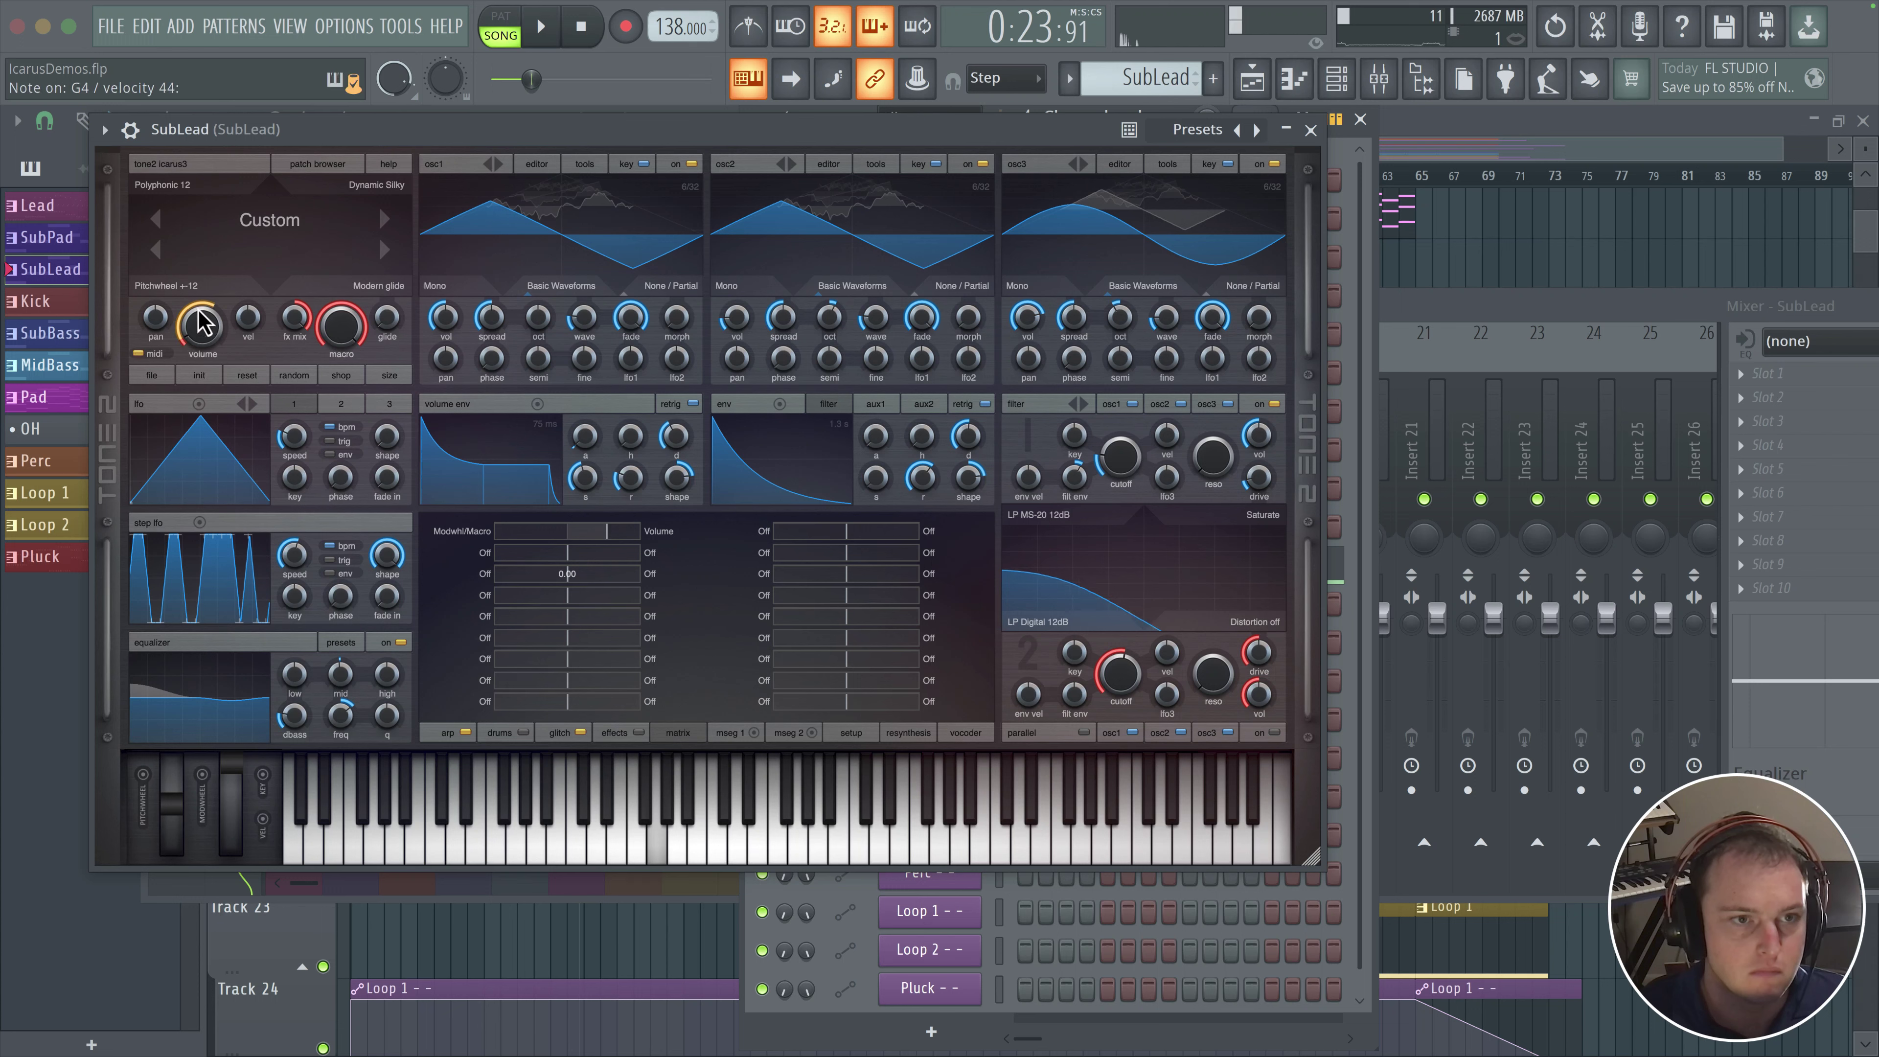
left_click_drag(240, 784, 226, 873)
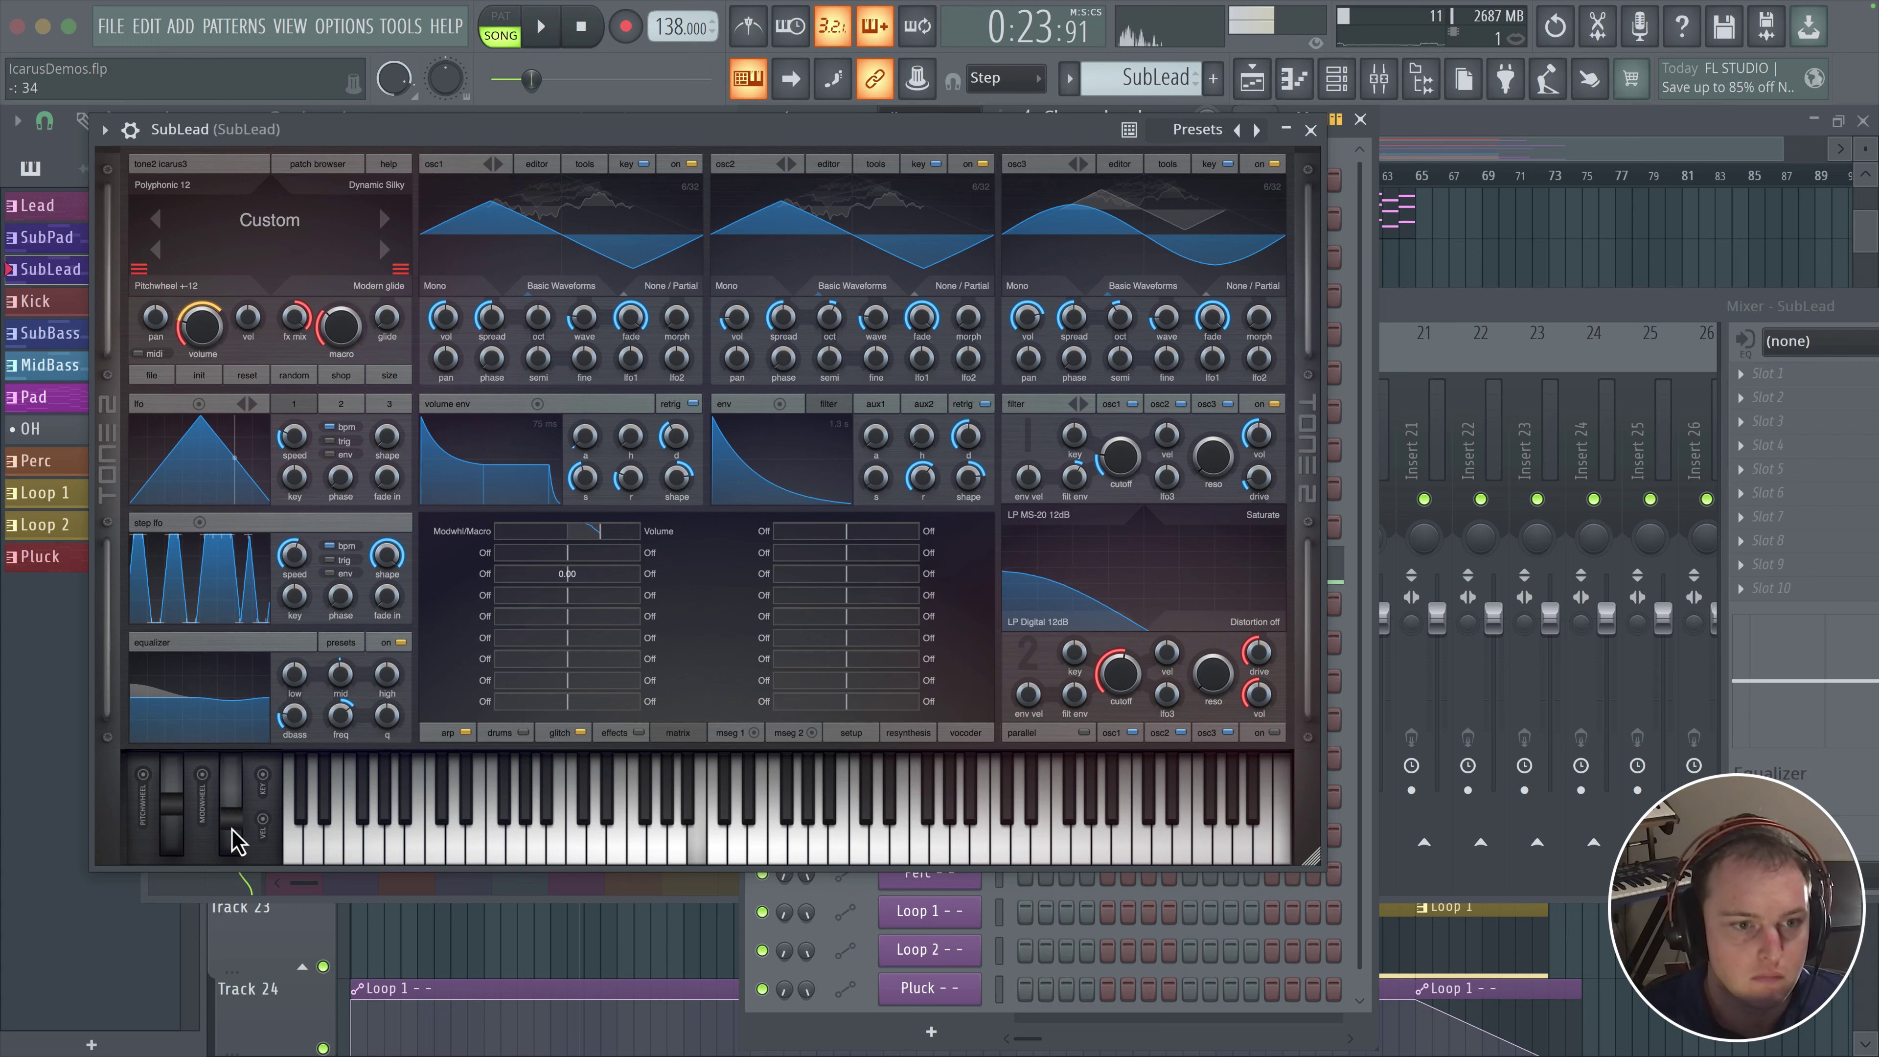
left_click_drag(231, 881, 232, 751)
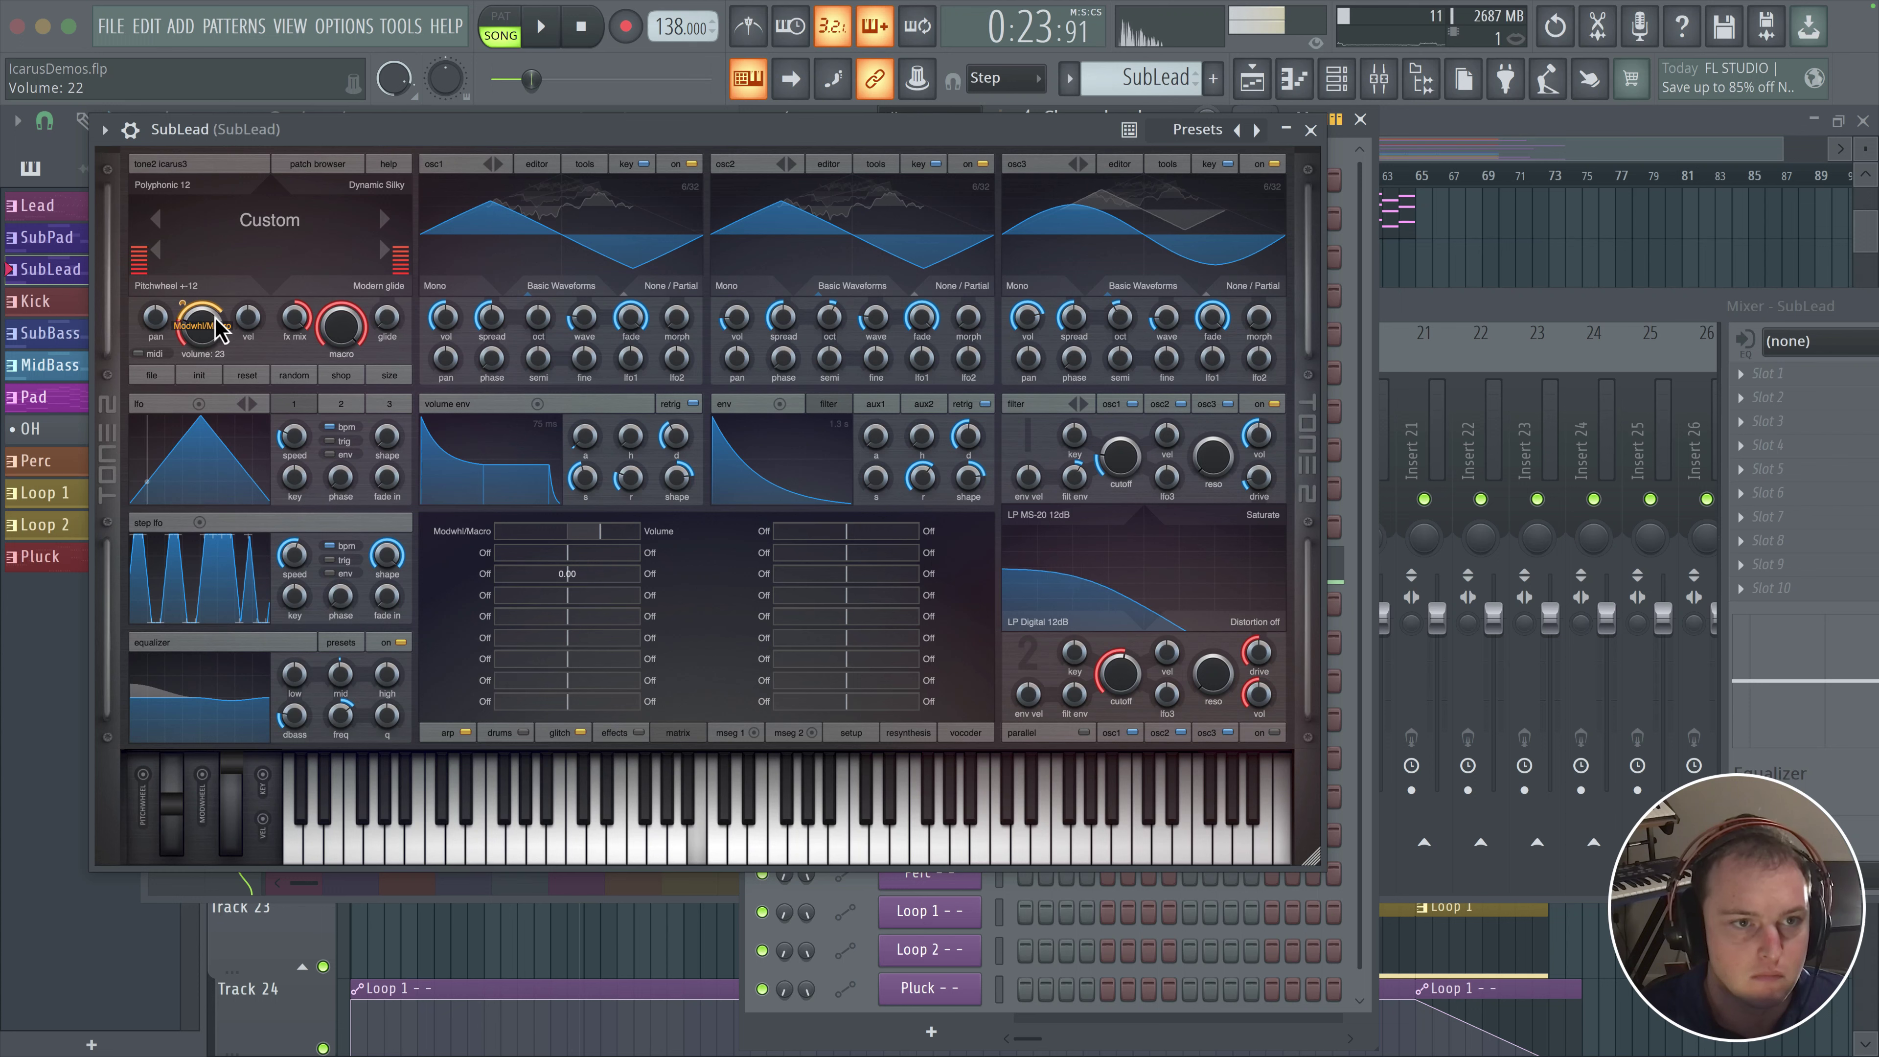
mouse_move(211, 333)
left_mouse_down()
mouse_move(212, 314)
mouse_move(208, 344)
left_mouse_up()
left_click_drag(224, 751, 243, 903)
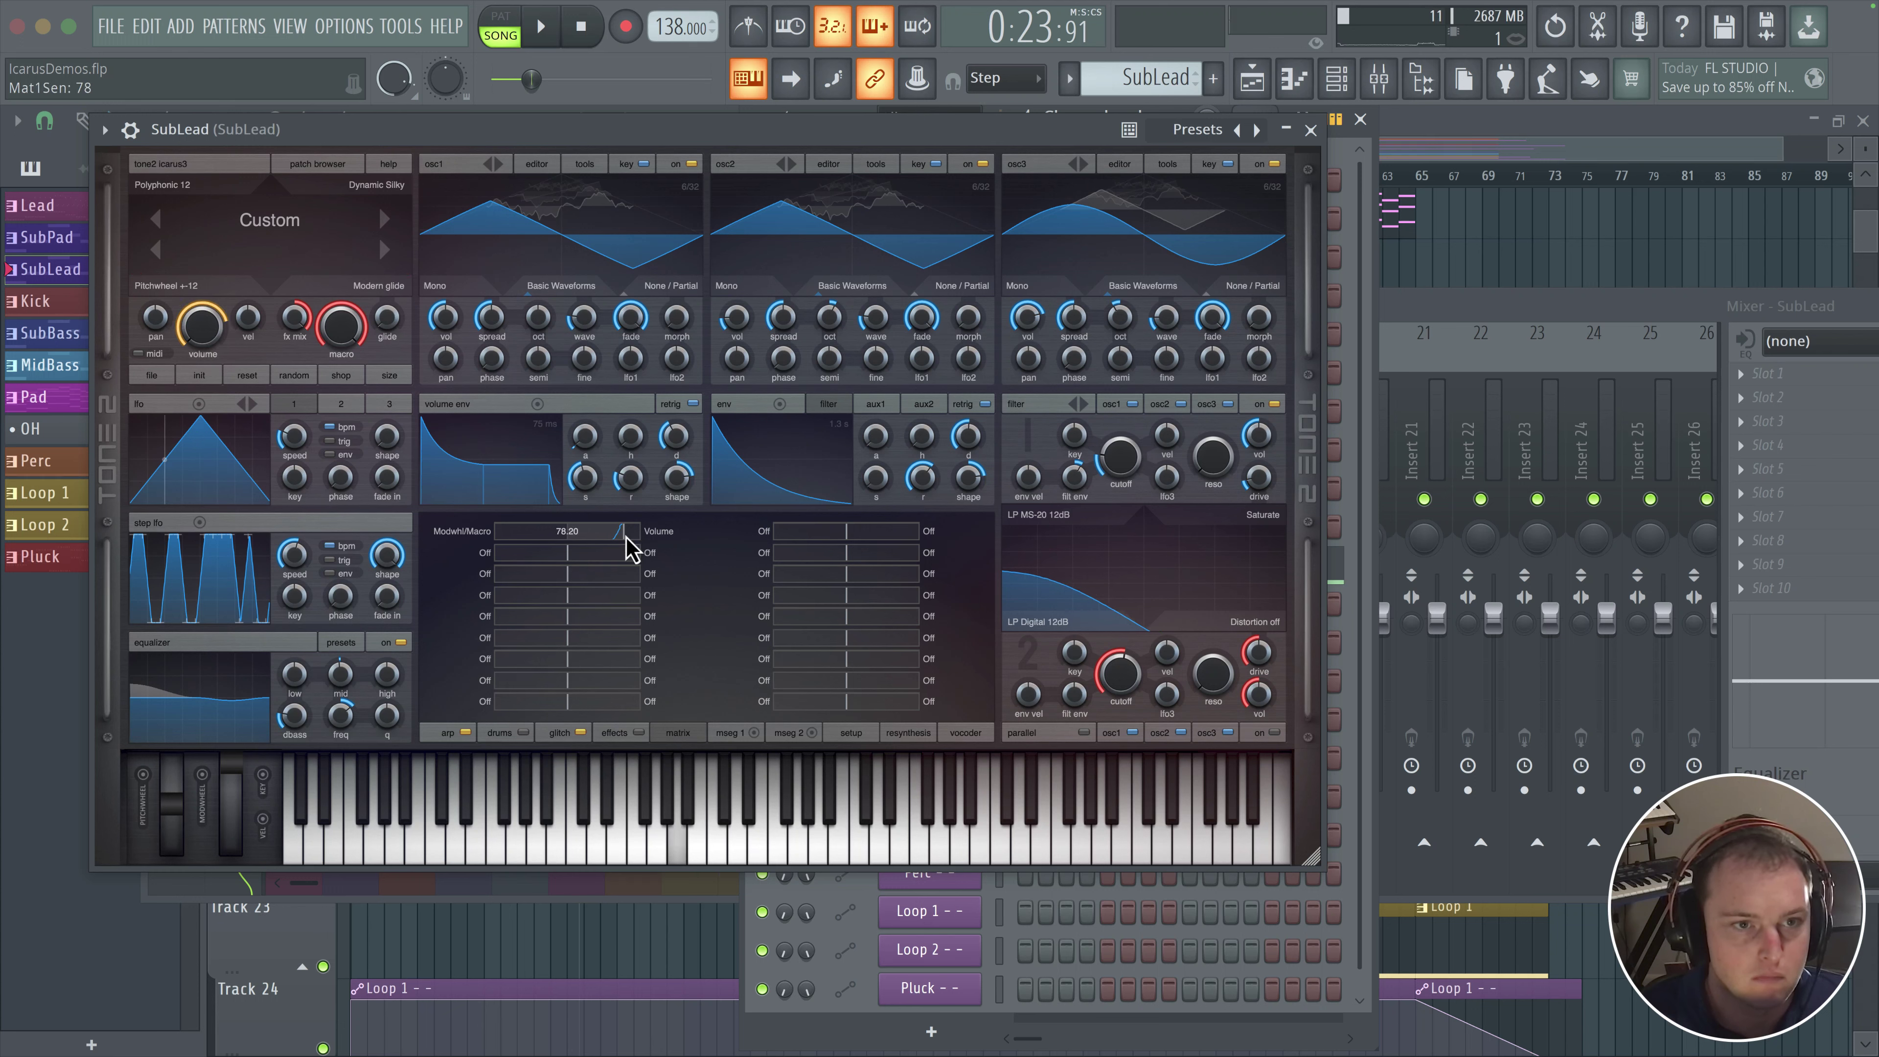
left_click_drag(624, 536, 627, 535)
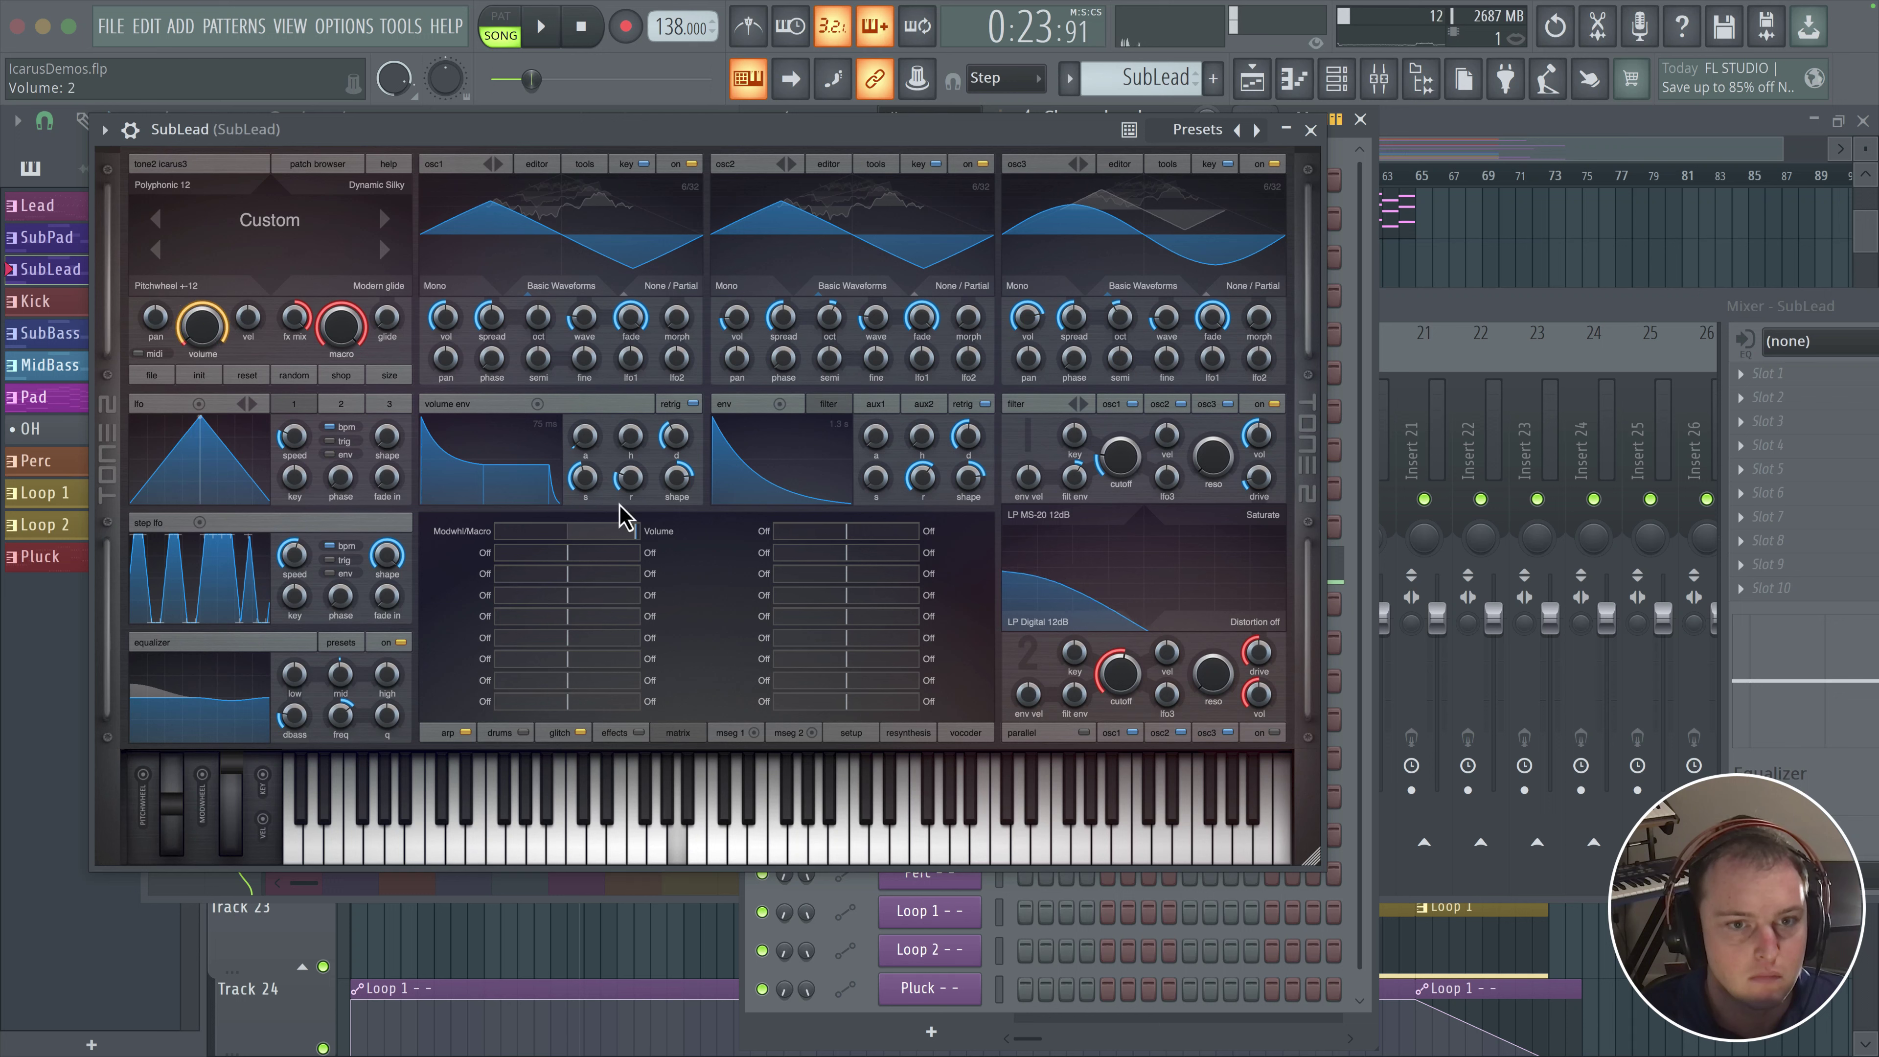
left_click(679, 532)
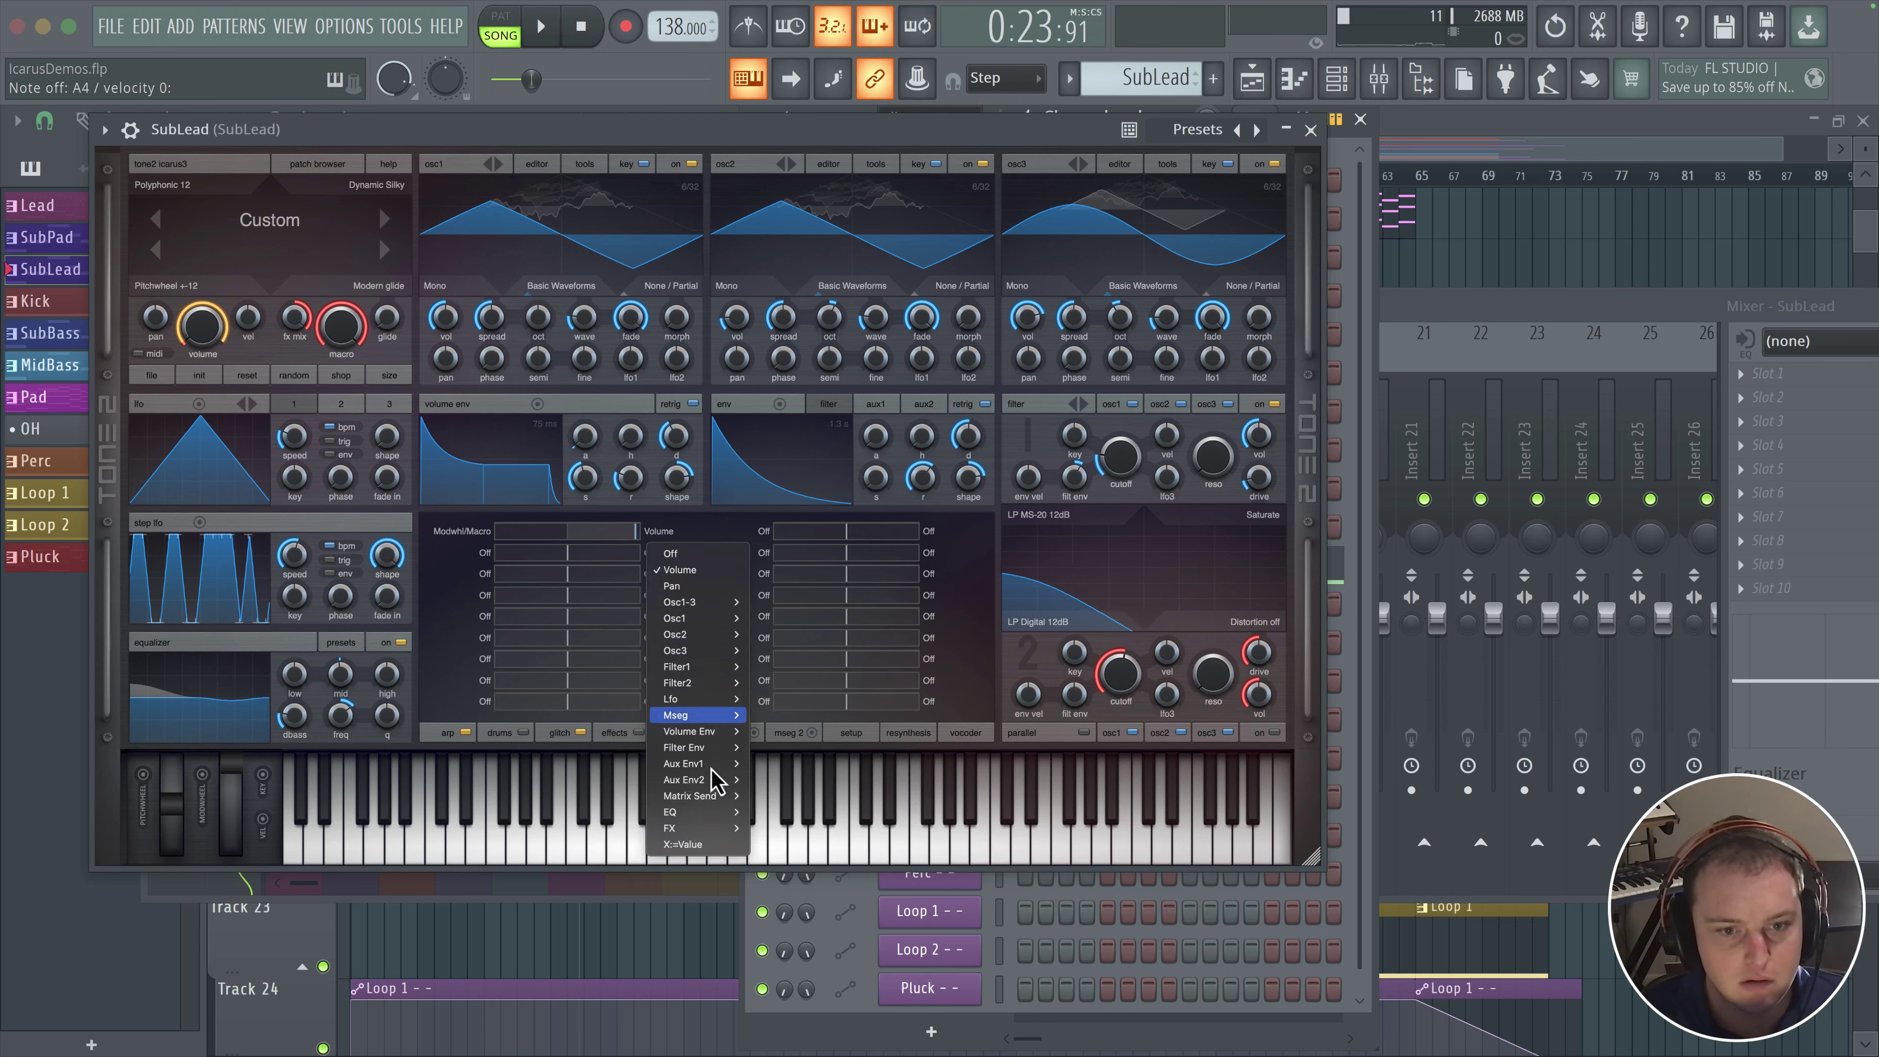
mouse_move(717, 732)
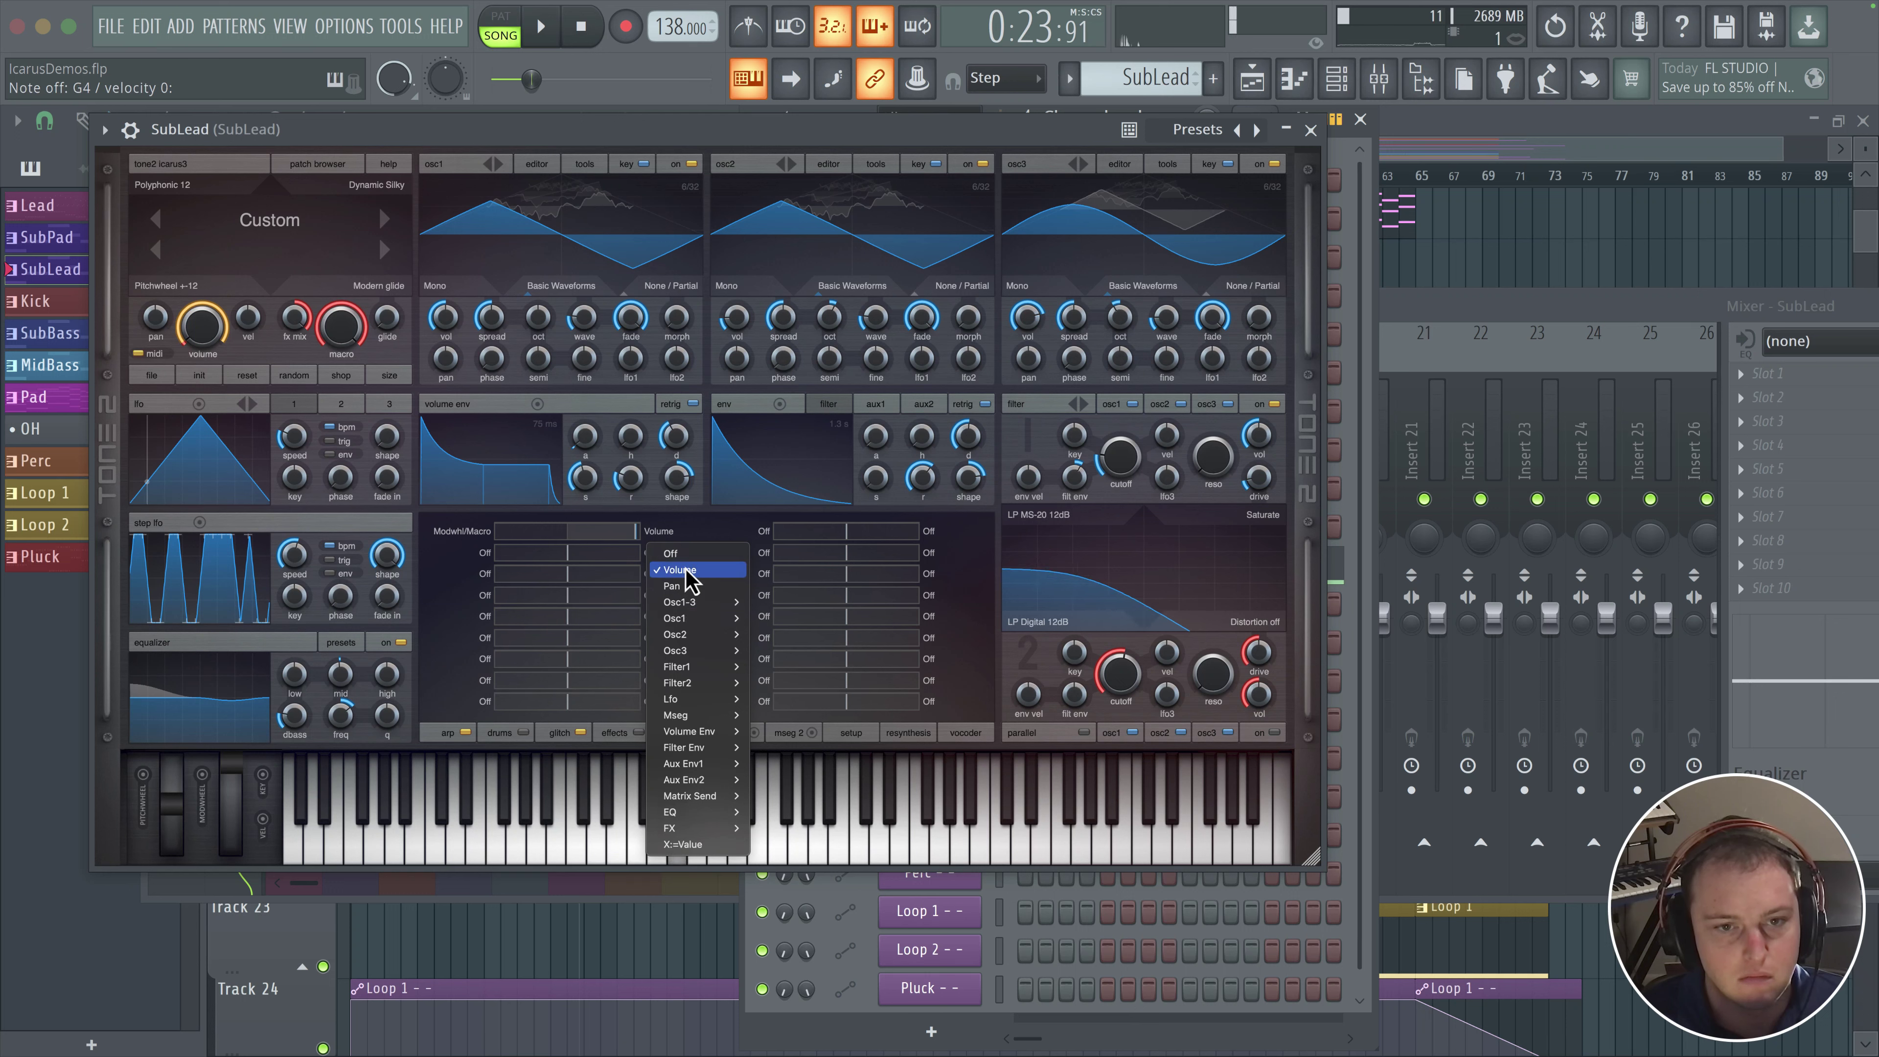
left_click(222, 337)
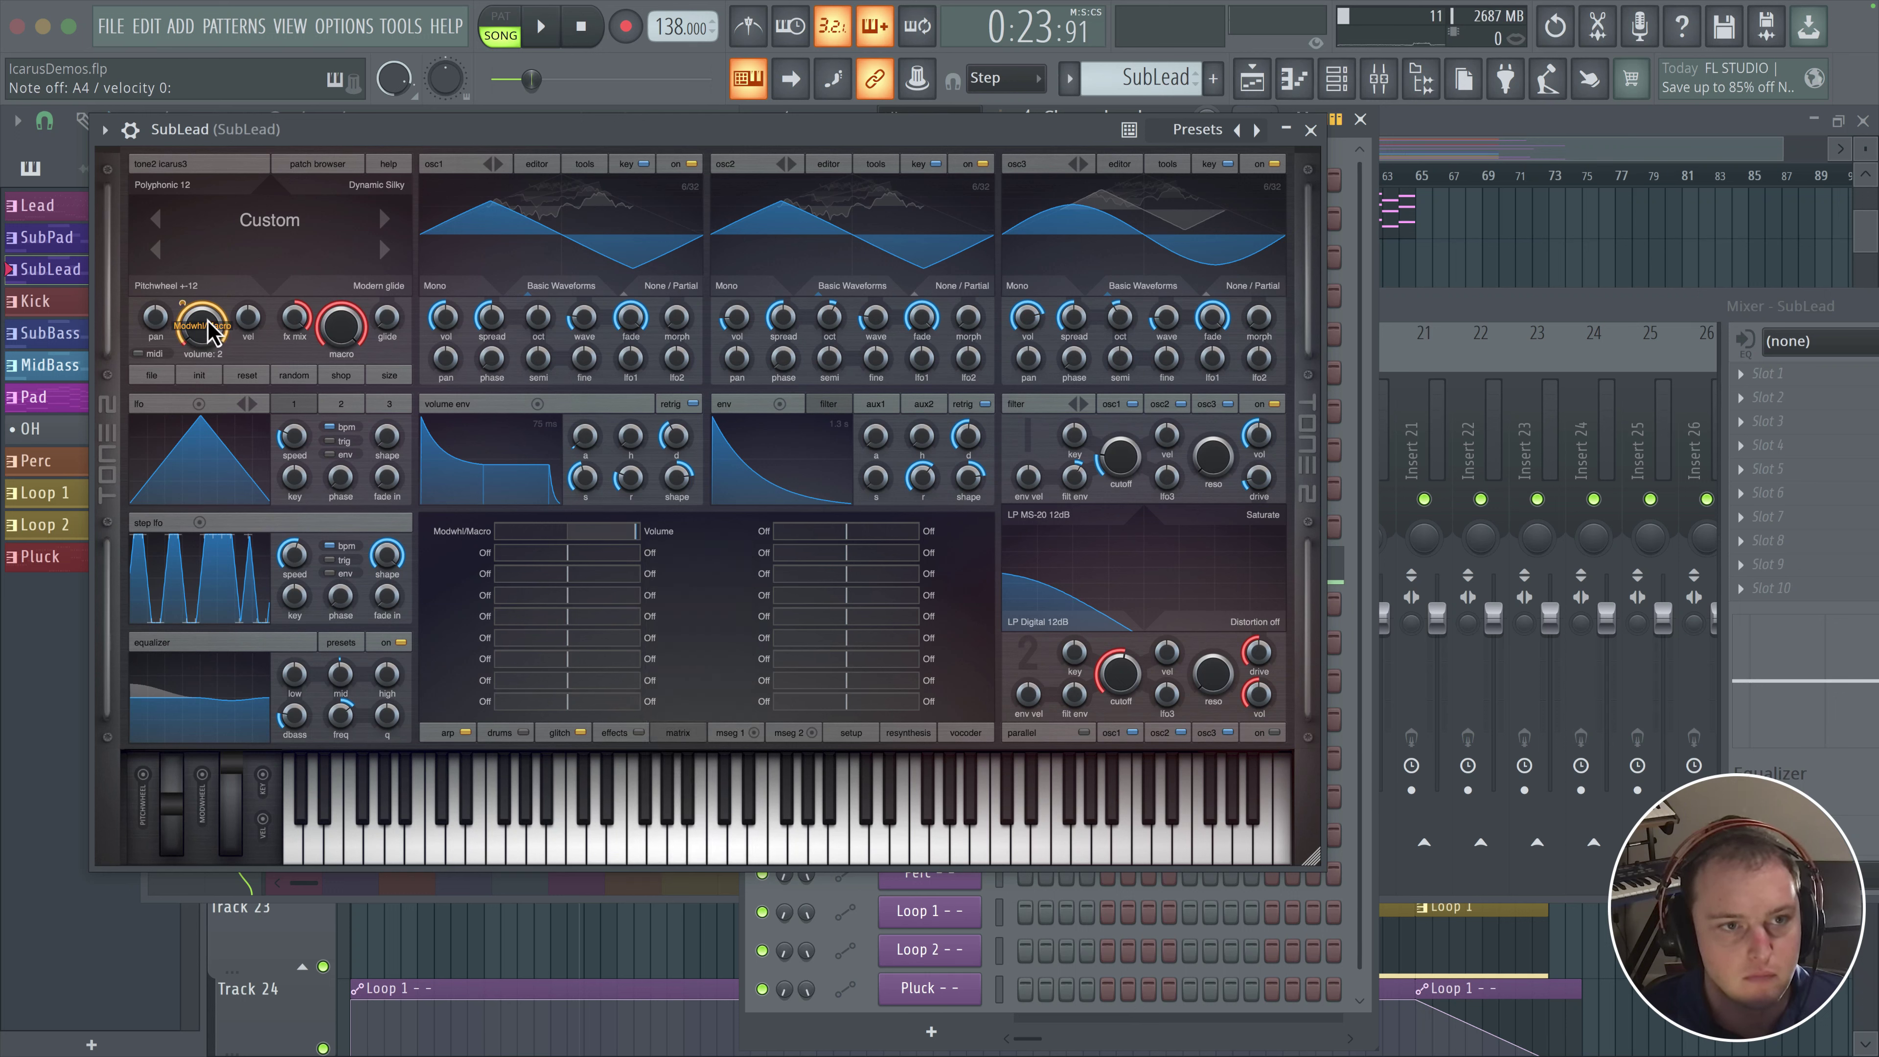
- Give the wheel-to-volume modulation a negative amount, set the master volume to 53 and test the modulation wheel
left_click_drag(187, 328, 181, 545)
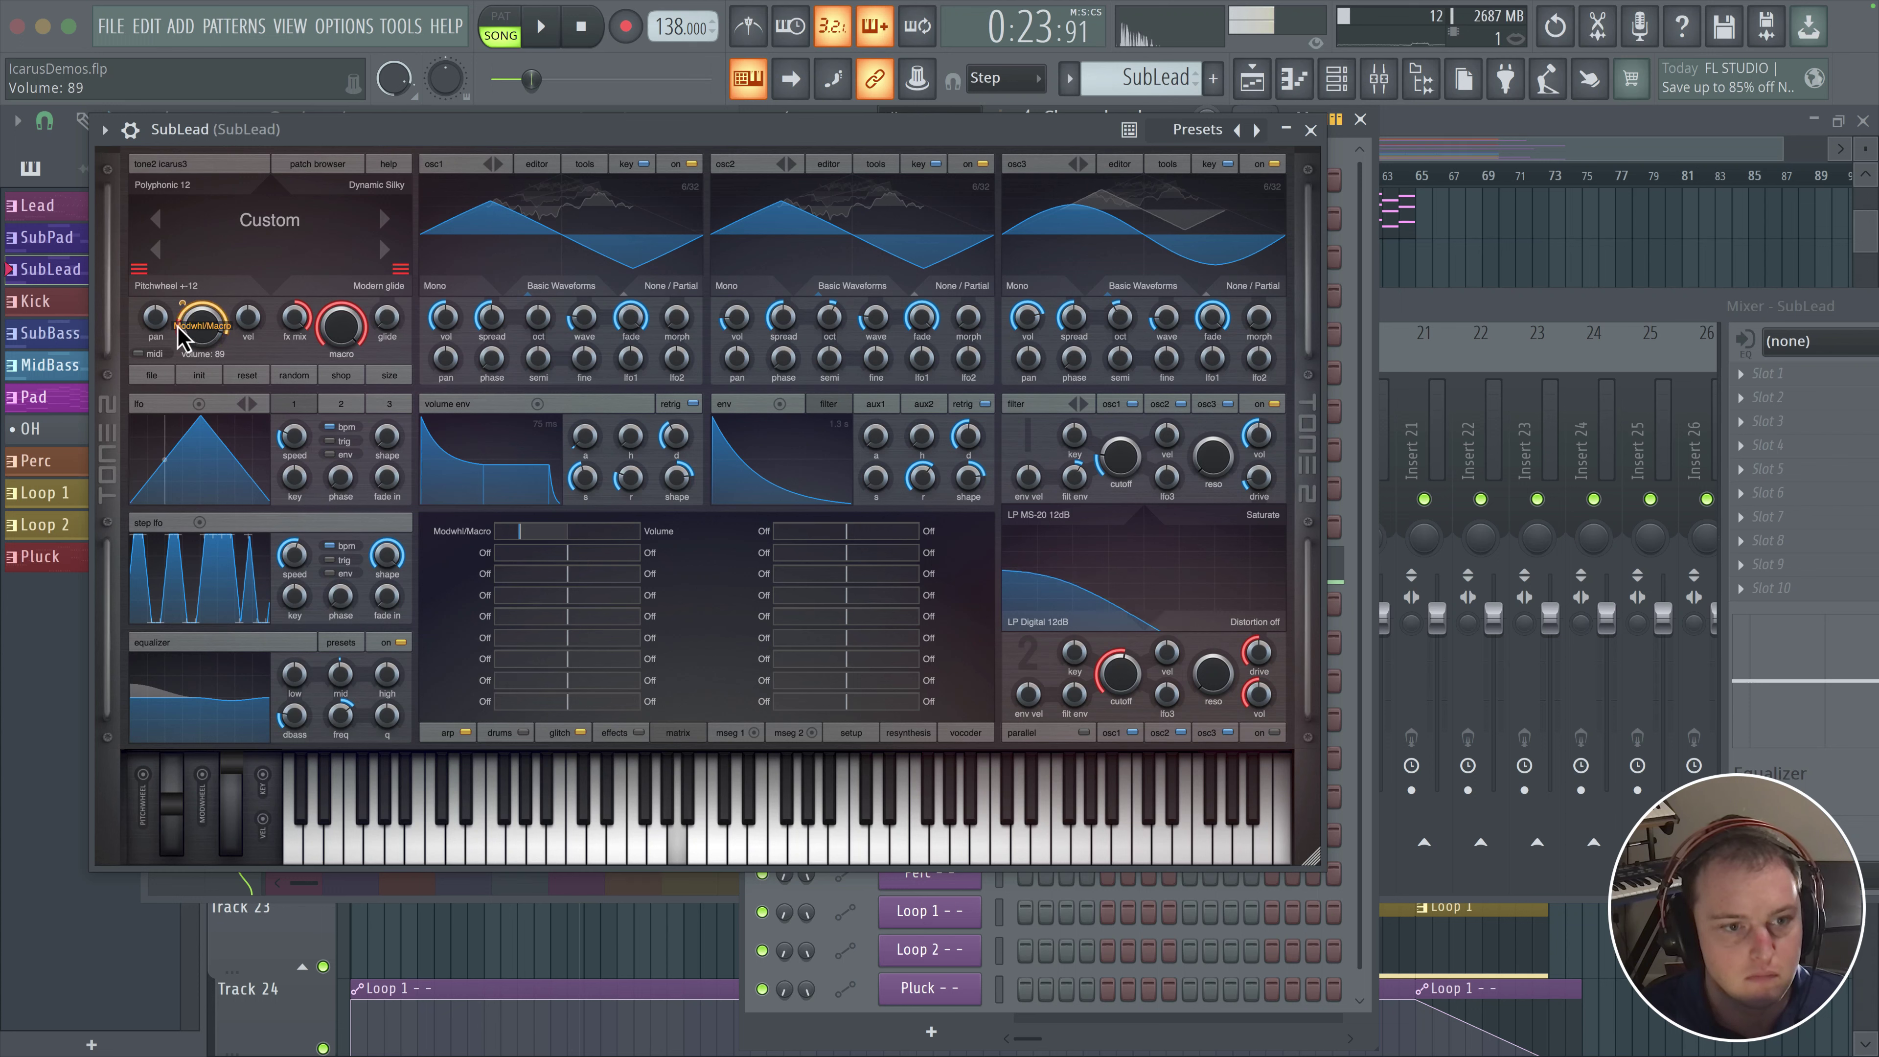
left_click_drag(227, 819, 199, 573)
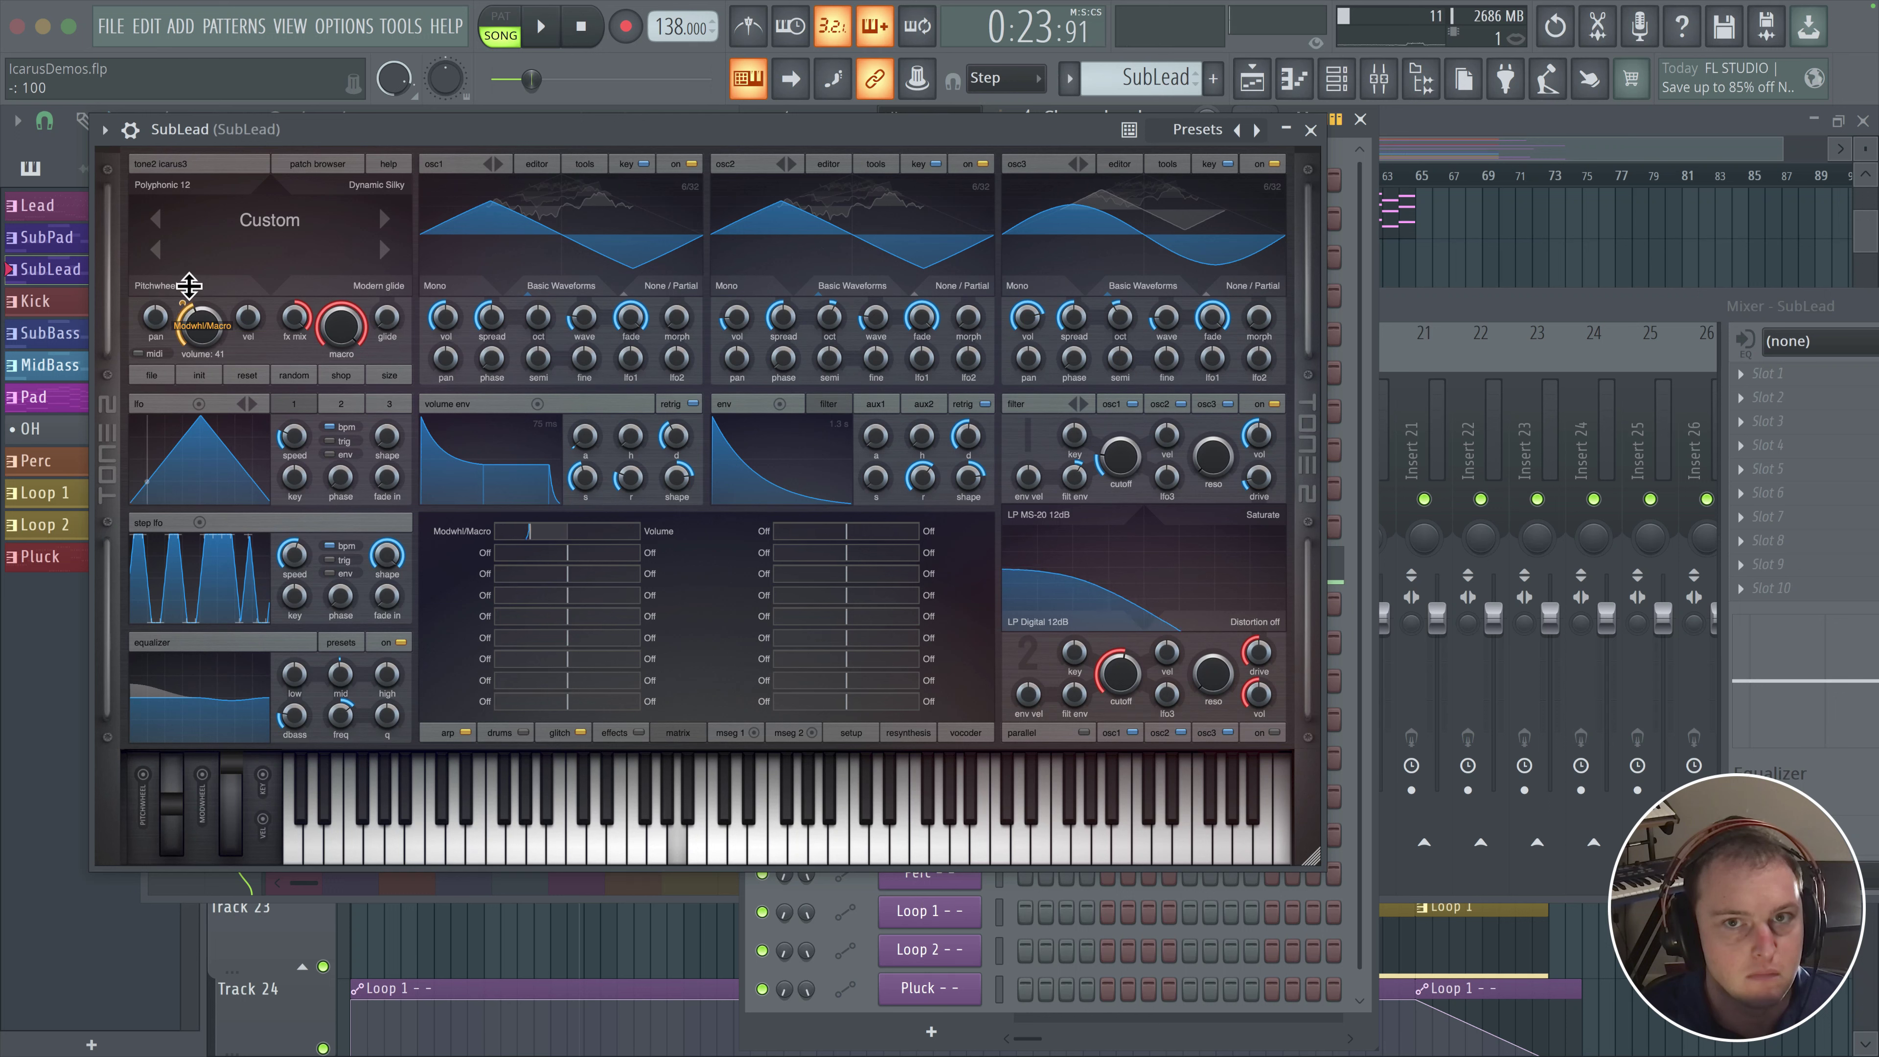
mouse_move(228, 859)
left_mouse_down()
mouse_move(230, 769)
mouse_move(211, 847)
left_mouse_up()
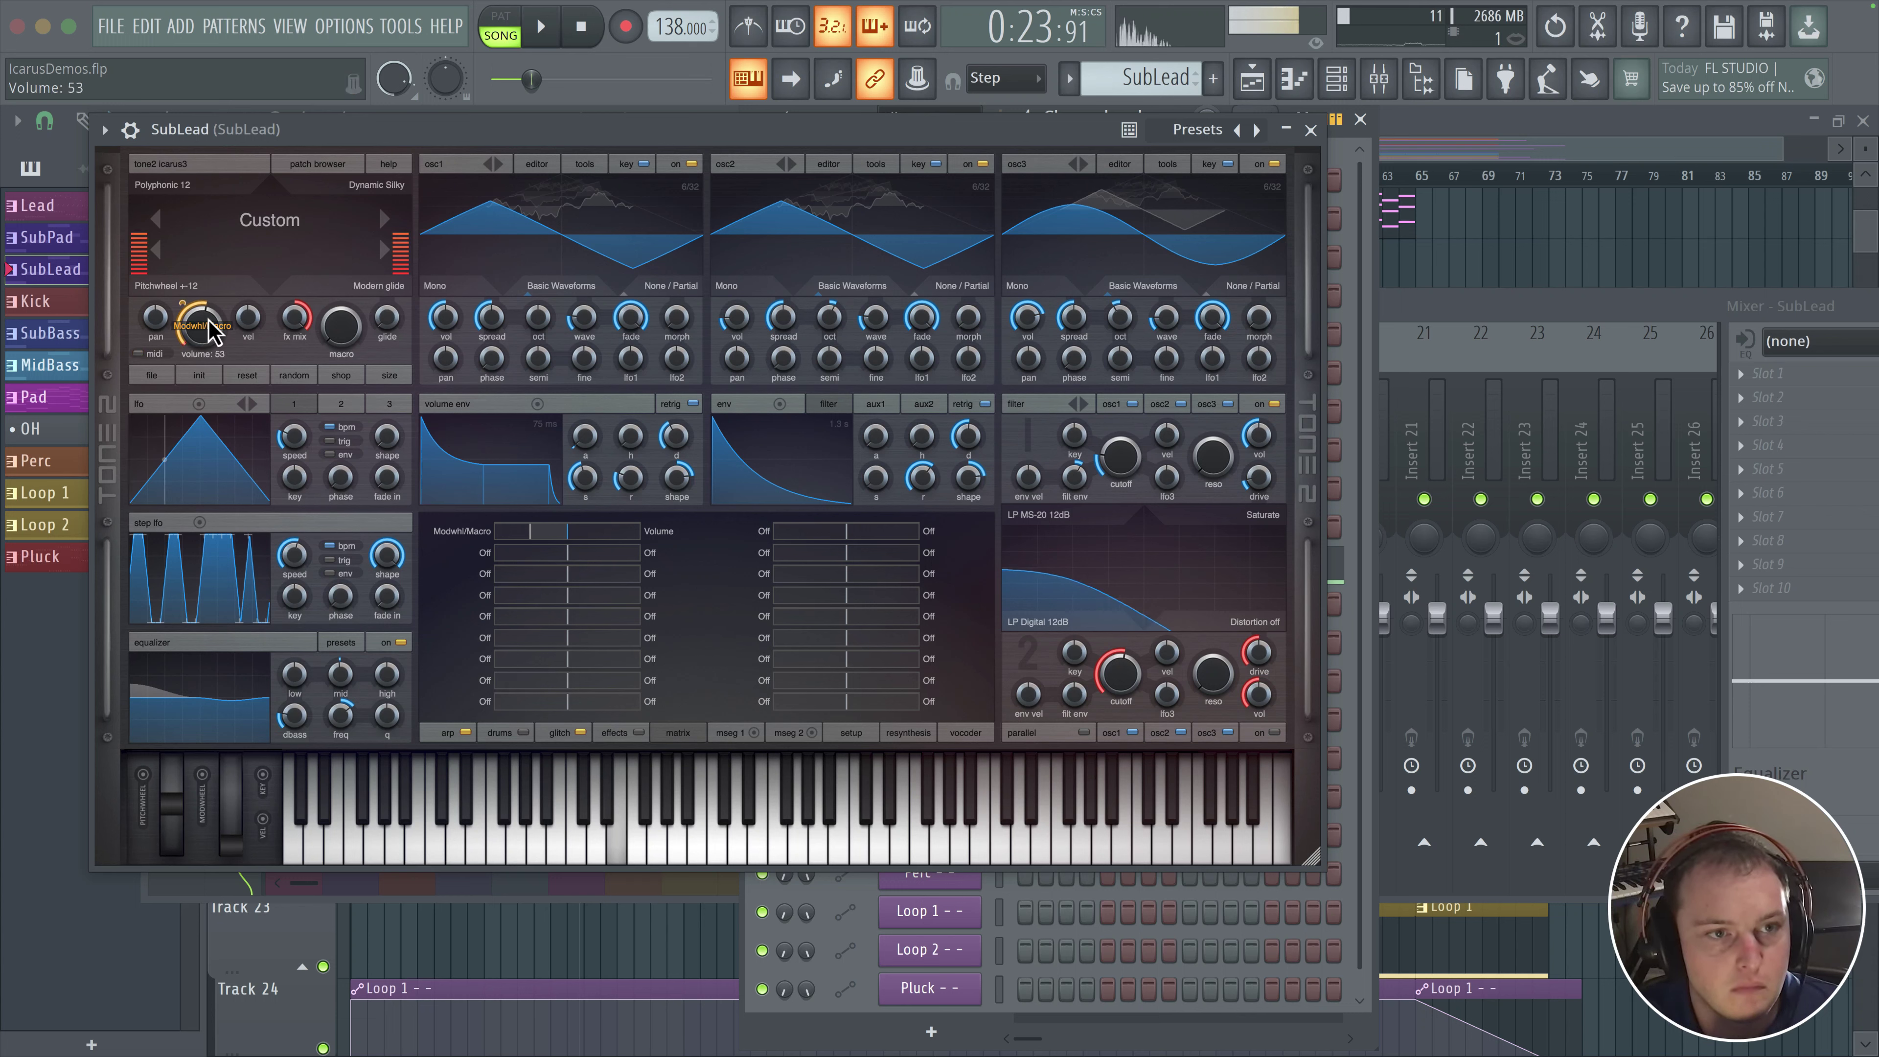
left_click_drag(228, 826, 213, 907)
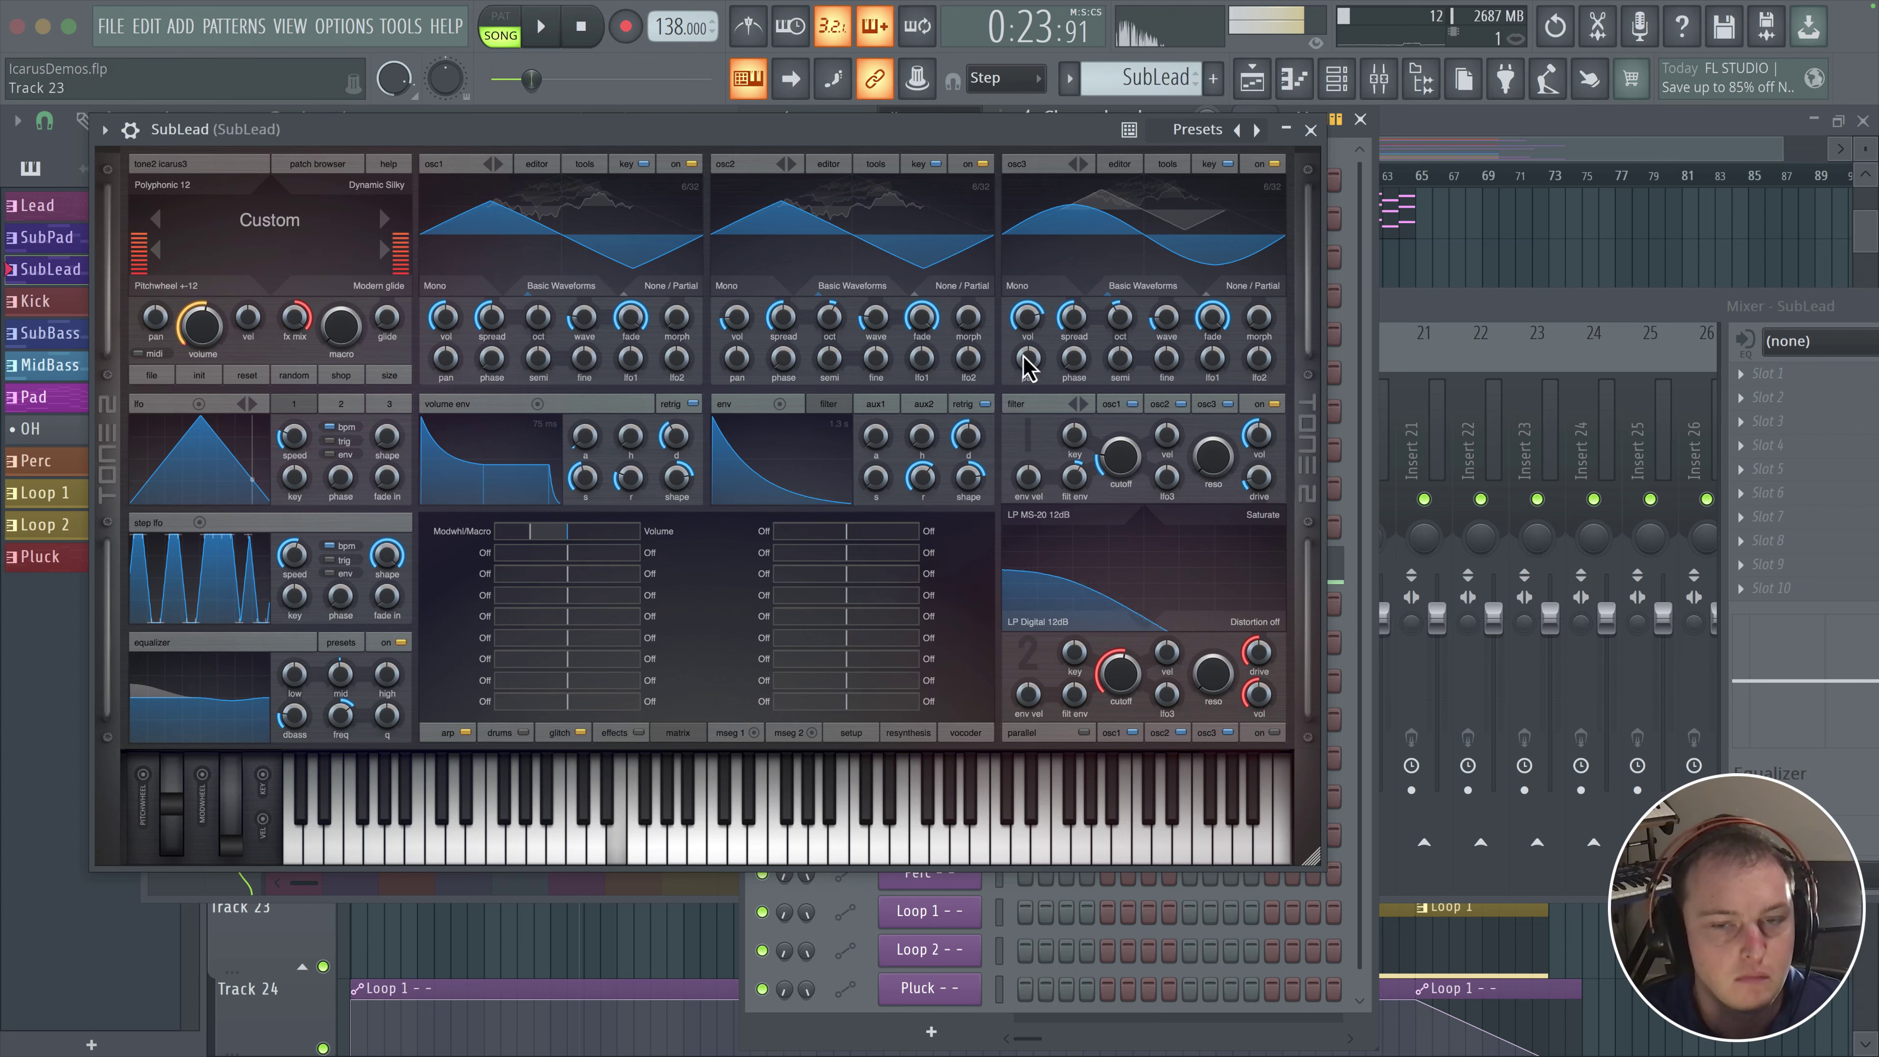
- Close the SubLead synth, play the intro and lower the SubLead mixer level slightly
left_click(1311, 130)
key("space")
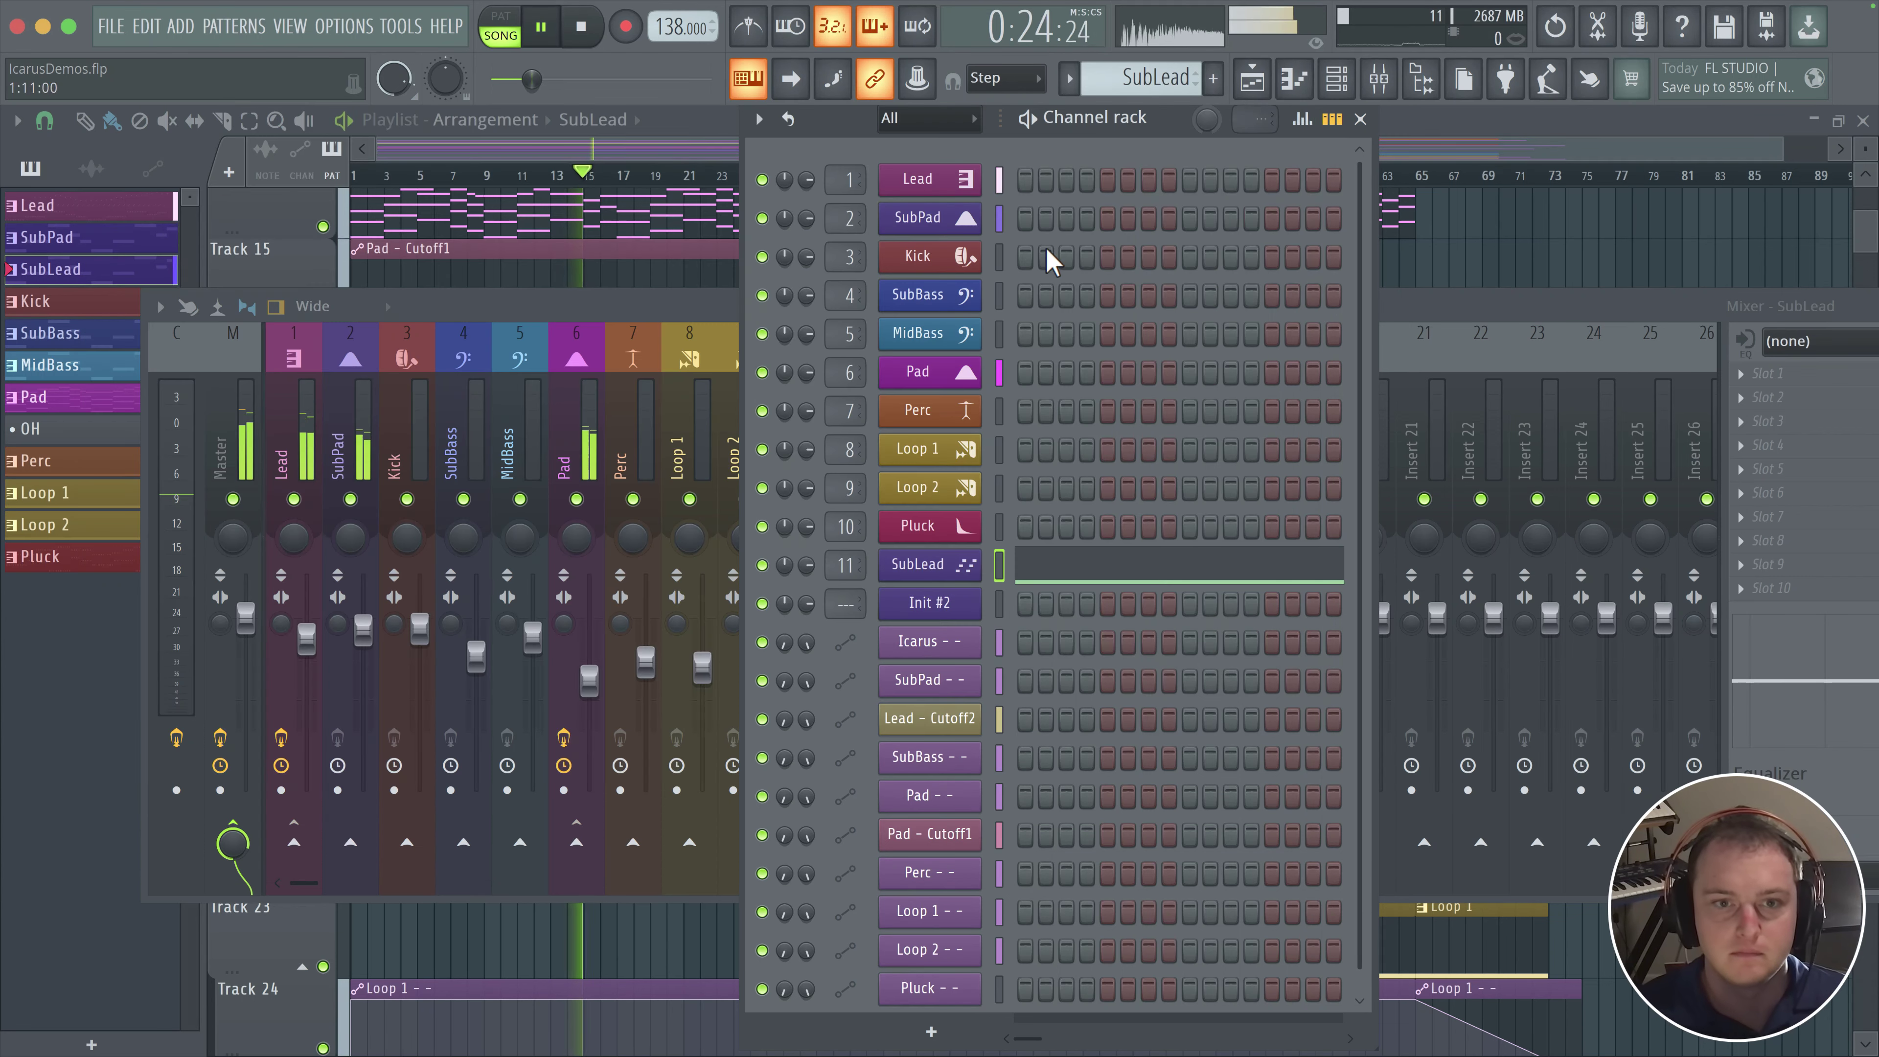
left_click(719, 308)
left_click_drag(869, 636, 870, 641)
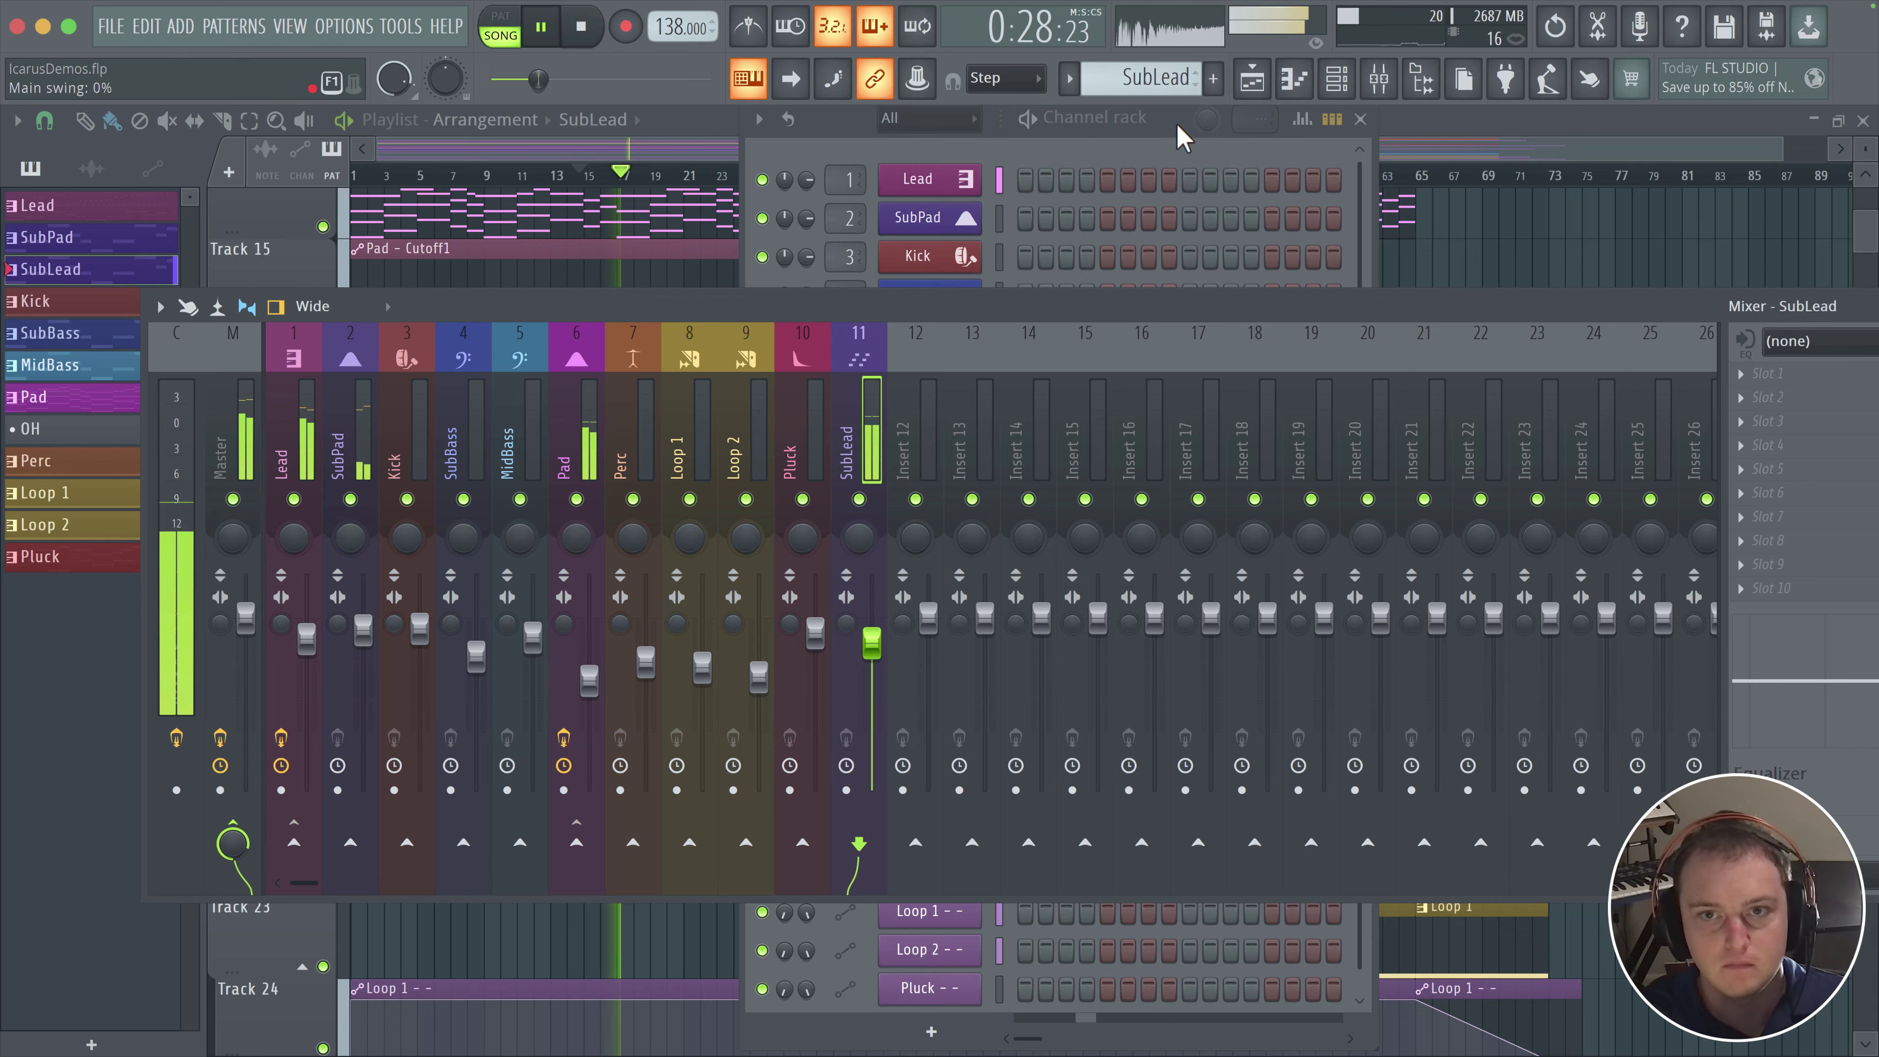
- Reopen the SubLead synth, stop playback and create an automation clip for its last tweaked parameter
left_click(1181, 137)
left_click(950, 576)
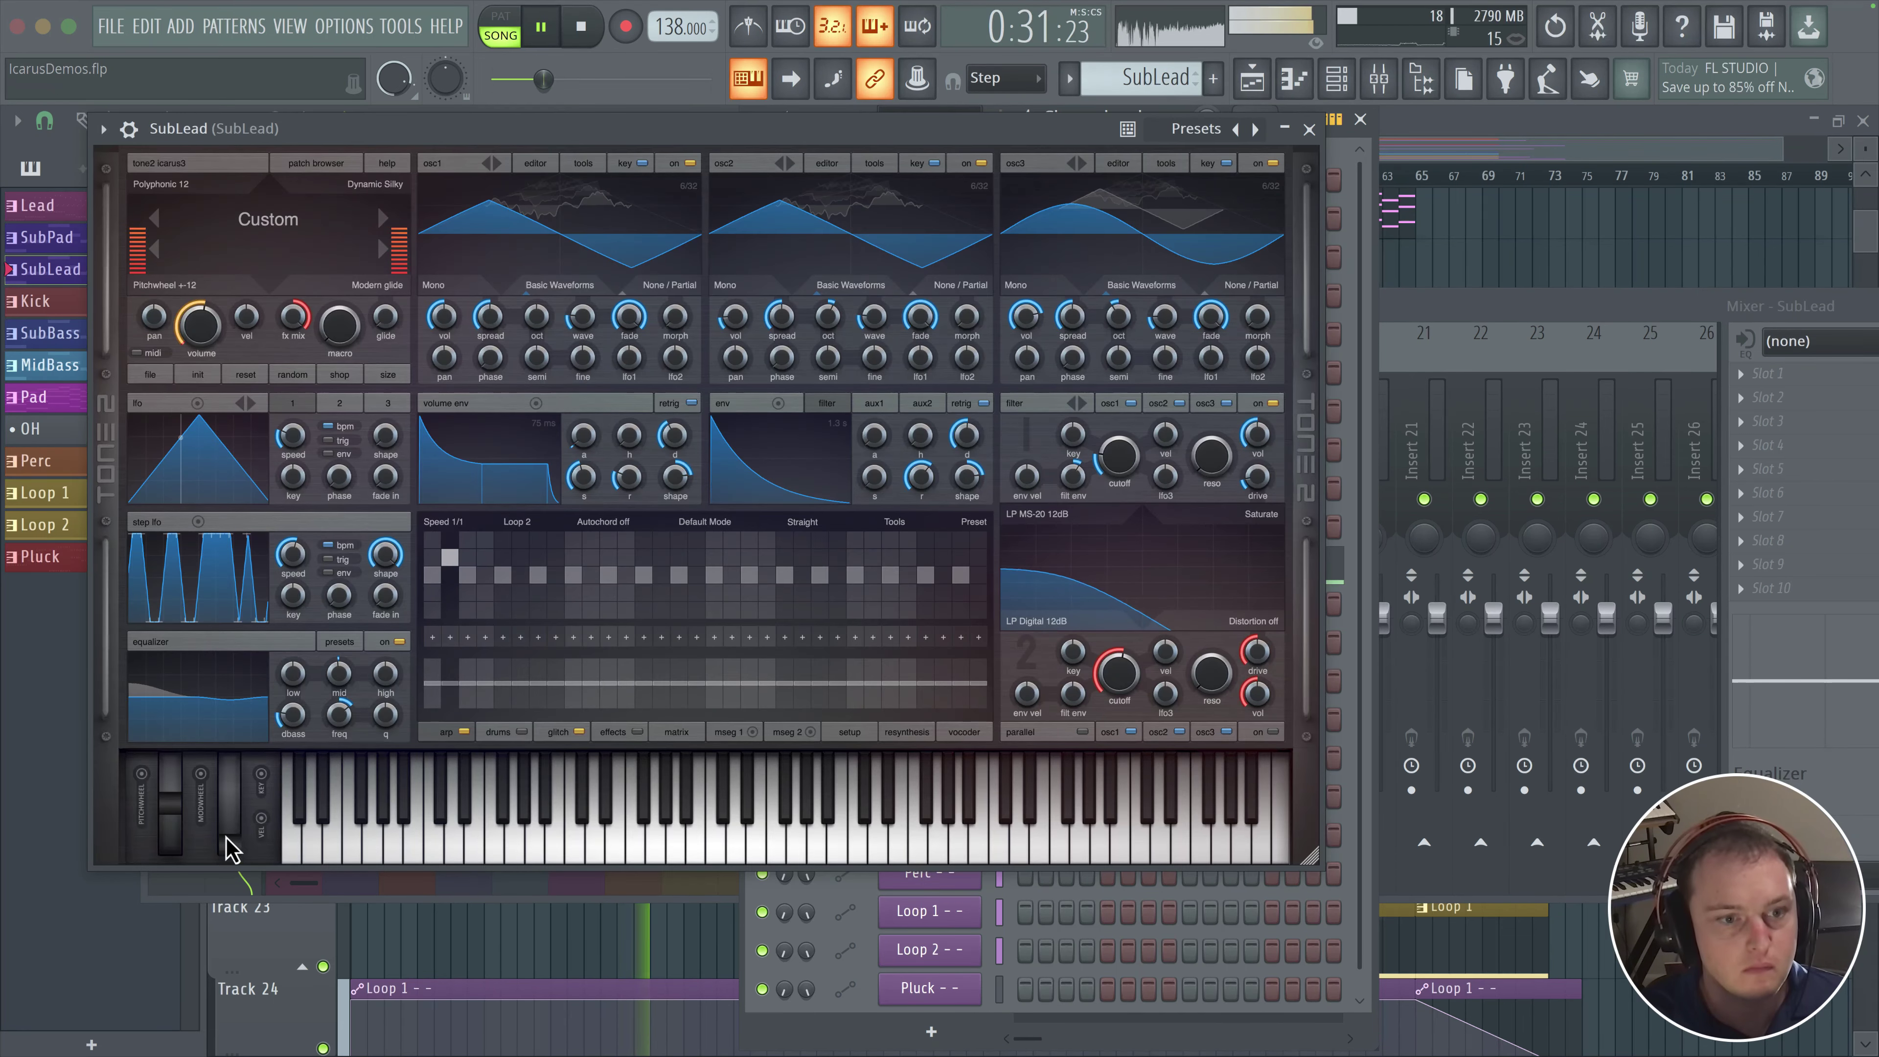
key("space")
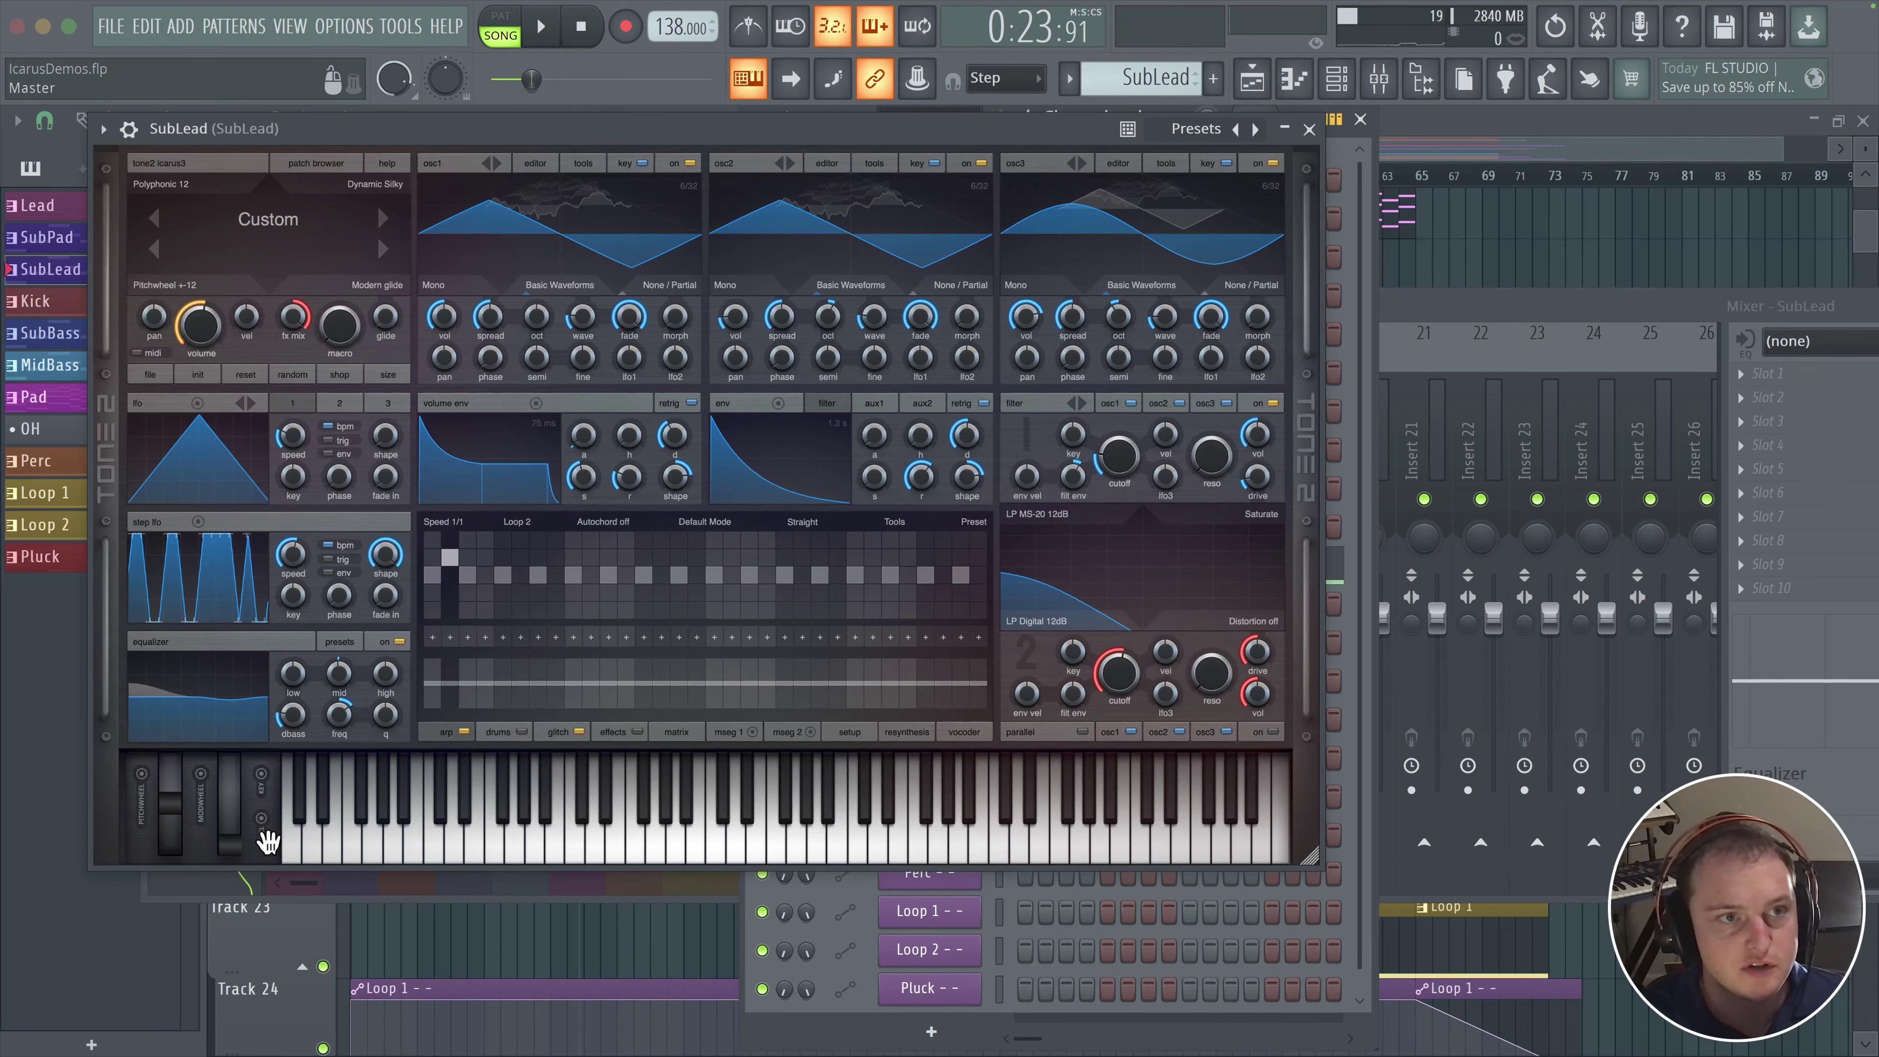
left_click(400, 26)
mouse_move(515, 463)
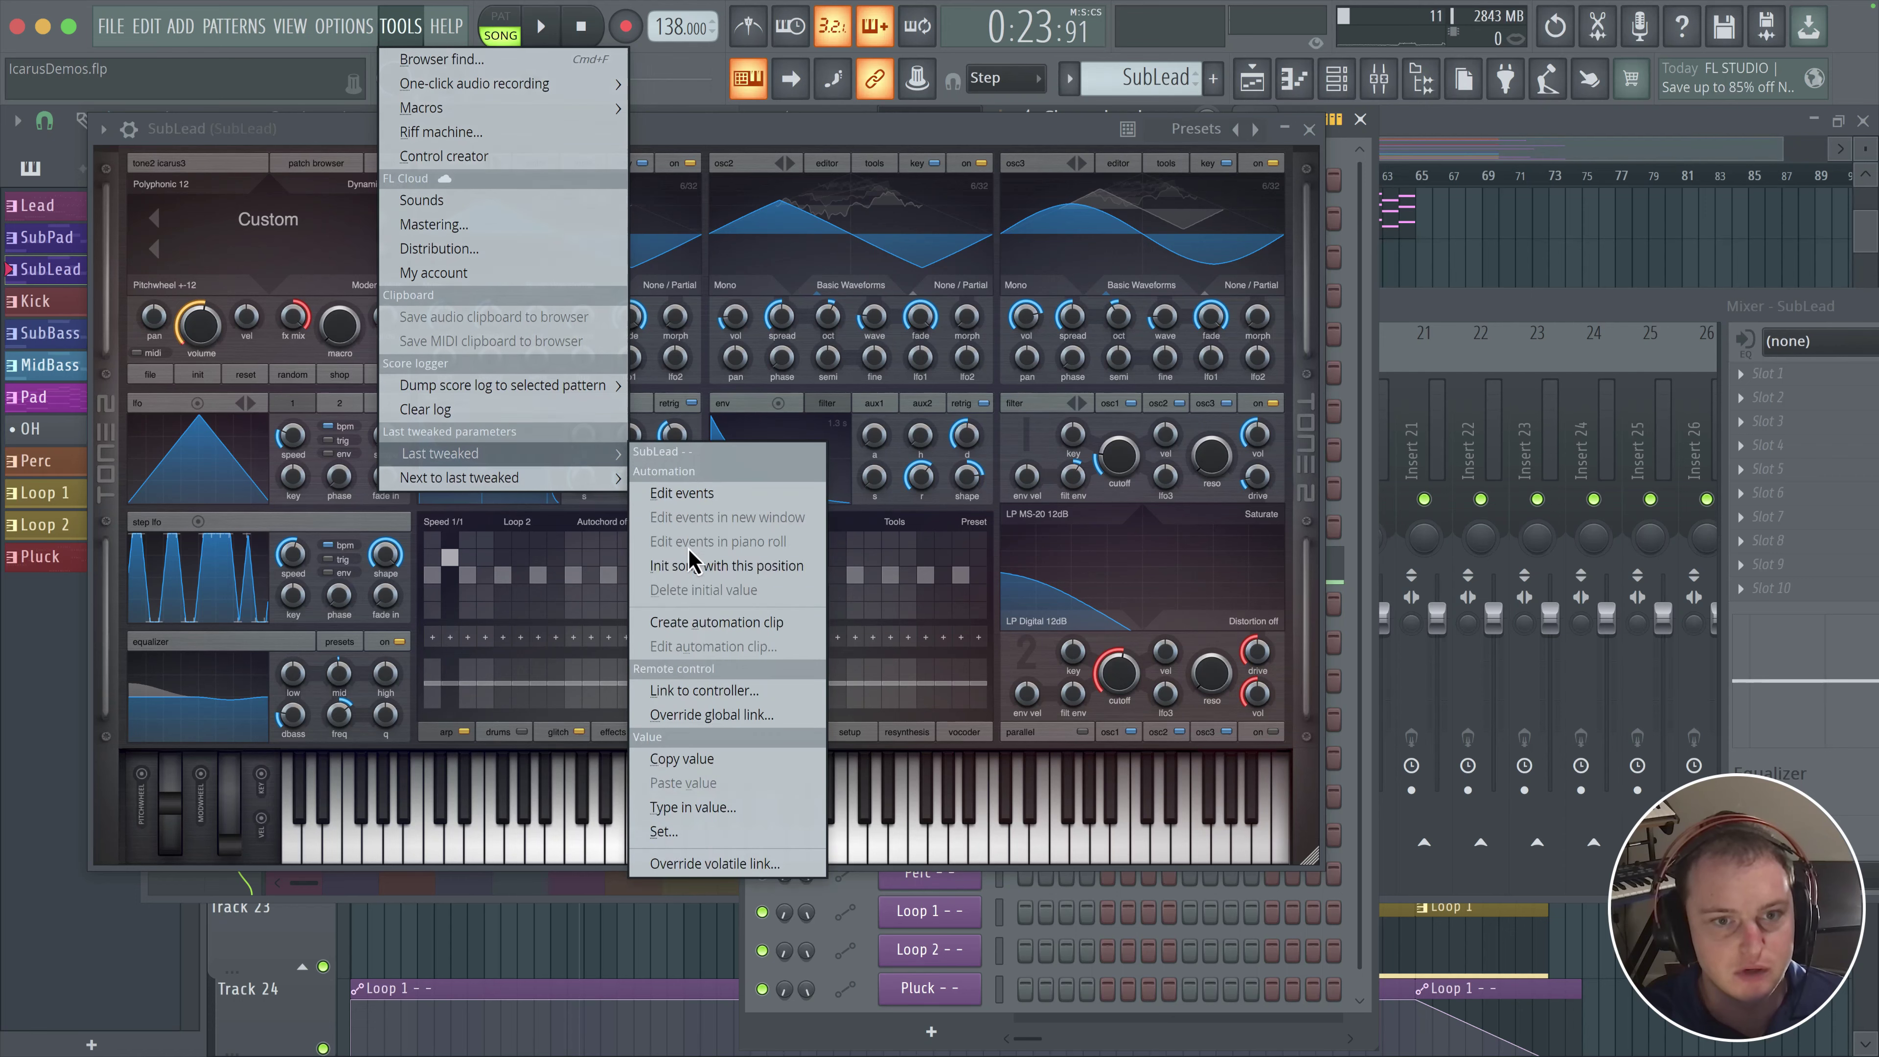
left_click(686, 622)
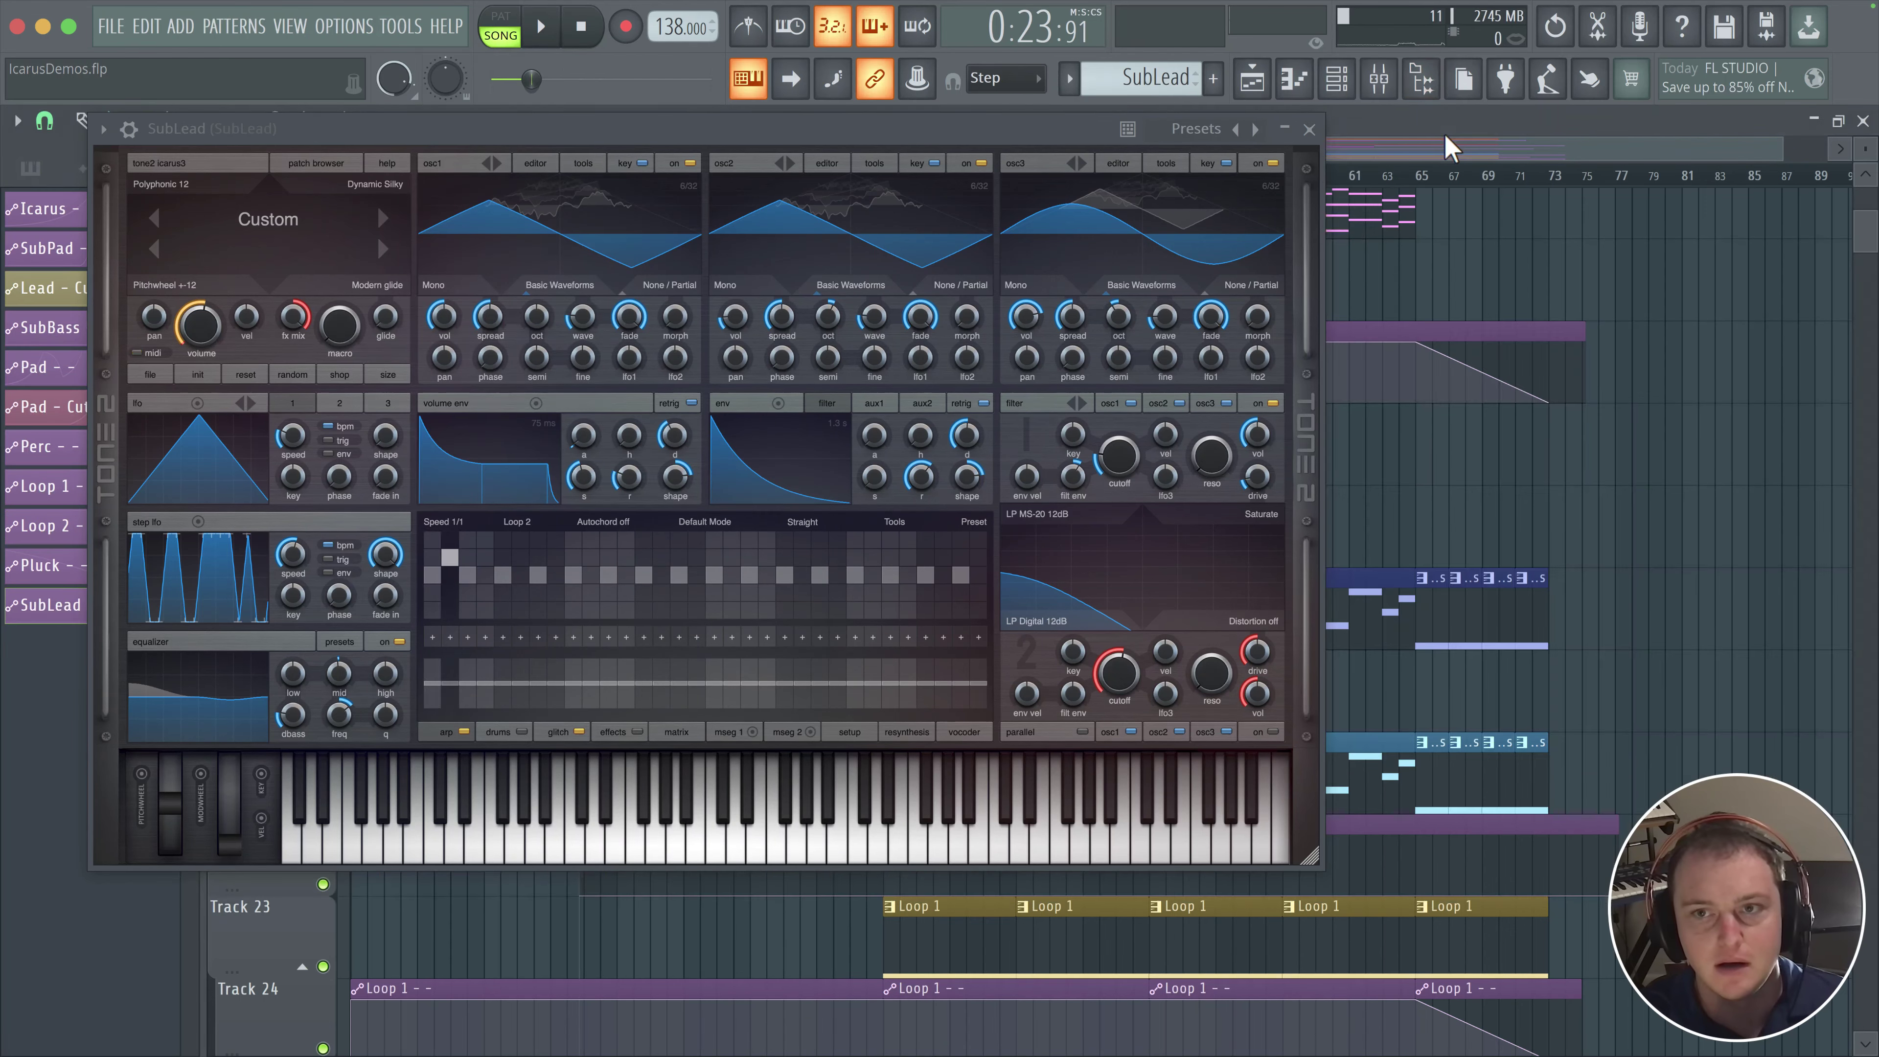
- Close the synth and move the new SubLead automation clip on Track 22 to start at bar 1
left_click(1308, 130)
scroll(775, 442, "down", 6)
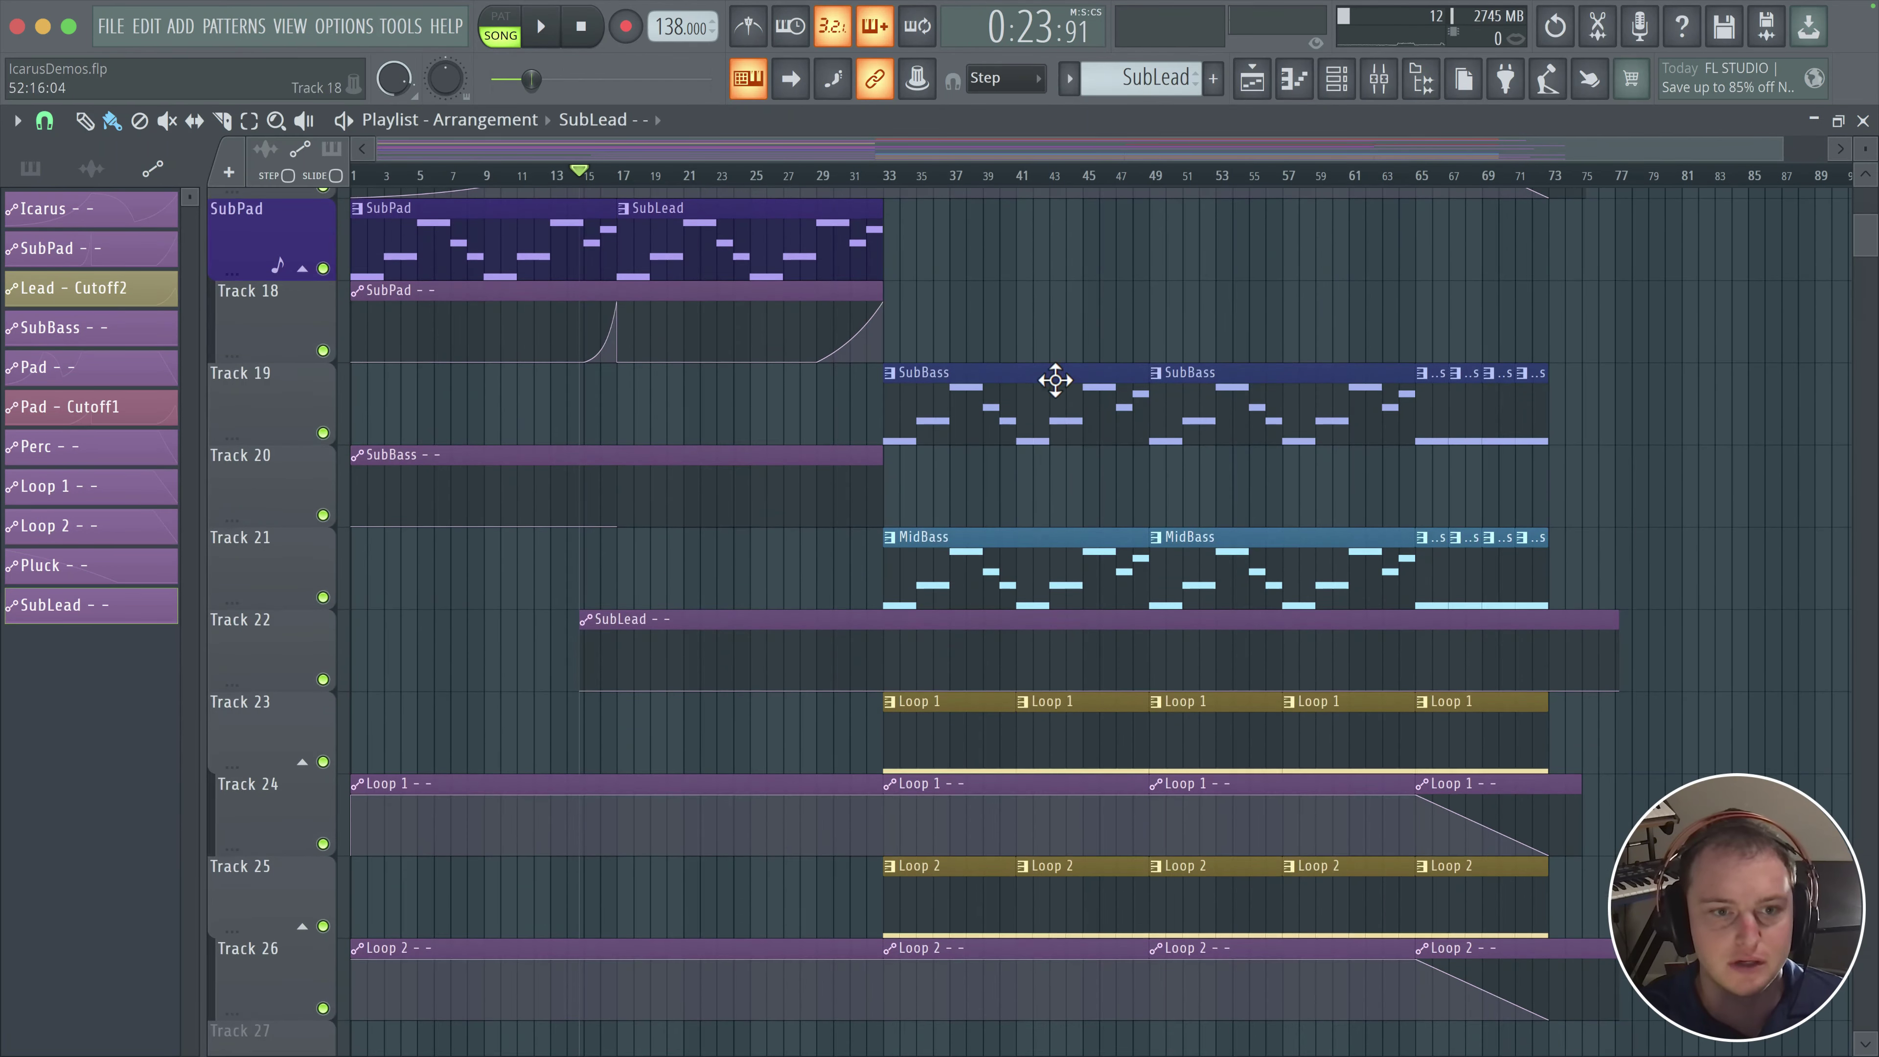
scroll(746, 742, "up", 5)
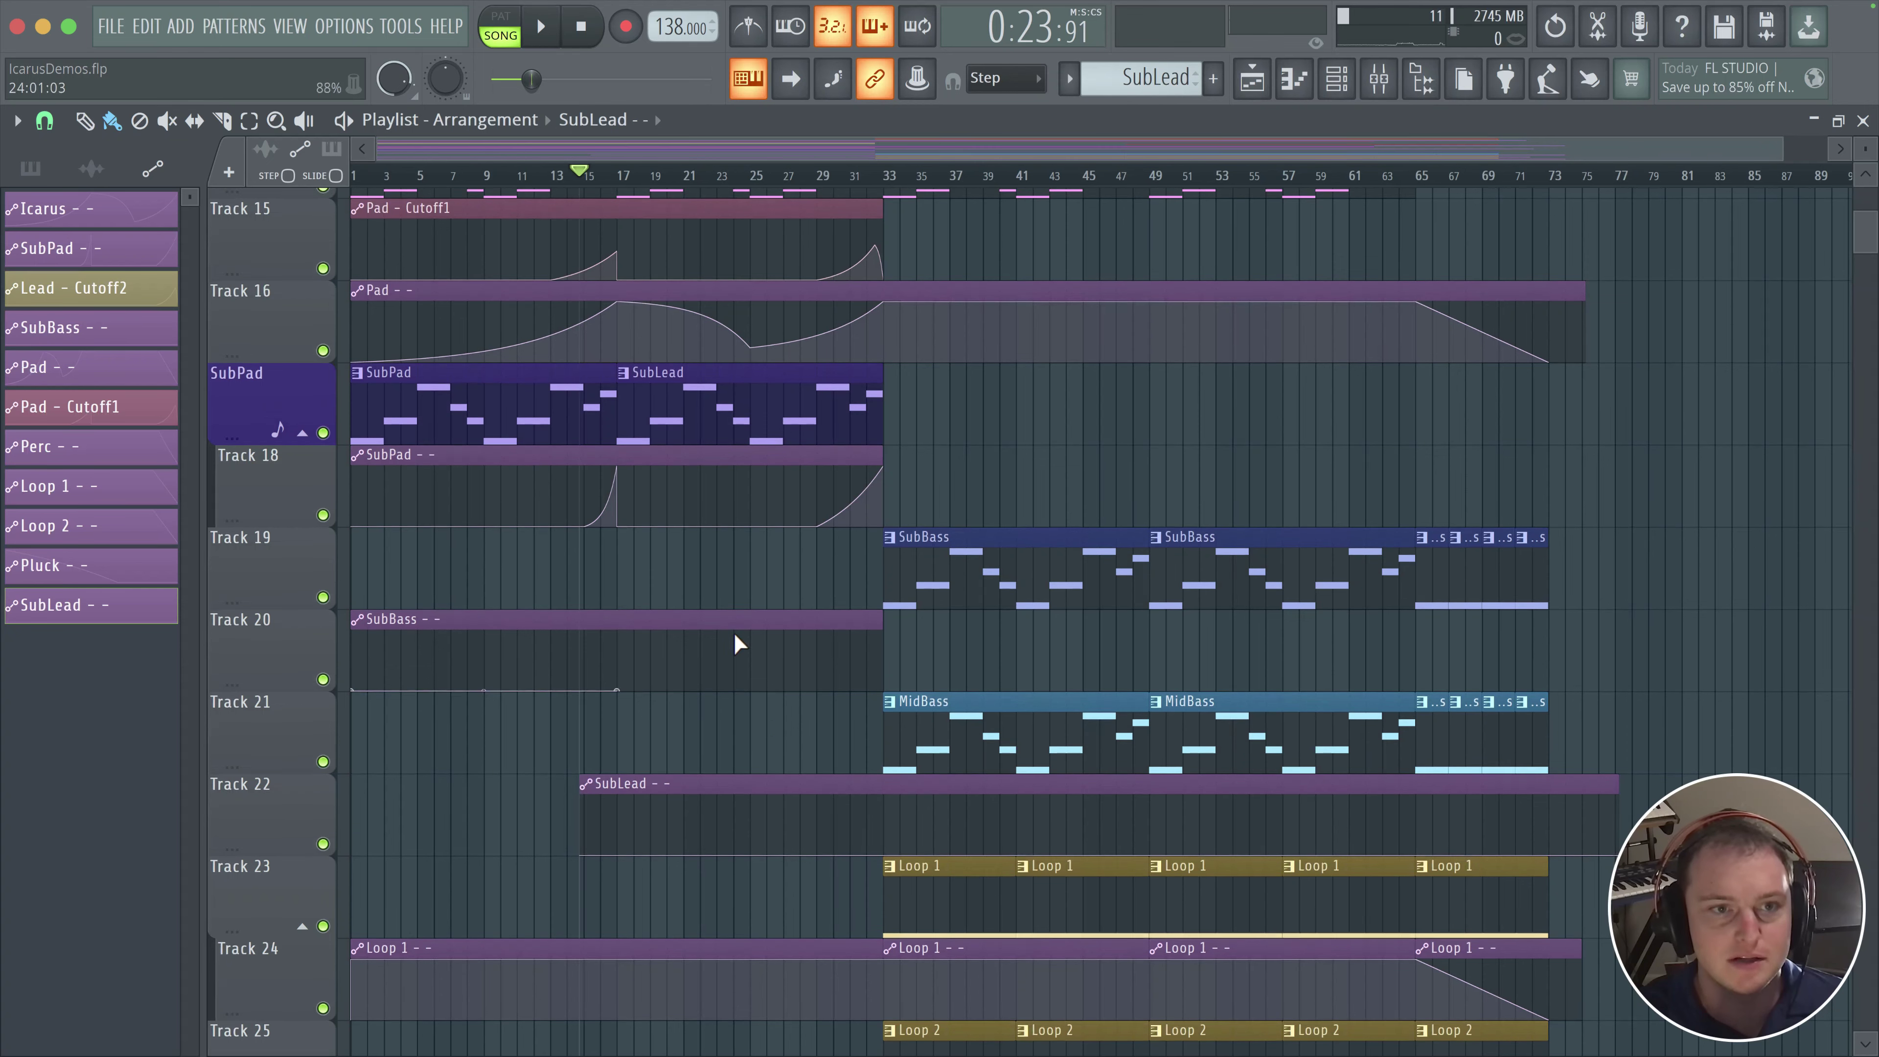
left_click_drag(703, 784, 473, 783)
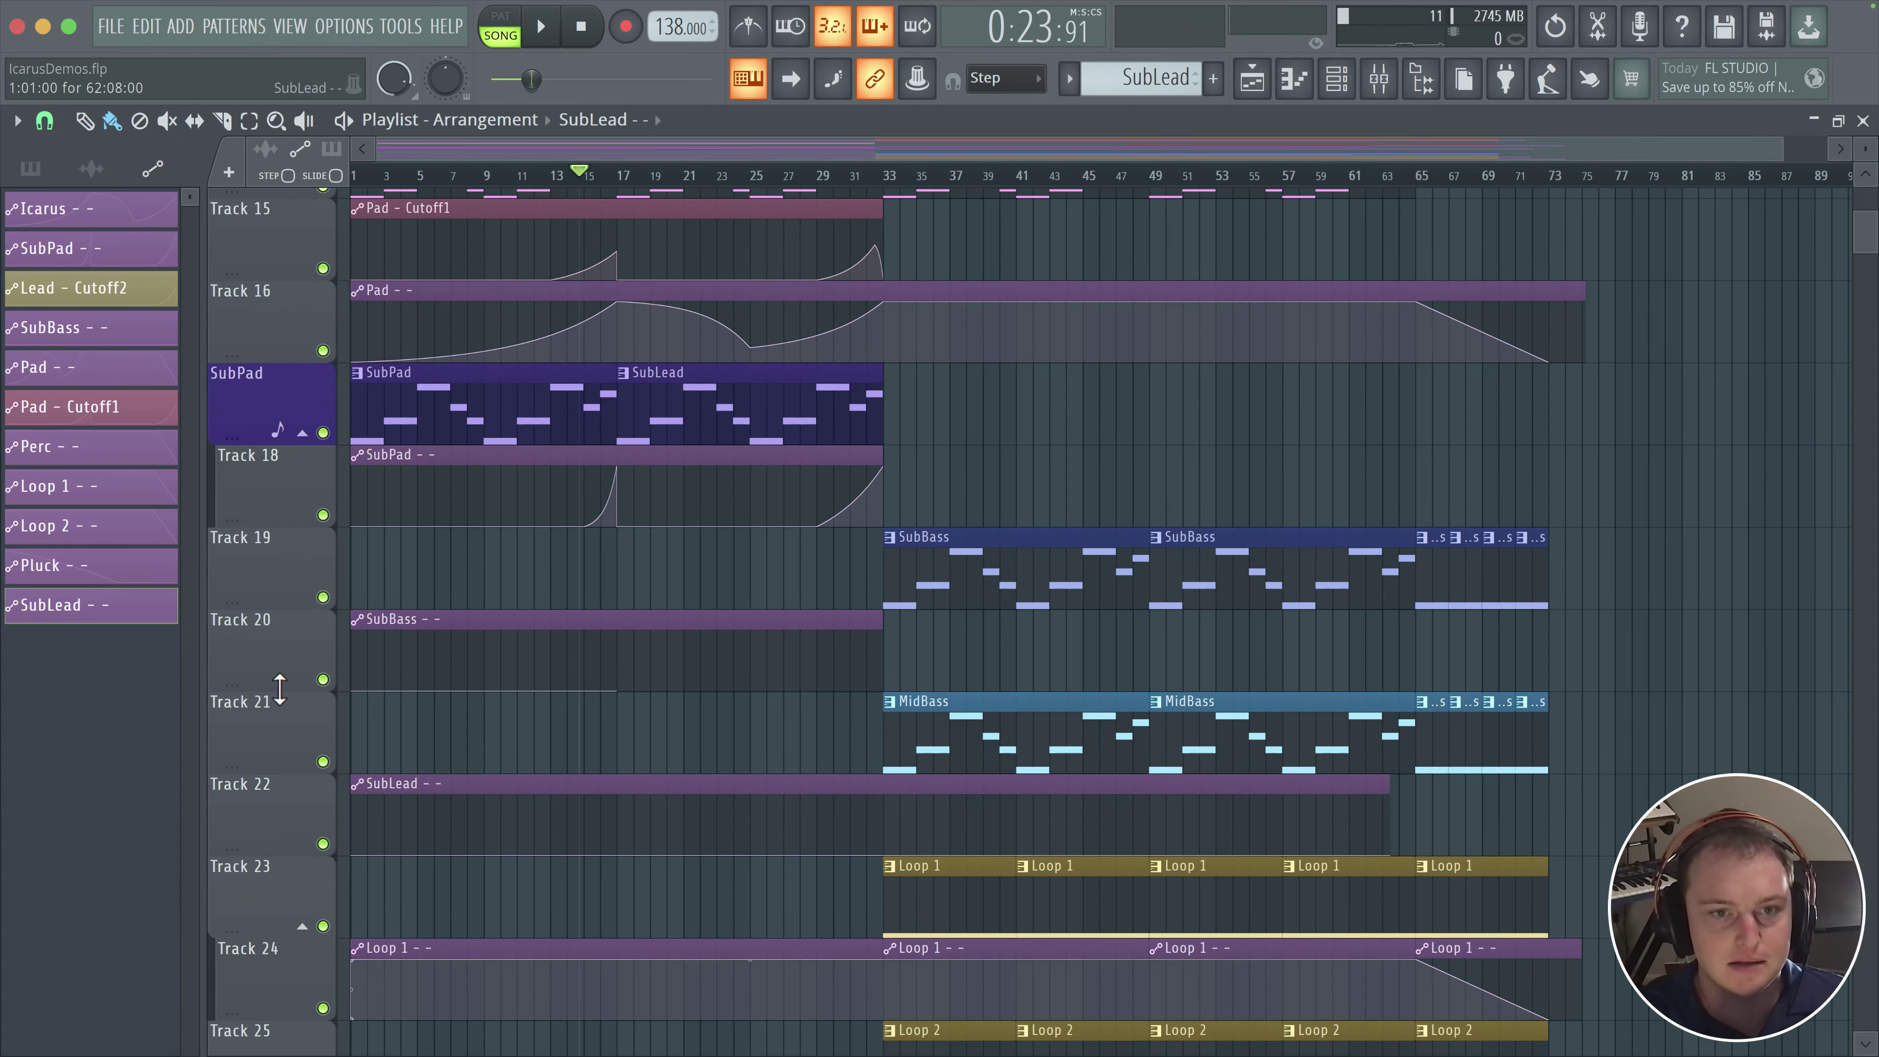
- Shape the SubLead automation to stay flat until bar 29 and curve up to its peak at bar 33, with playback running
scroll(616, 587, "up", 3)
scroll(610, 658, "up", 1)
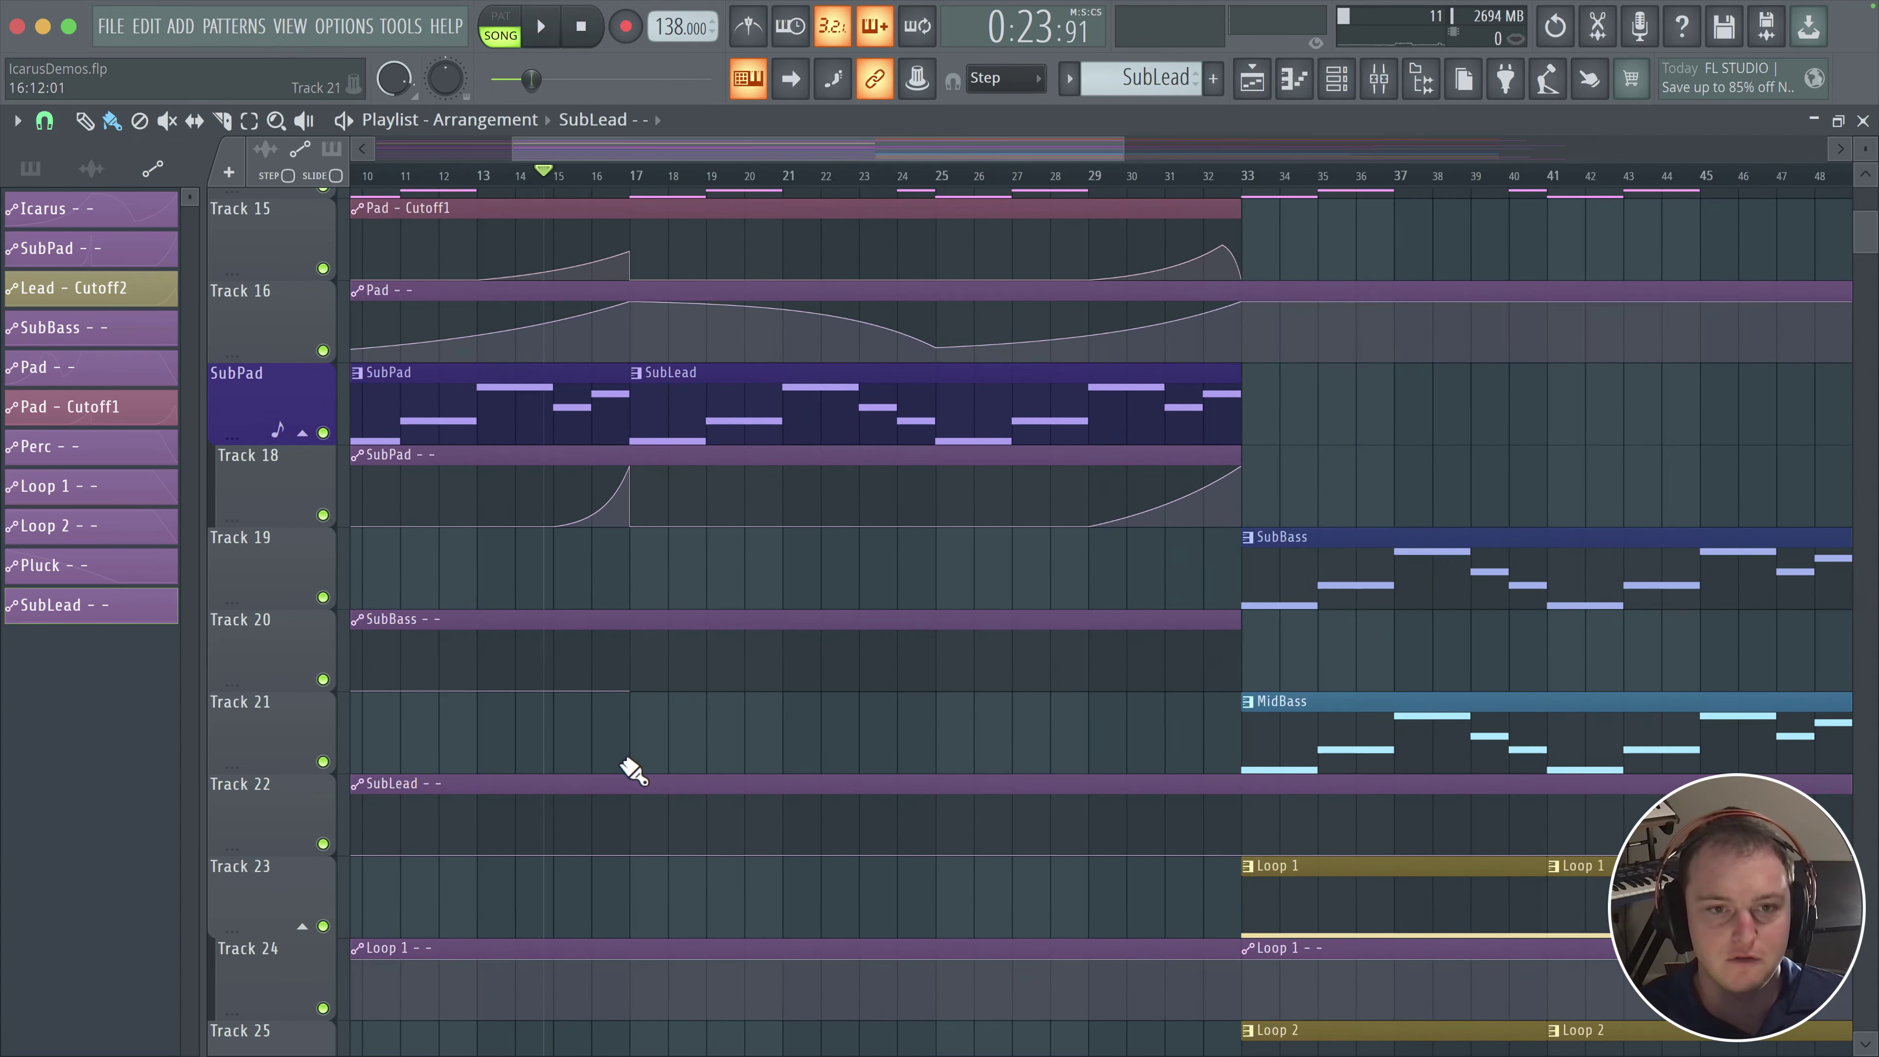
right_click(1086, 803)
key("space")
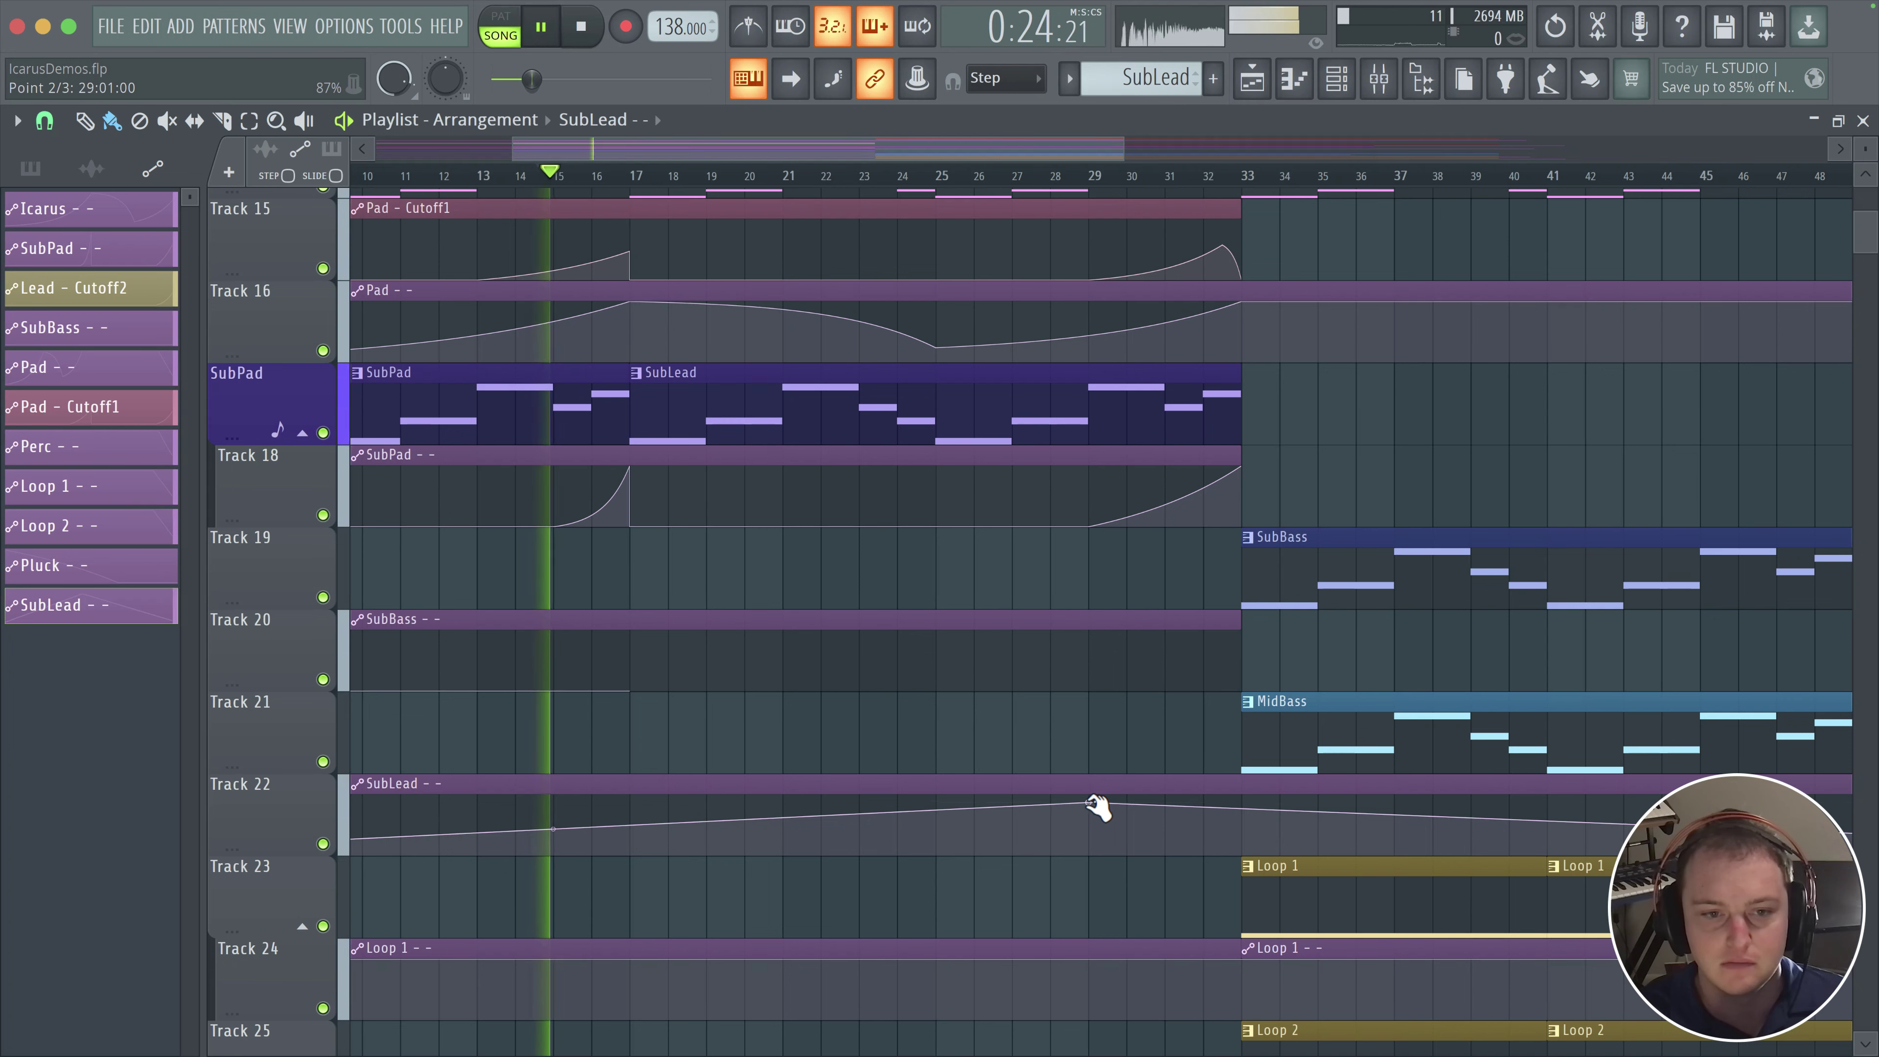
left_click_drag(1090, 803, 1166, 851)
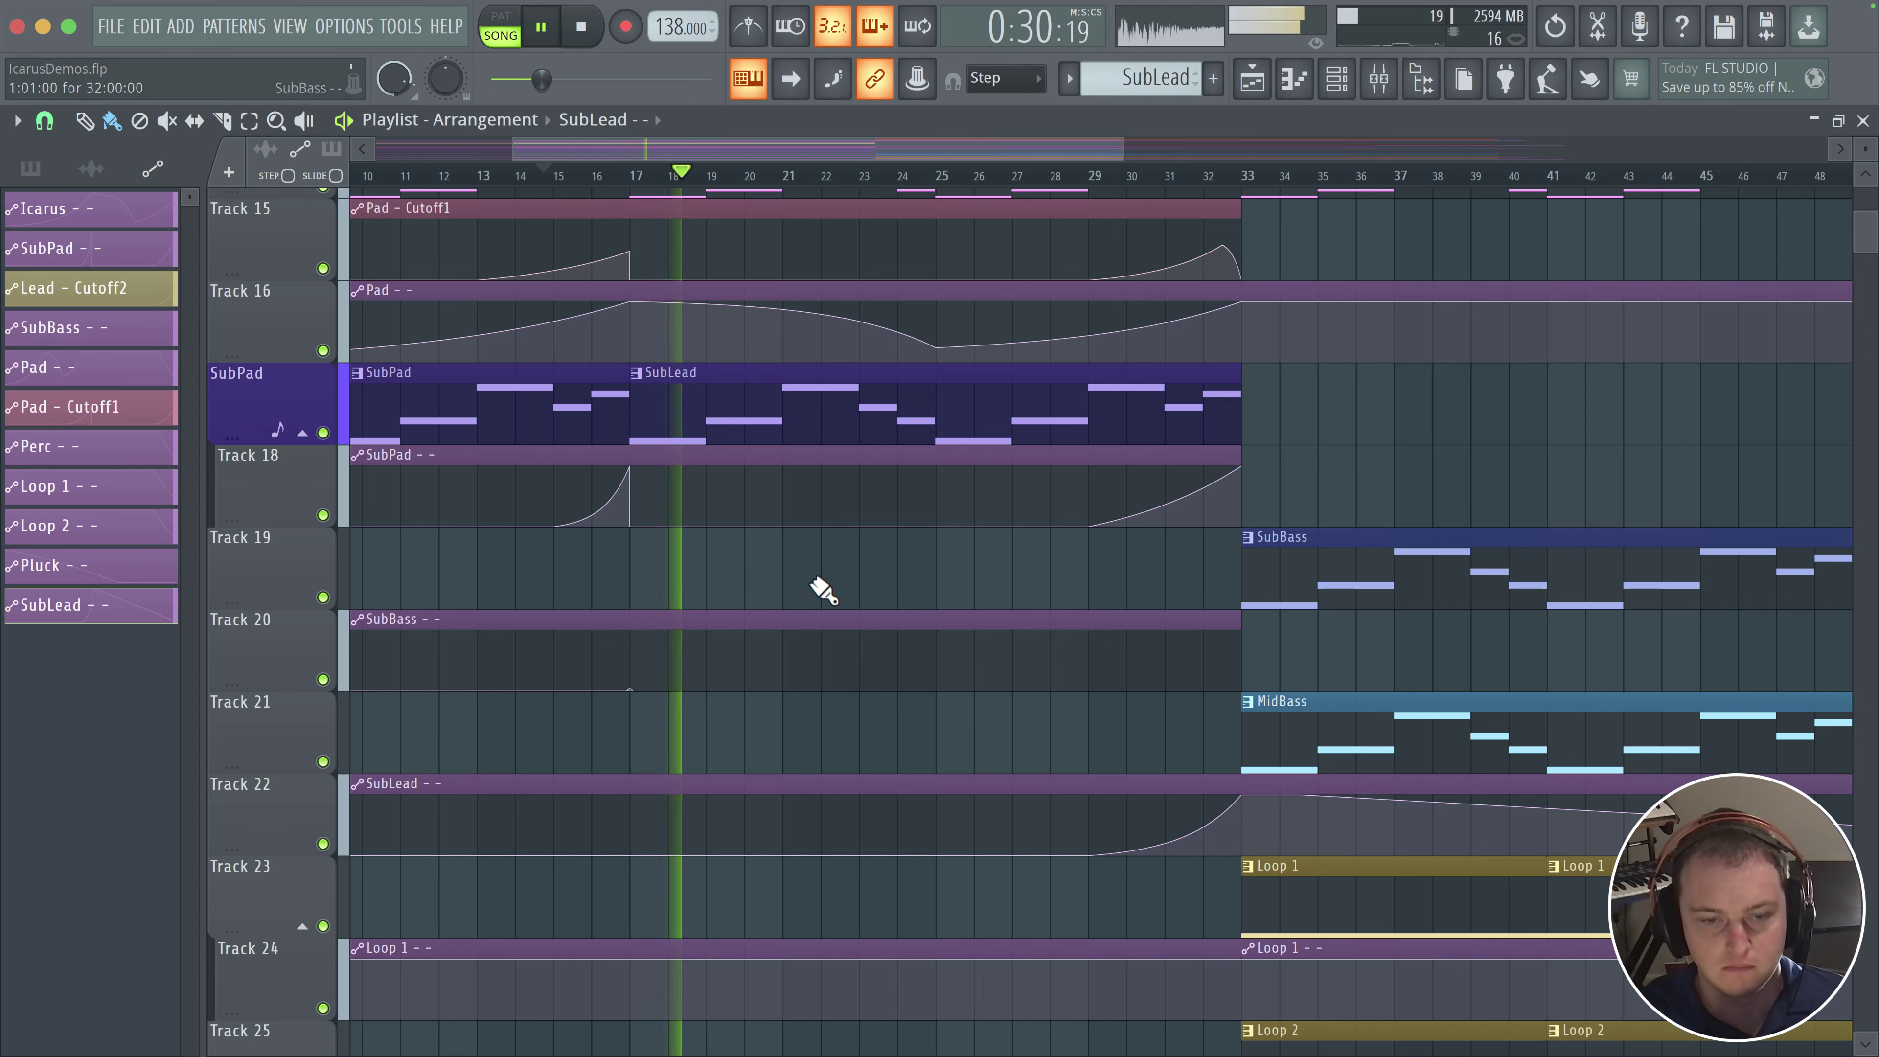
- Lower the SubLead mixer level to 74% (-6.2 dB) during playback and return to the playlist
left_click(1379, 77)
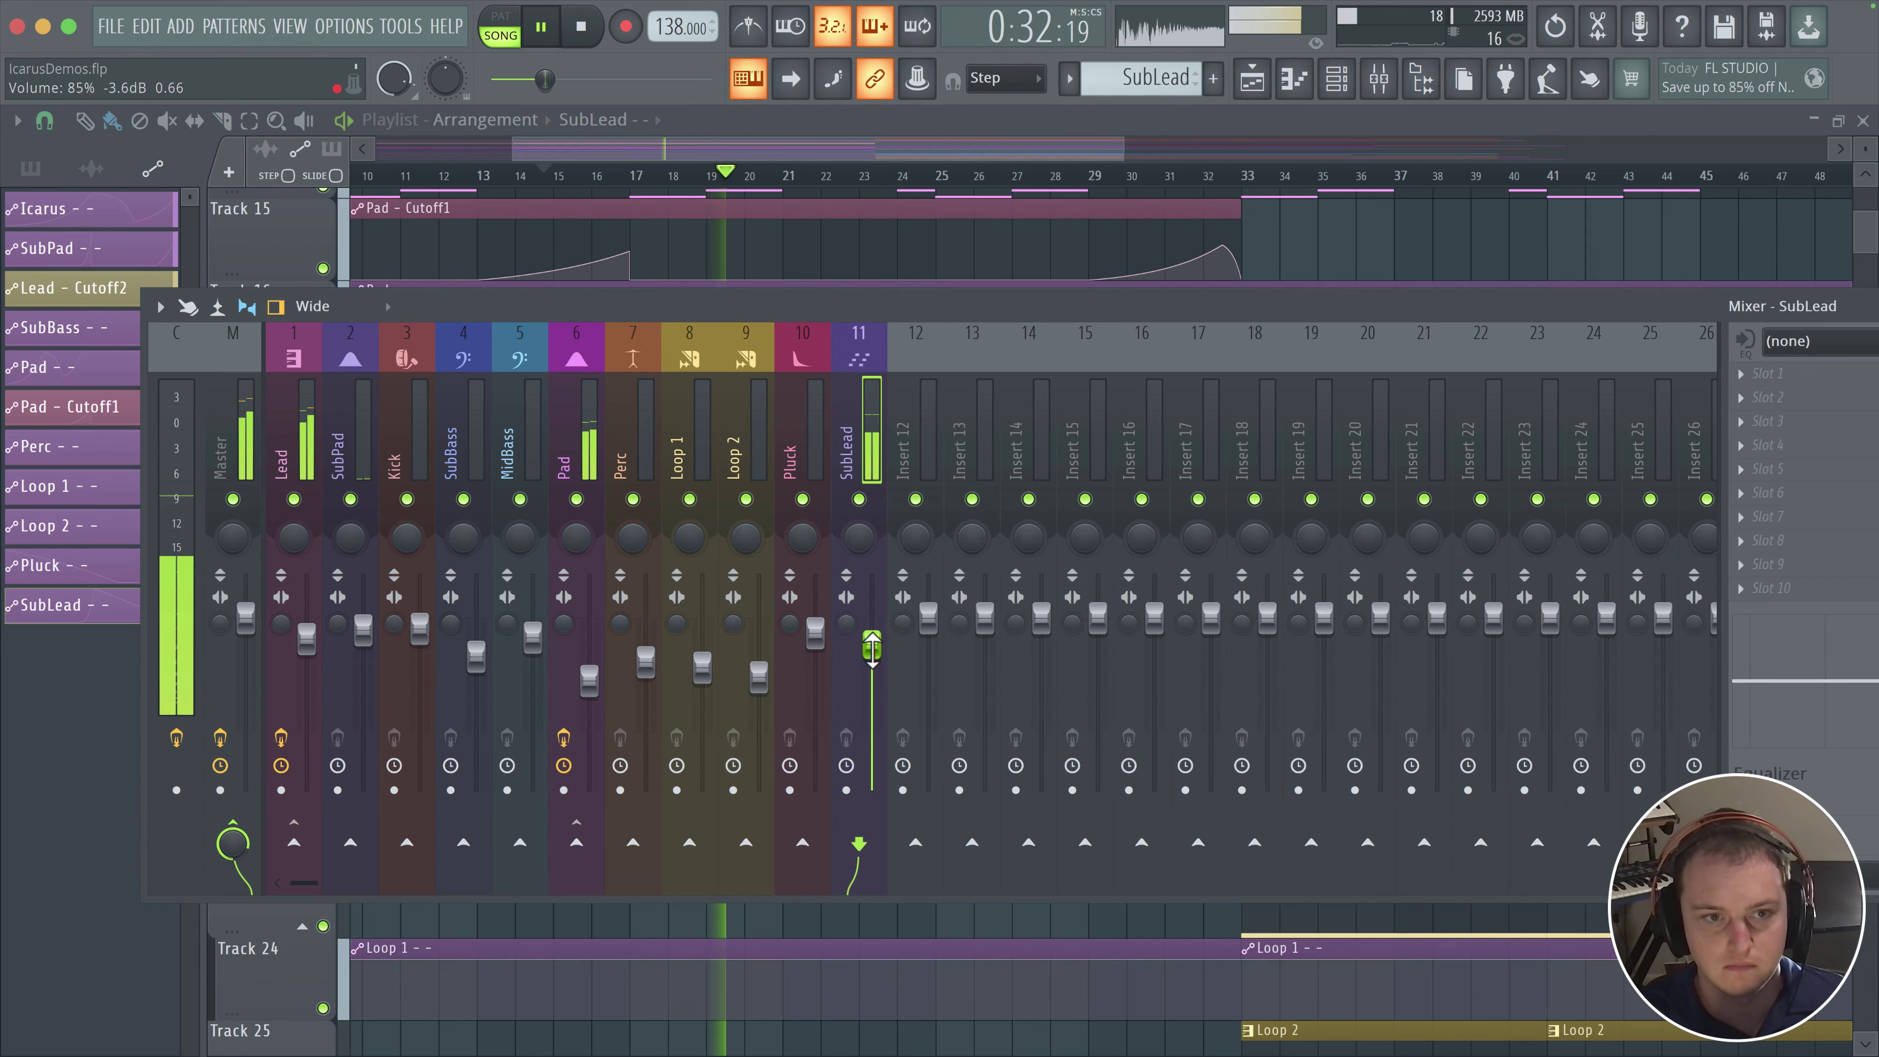
left_click_drag(875, 648, 874, 661)
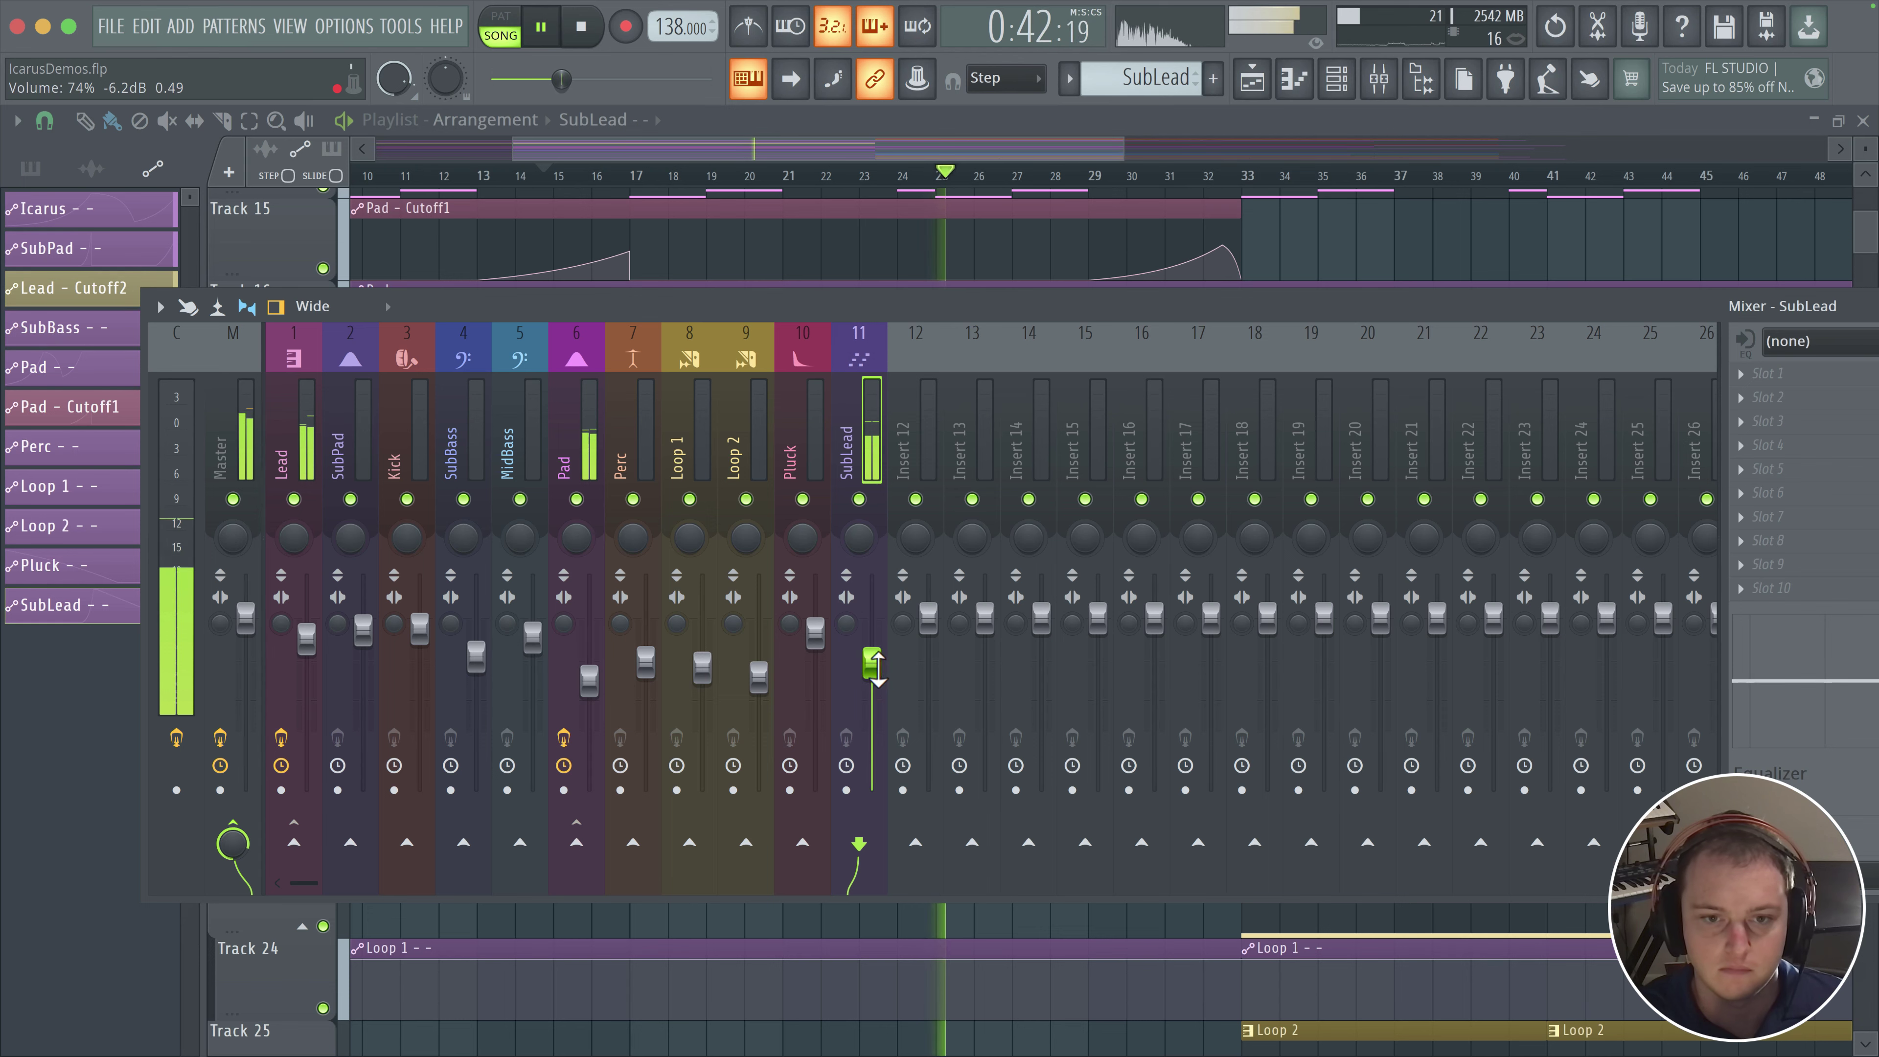
left_click(901, 154)
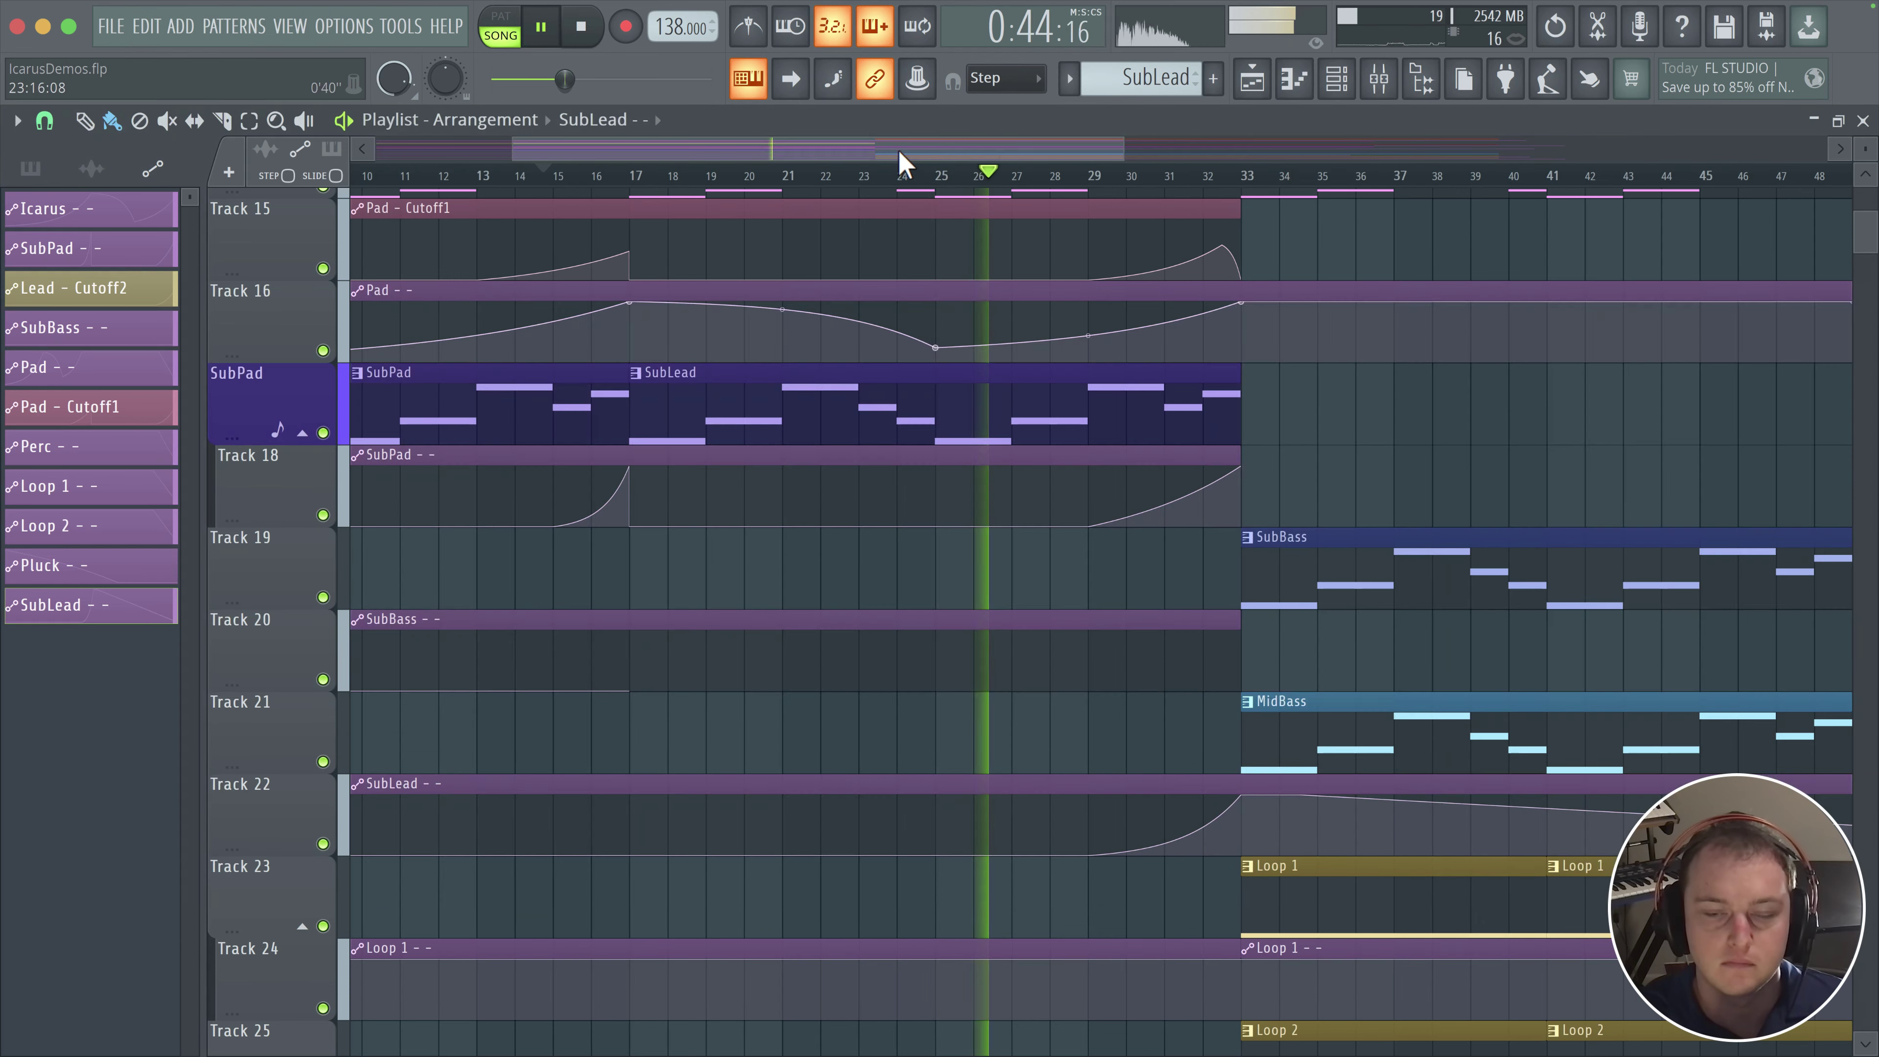
- Check the SubLead automation and mixer levels through the transition at bar 33, then stop playback
scroll(915, 579, "down", 3)
scroll(915, 579, "right", 5)
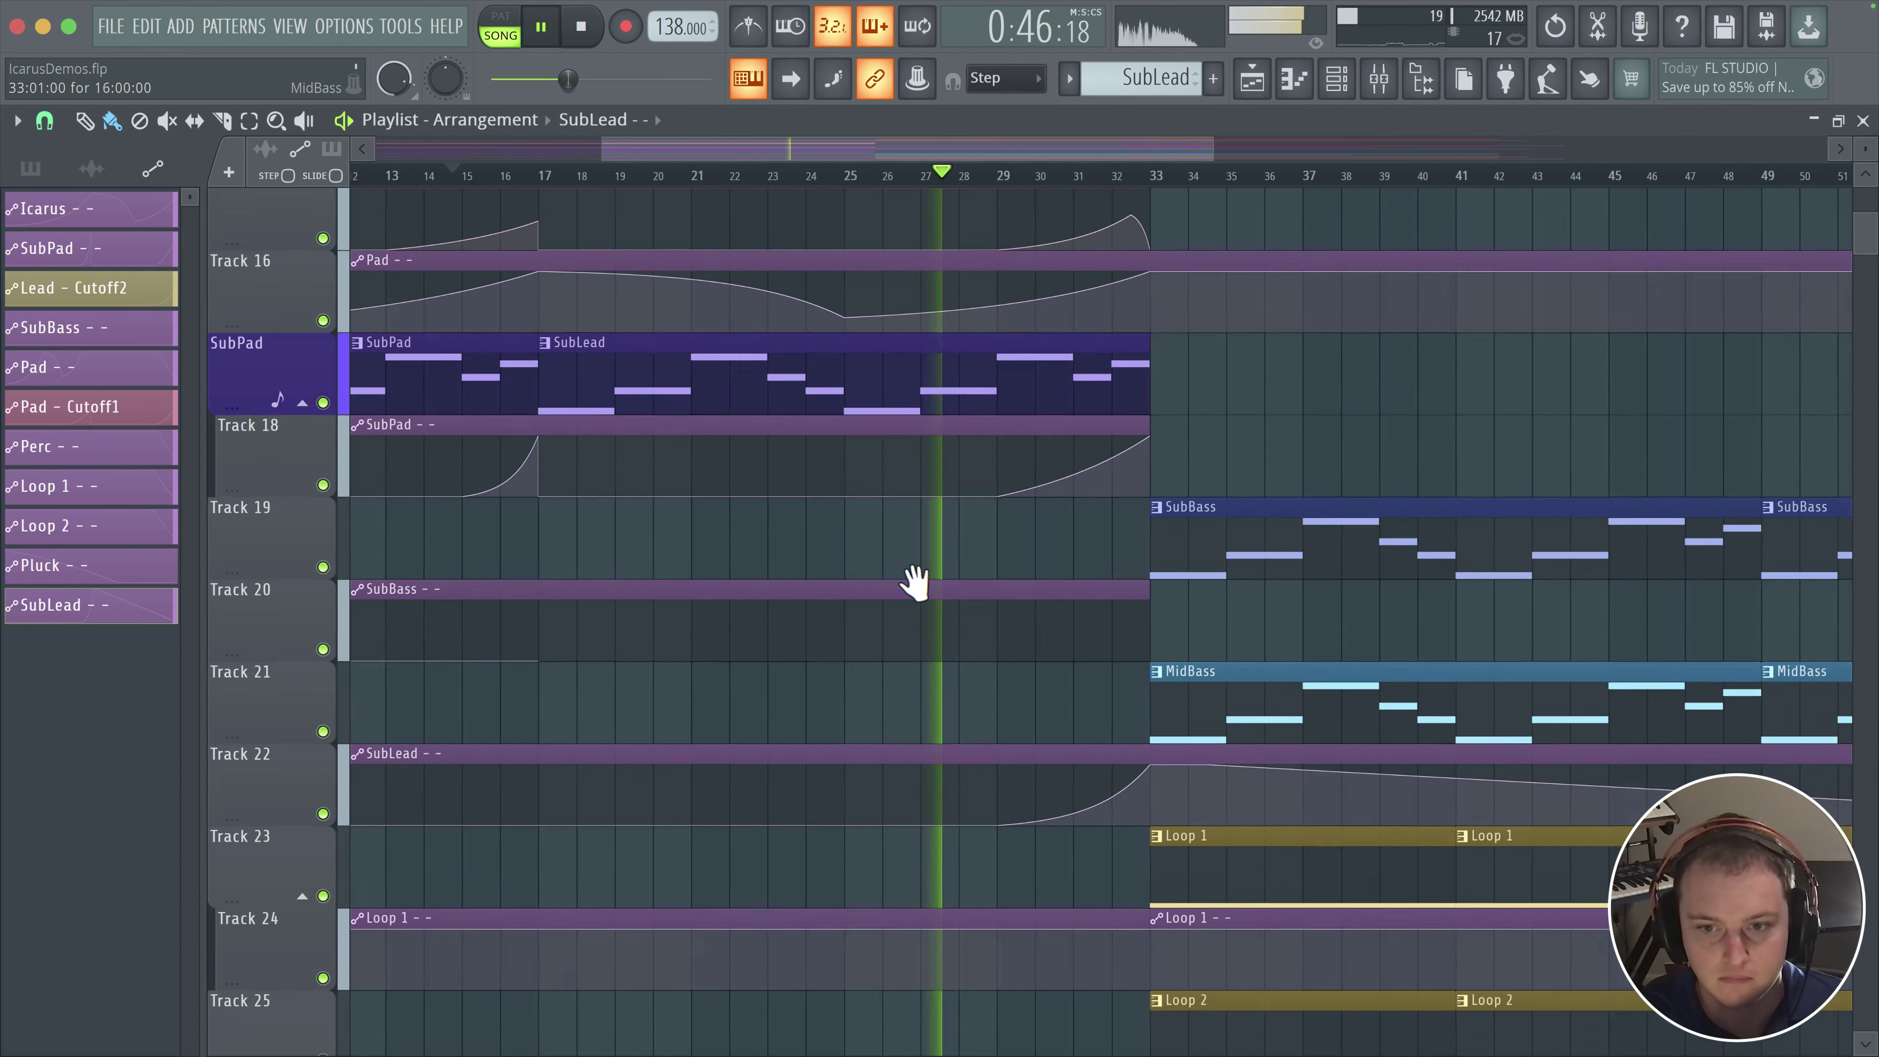
scroll(973, 629, "down", 4)
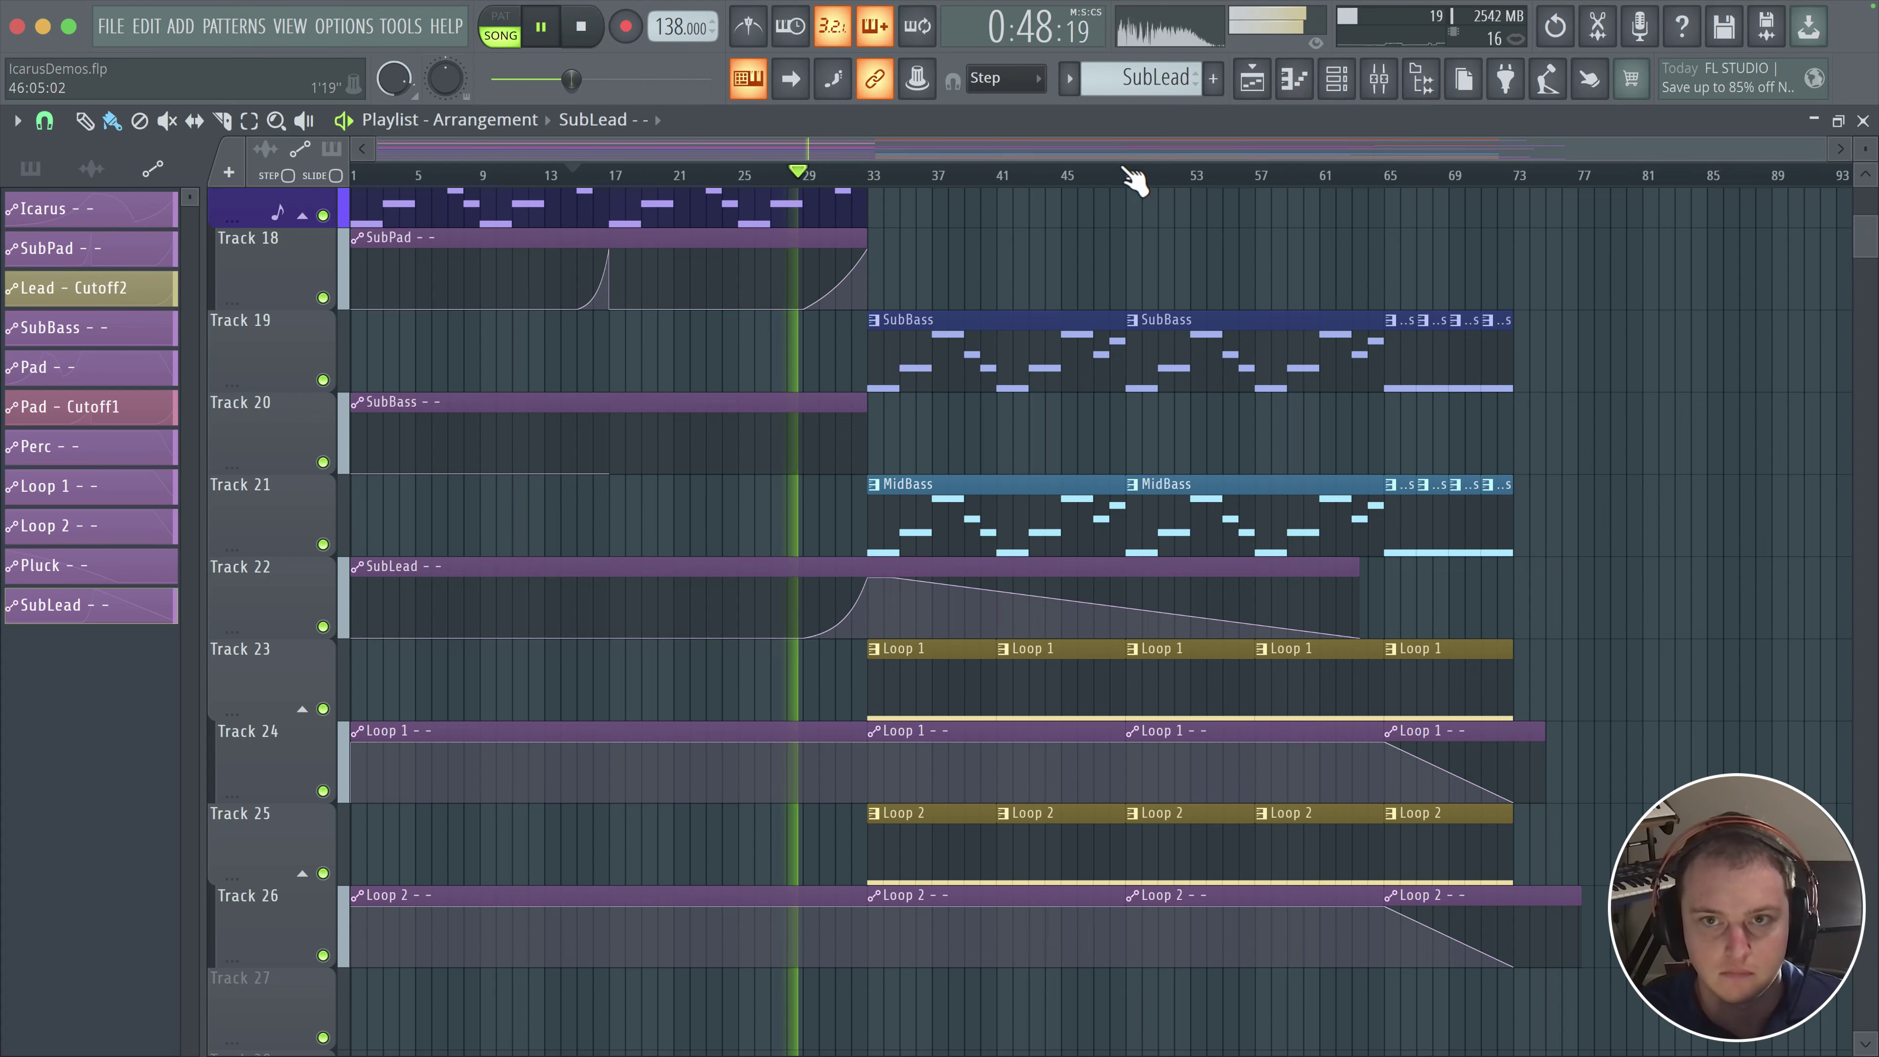
left_click(1378, 79)
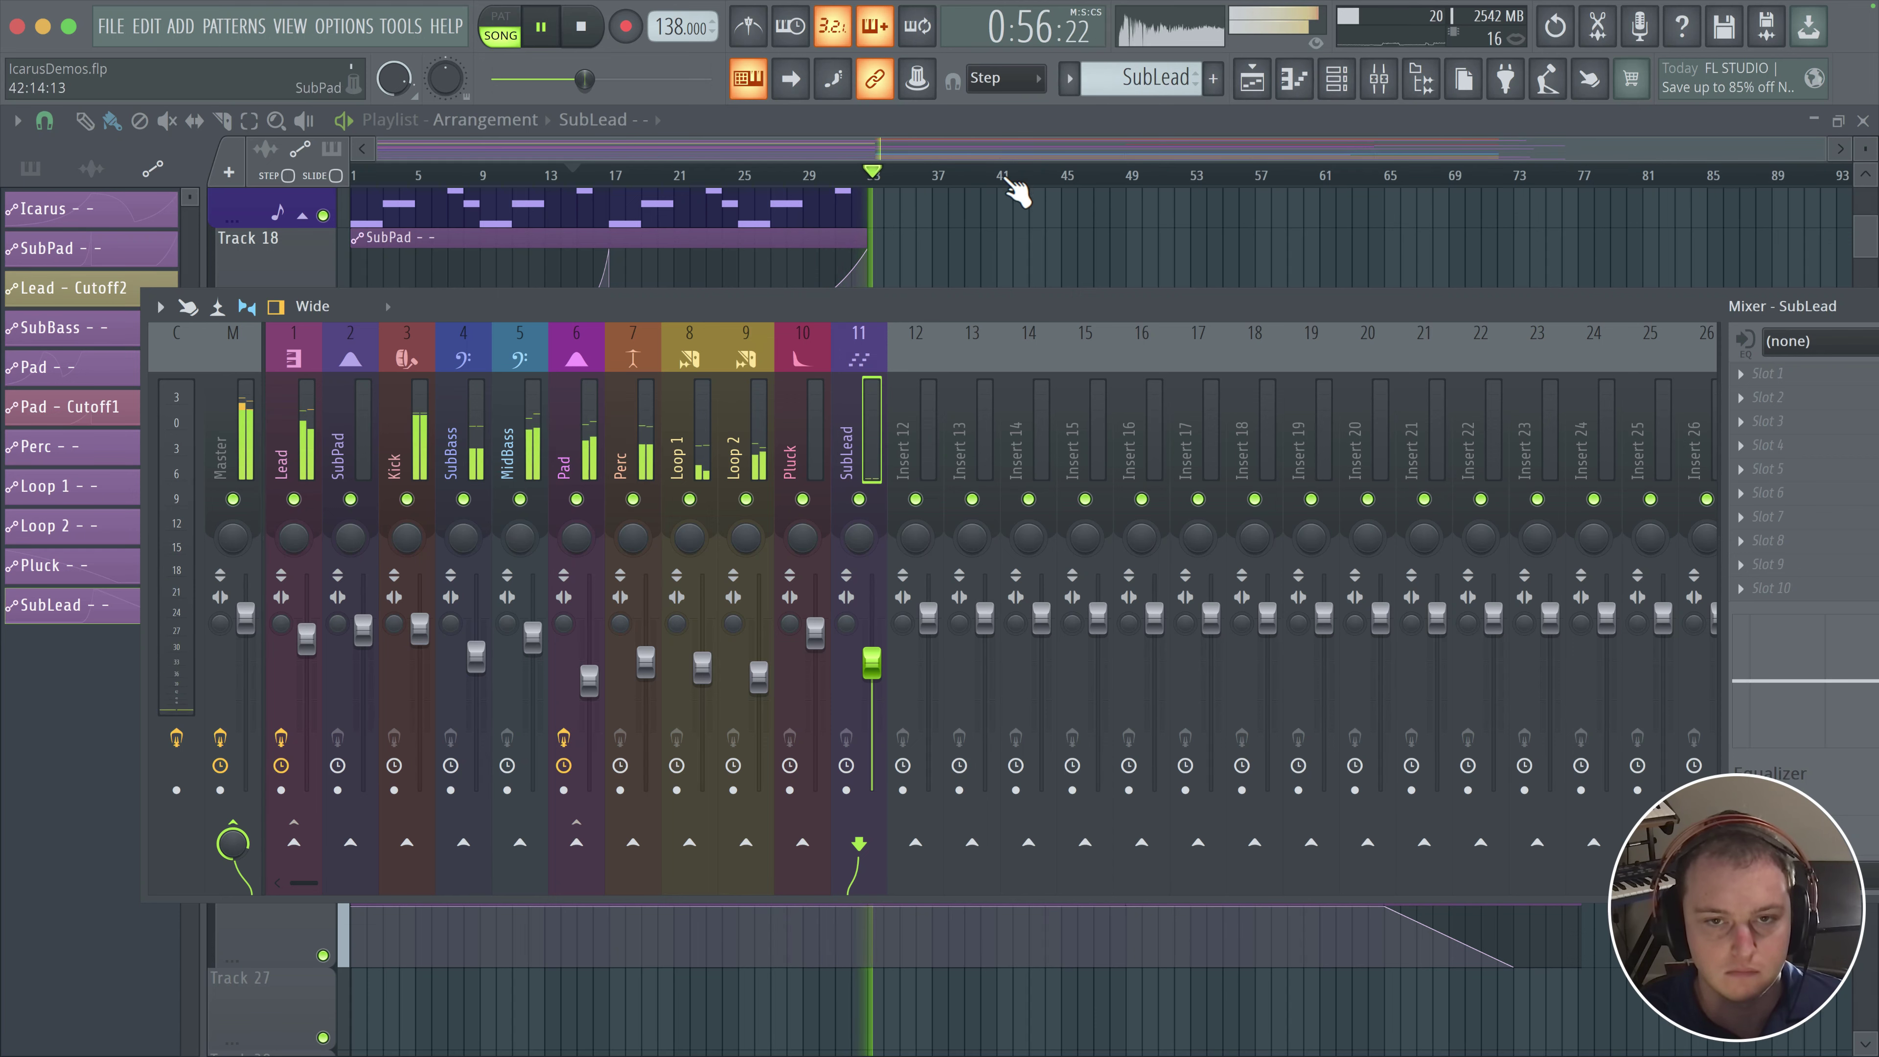
middle_click(1010, 256)
scroll(957, 370, "up", 3)
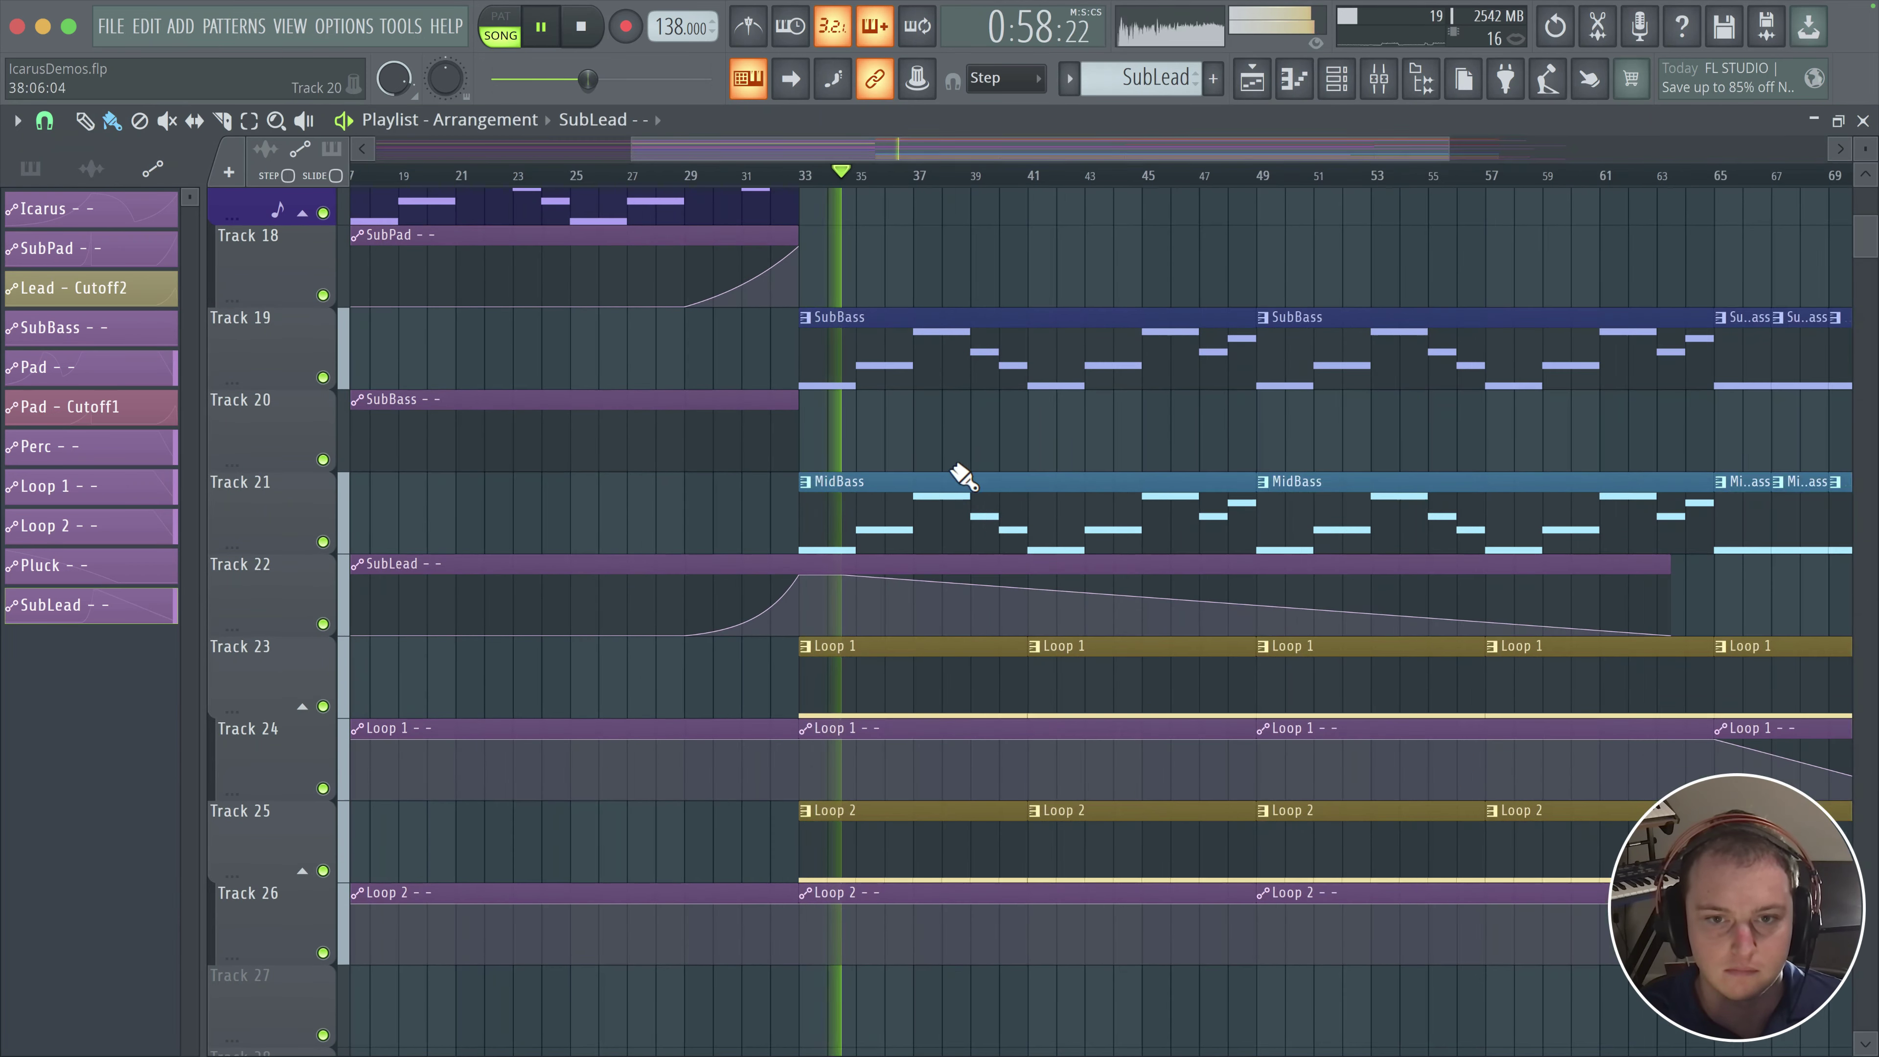
scroll(1086, 407, "up", 5)
scroll(1086, 407, "left", 5)
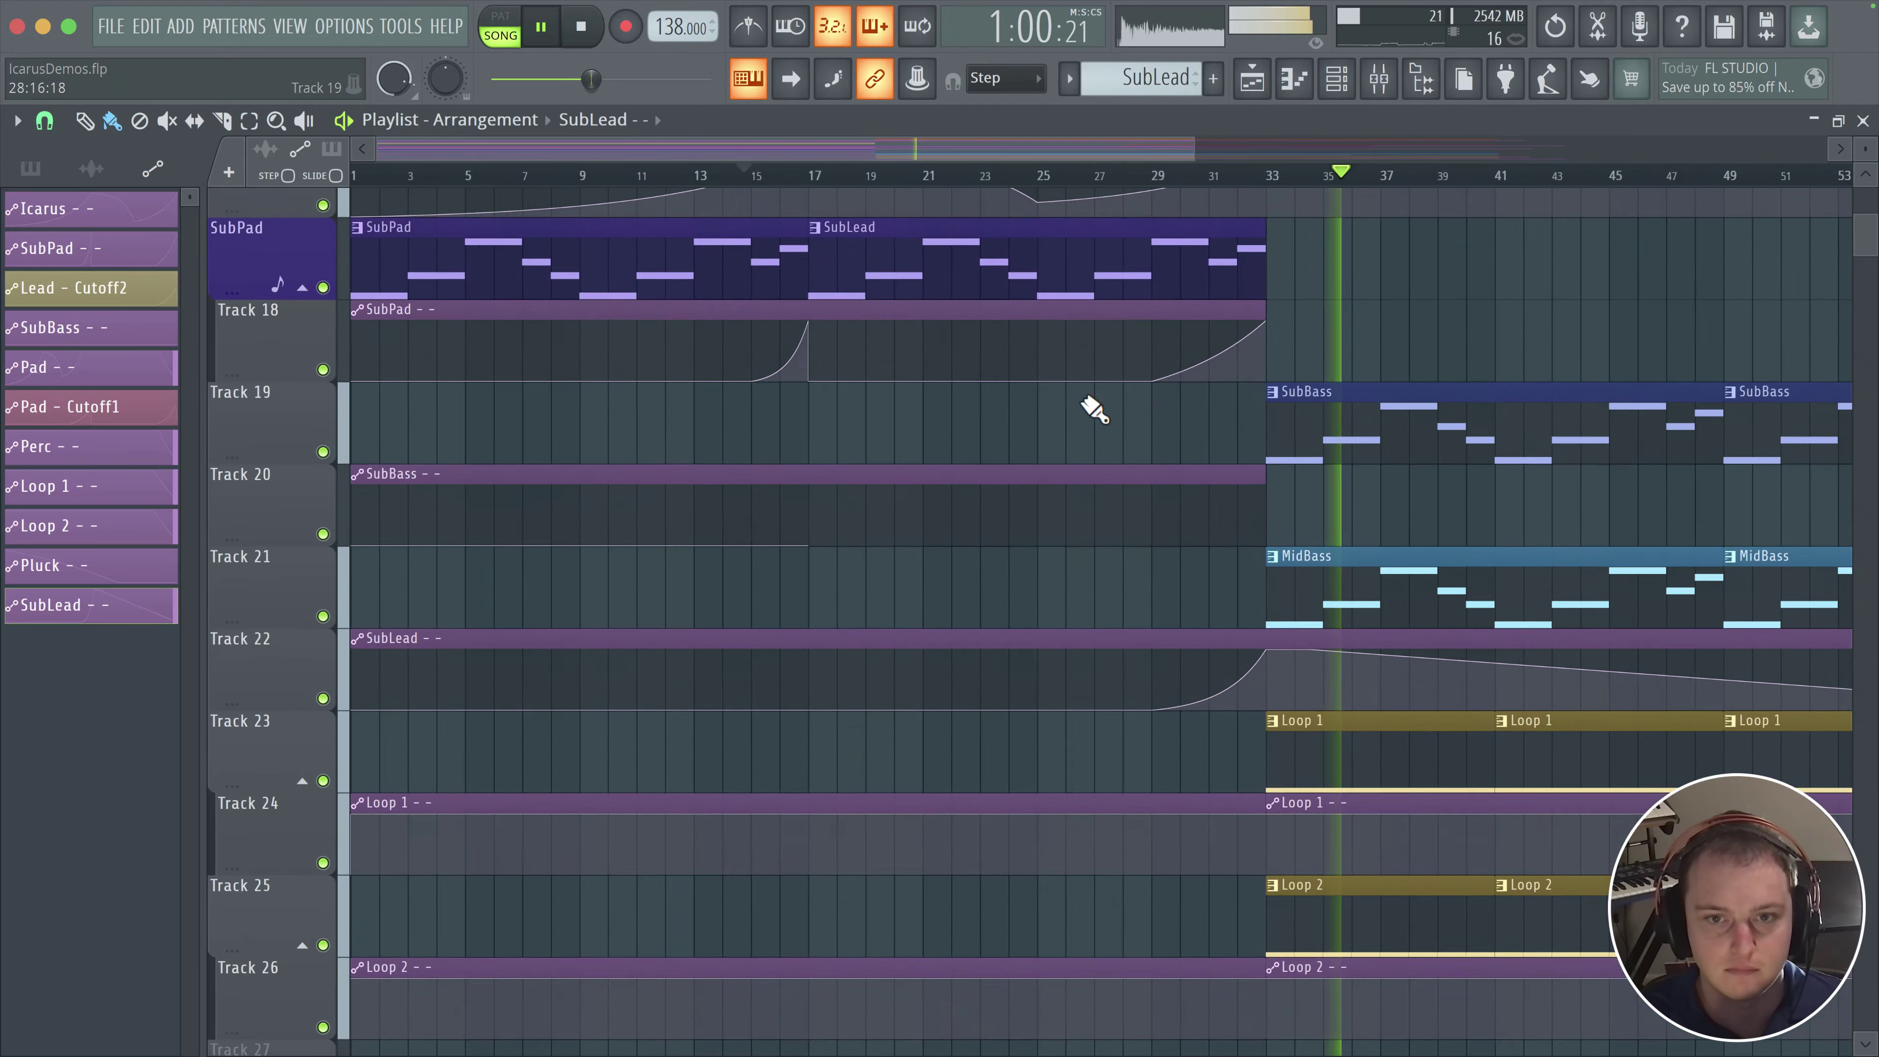
key("space")
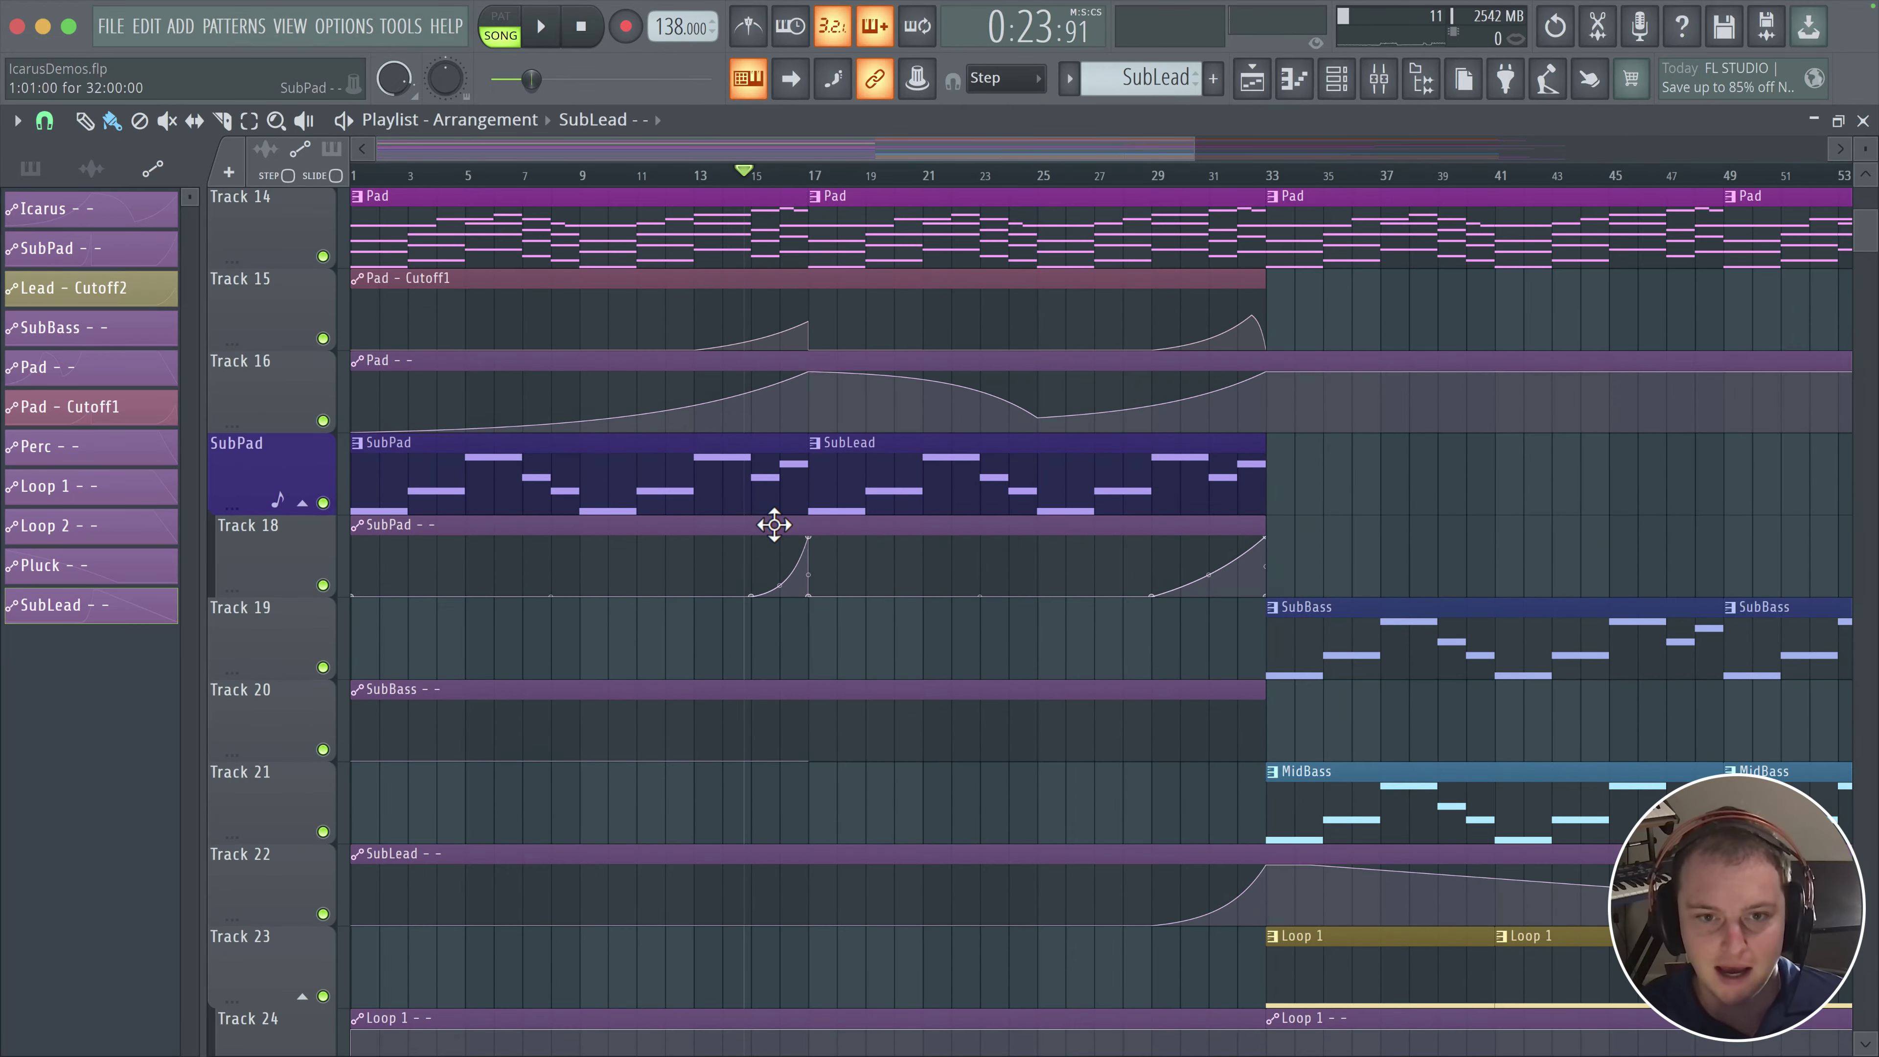
- Insert an empty track beneath Track 18 and move the SubLead pattern clip onto it
scroll(773, 525, "down", 2)
scroll(839, 520, "up", 3)
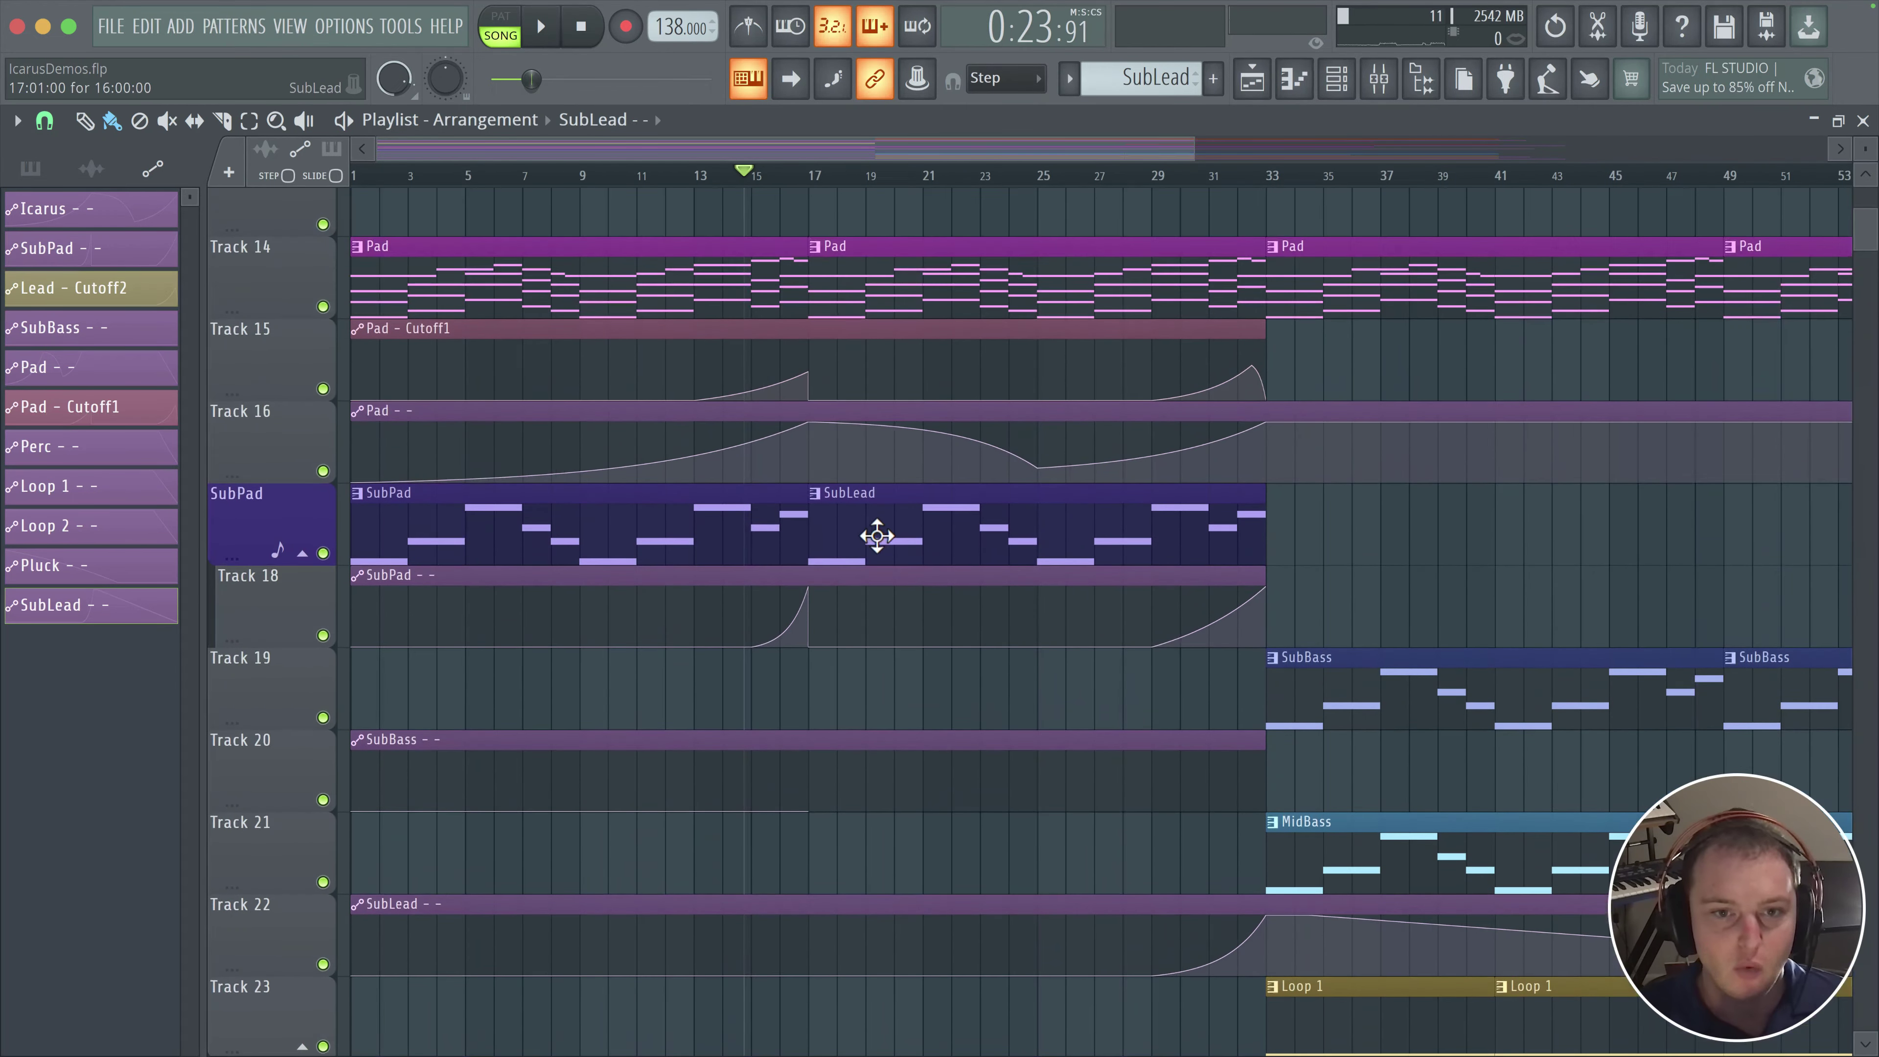
right_click(275, 703)
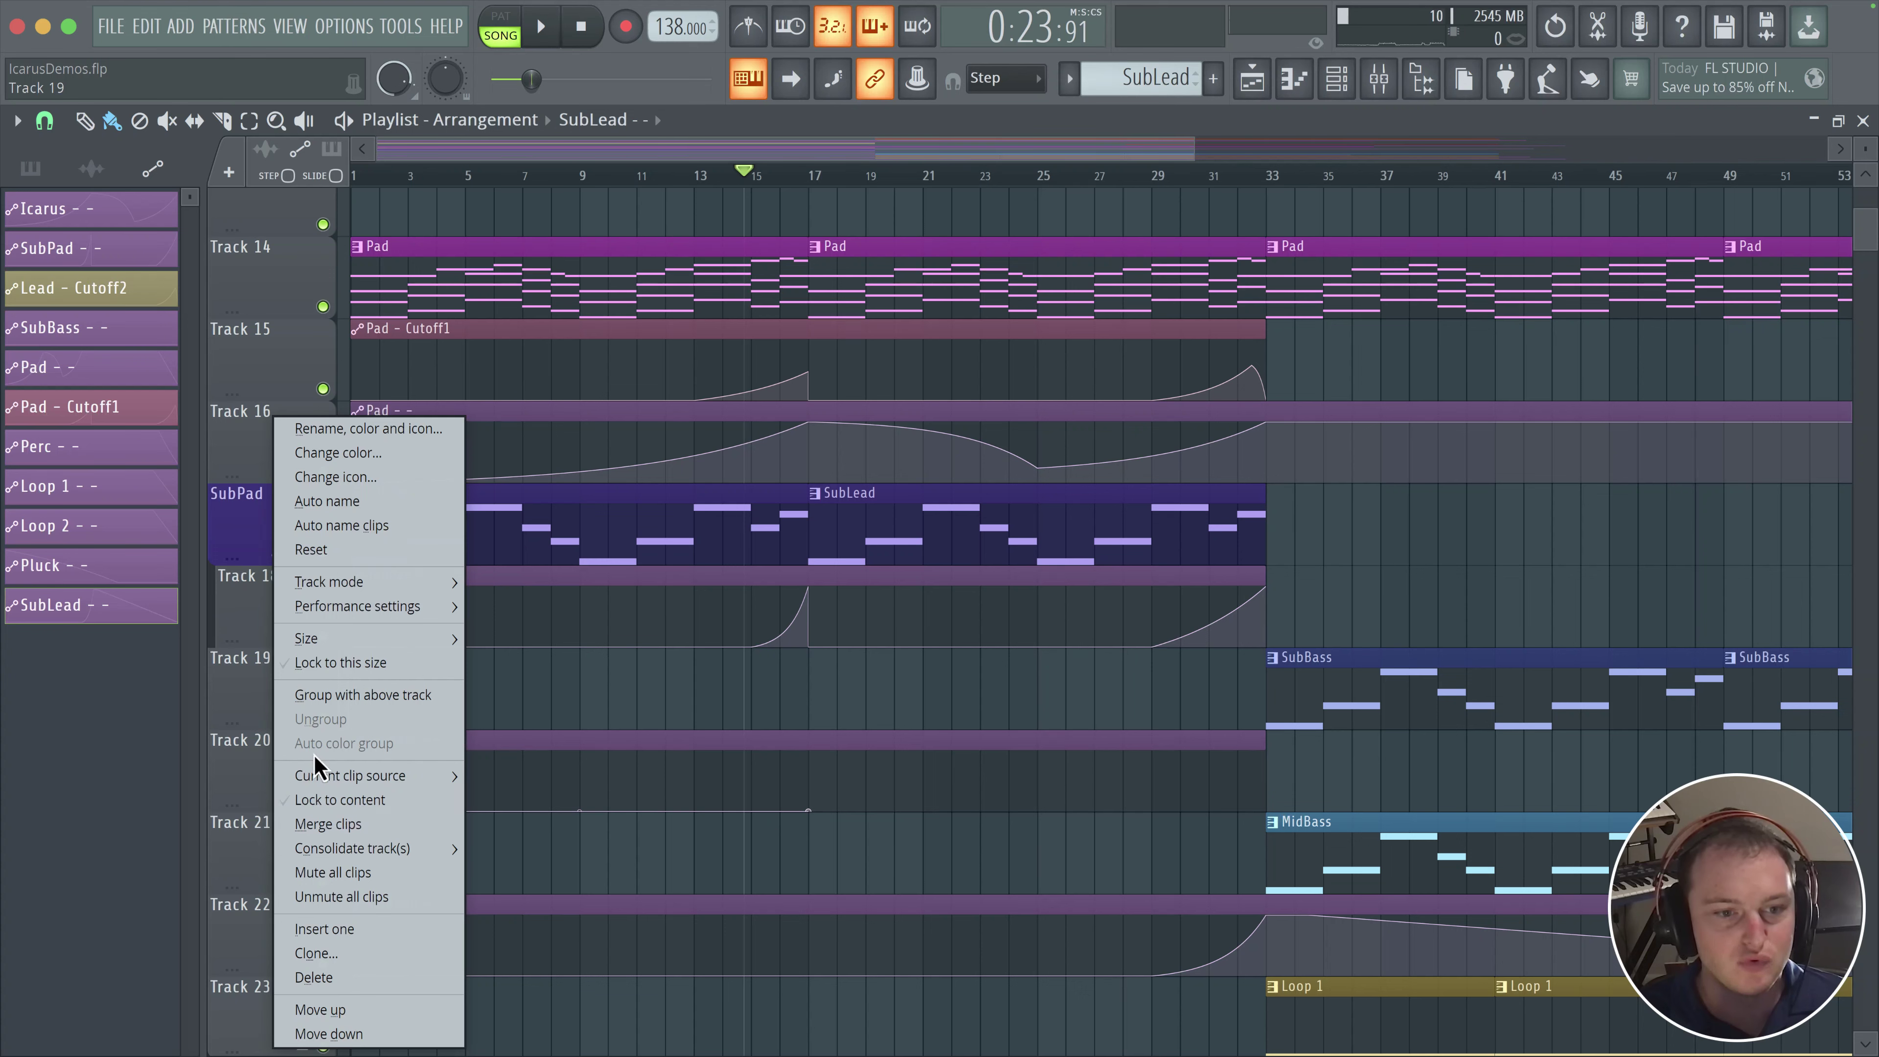
left_click(311, 930)
scroll(628, 546, "down", 2)
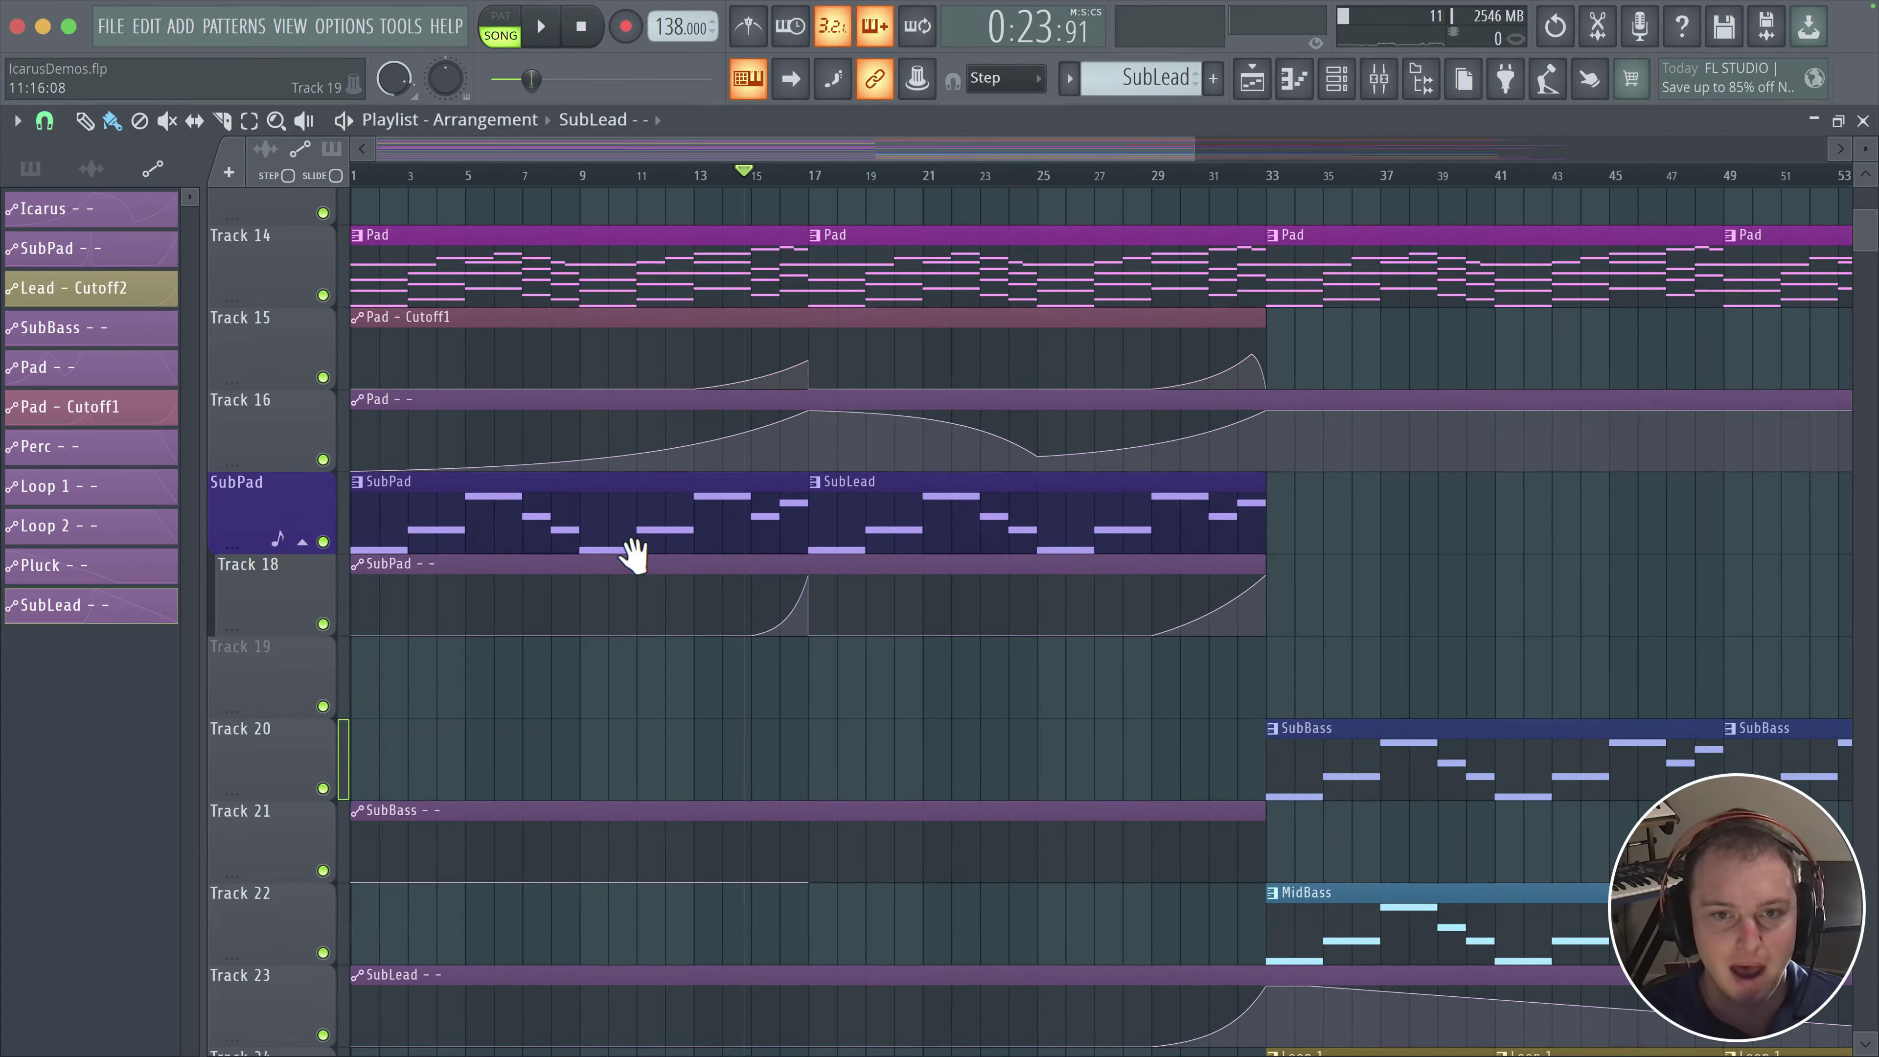
left_click_drag(972, 370, 973, 524)
- Insert another track beneath the SubLead pattern and move the SubLead automation clip onto it
scroll(822, 538, "down", 3)
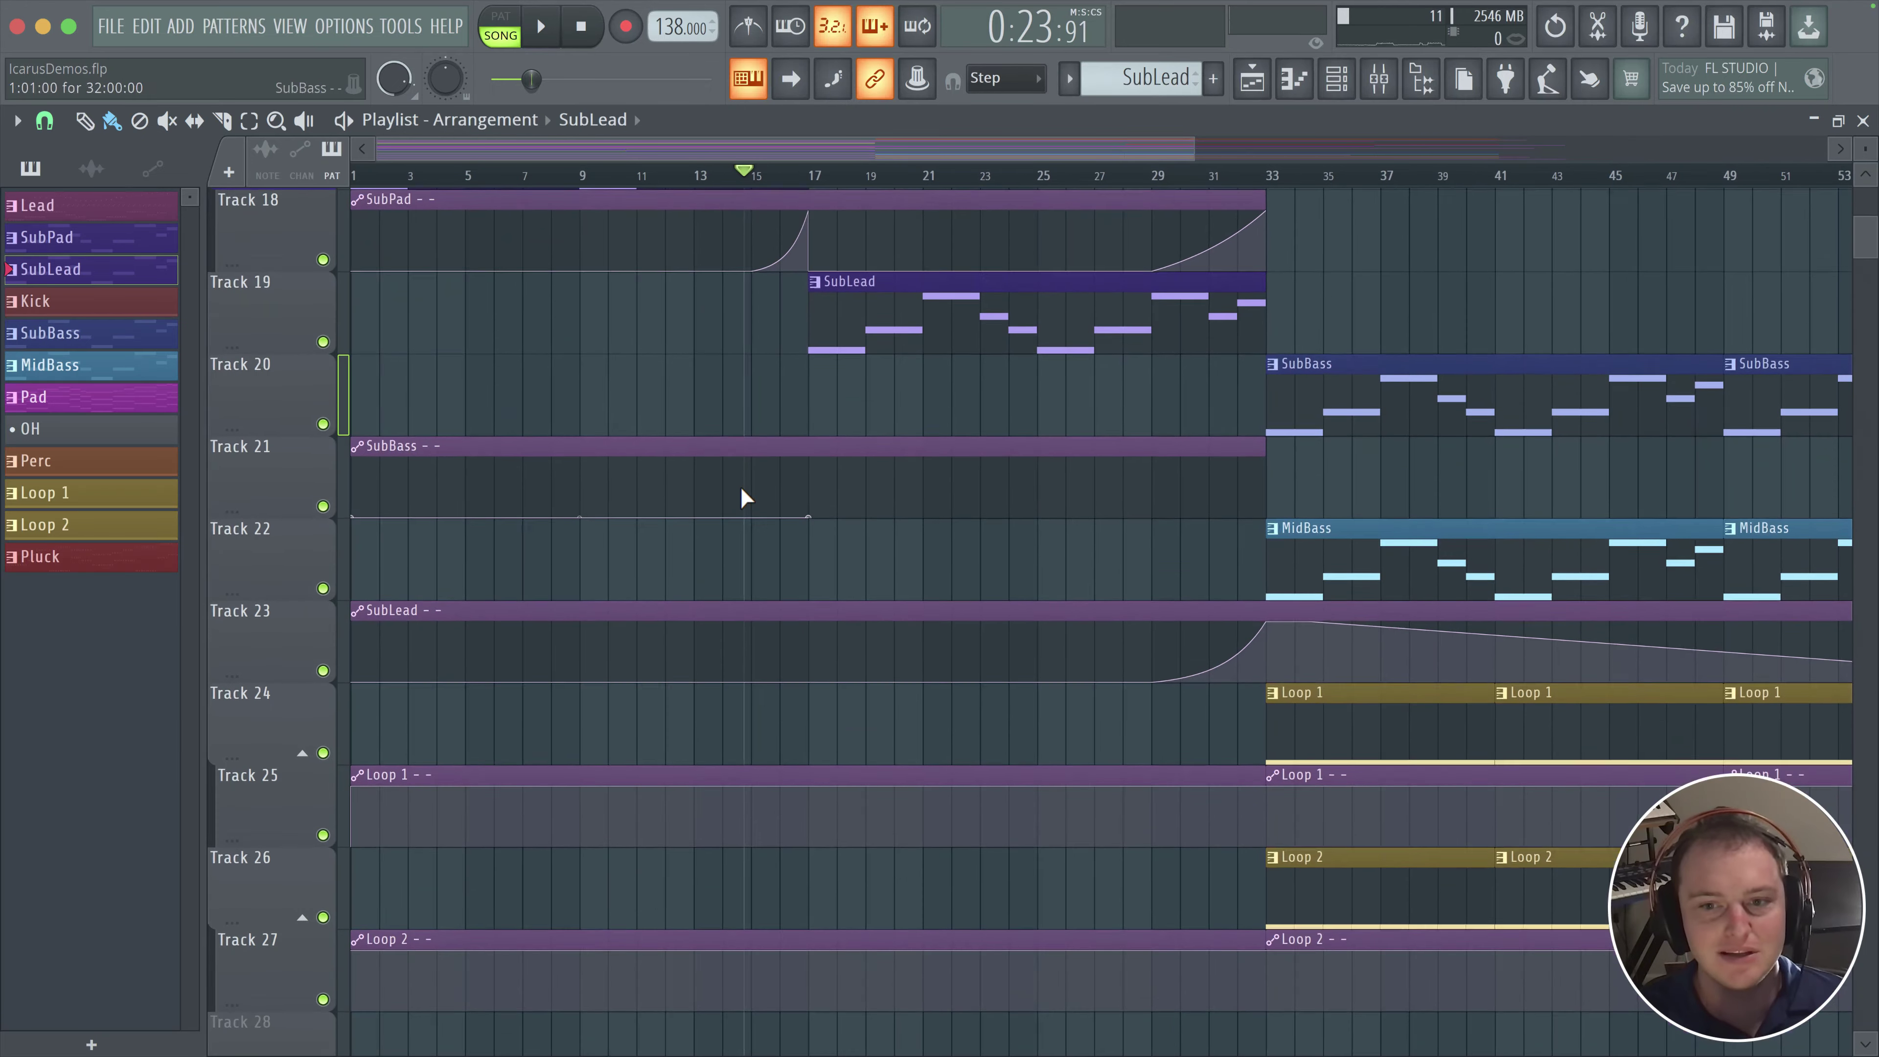
scroll(328, 630, "down", 1)
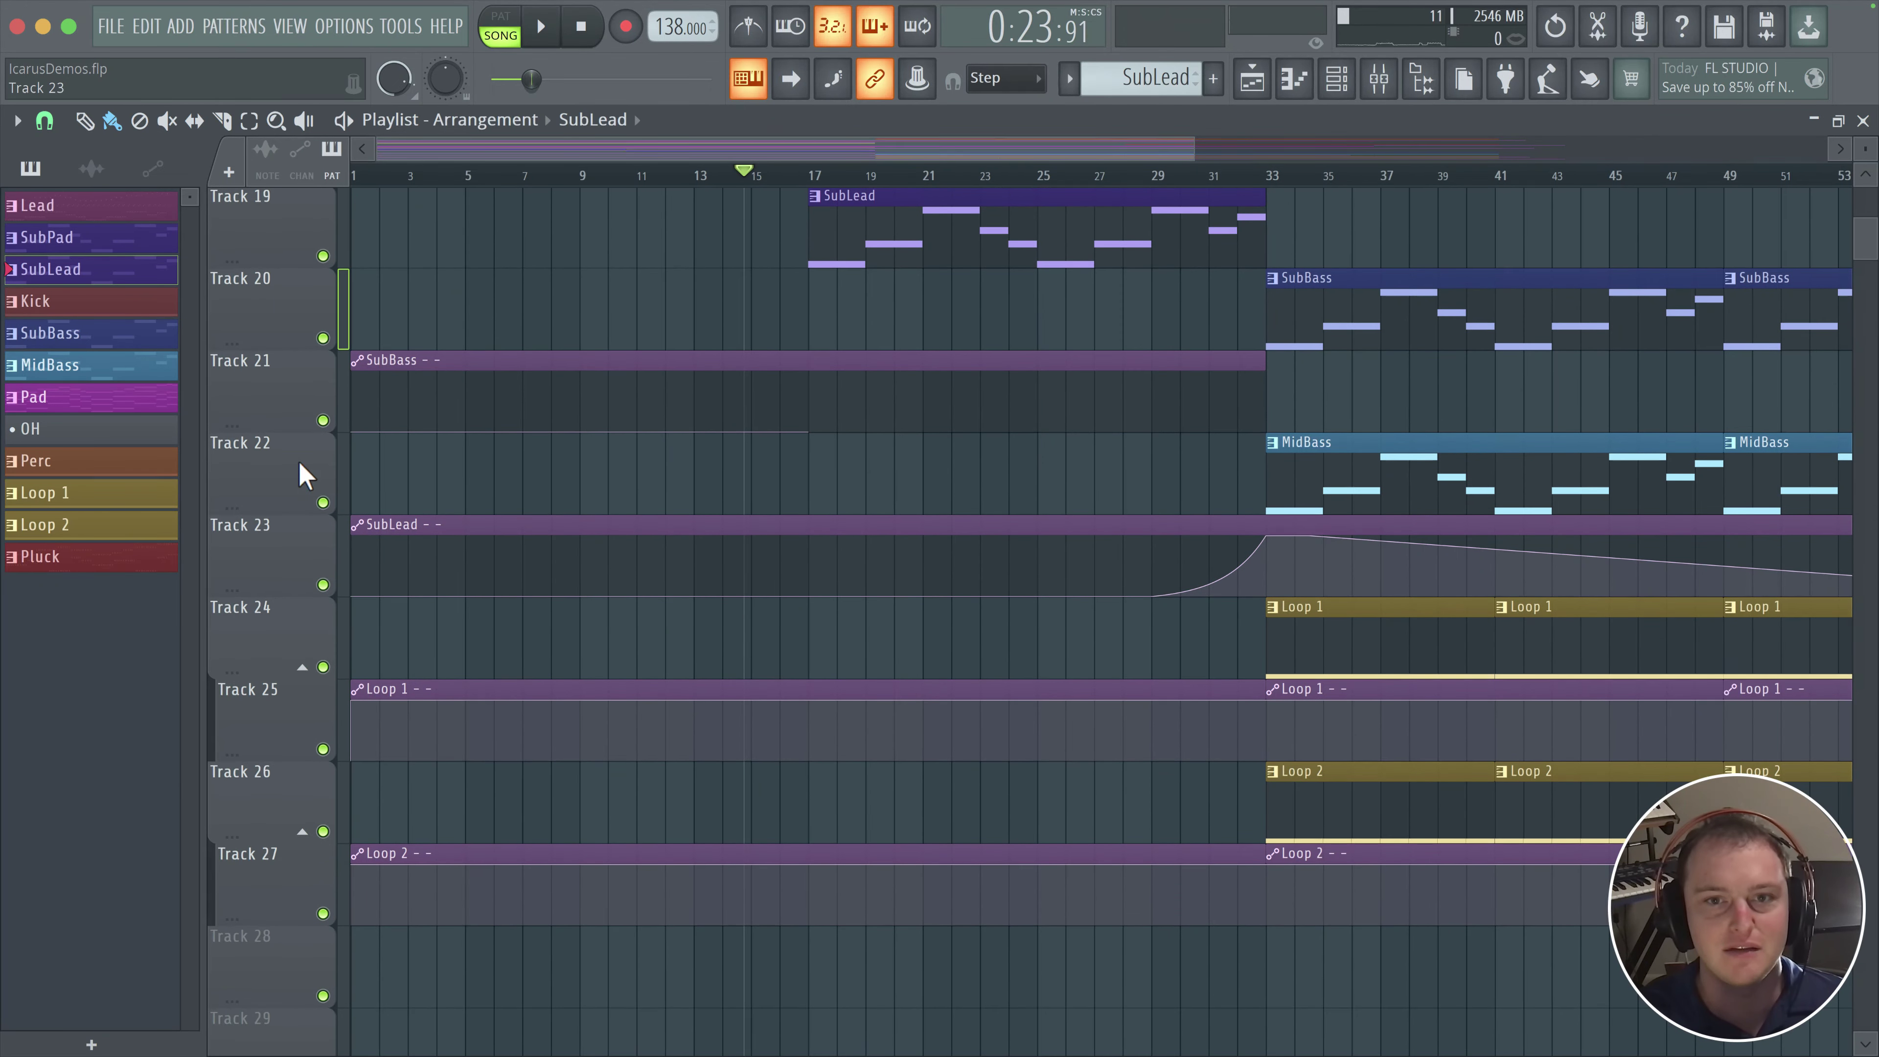
right_click(284, 332)
left_click(367, 781)
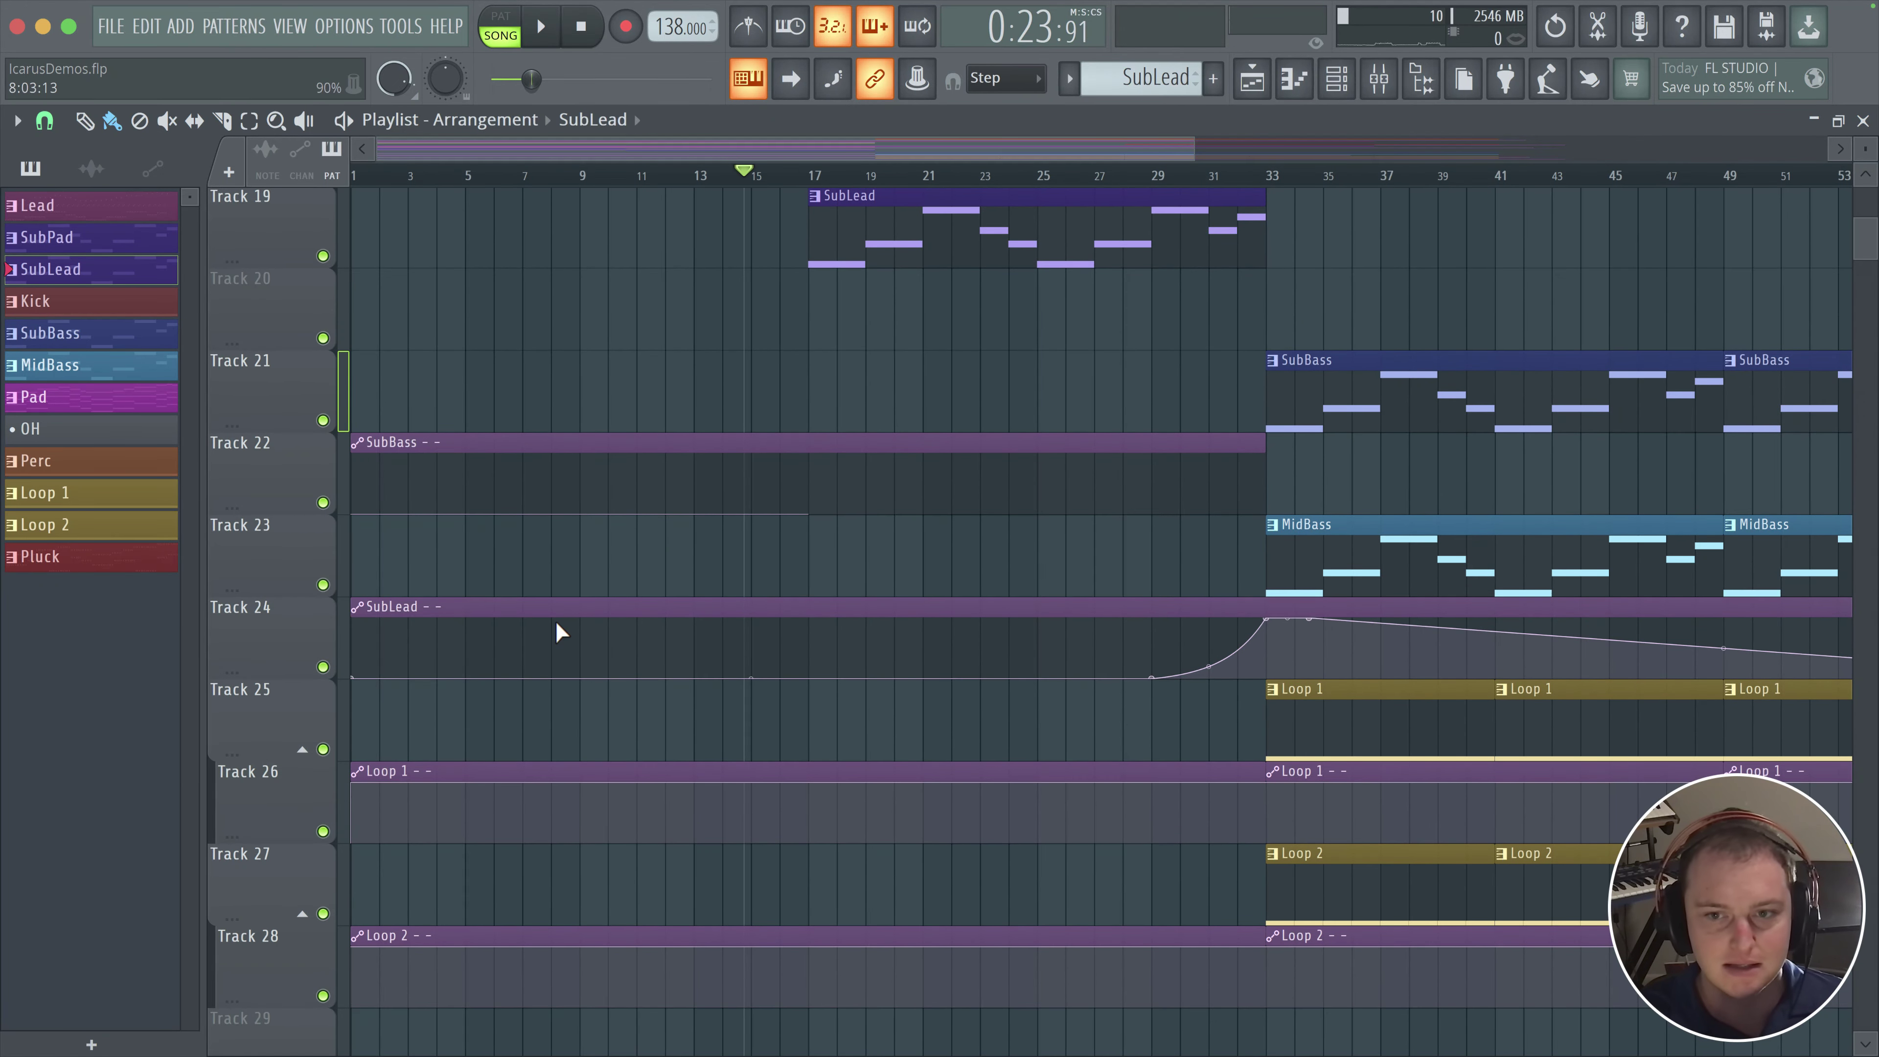
left_click_drag(551, 608, 302, 248)
scroll(302, 334, "up", 2)
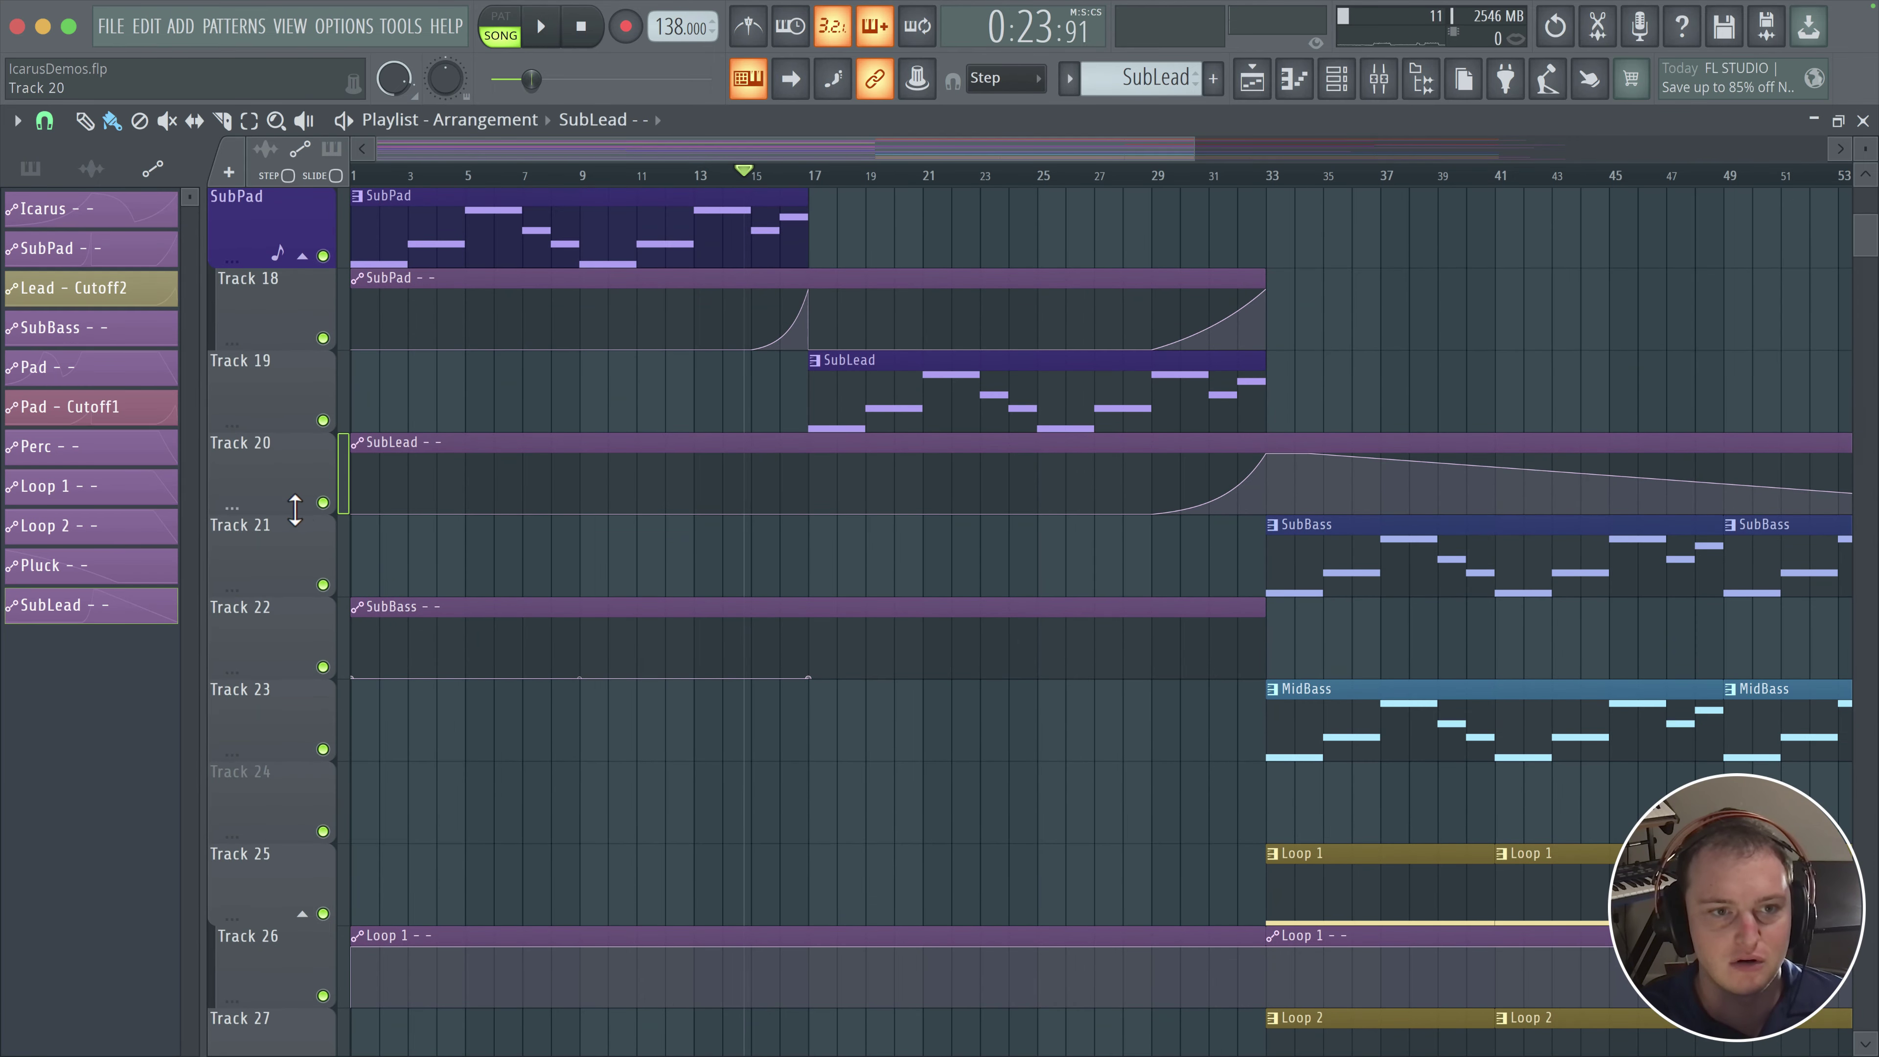
- Group the SubLead automation track with the pattern track above and auto-name the pattern track
scroll(274, 334, "up", 1)
right_click(263, 396)
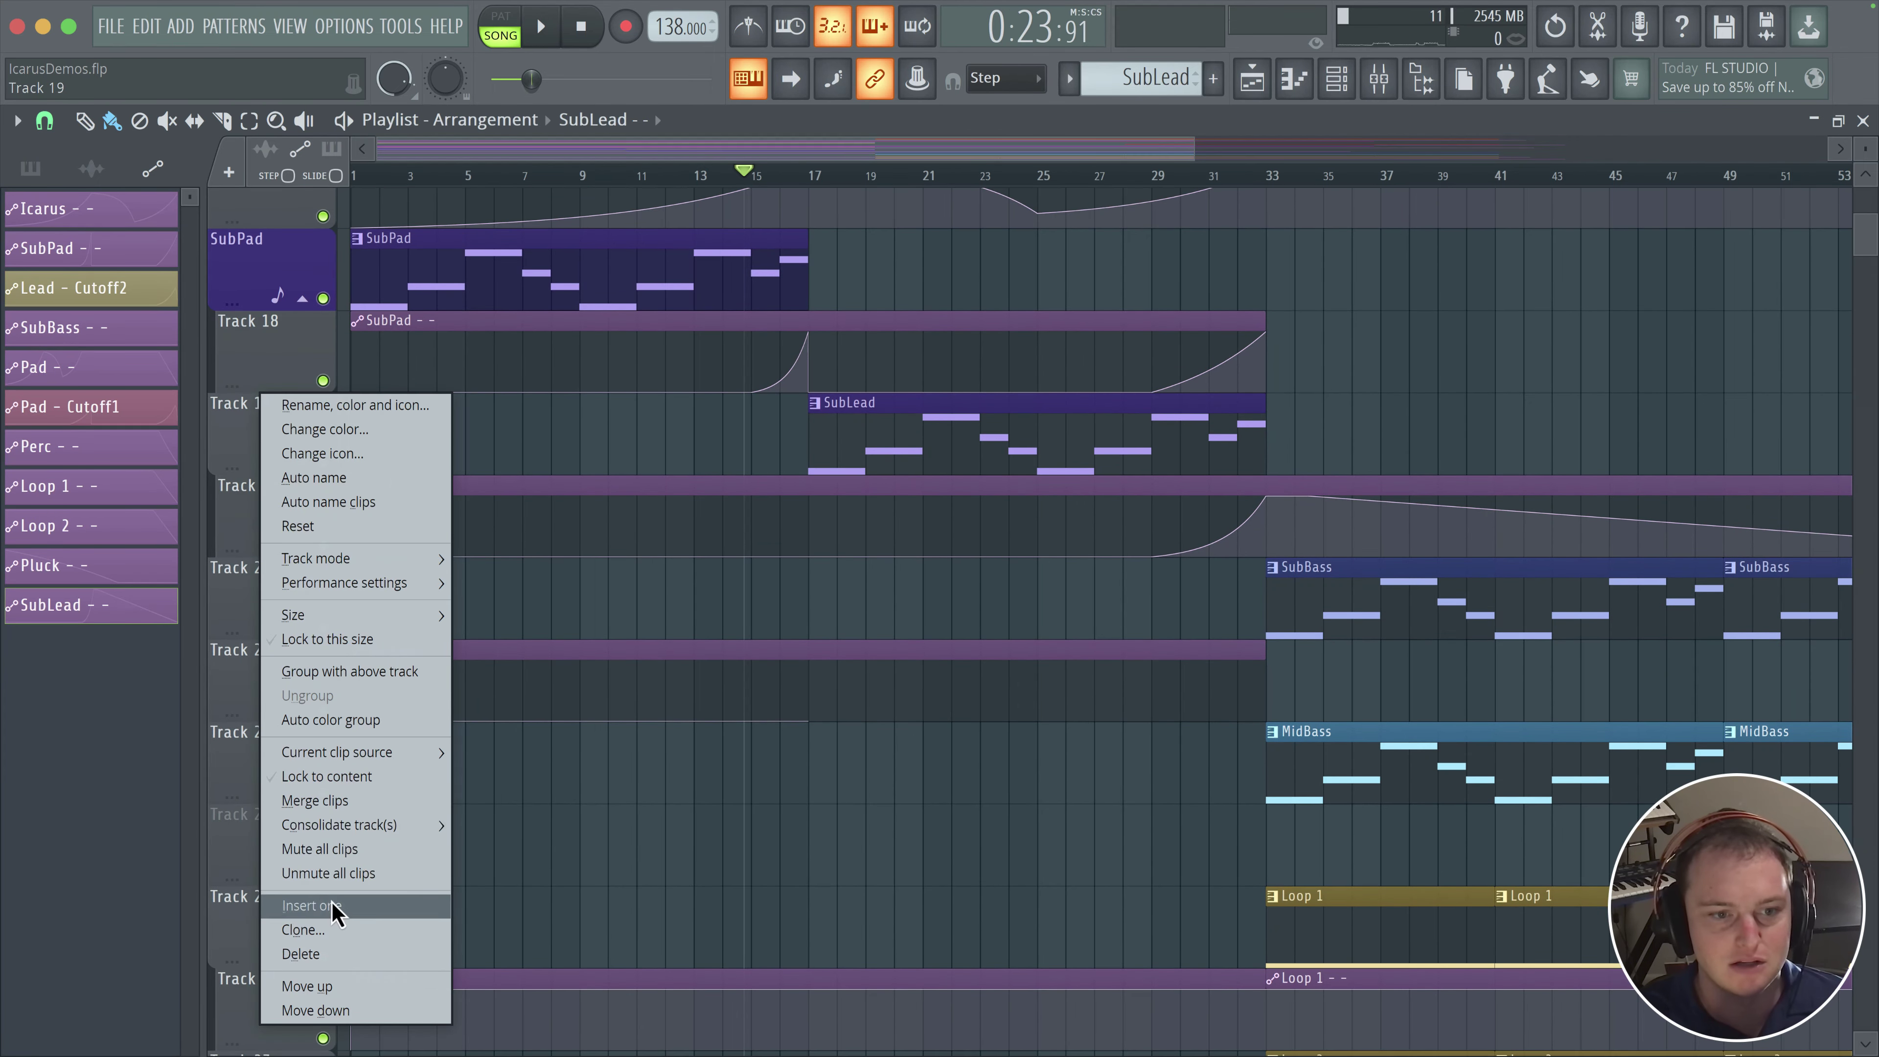
left_click(339, 475)
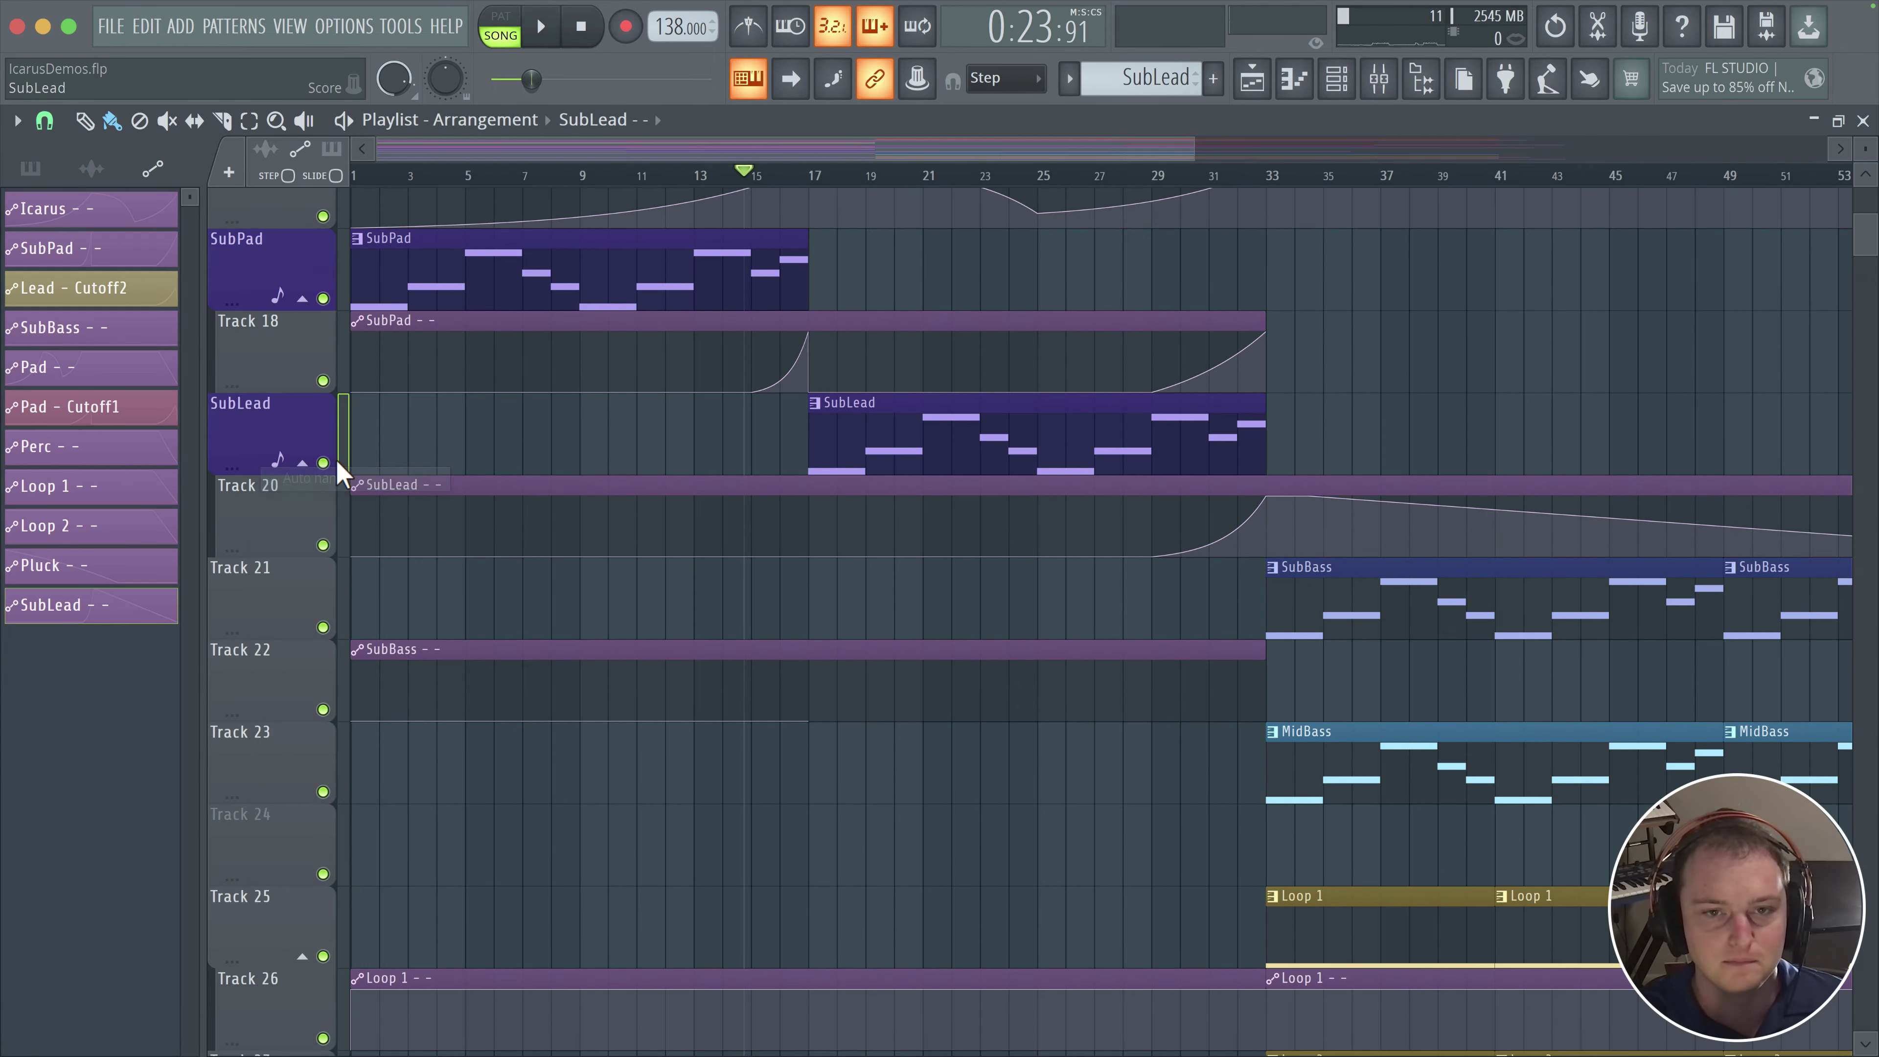